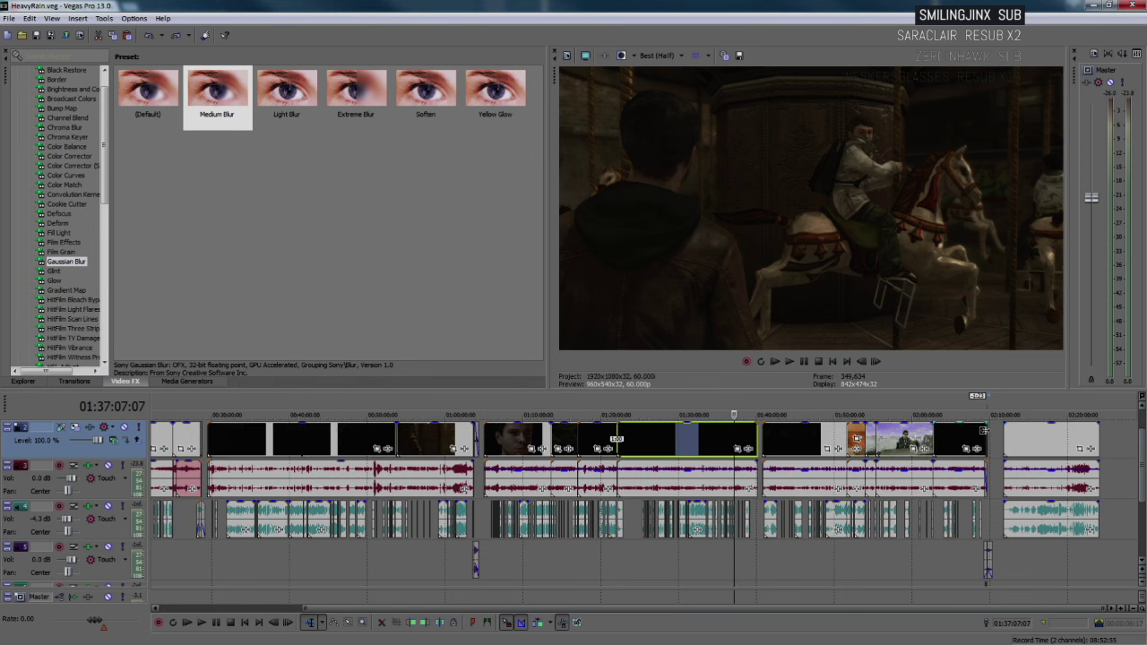
- Paste the copied carousel clip onto the video track at 02:09:41:21, just after the title clip near the end of the timeline
left_click(987, 439)
scroll(987, 439, "up", 5)
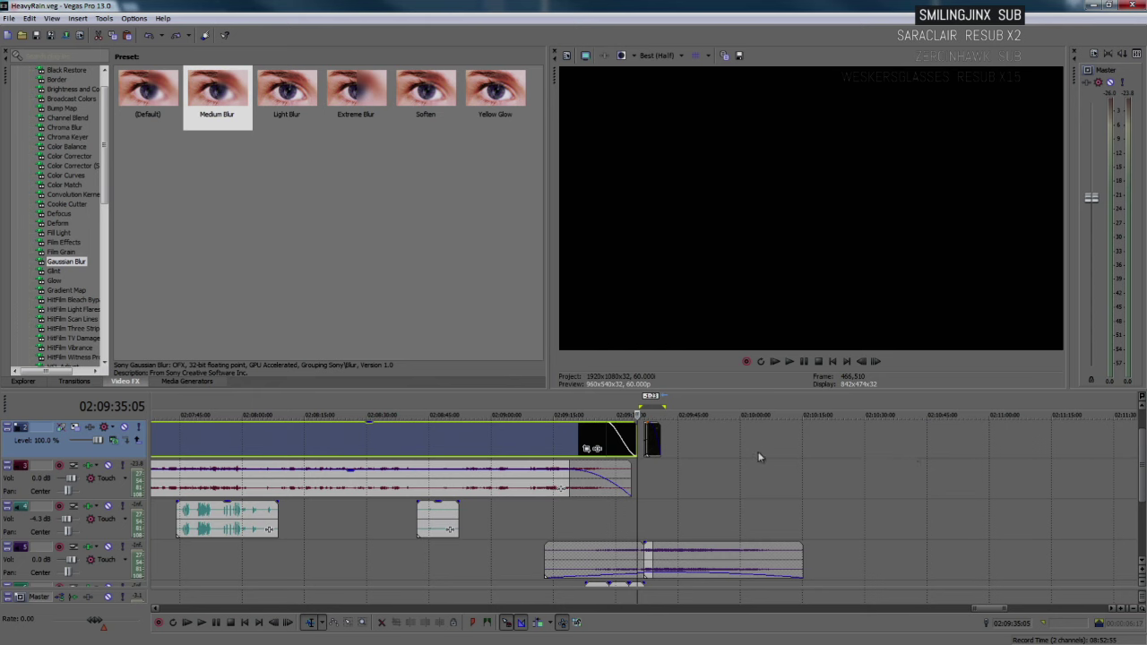
left_click(668, 440)
scroll(655, 451, "up", 3)
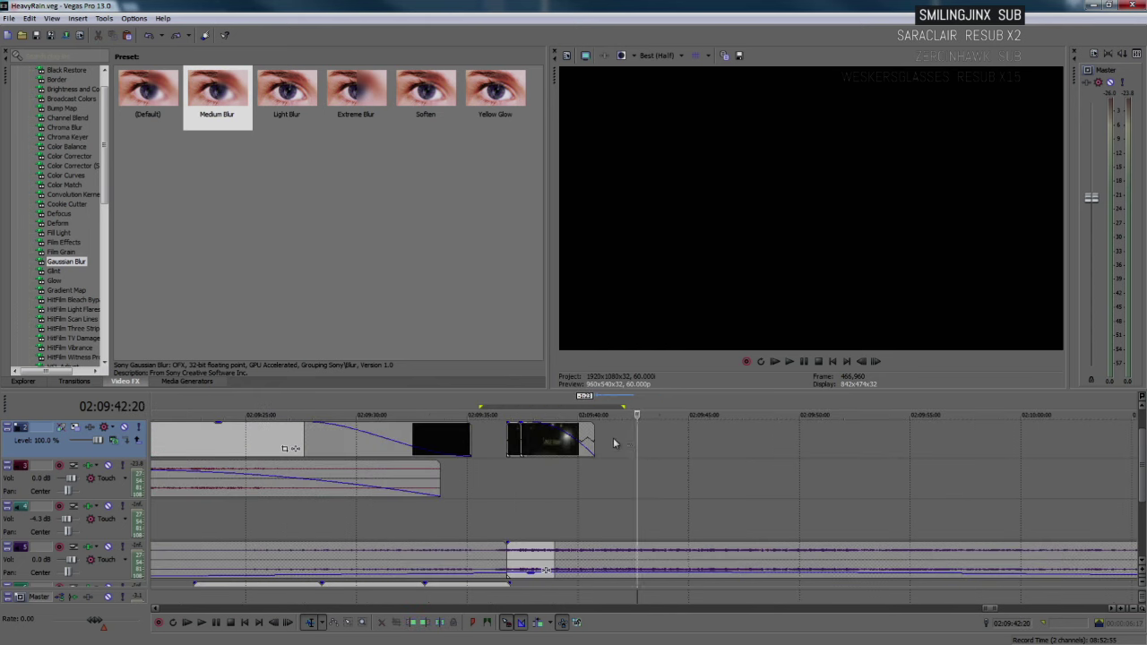
left_click(607, 444)
scroll(591, 452, "up", 3)
left_click(584, 439)
key("space")
key("Return")
key("Return")
key("Return")
left_click(618, 435)
key("space")
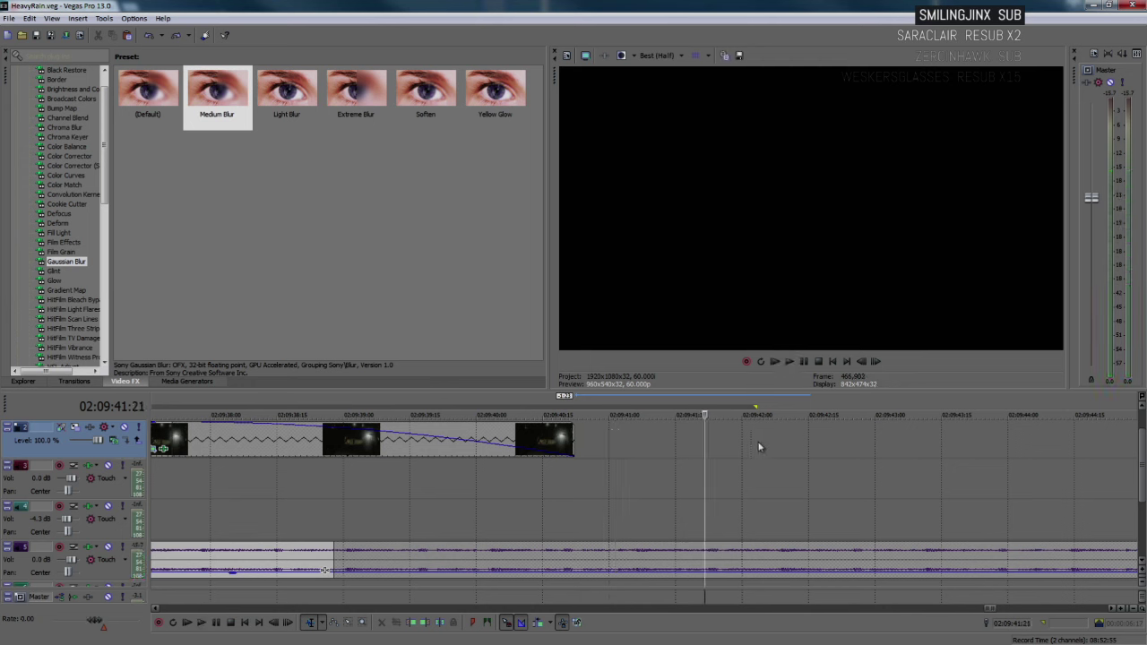
key("ctrl+v")
scroll(669, 468, "down", 4)
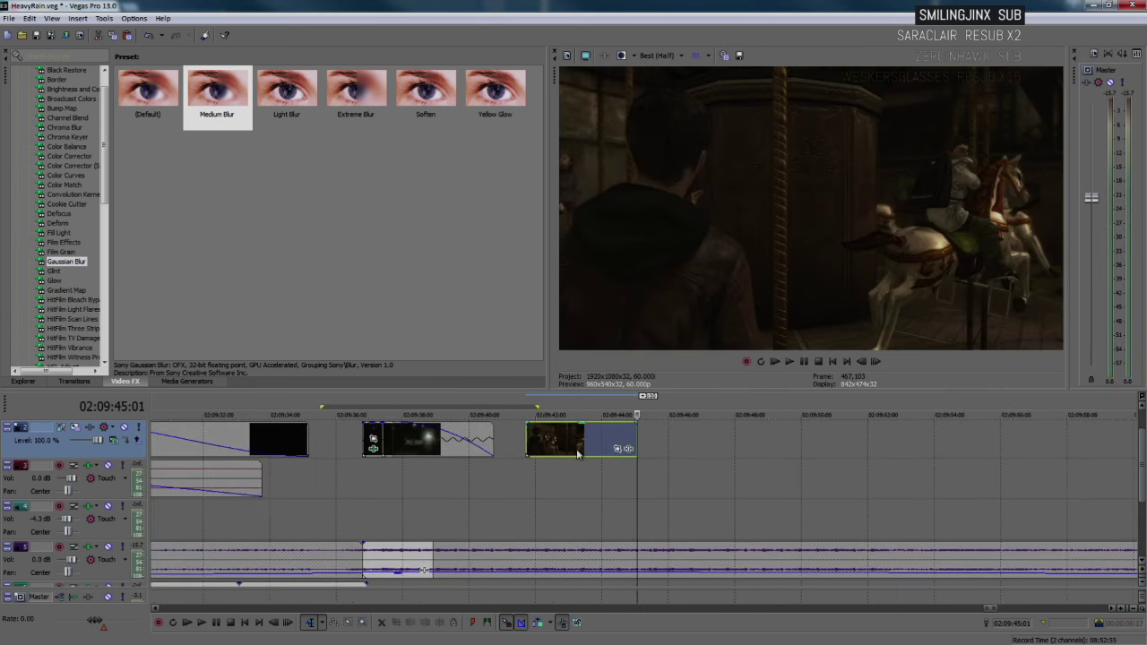
- Copy the title clip's event attributes onto the pasted carousel clip
right_click(416, 439)
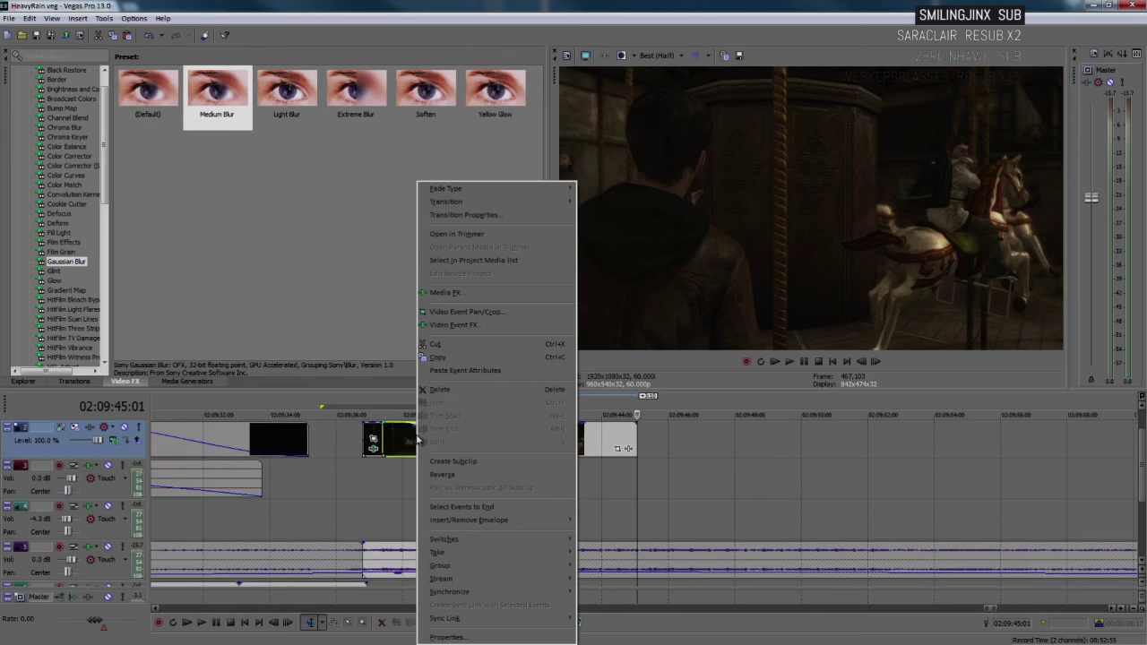
left_click(447, 358)
left_click(538, 438)
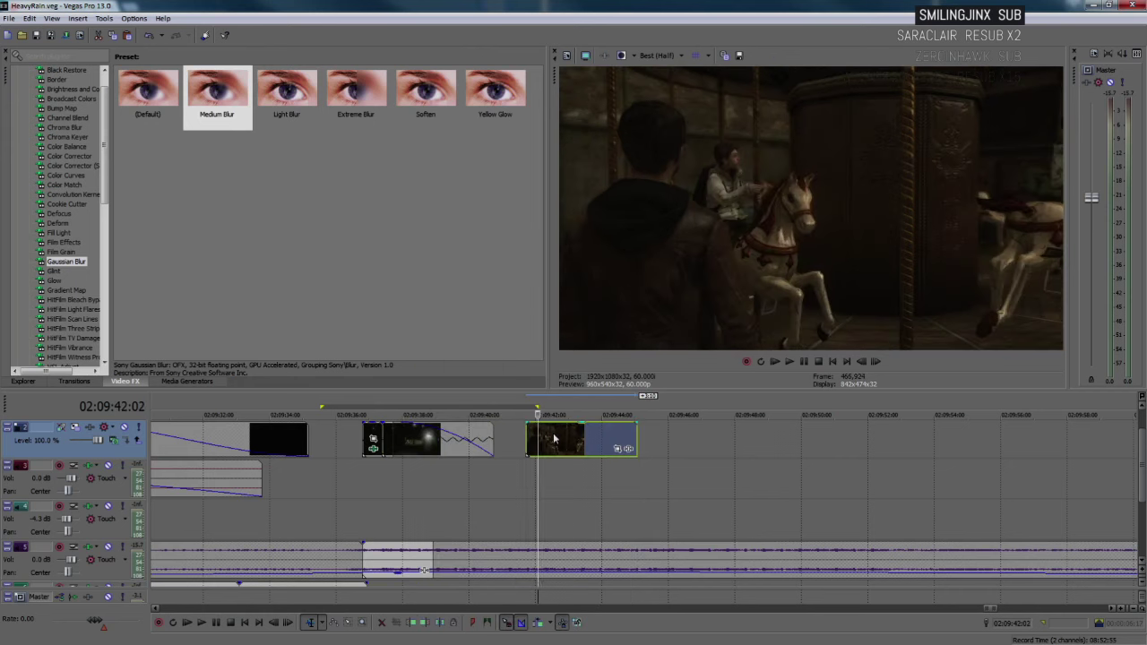
right_click(552, 437)
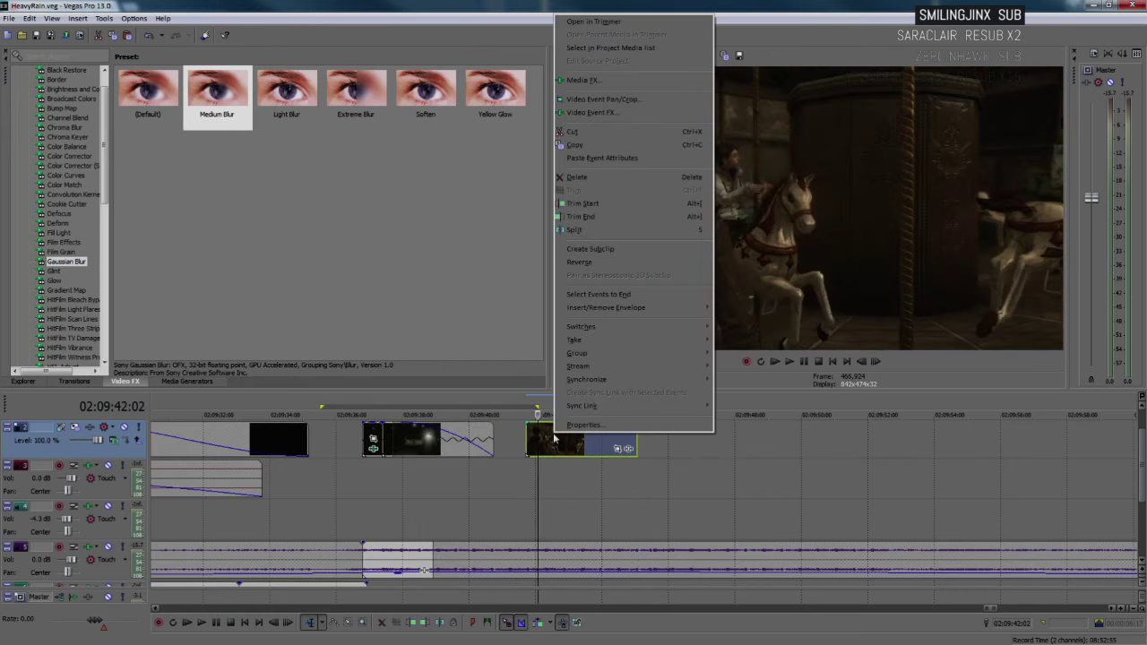
left_click(603, 159)
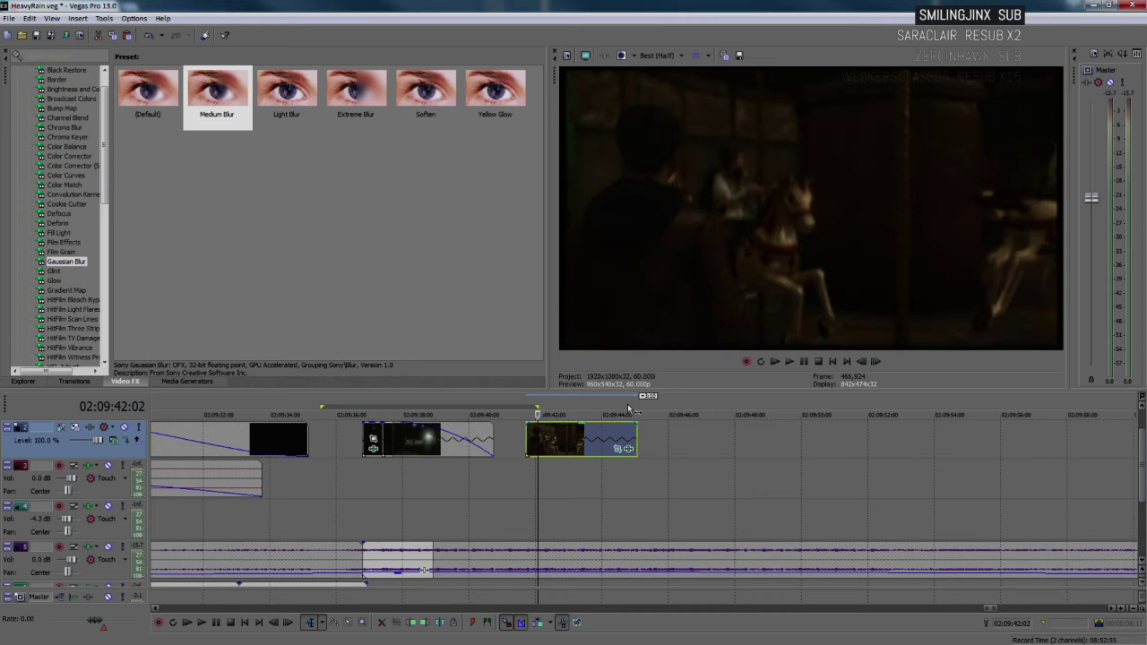
- Add a fade-out over most of the carousel clip and change the shape of its fade curve
left_click_drag(638, 421, 562, 432)
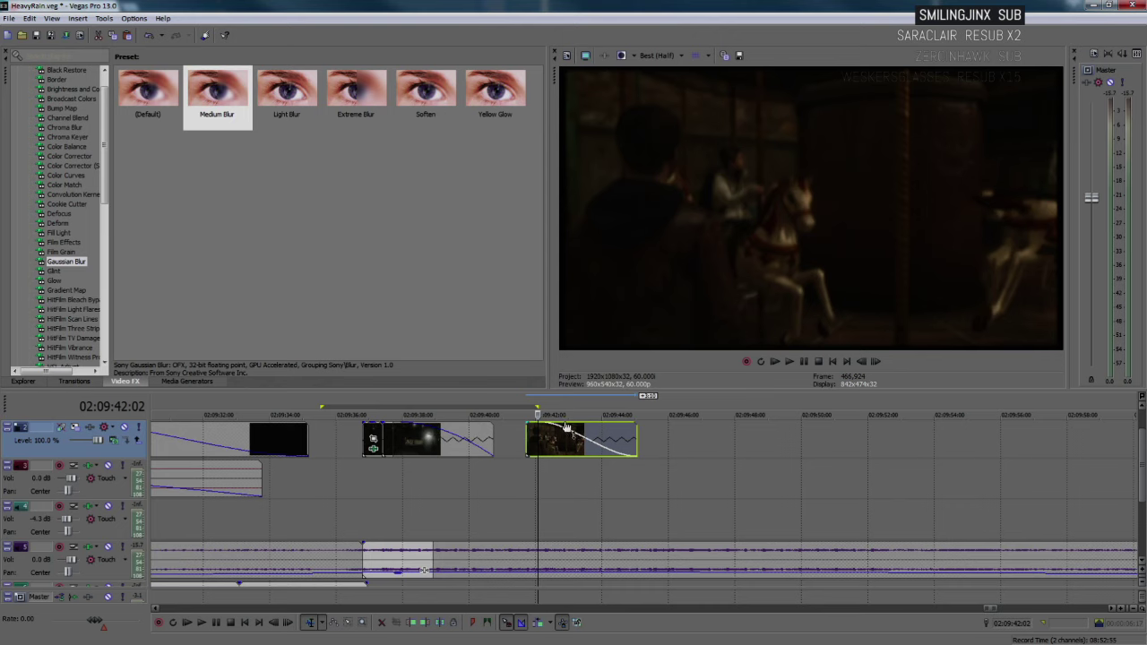
right_click(564, 428)
left_click(588, 438)
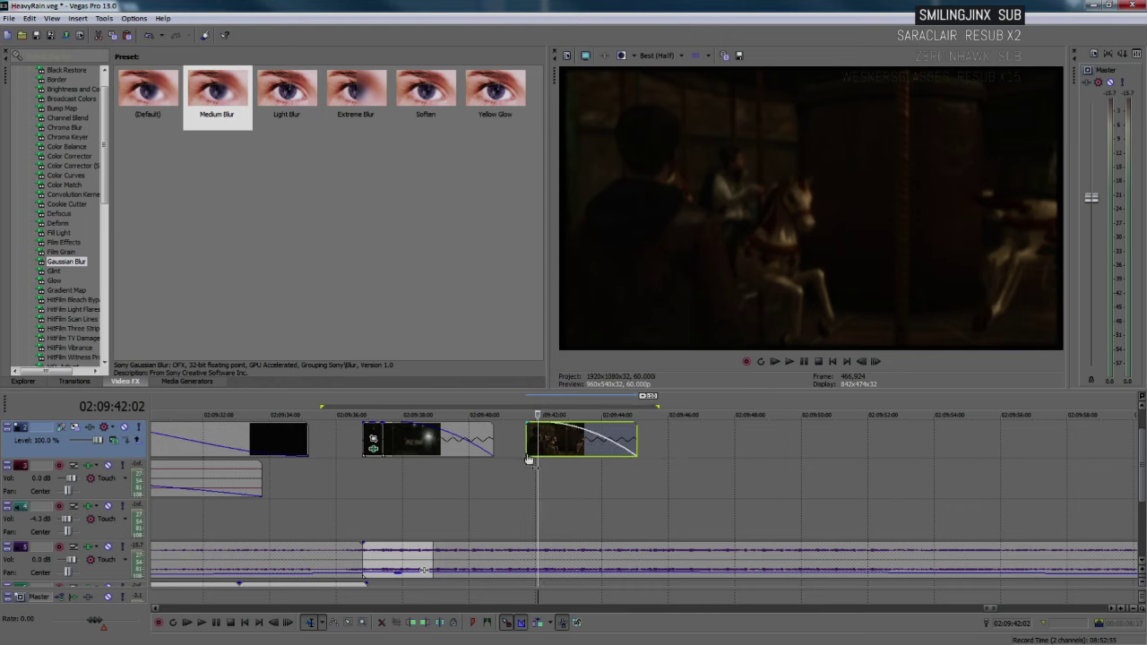
- Play back the section from the title clip through the faded carousel clip to check the blur and fade-out
key("space")
key("Return")
left_click_drag(528, 460, 528, 457)
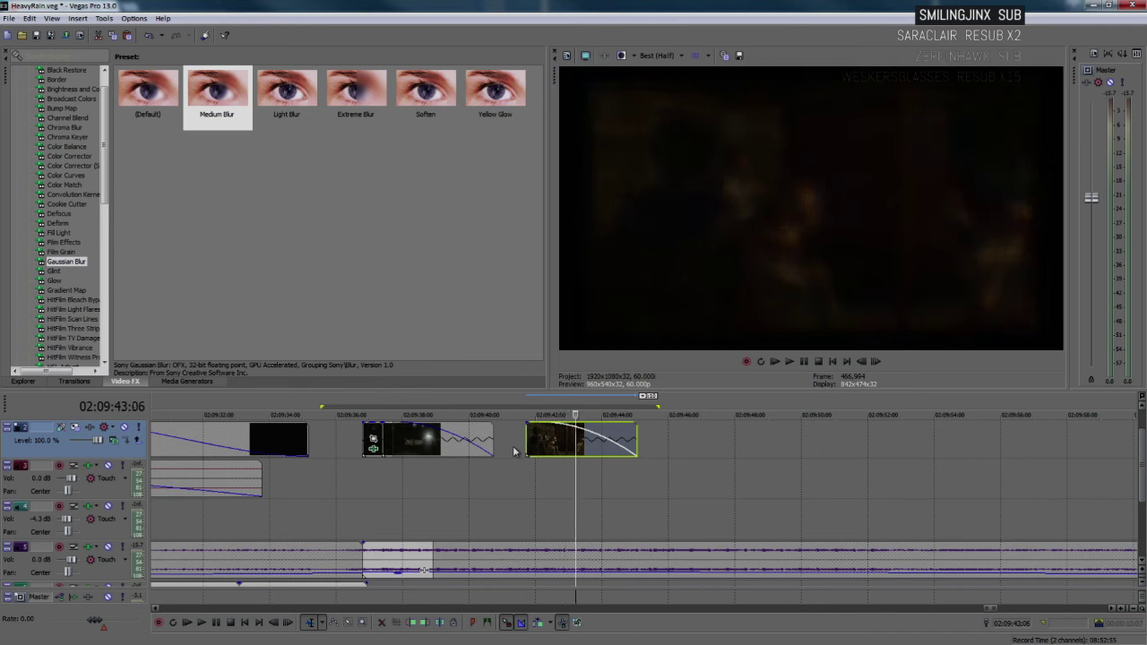
scroll(515, 451, "up", 1)
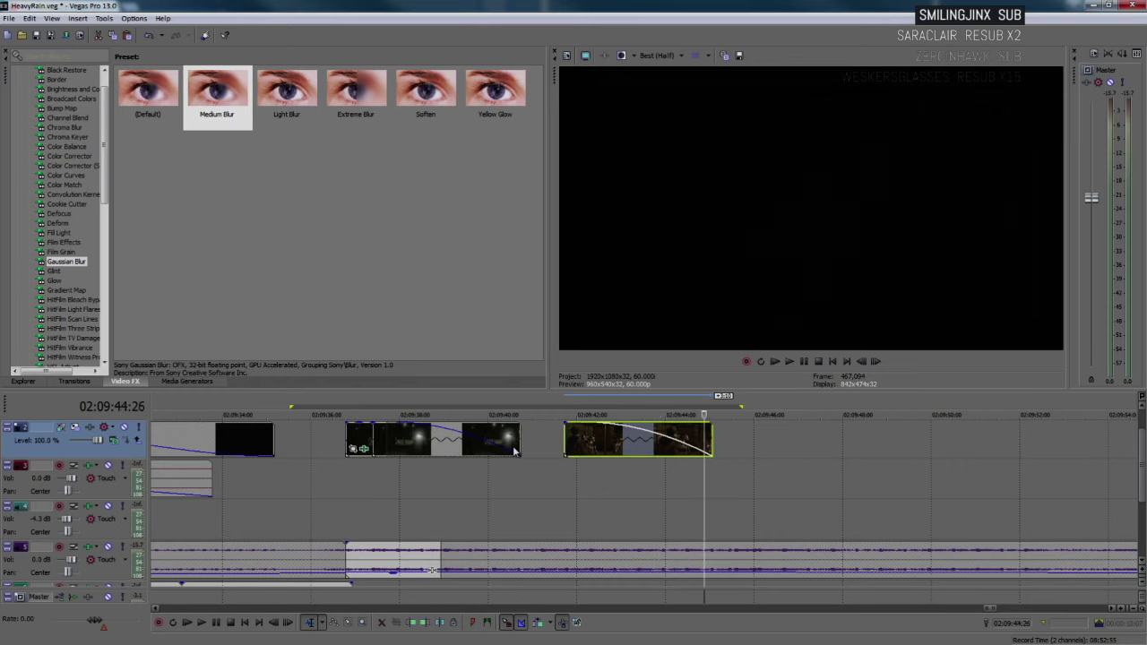
key("space")
key("space")
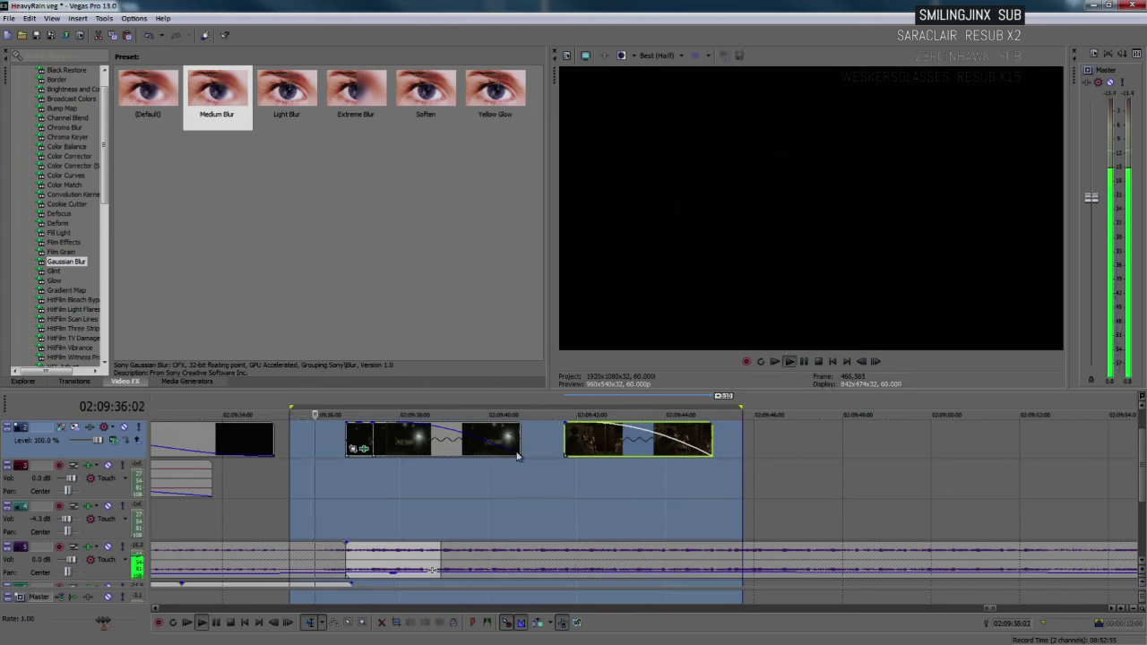
left_click(522, 472)
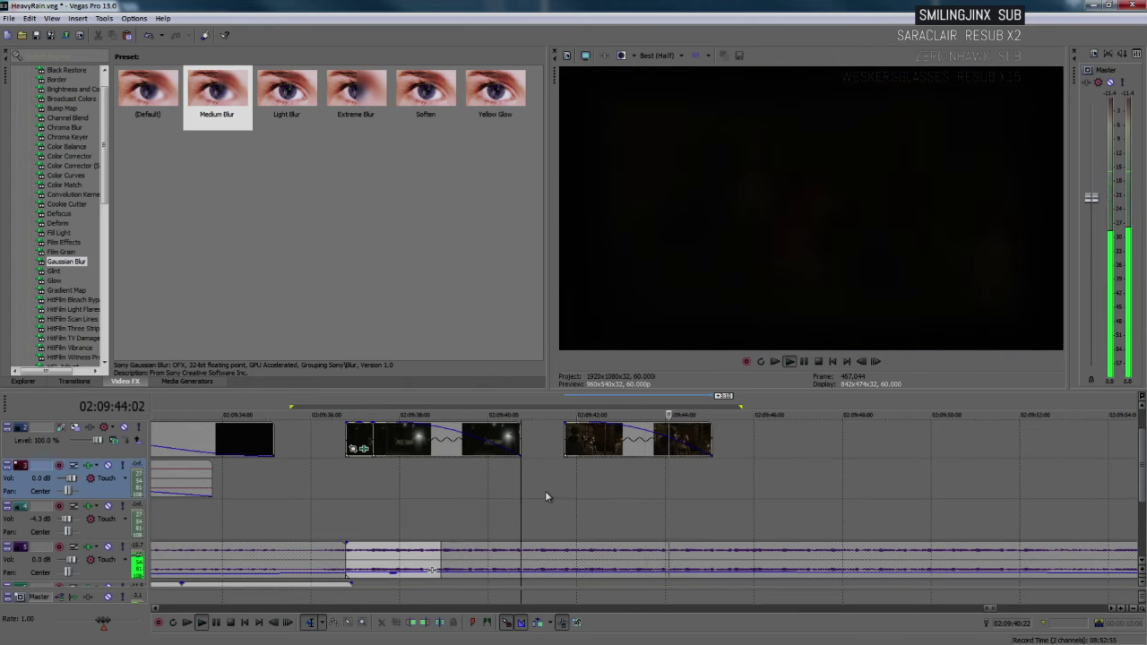
key("Return")
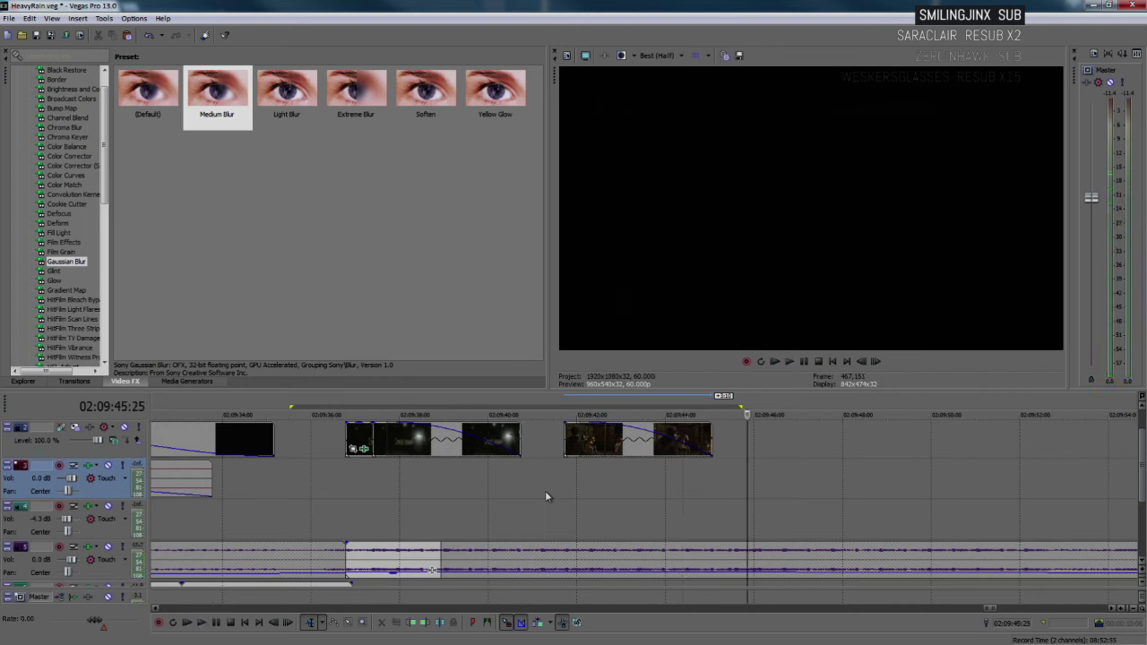
- Remove the carousel clip's fade-out and lengthen the clip so that it ends at about 02:09:45:19
left_click(582, 434)
left_click(683, 438)
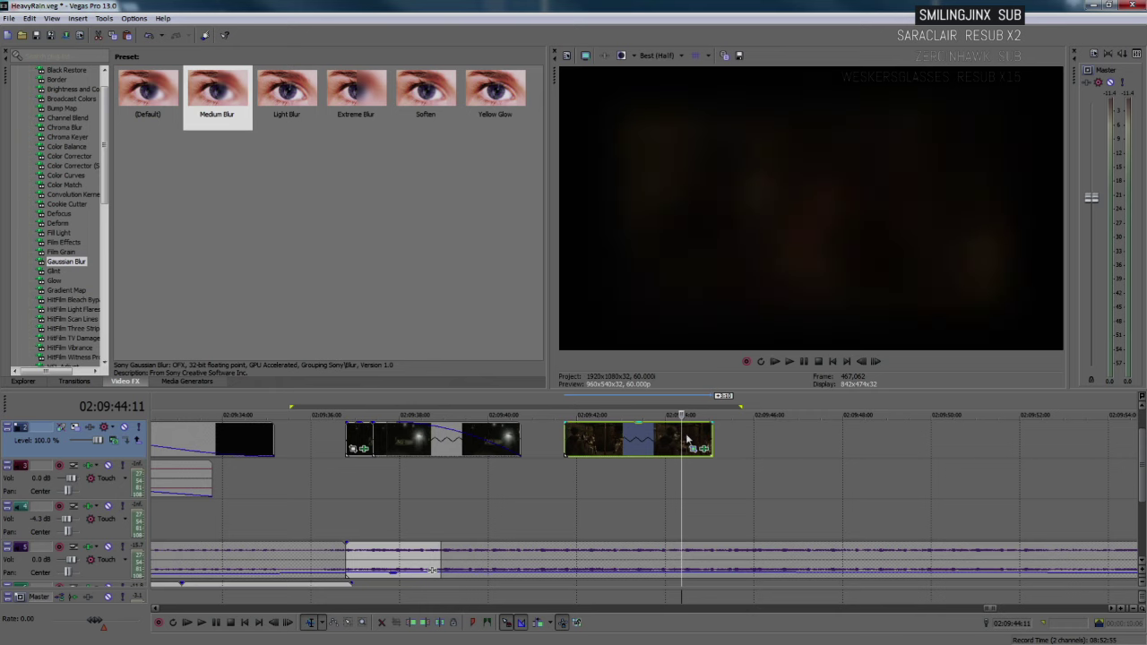
left_click(631, 439)
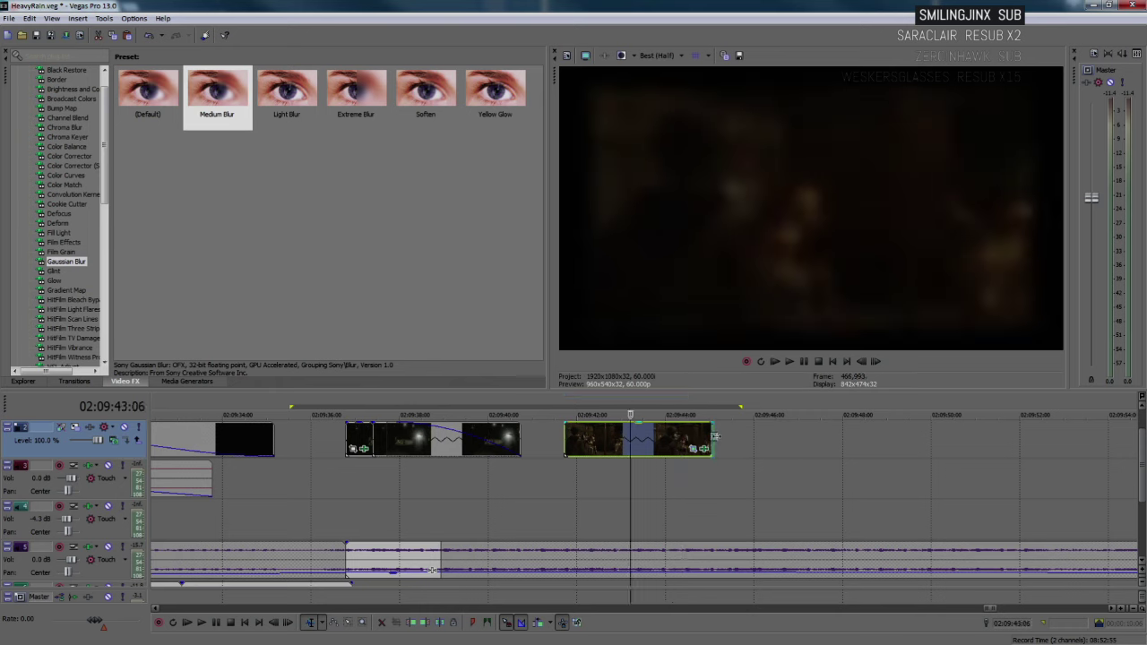
left_click_drag(715, 436, 927, 457)
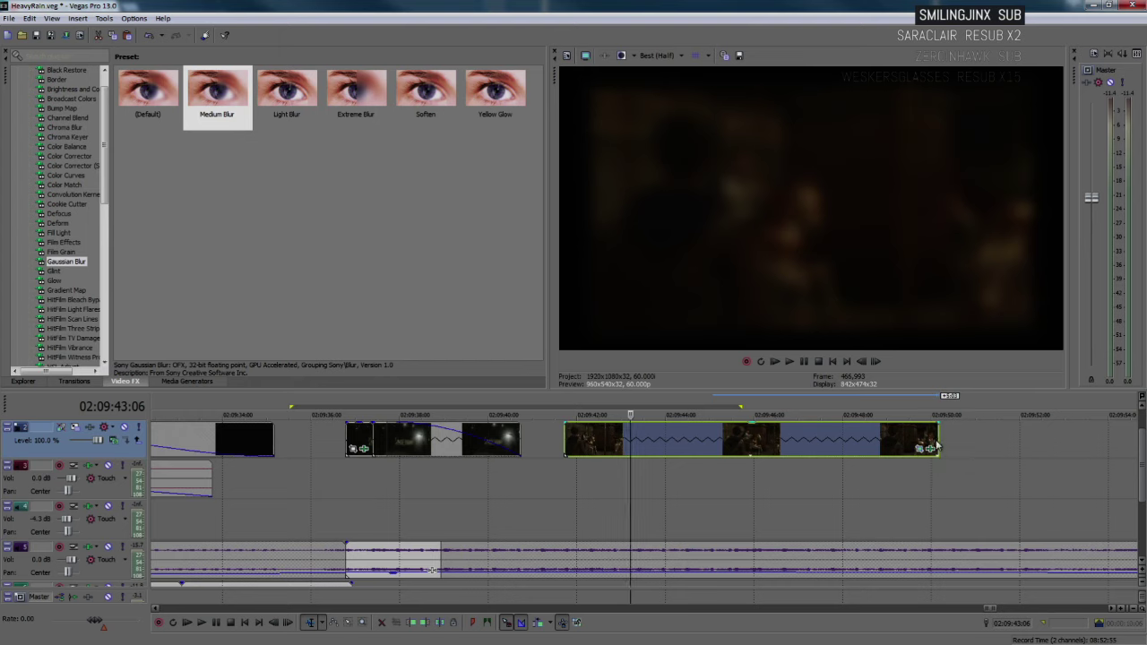
left_click_drag(939, 441, 792, 441)
left_click(556, 442)
key("space")
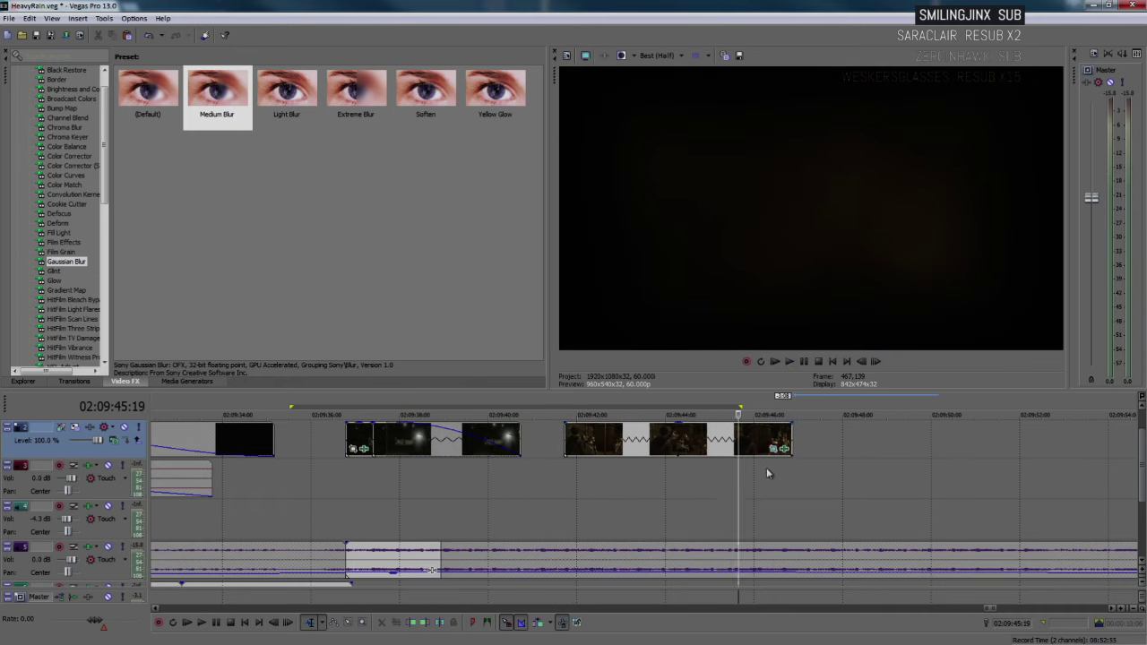
left_click_drag(789, 437, 736, 447)
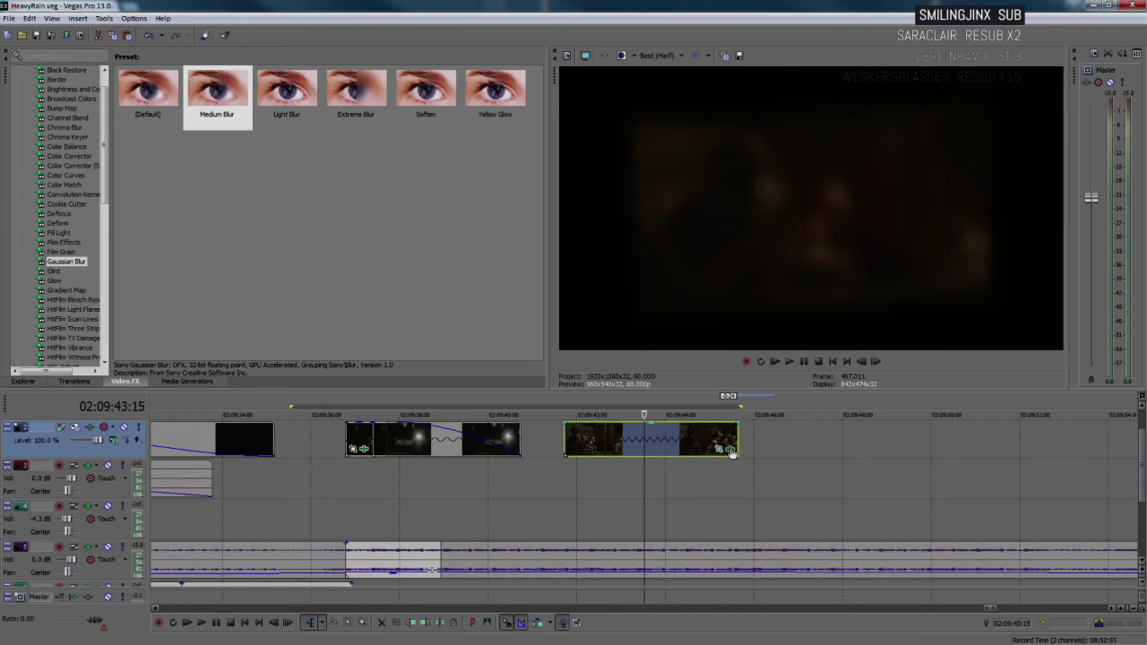
- Rework the opening Position keyframes in the carousel clip's Event Pan/Crop so the framing starts at 1,920 × 1,080
left_click(731, 449)
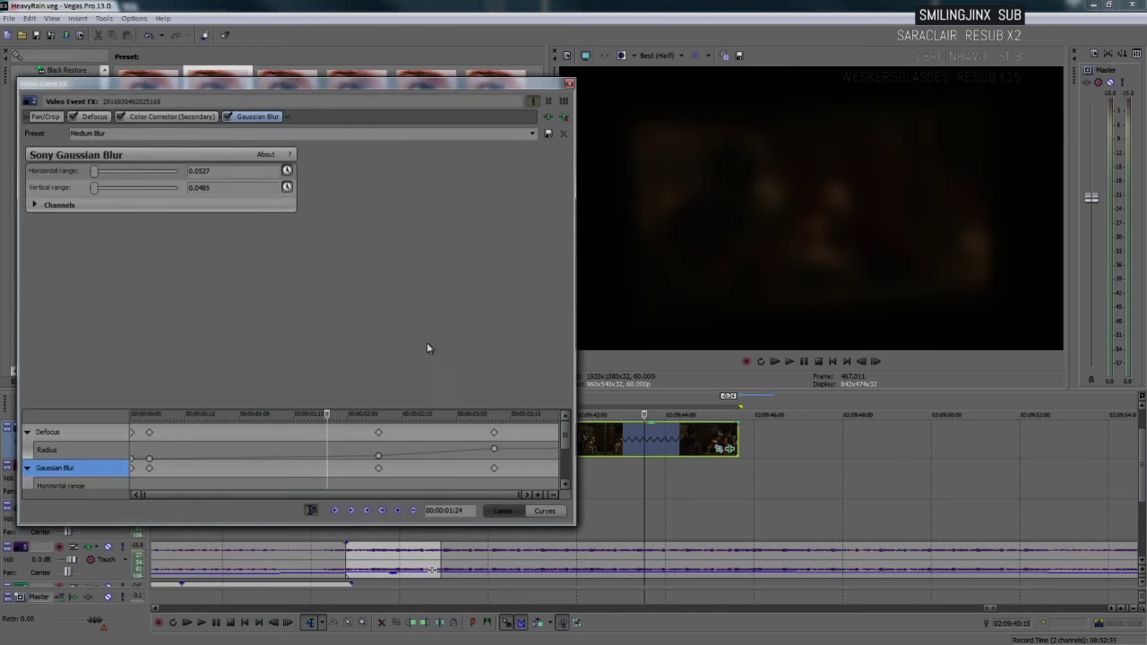
left_click(567, 85)
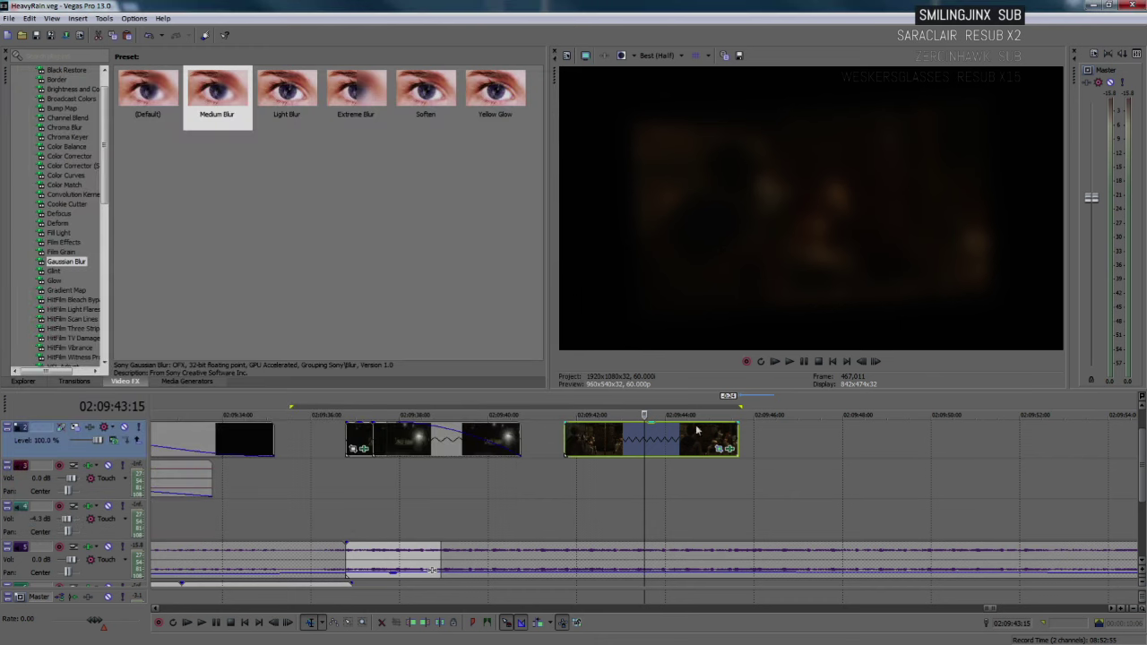
left_click(718, 448)
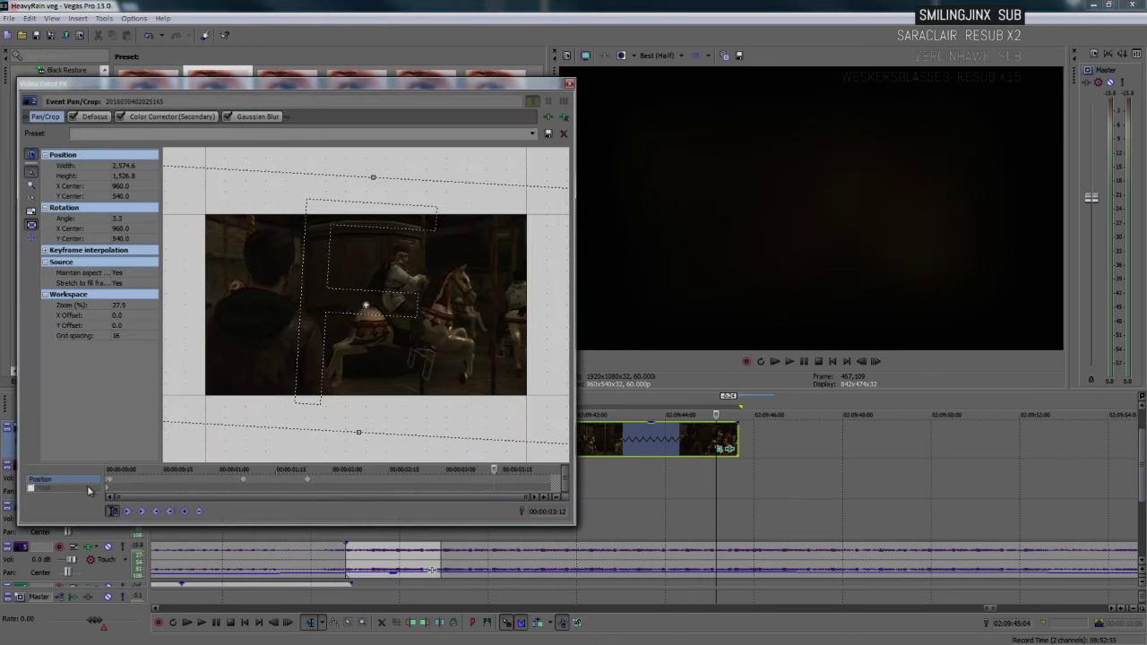
left_click(108, 484)
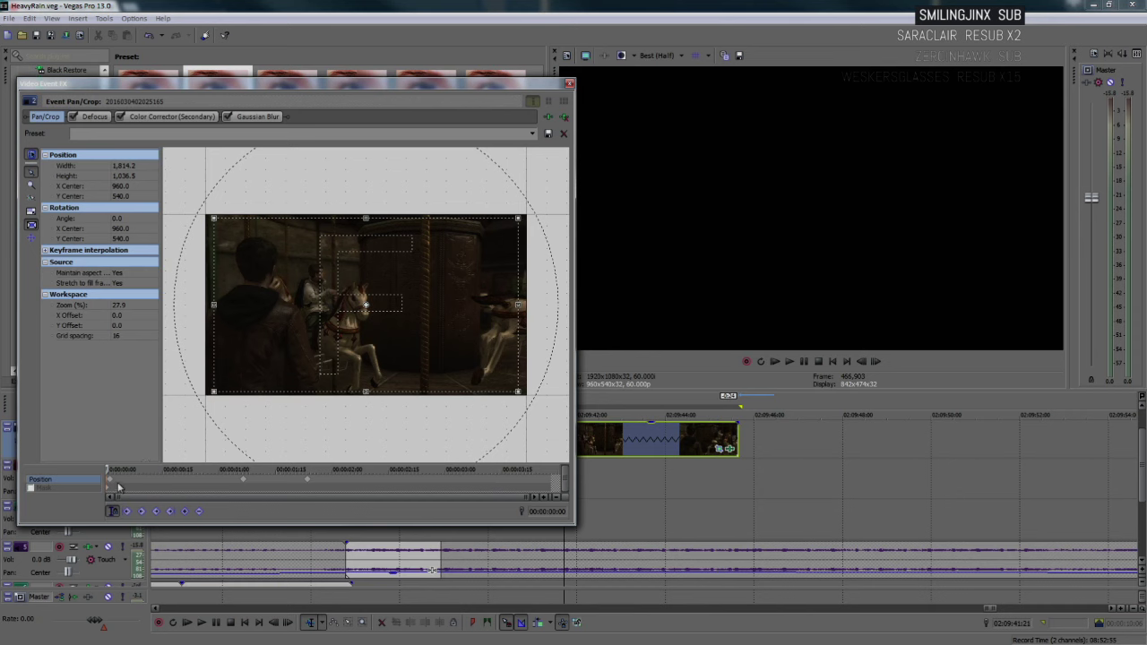
scroll(115, 484, "up", 5)
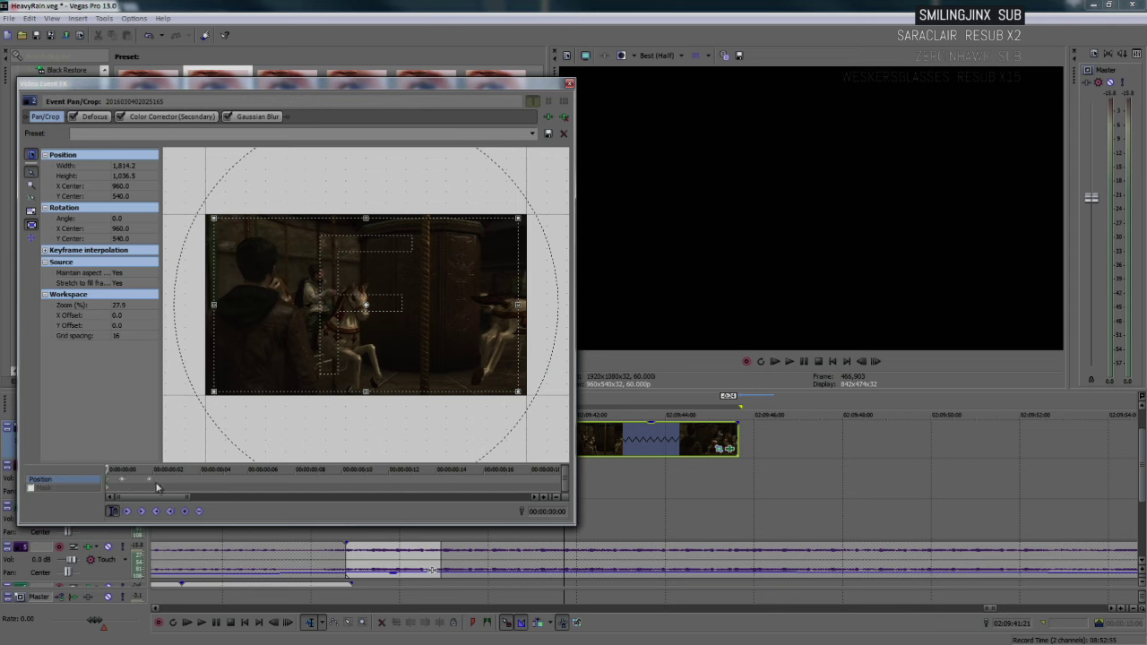
left_click(149, 480)
left_click(109, 481)
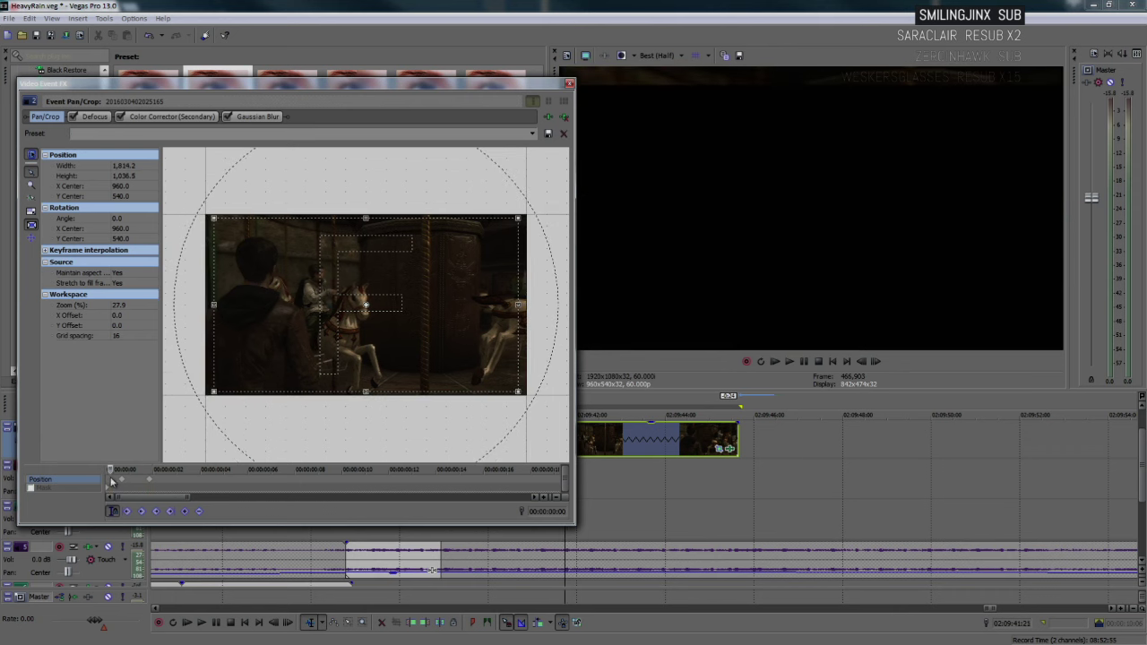
left_click_drag(110, 470, 98, 474)
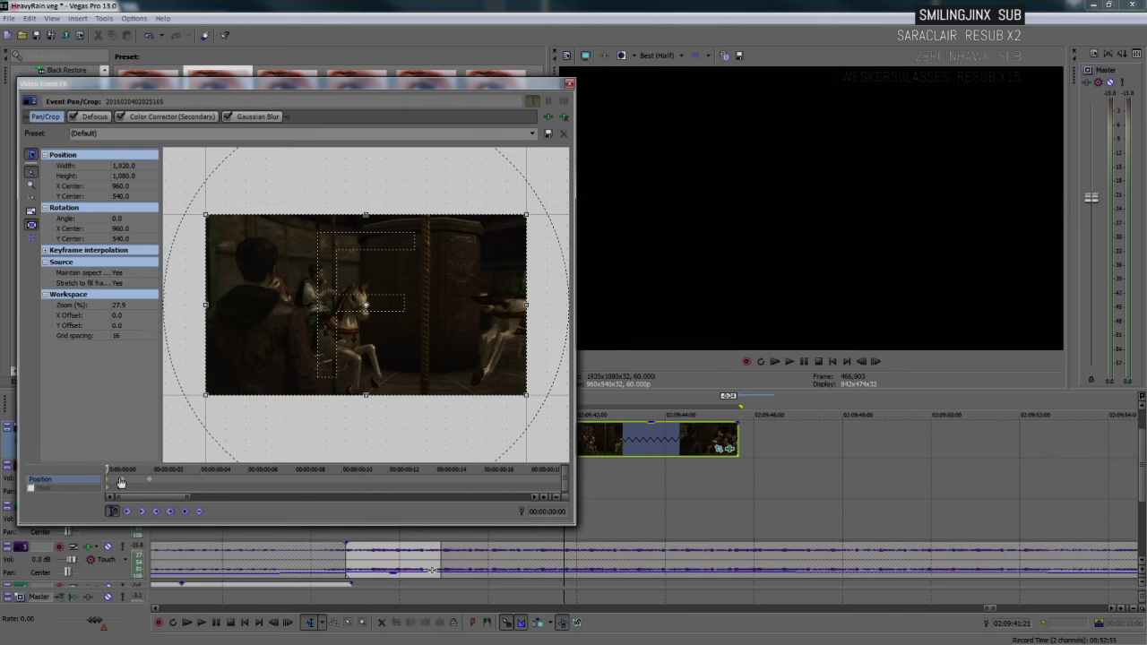
- Fine-tune the timing of the second and third Position keyframes in the carousel clip's pan/crop animation
left_click(149, 483)
left_click(146, 483)
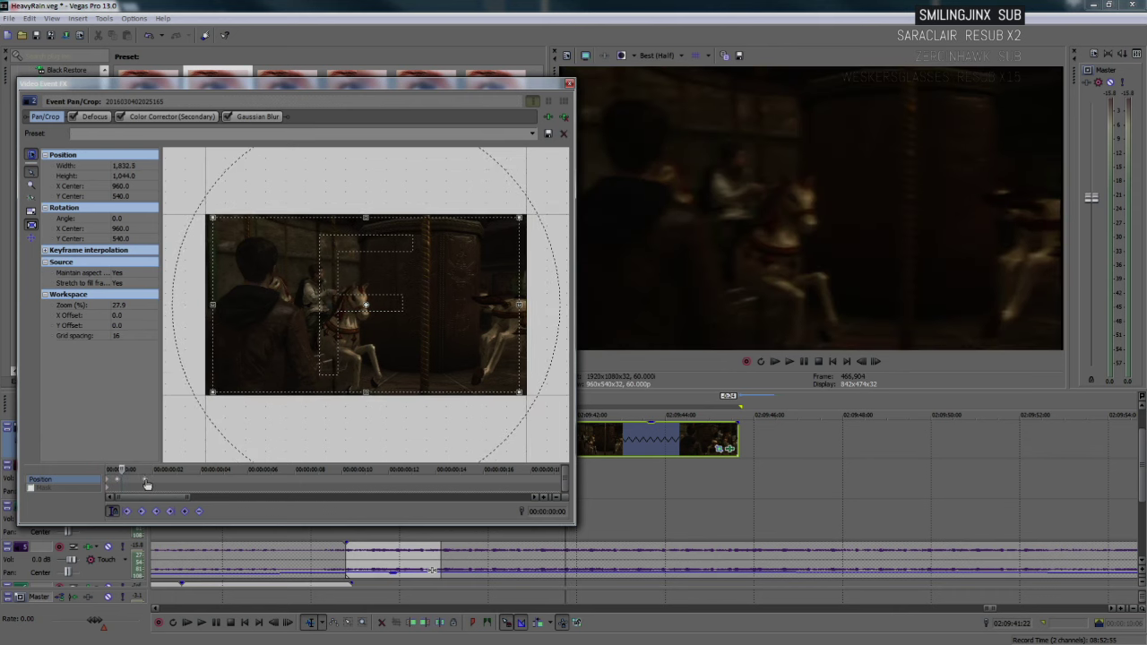
left_click(119, 484)
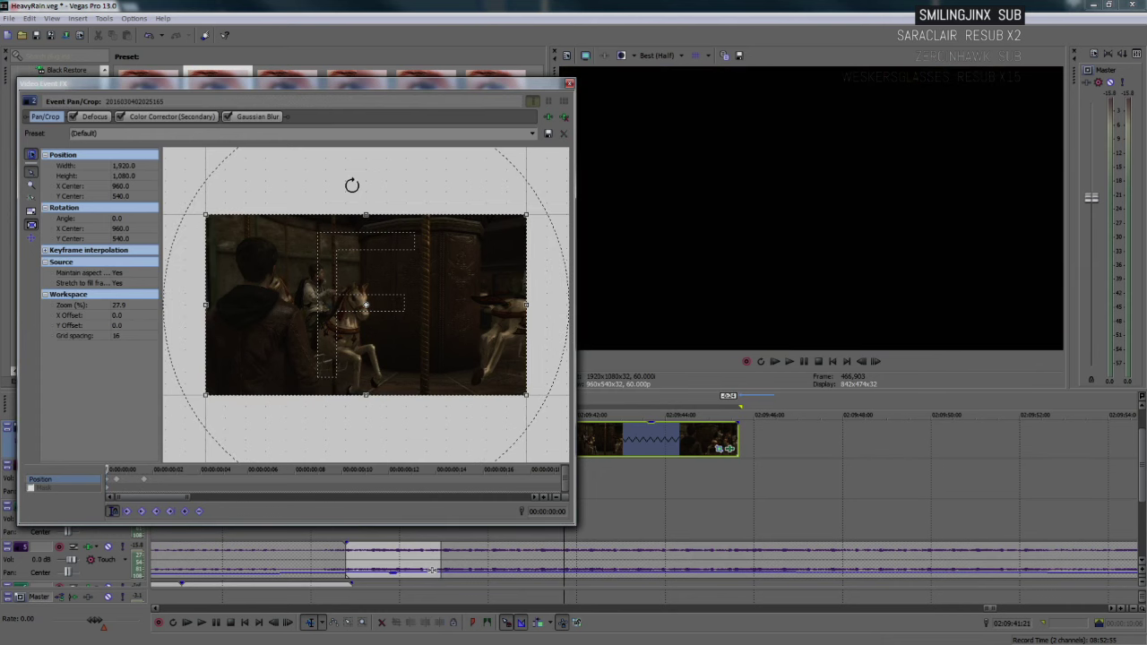
mouse_move(365, 84)
left_mouse_down()
mouse_move(287, 123)
mouse_move(347, 79)
left_mouse_up()
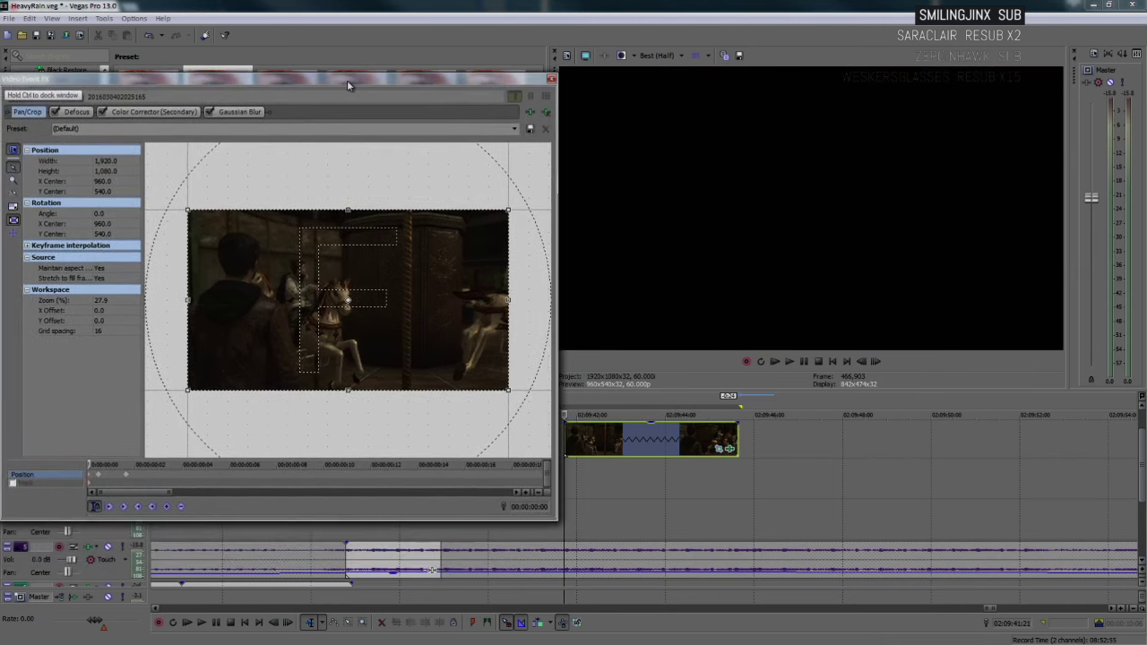
left_click(101, 481)
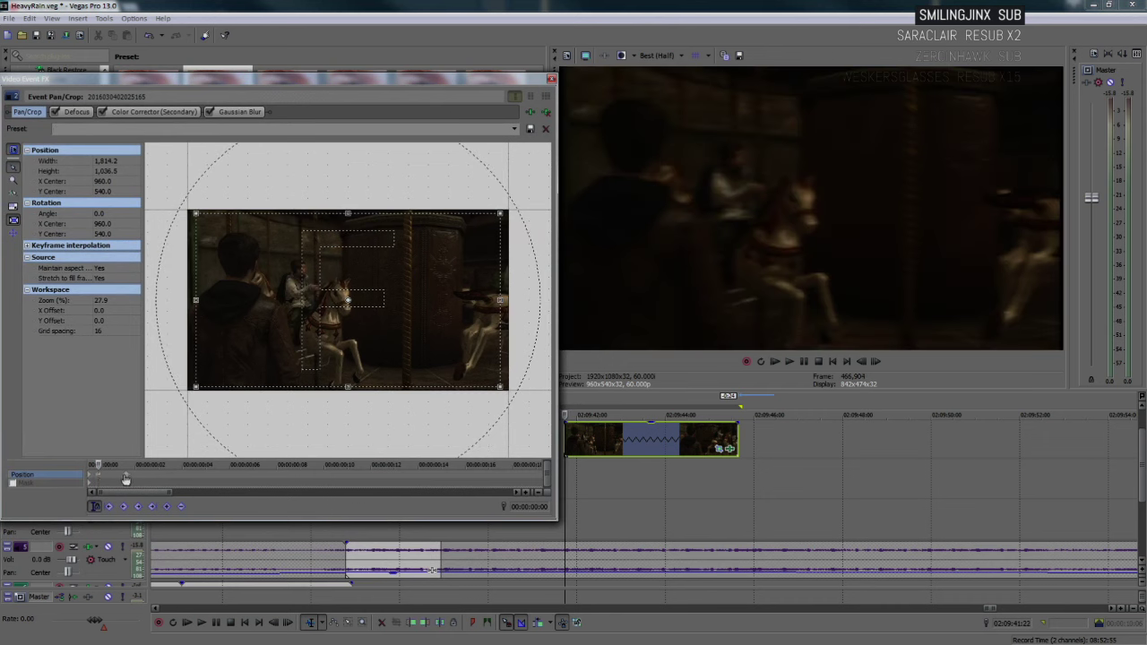
left_click_drag(127, 476, 132, 475)
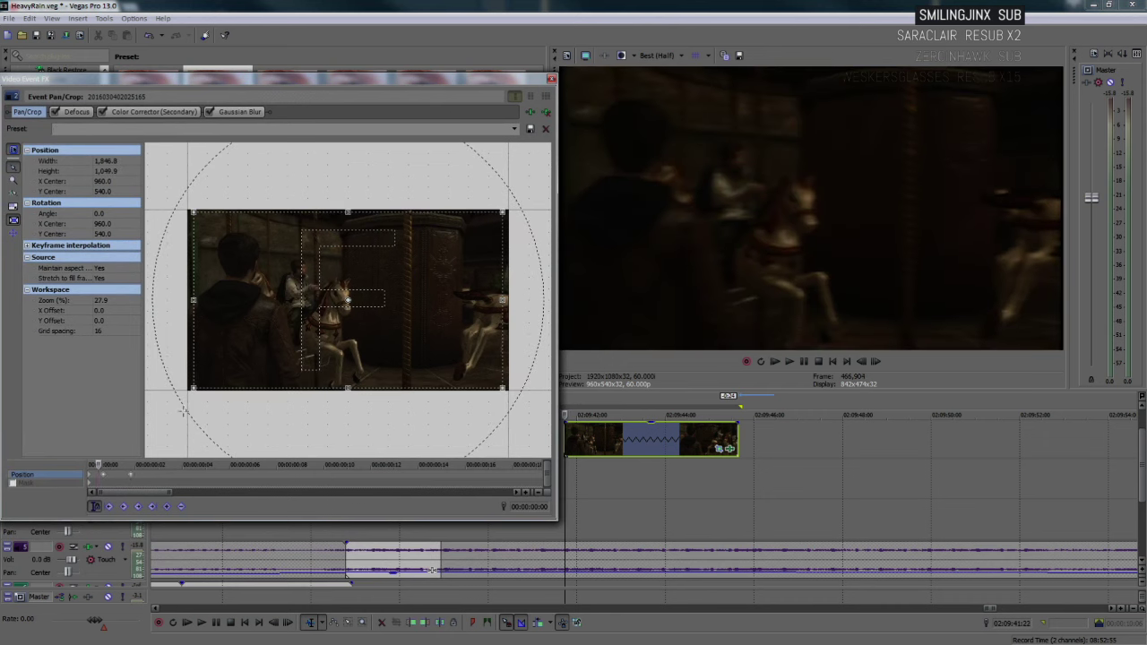
left_click(552, 79)
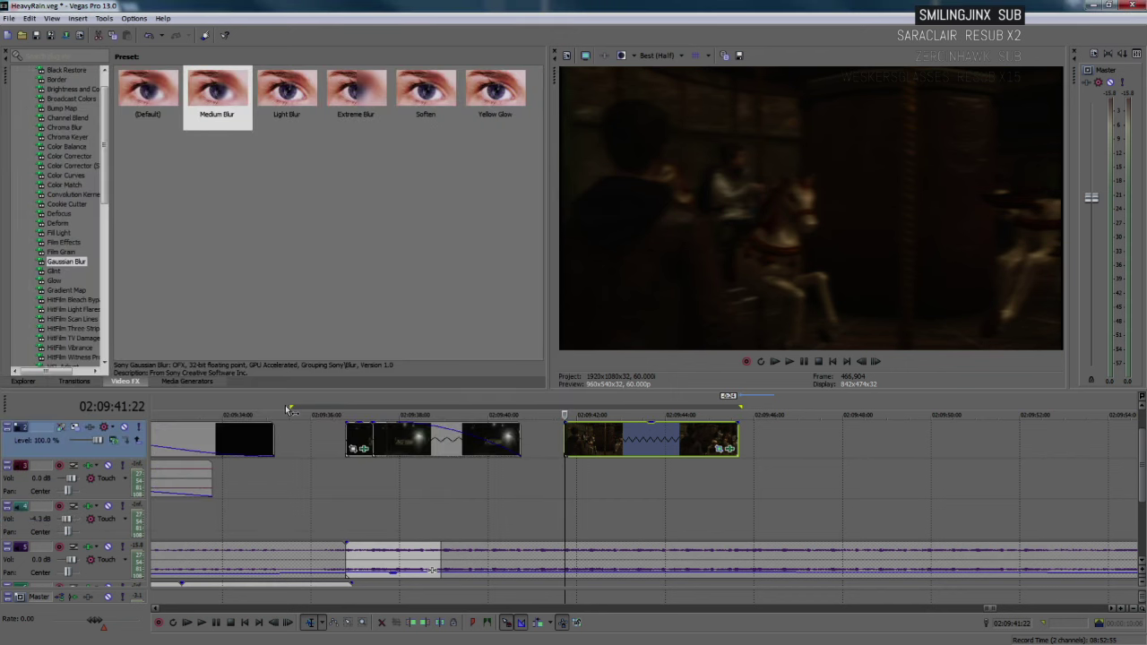
- Move the loop region's start to about 02:09:41, just before the carousel clip, and play the clip back
left_click_drag(287, 406, 441, 407)
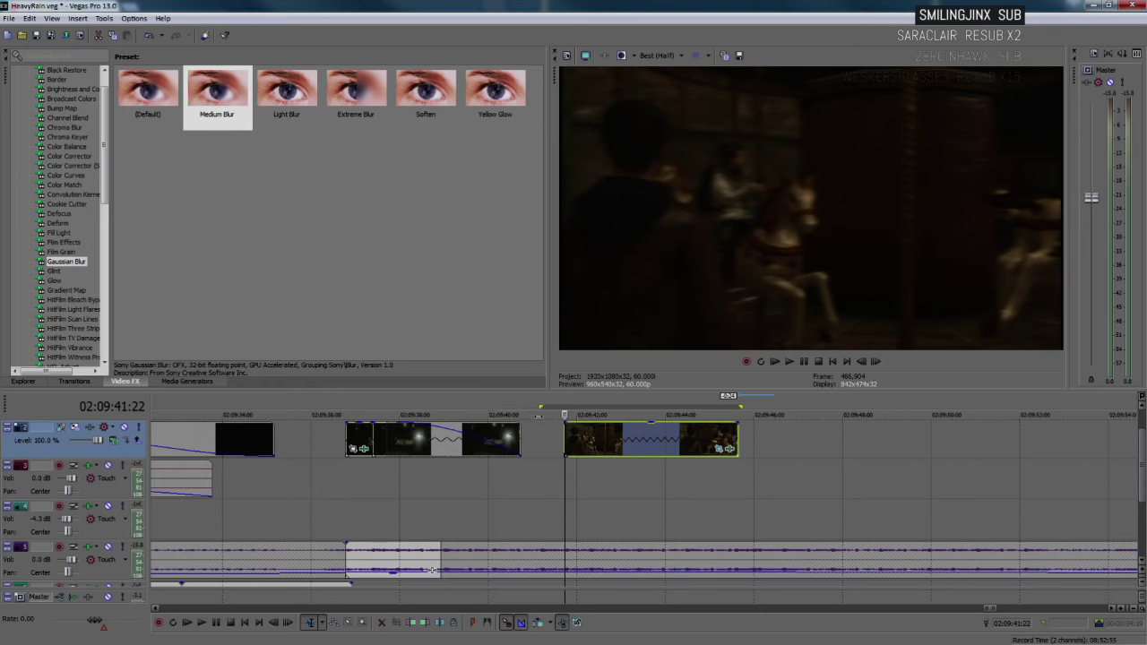
key("space")
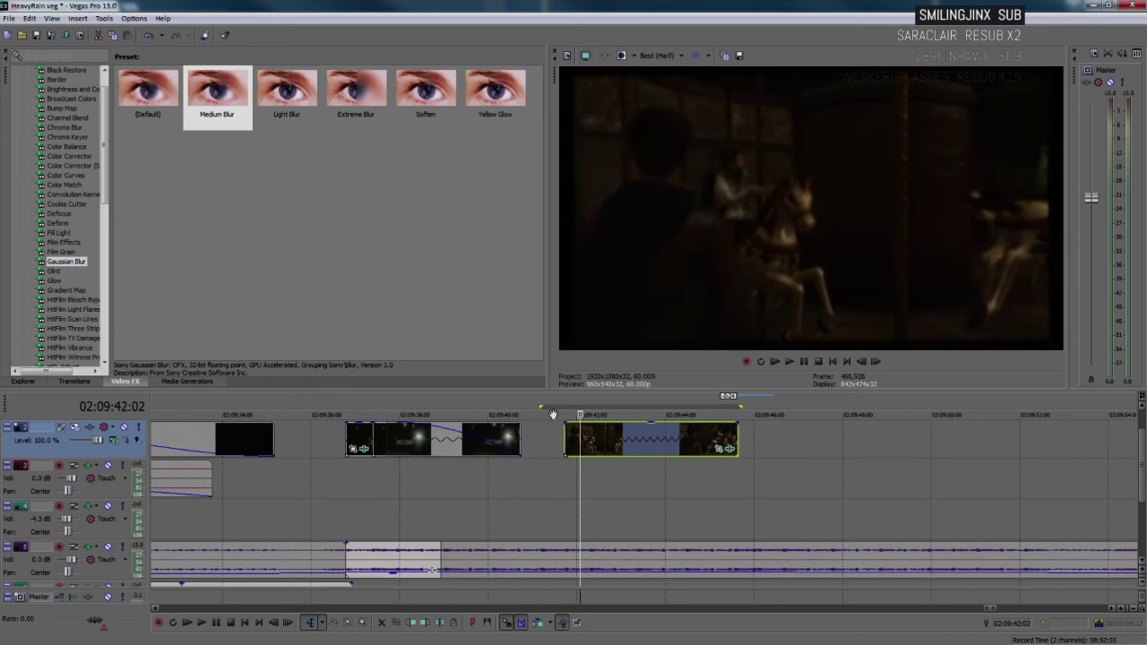
- End the loop region at about 02:09:42:08 and tighten the carousel clip's second Position keyframe to 1,685.4 × 964.9
key("o")
left_click(556, 462)
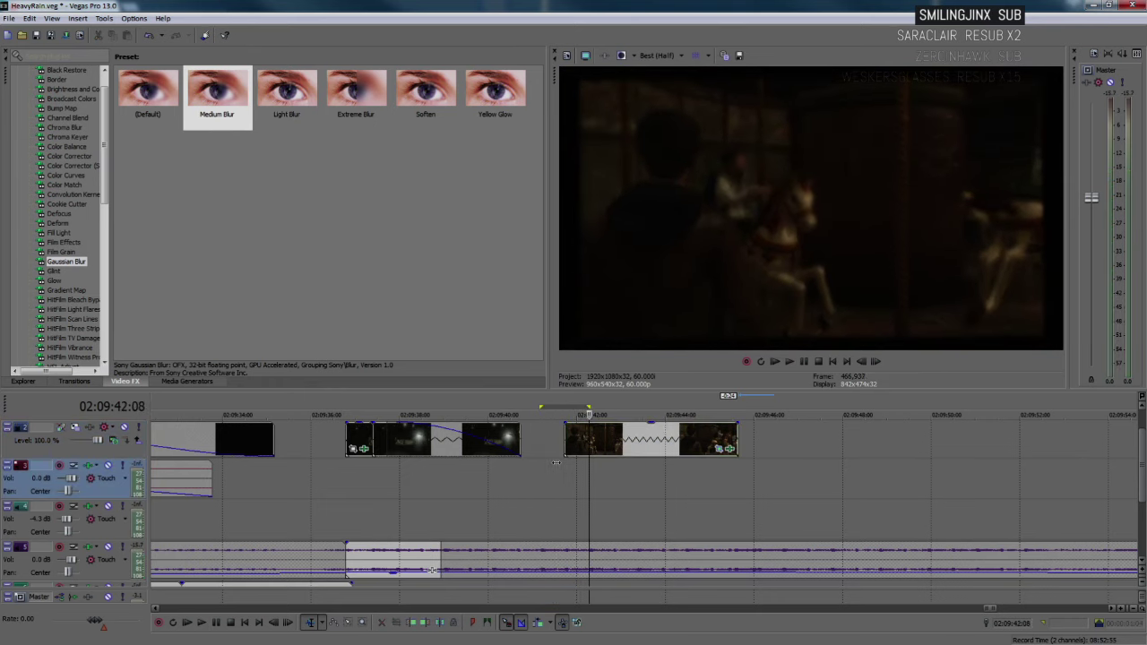
left_click(728, 449)
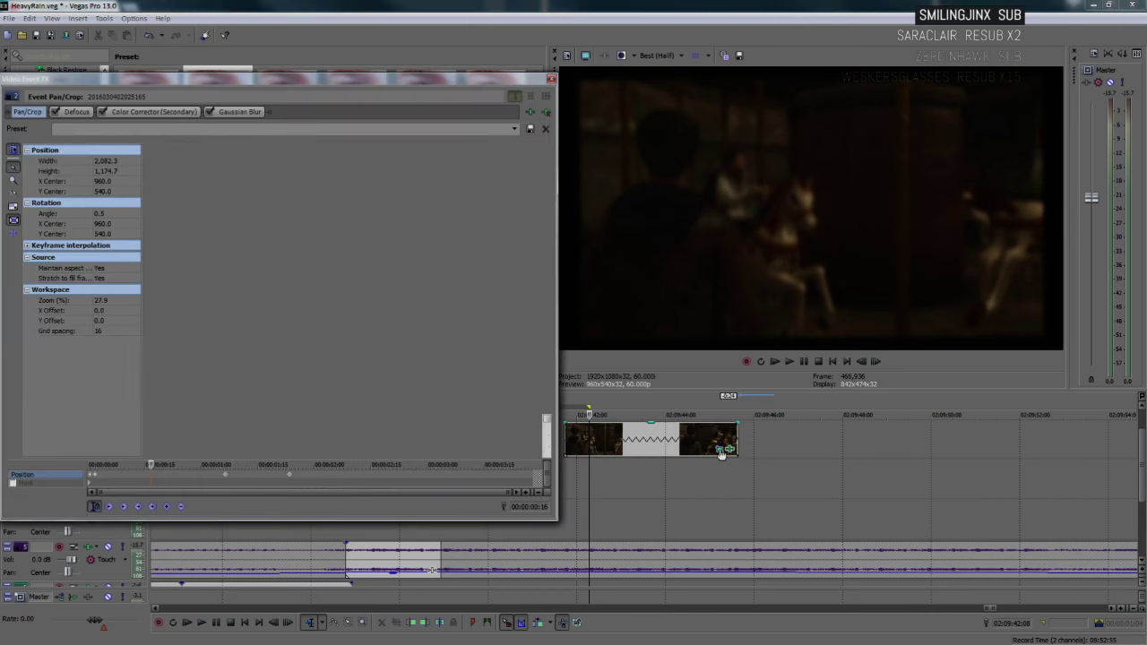
left_click(94, 481)
left_click(100, 479)
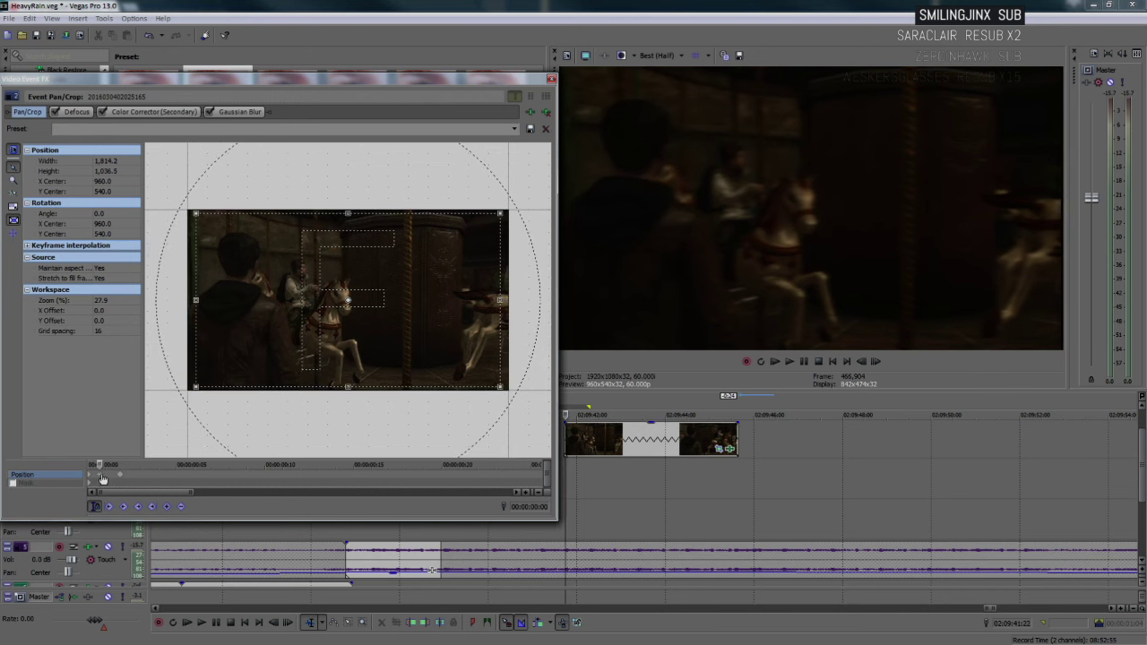
left_click_drag(499, 387, 488, 381)
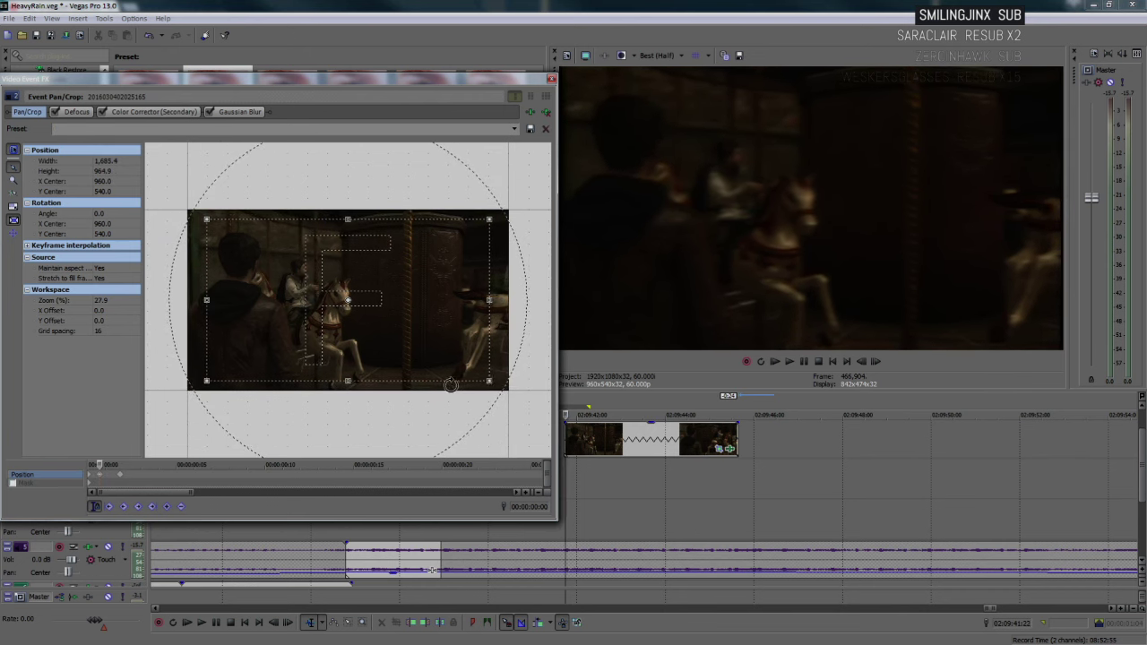
left_click(551, 80)
- Select the loop region around the carousel clip's start and play it back to check the opening zoom
double_click(581, 409)
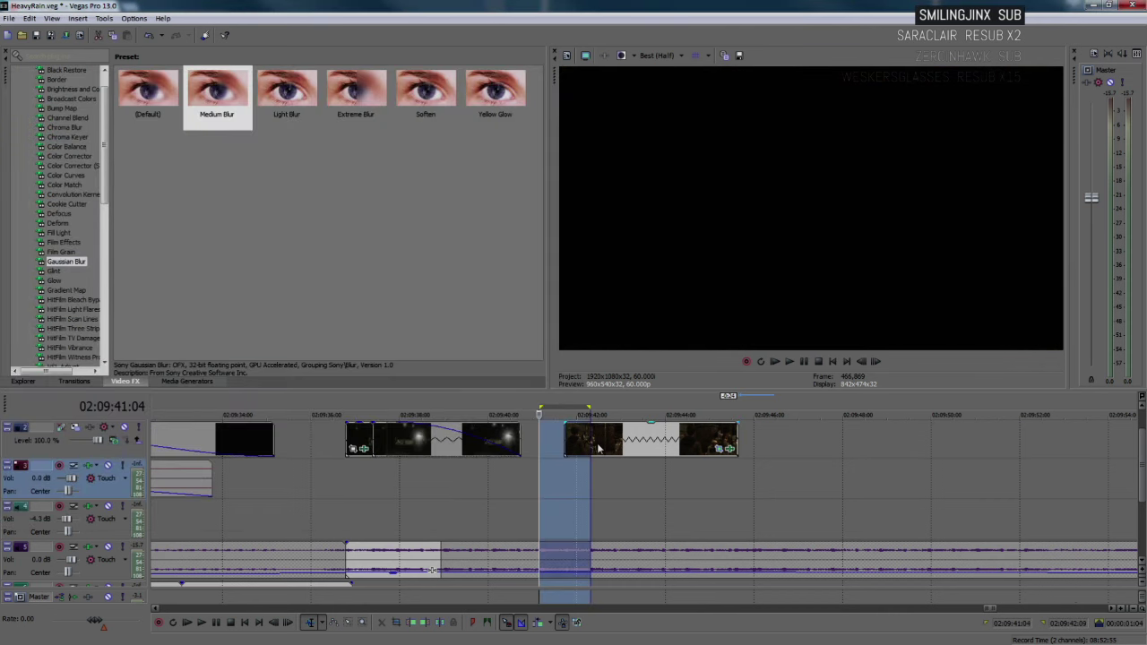
key("space")
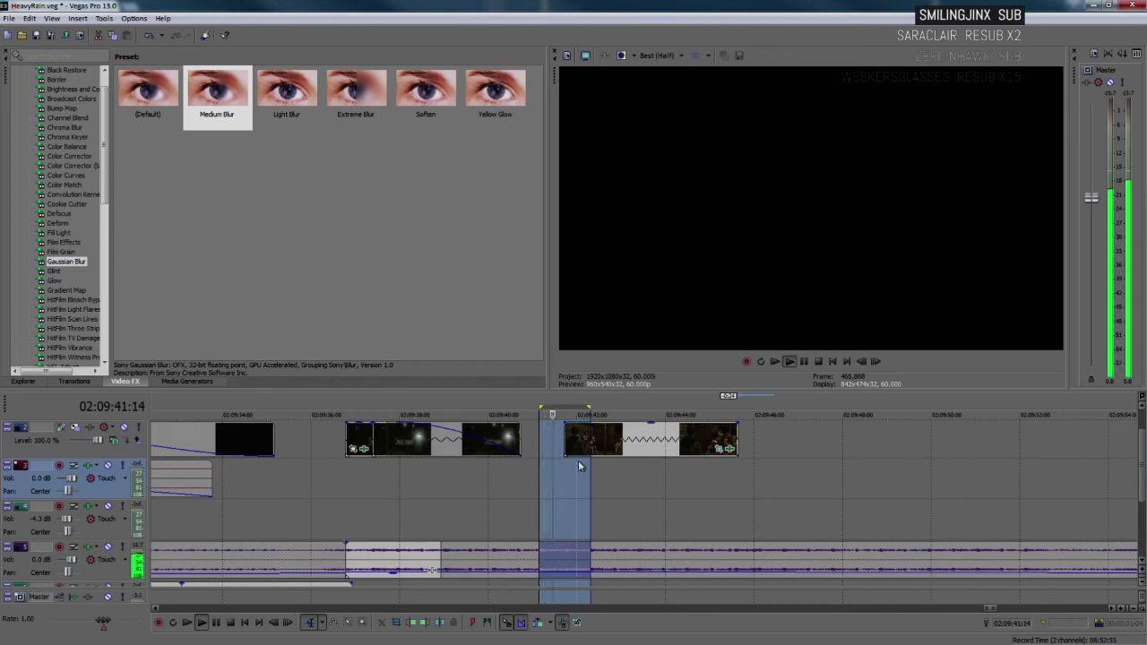
key("Return")
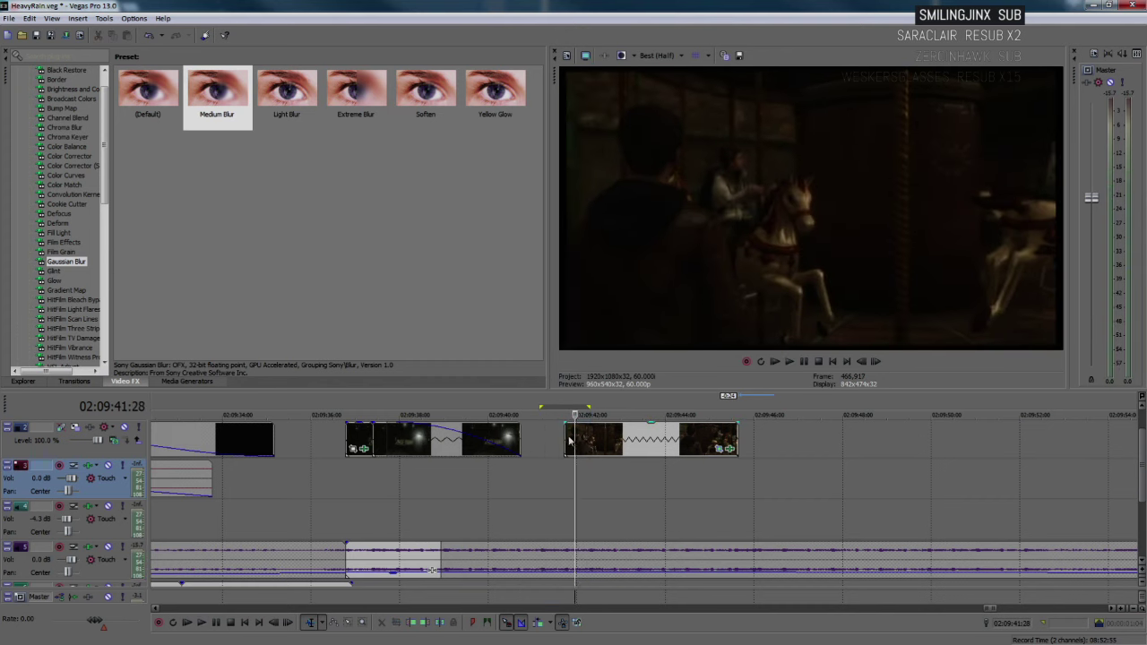
- Move the third Position keyframe in the carousel clip's pan/crop animation to about frame 5
left_click(570, 441)
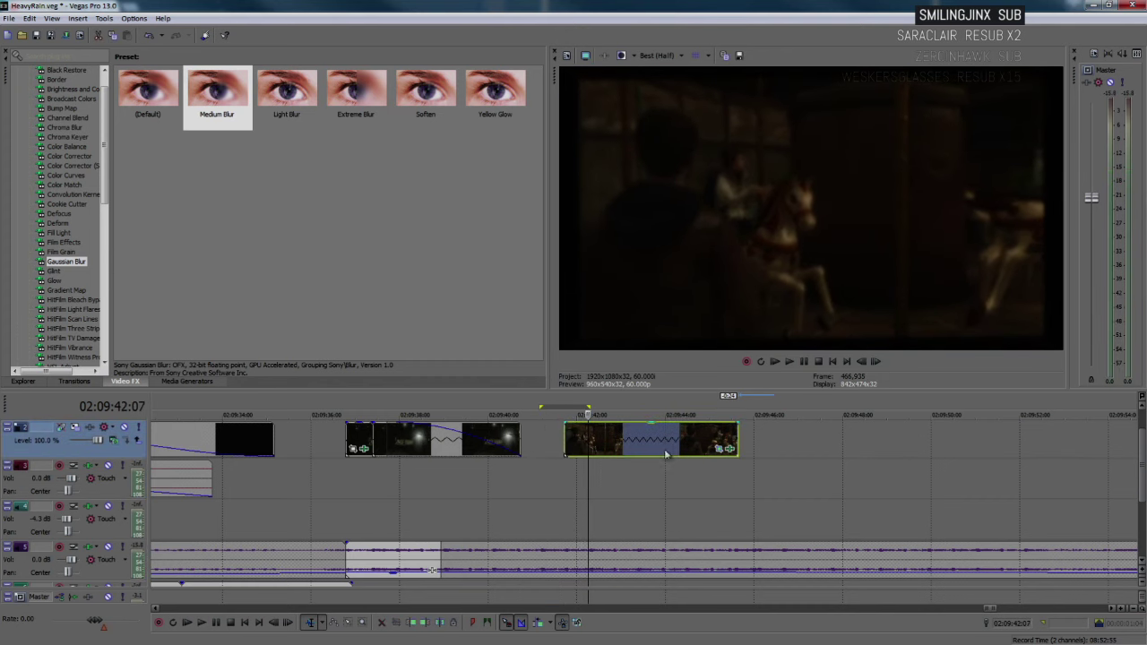
left_click(717, 449)
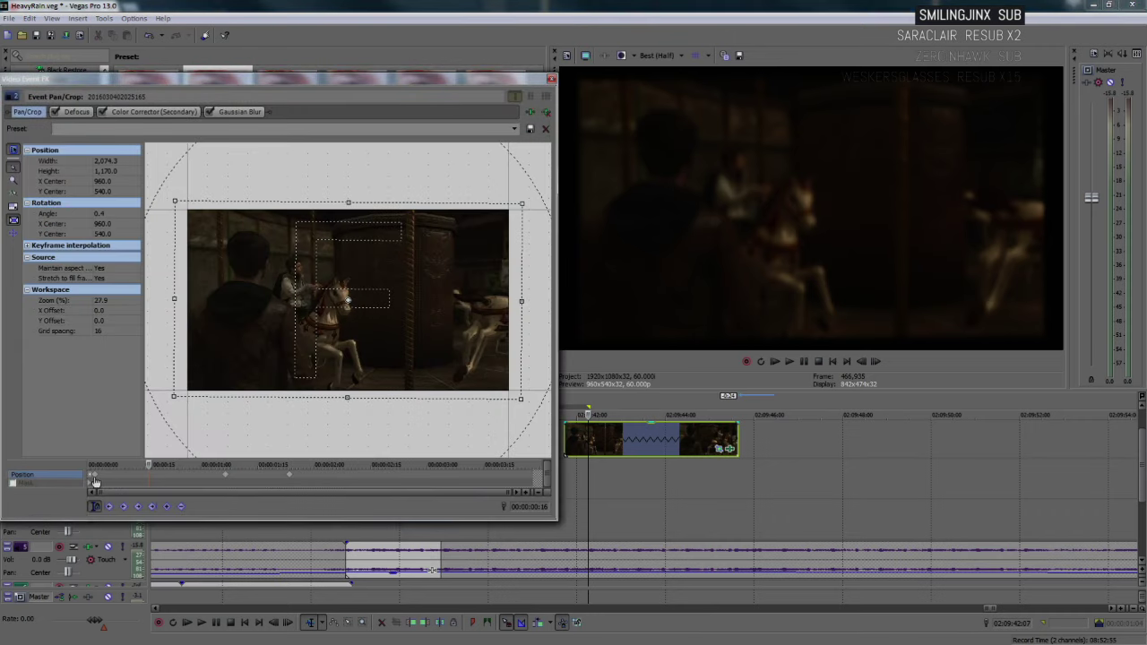
left_click(95, 480)
scroll(153, 436, "up", 2)
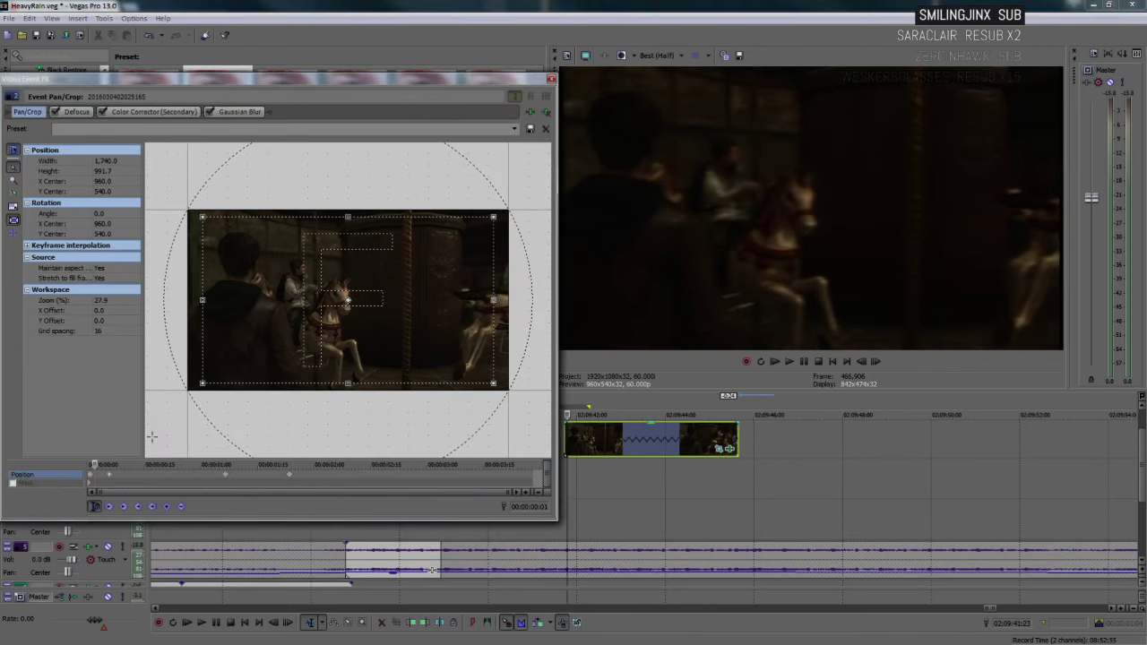
left_click(551, 79)
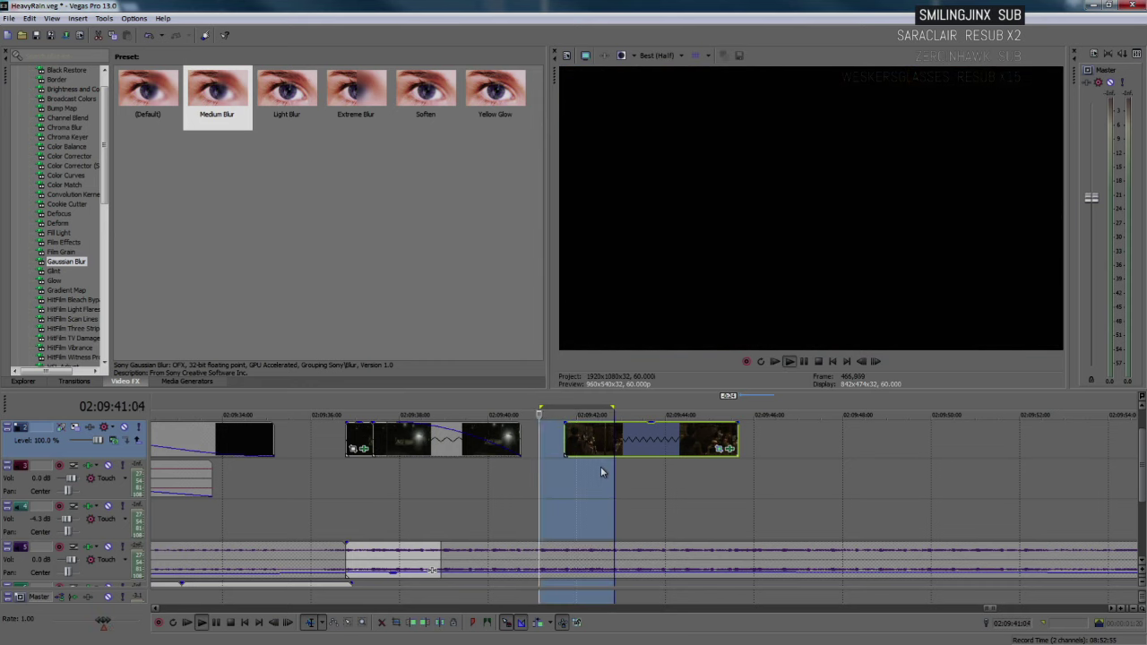
- Extend the loop region's end to about 02:09:42:24 and play the carousel clip back from just before its start
left_click(600, 465)
key("space")
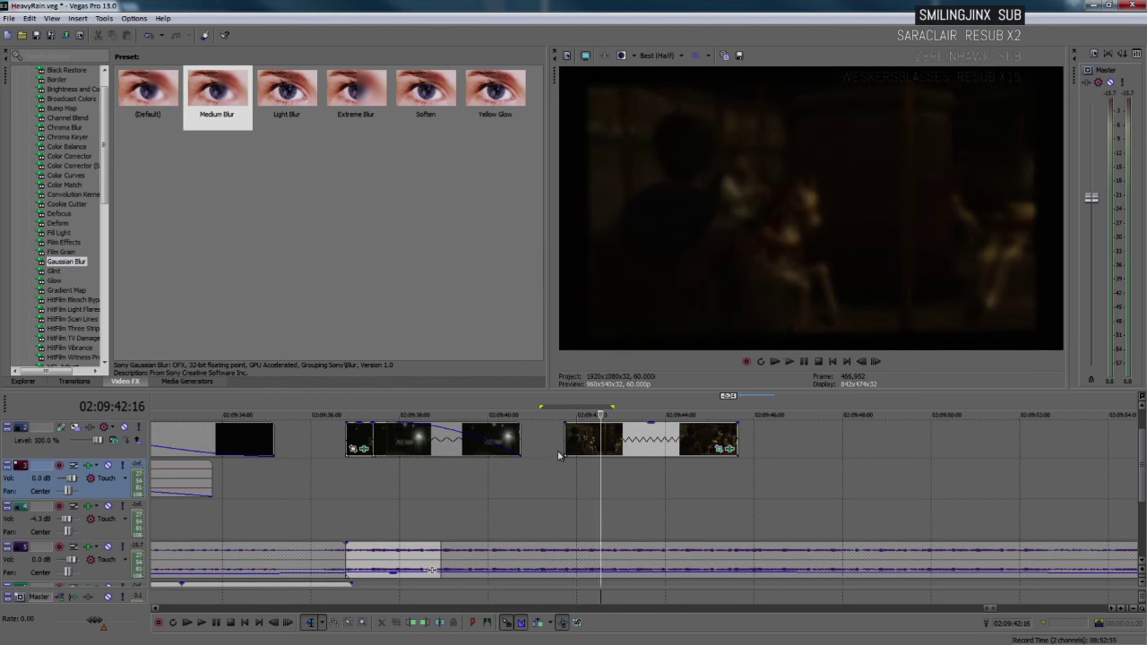
left_click(557, 450)
key("space")
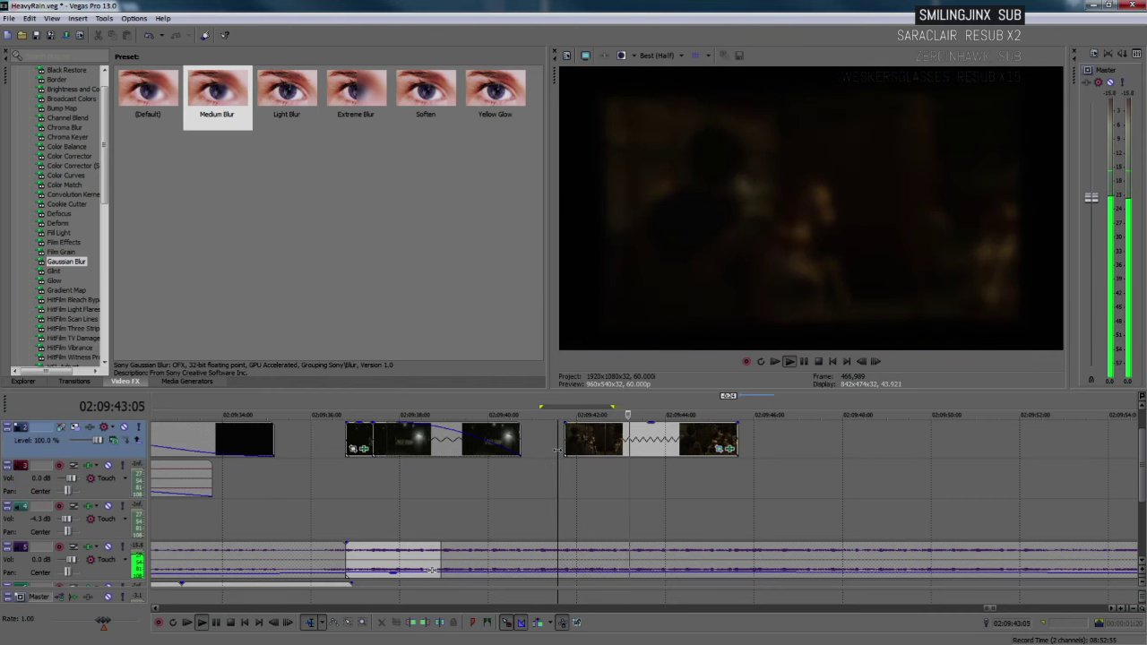
key("space")
- Delete the Position keyframe at 00:00:01:06 from the carousel clip's pan/crop animation
left_click(721, 450)
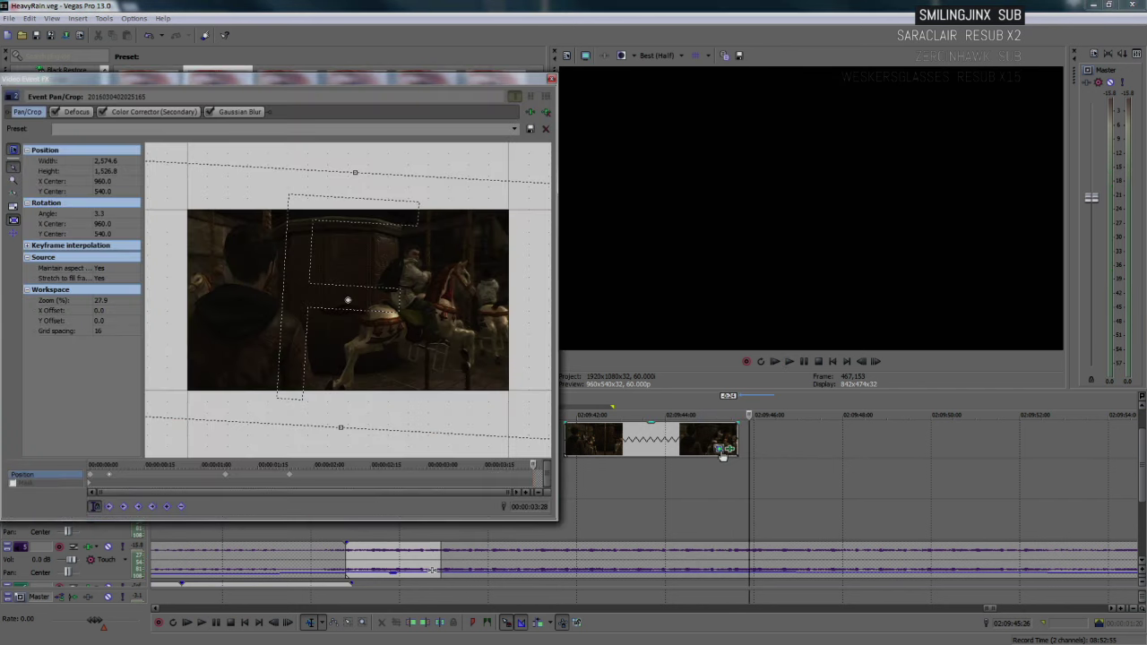
left_click(227, 477)
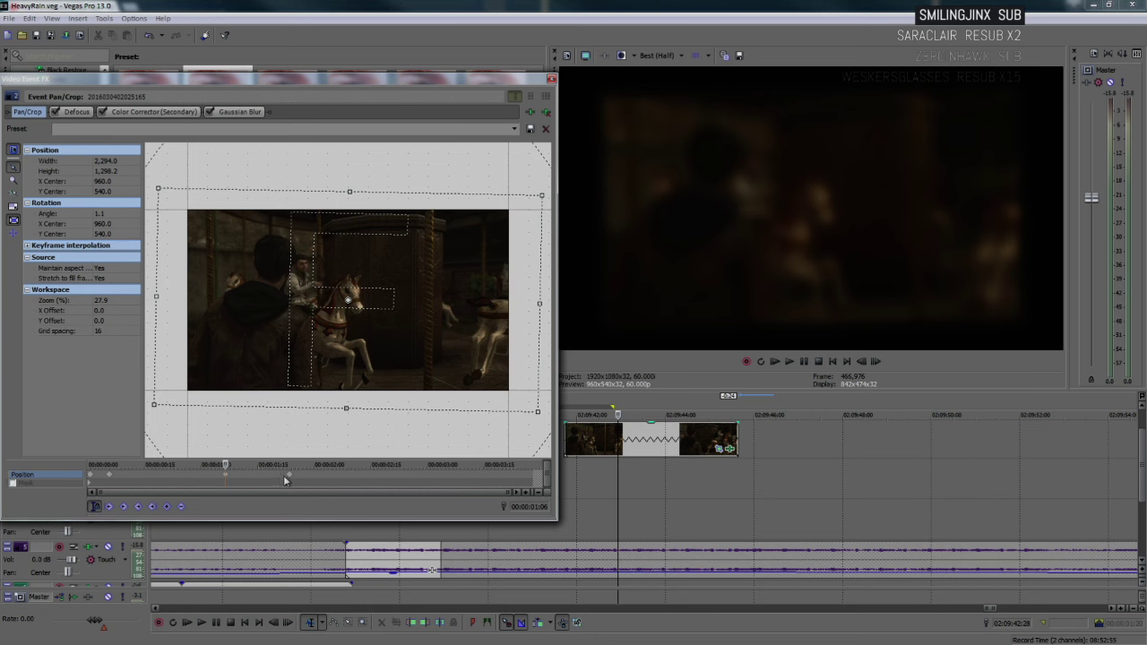
key("Delete")
- Rotate the last Position keyframe's framing to an angle of 1.0 and move that keyframe to the end of the carousel clip
left_click(289, 477)
scroll(465, 357, "down", 1)
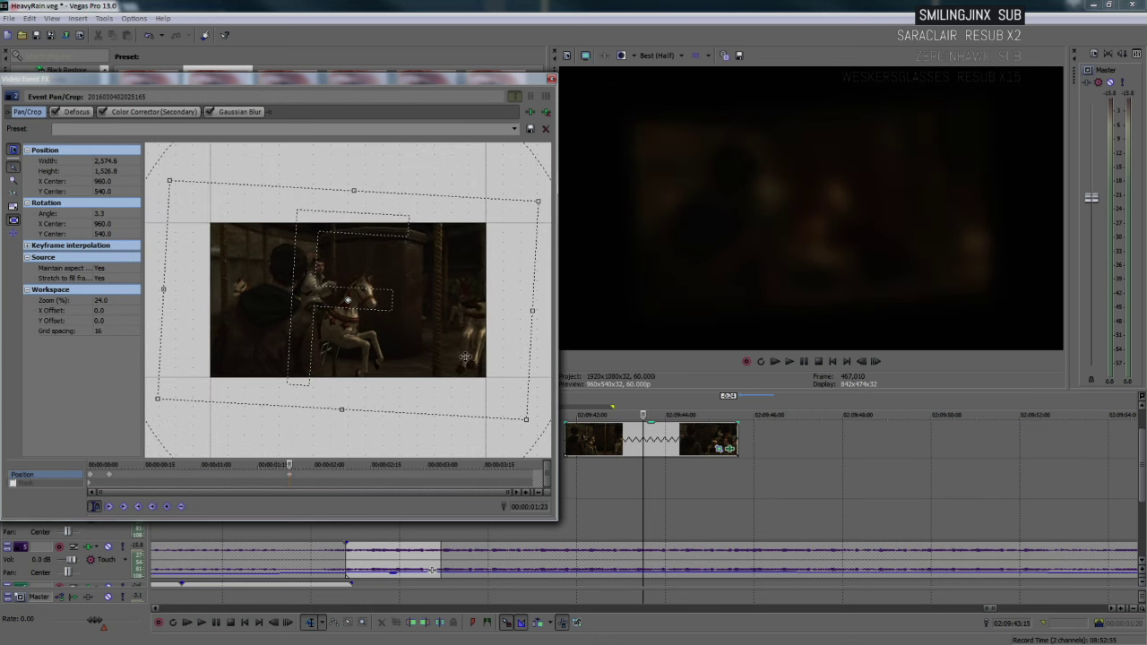
left_click_drag(549, 331, 549, 326)
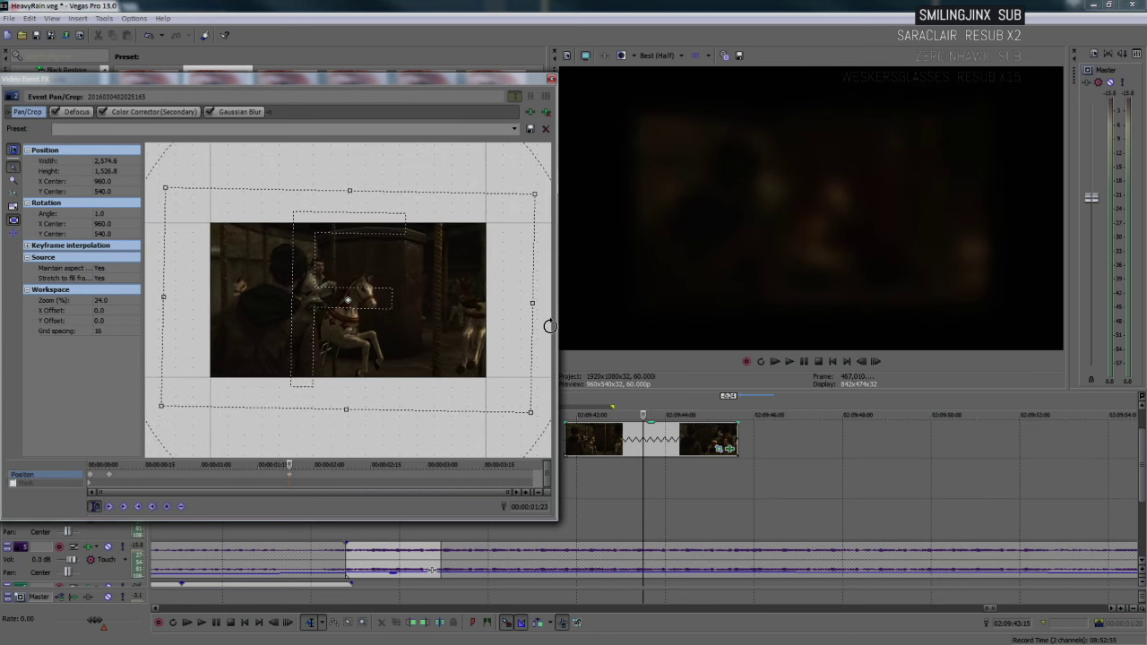
left_click_drag(291, 476, 575, 481)
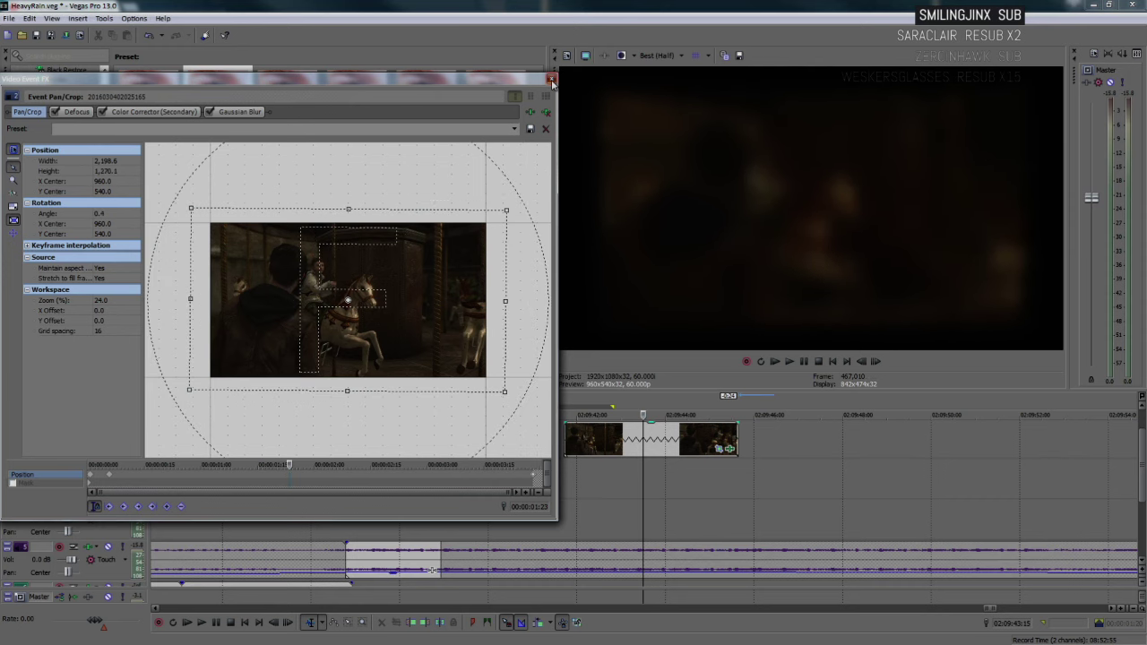
left_click(551, 79)
- Move the carousel clip's last two Defocus keyframes to about 00:00:03:03 and the end of the clip
left_click(715, 448)
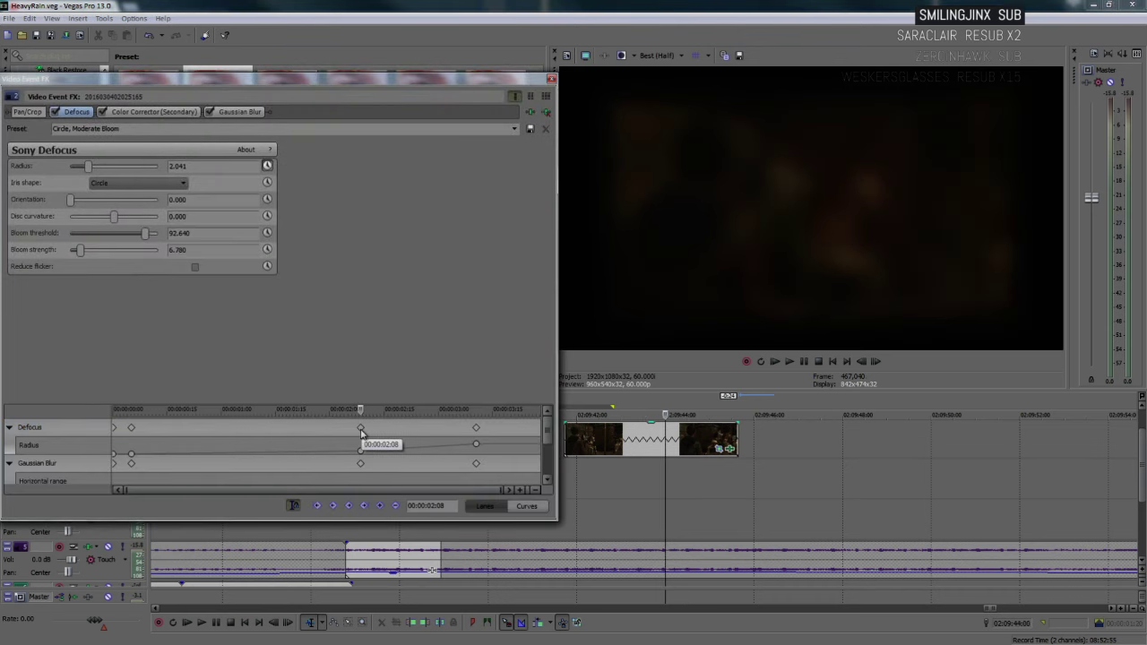
left_click_drag(361, 428, 609, 443)
left_click(476, 428)
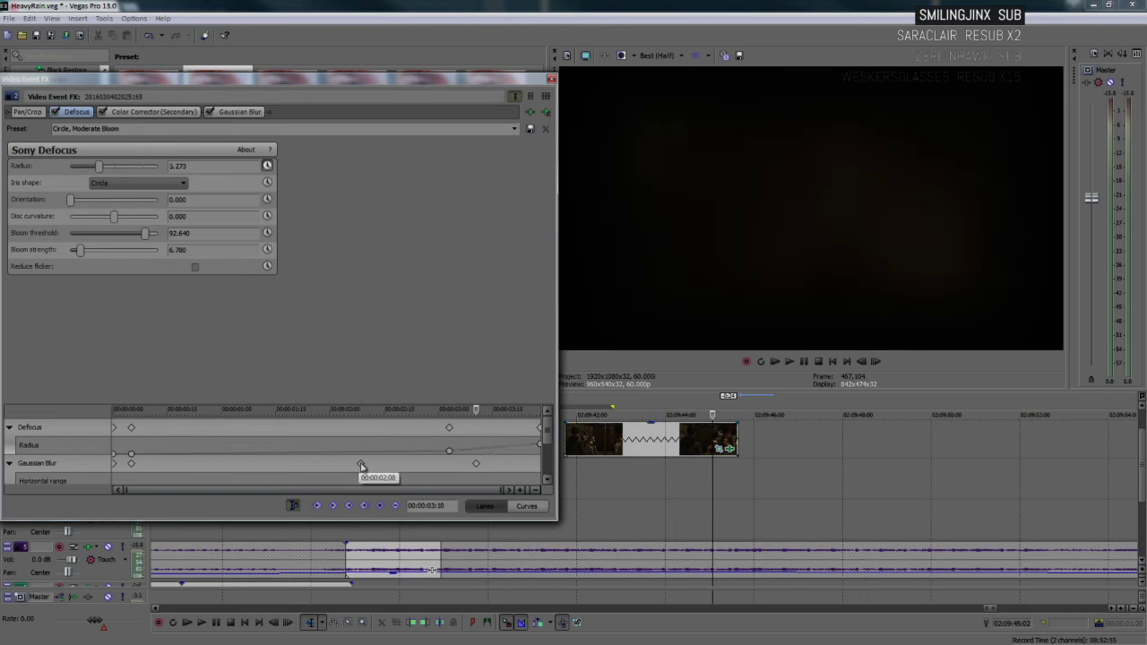
left_click(449, 427)
- Move the carousel clip's last two Gaussian Blur keyframes to about 00:00:03:03 and the end of the clip, matching Defocus
left_click(360, 466)
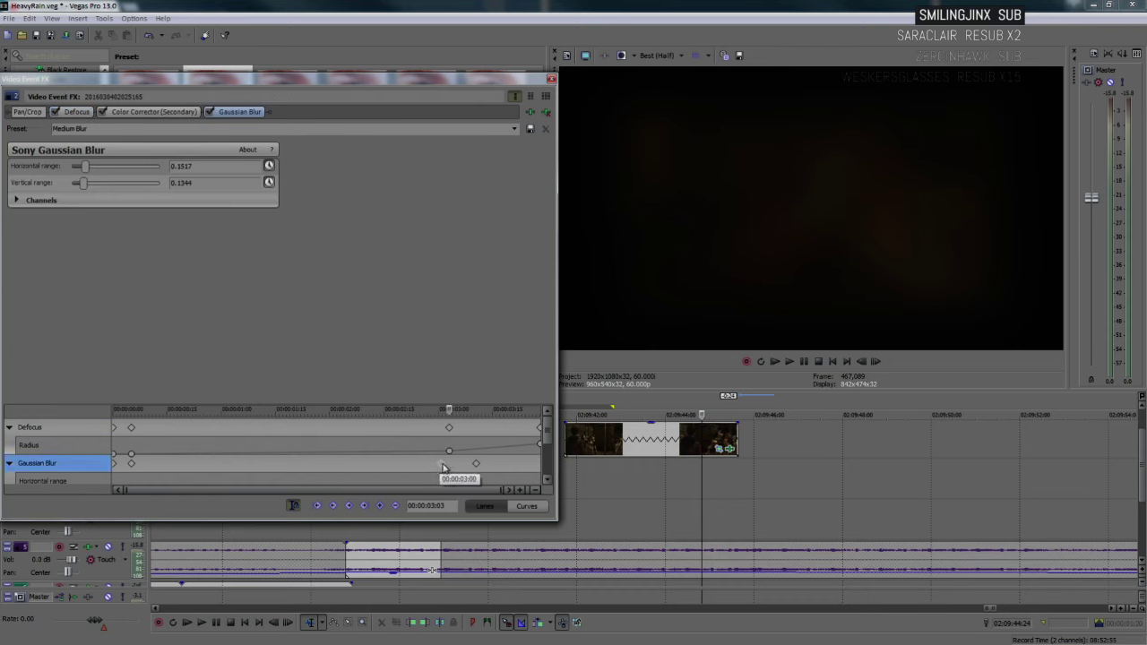
left_click(476, 464)
left_click_drag(475, 464, 578, 464)
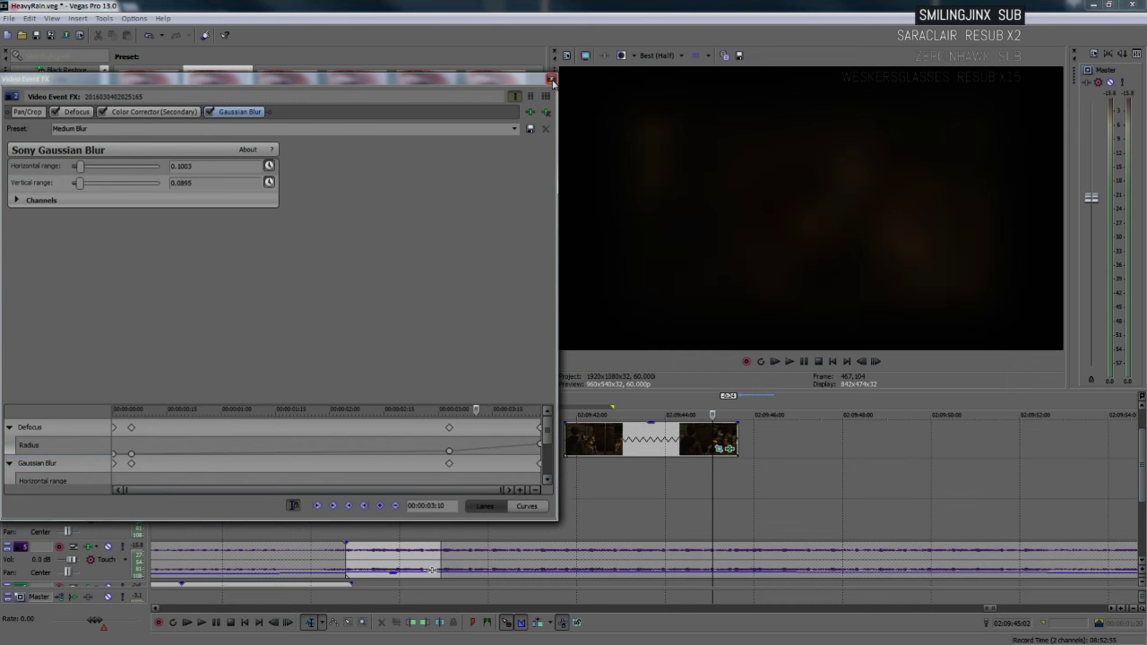
left_click(552, 80)
- Fade out the carousel clip over nearly its whole length and extend the loop region to about 02:09:45:26
mouse_move(740, 422)
left_mouse_down()
mouse_move(609, 414)
mouse_move(747, 410)
left_mouse_up()
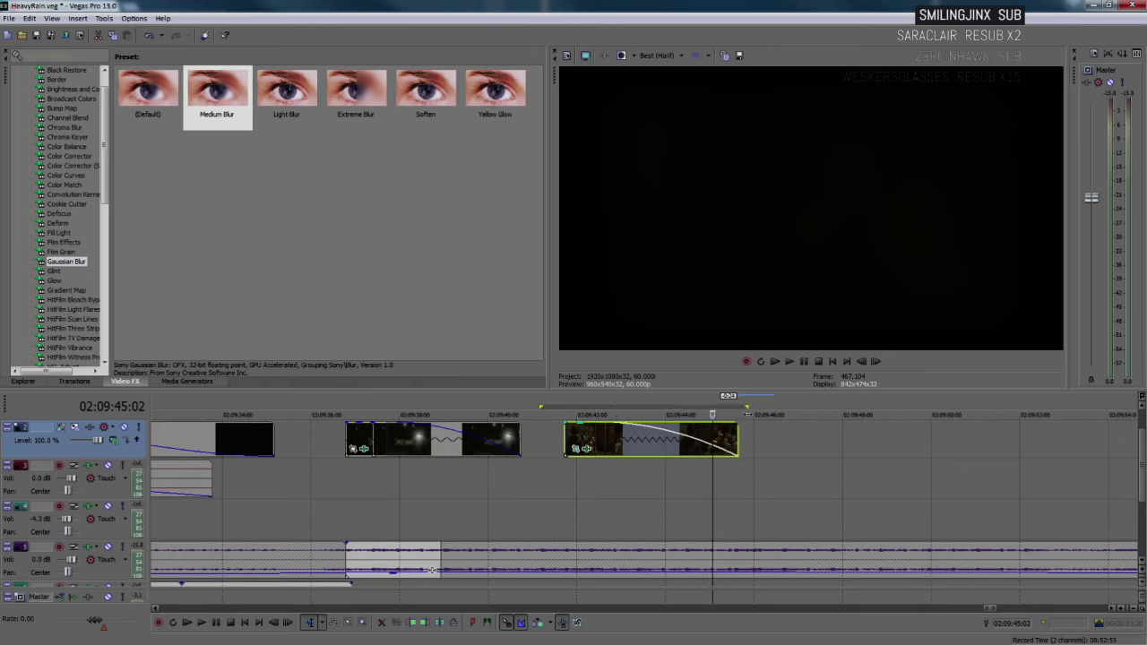
key("space")
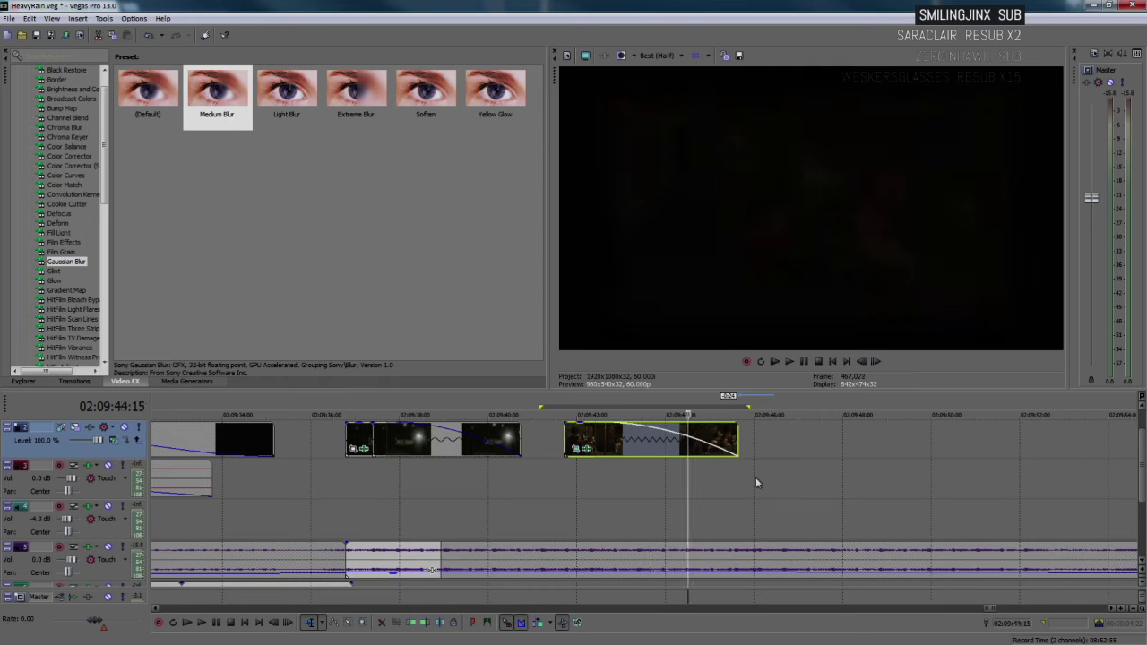
- Play the carousel clip back repeatedly from just before its start to check how its opening movement looks
left_click(561, 470)
left_click(606, 472)
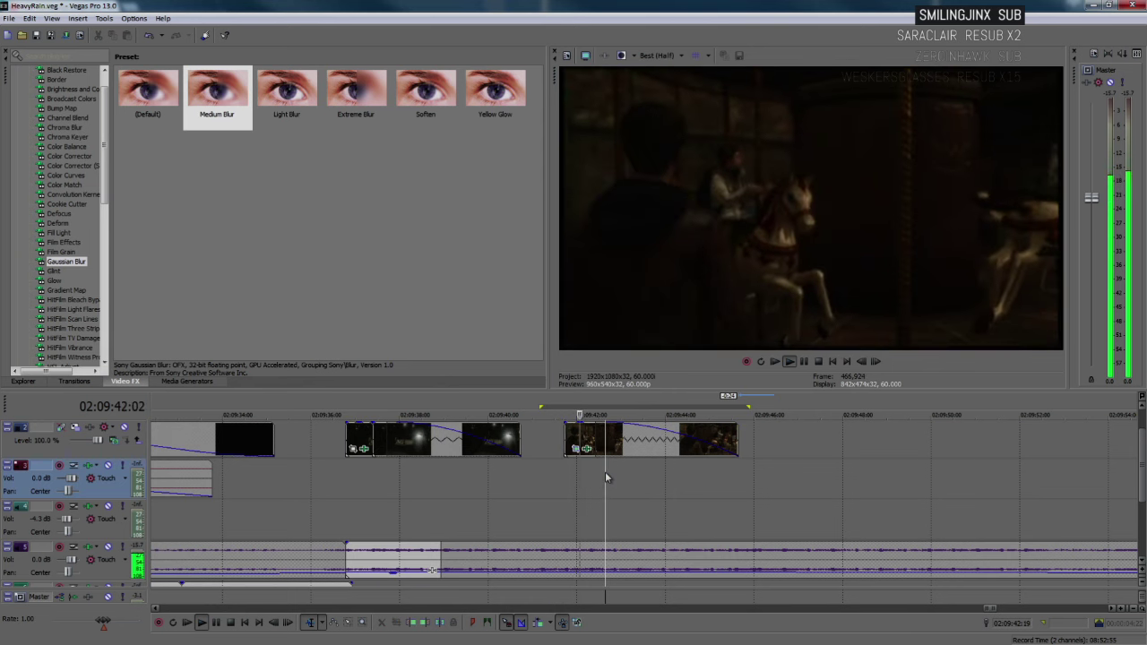
key("Return")
left_click(553, 432)
key("space")
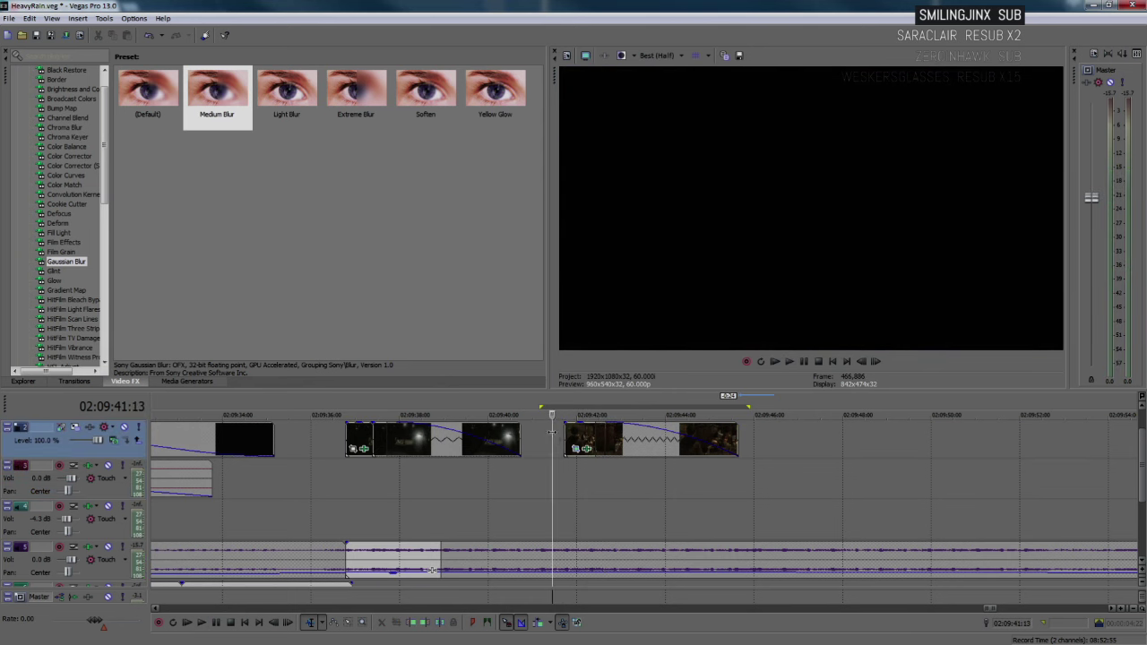
scroll(551, 432, "up", 2)
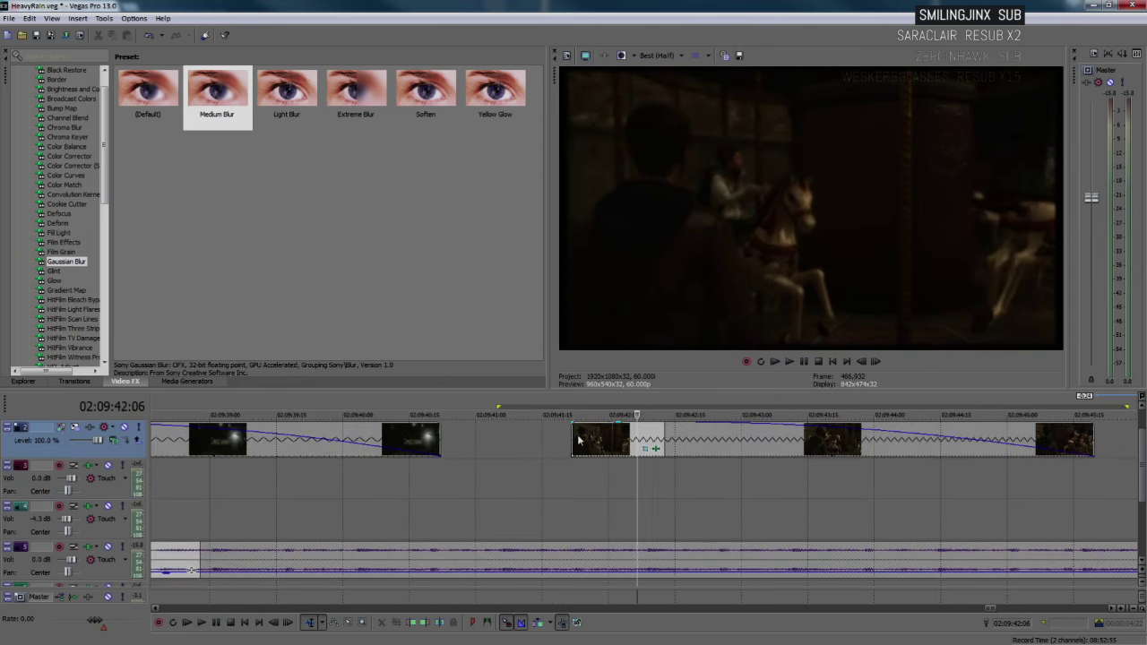
left_click(579, 439)
left_click(523, 427)
key("space")
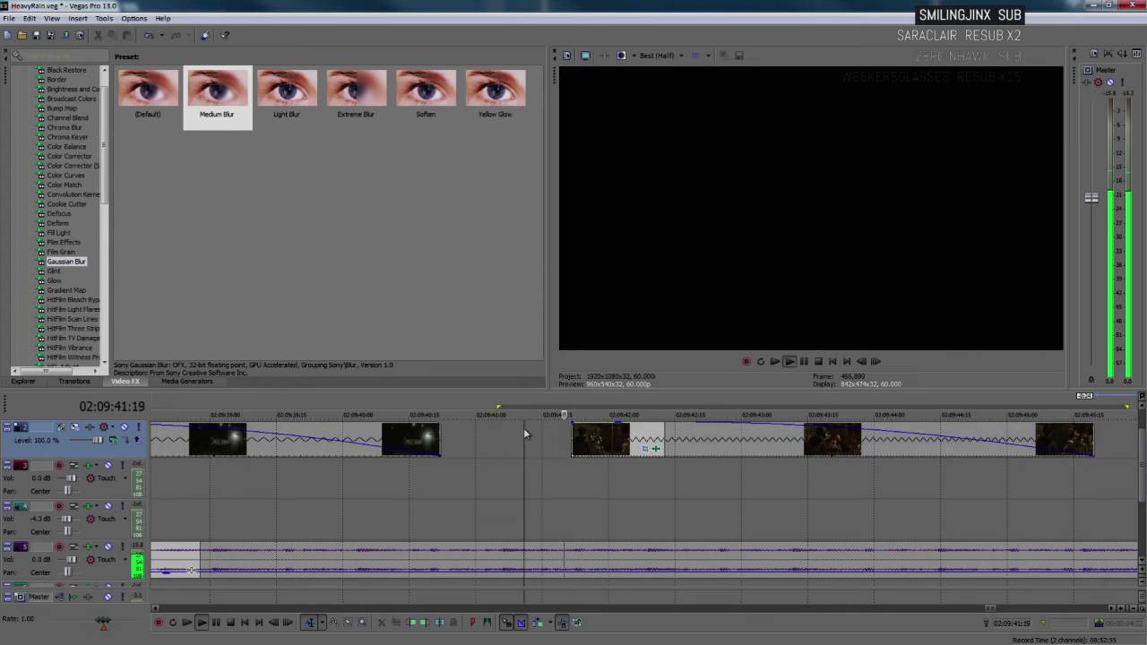
key("Return")
- Examine the timing and framing of the opening Position keyframes in the carousel clip's pan/crop animation
left_click(645, 448)
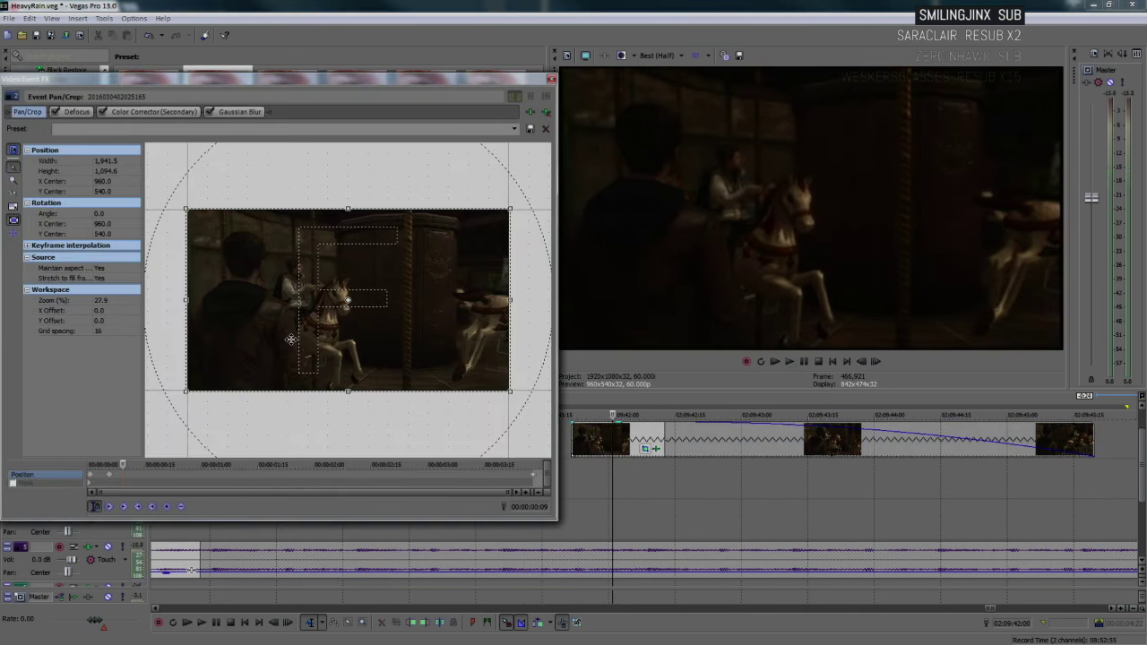
left_click(92, 478)
scroll(139, 479, "up", 2)
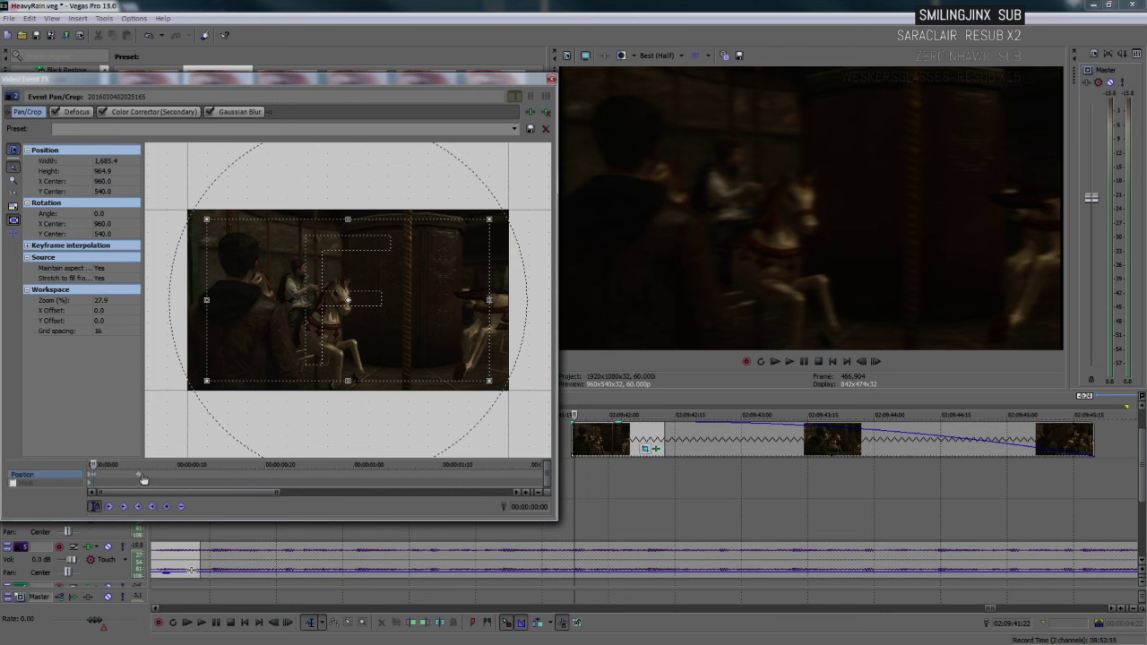
left_click(552, 79)
- Play back the carousel clip with its fade-out several times from just before its start
scroll(685, 490, "down", 3)
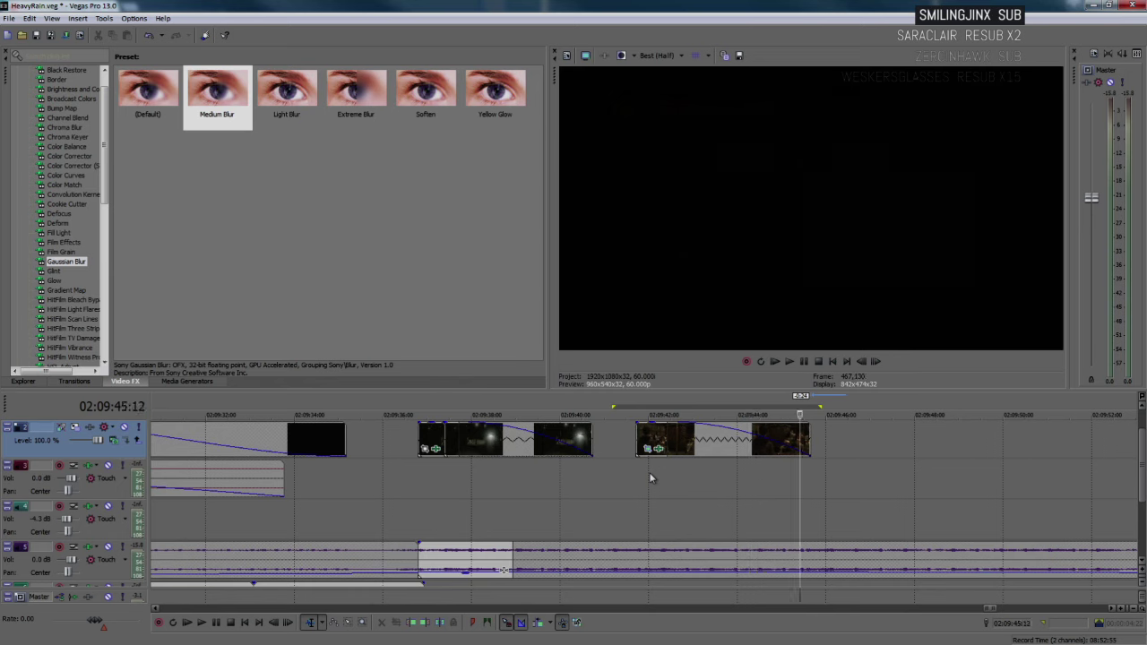
key("space")
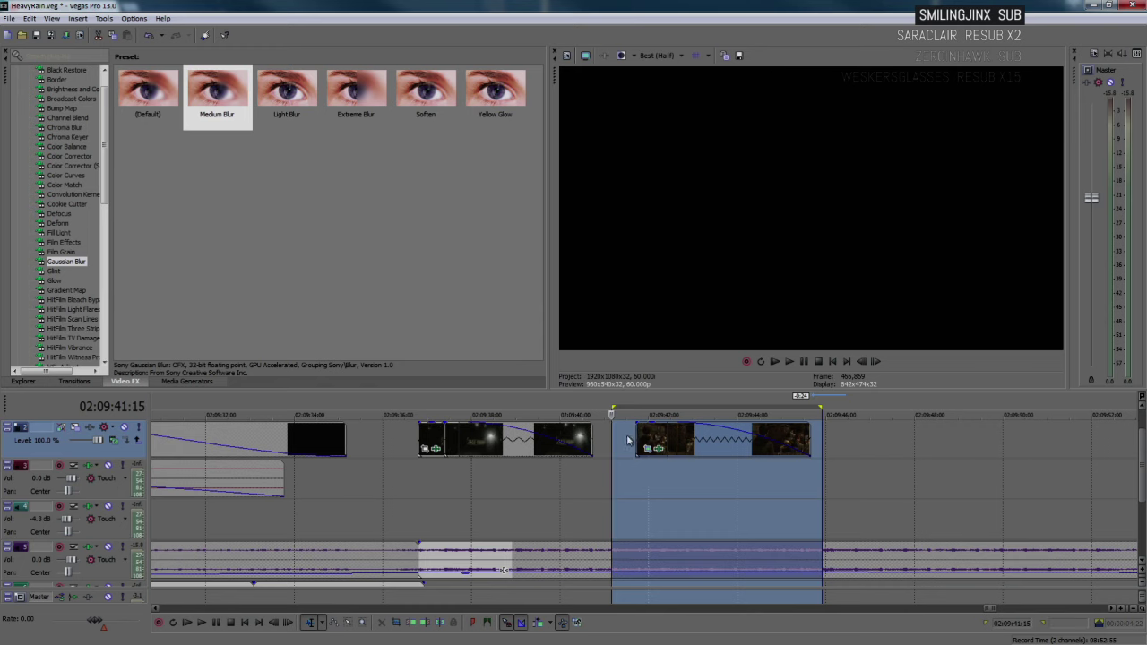
left_click(628, 439)
key("space")
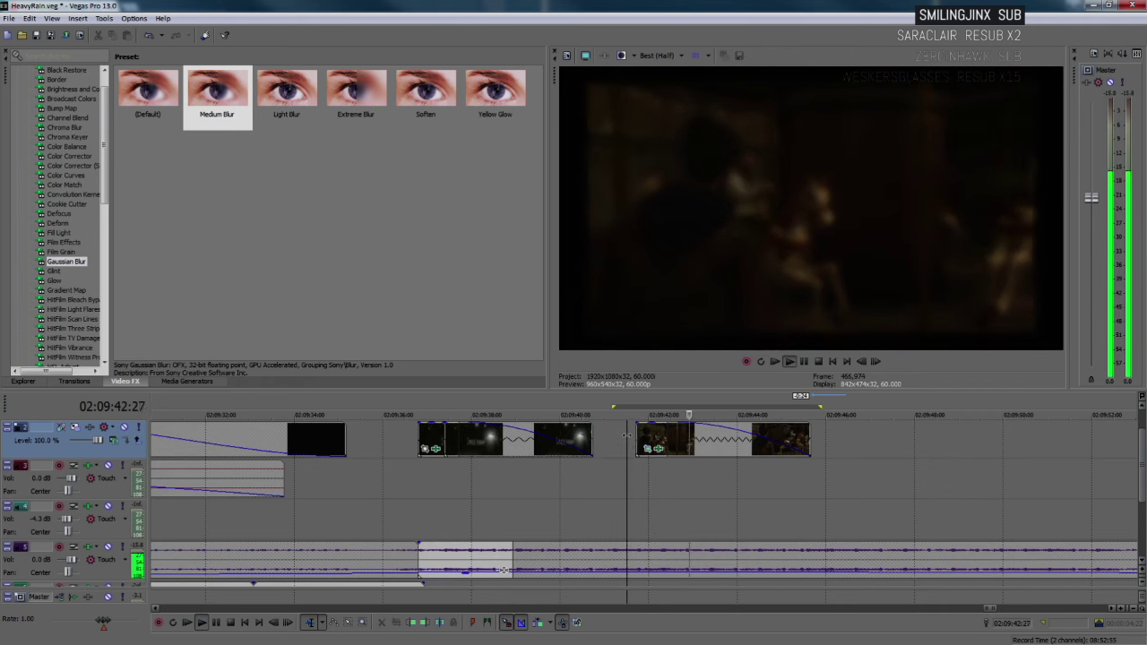
key("space")
key("space")
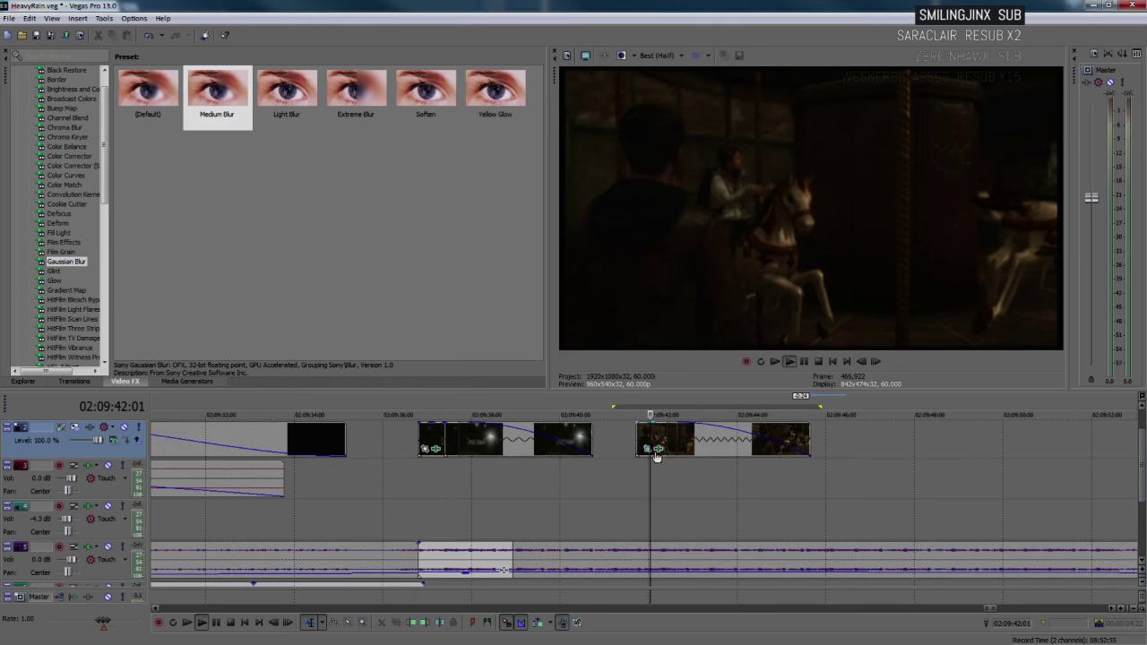
left_click(629, 437)
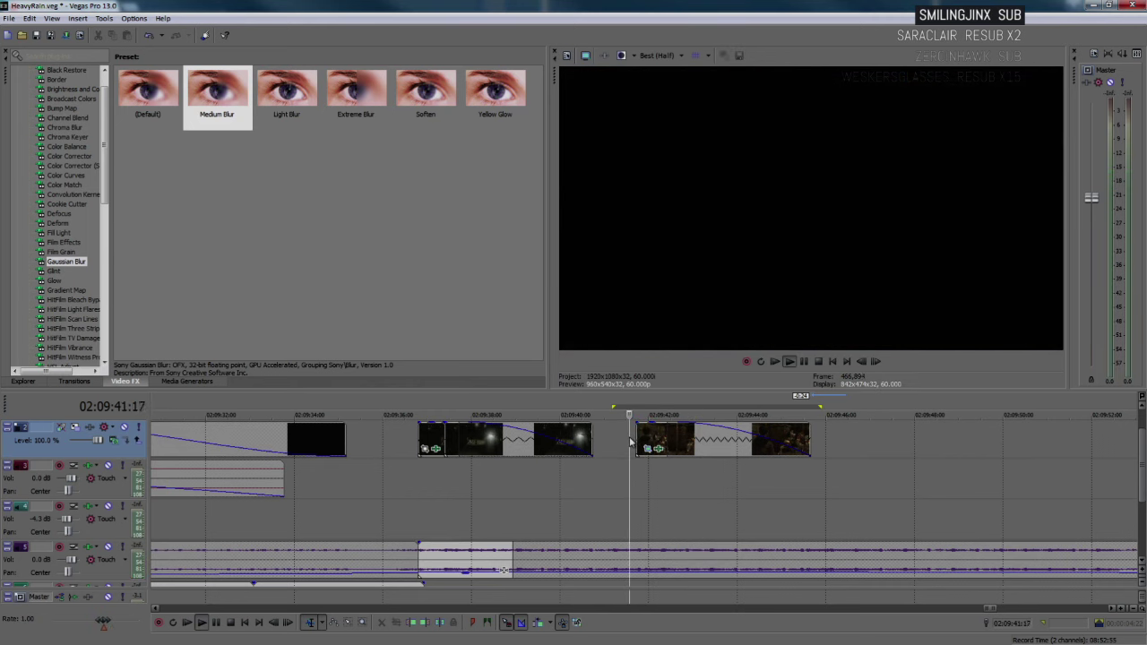
- Replay the carousel clip from just before its start and listen on through the empty stretch that follows it
key("space")
key("Return")
left_click(628, 438)
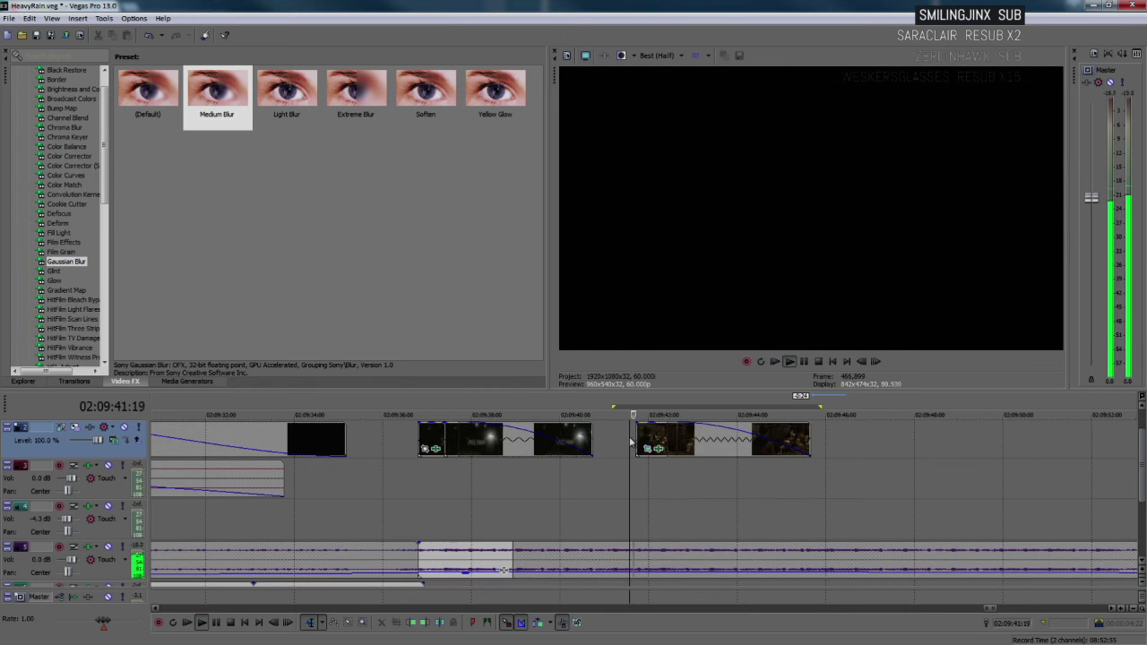
left_click(630, 439)
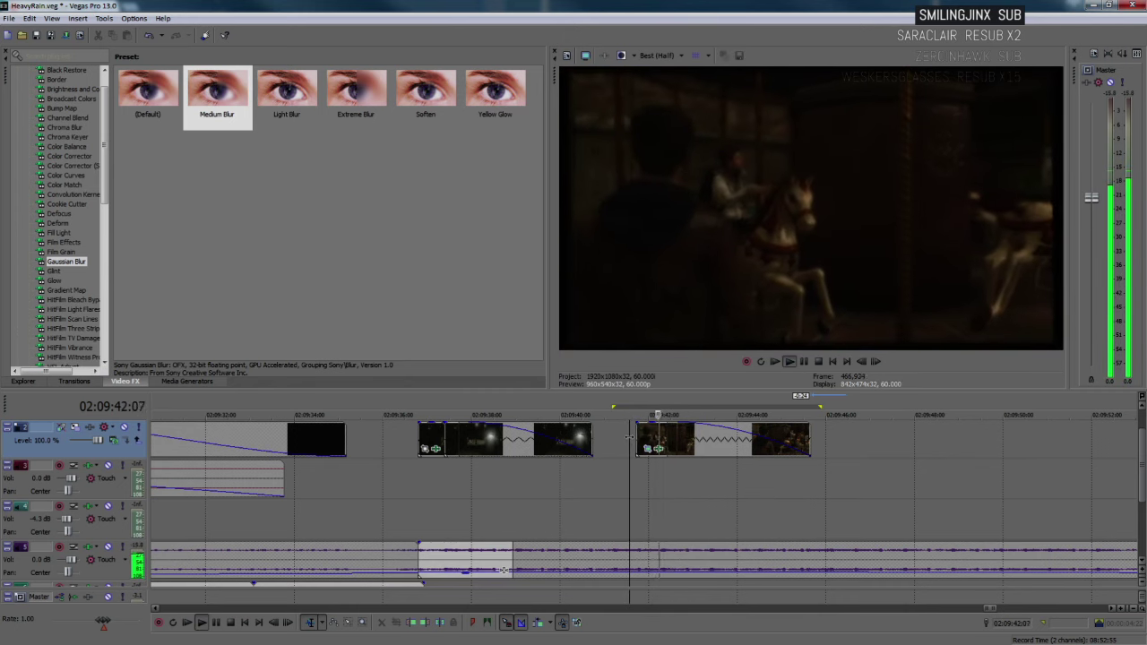
key("Return")
left_click(629, 440)
key("space")
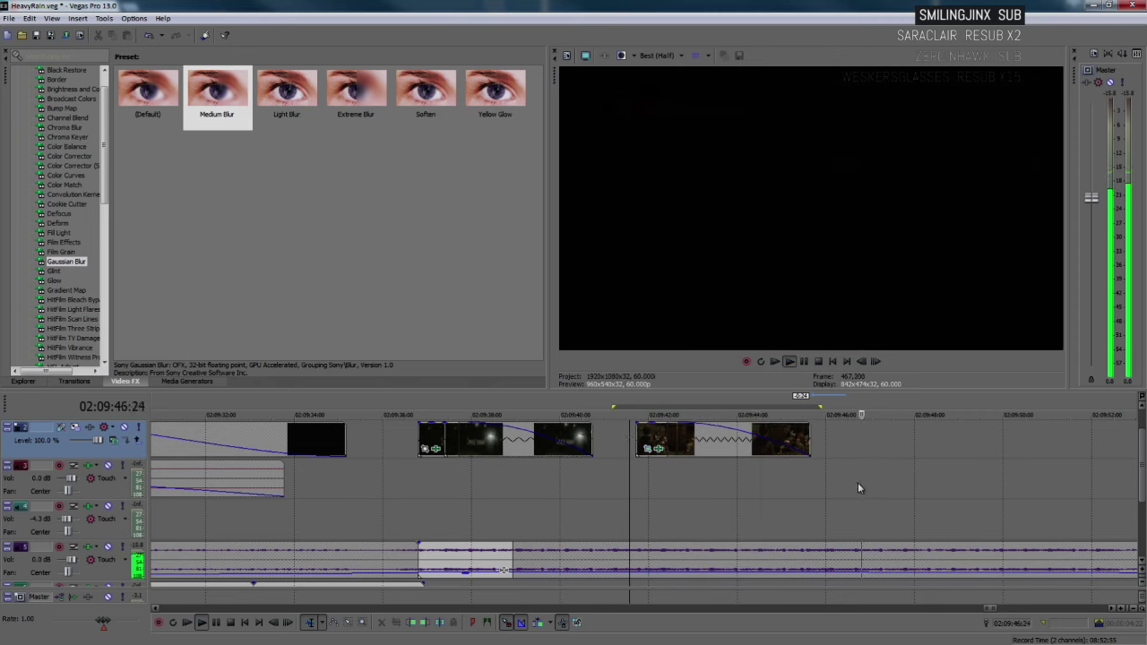
left_click(830, 448)
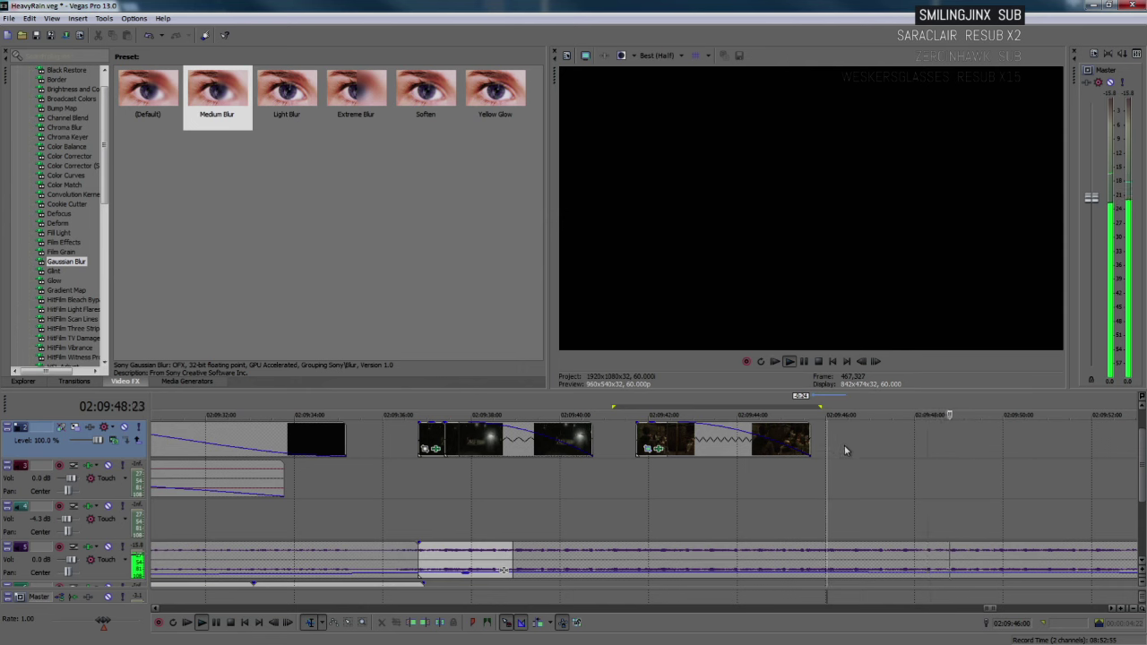
scroll(844, 444, "down", 3)
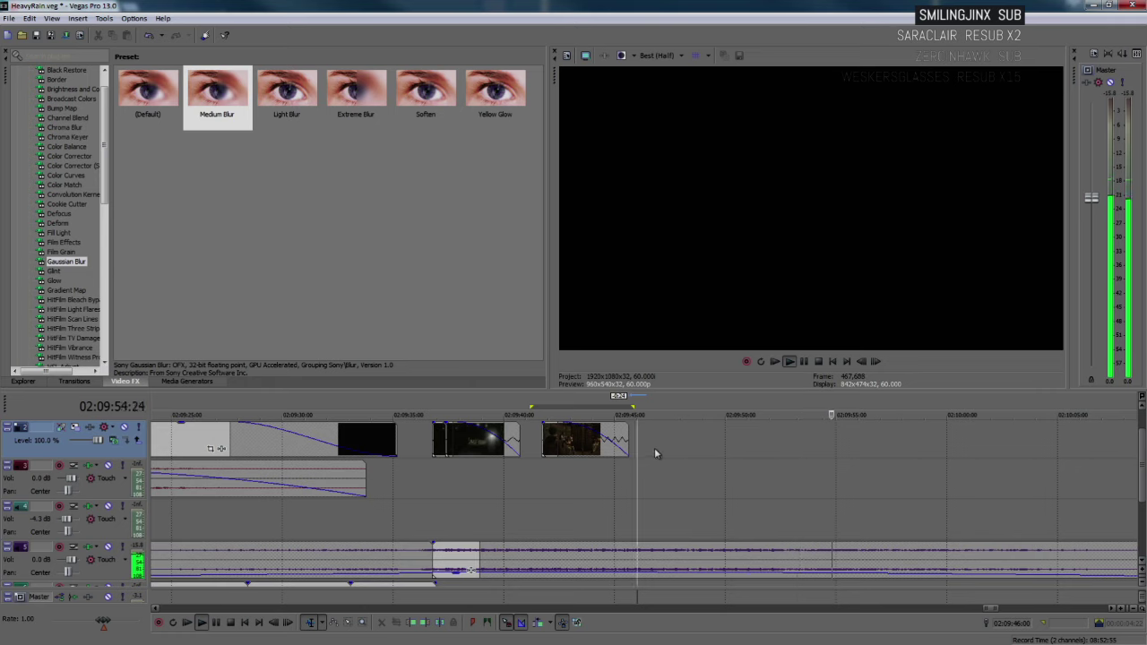
key("Return")
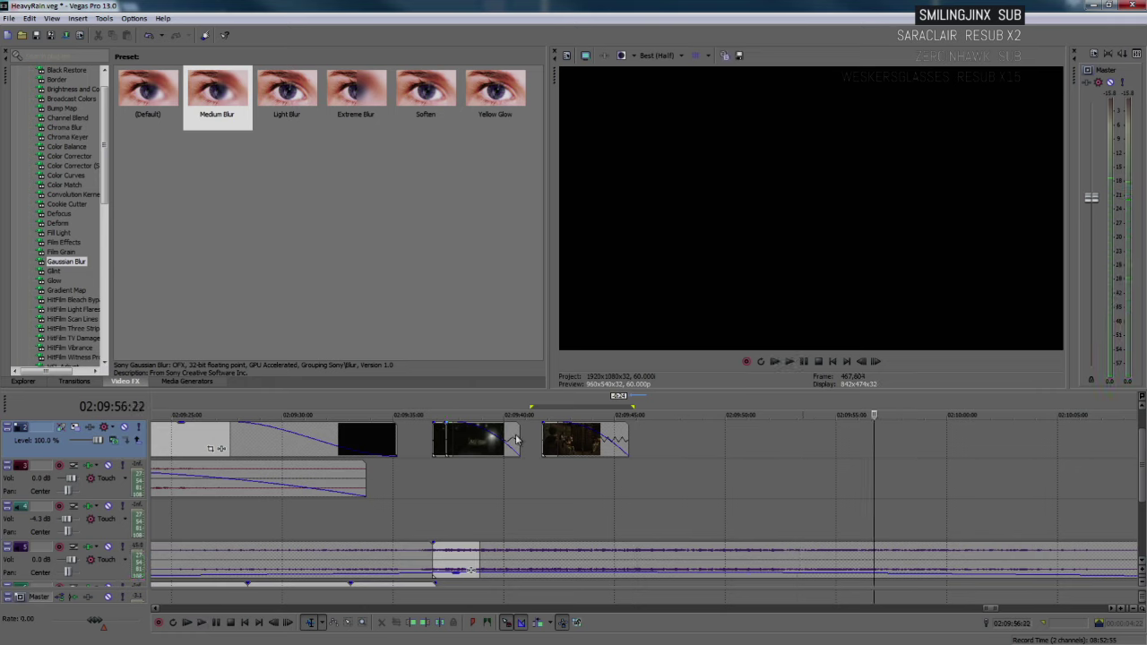
left_click(540, 443)
key("space")
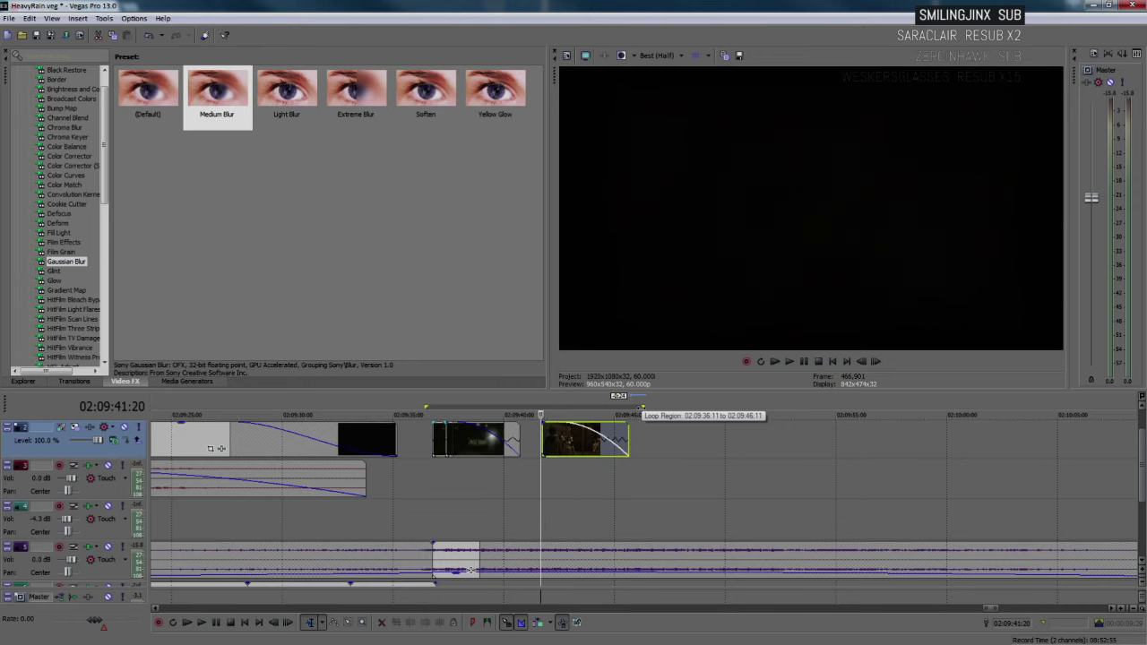
- Play through the title and carousel clips together with the loop region spanning 02:09:36:11 to 02:09:46:11
double_click(641, 408)
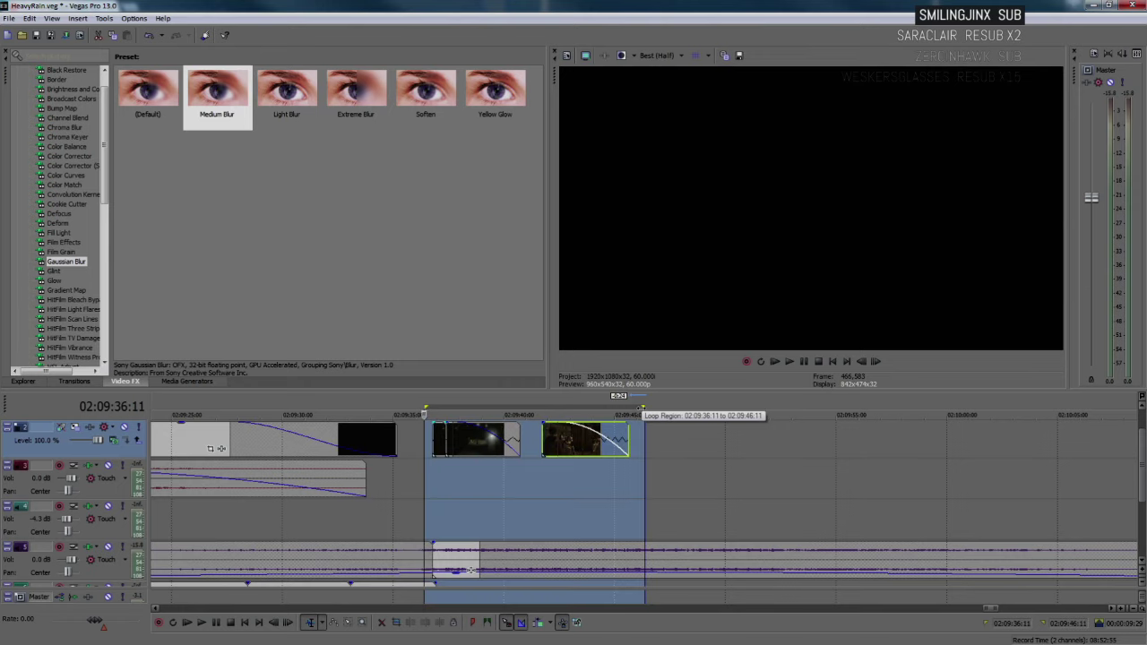
key("space")
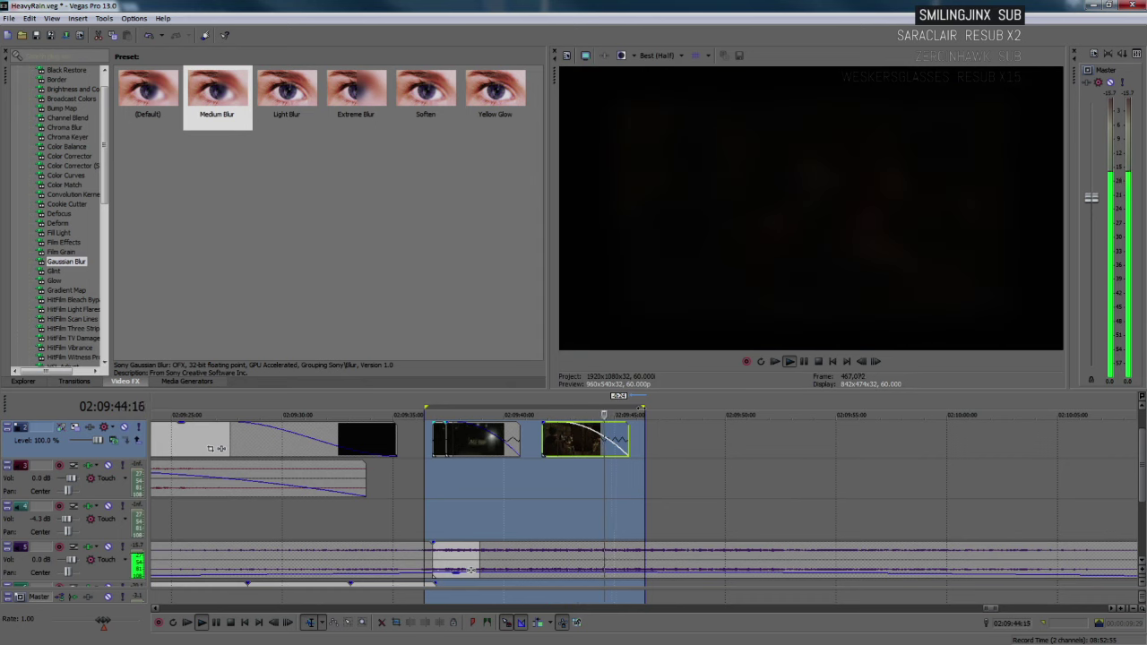
key("Return")
left_click(619, 433)
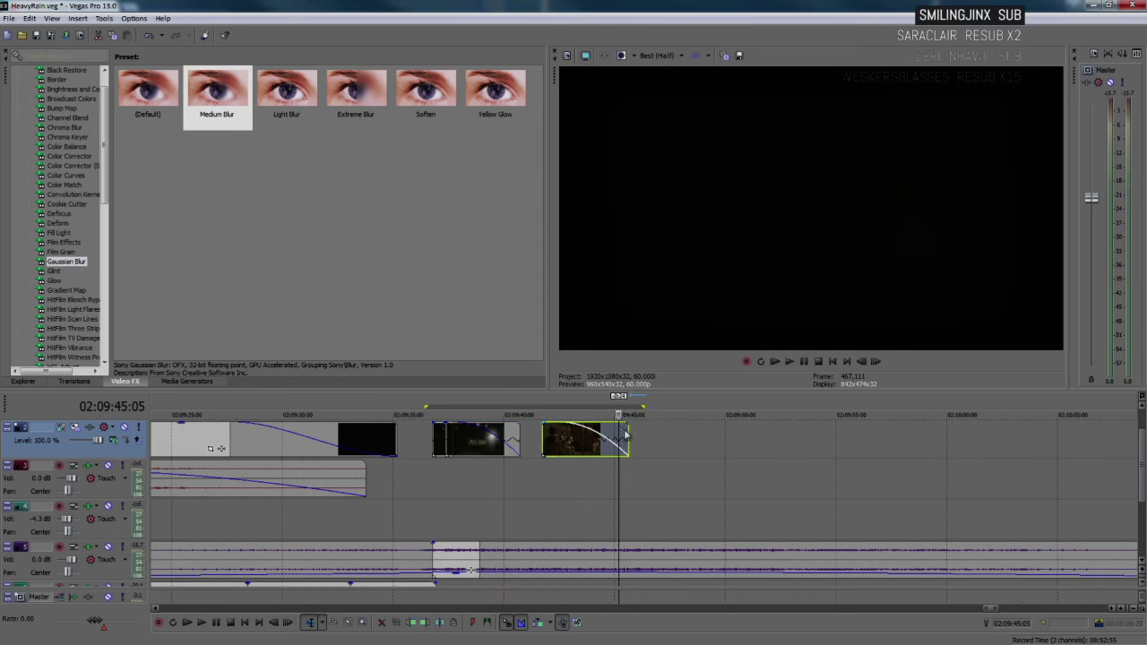
- Trim the end of the carousel clip back to about 02:09:45:10
scroll(626, 435, "up", 4)
mouse_move(664, 435)
left_mouse_down()
mouse_move(727, 435)
mouse_move(643, 440)
left_mouse_up()
scroll(492, 453, "down", 1)
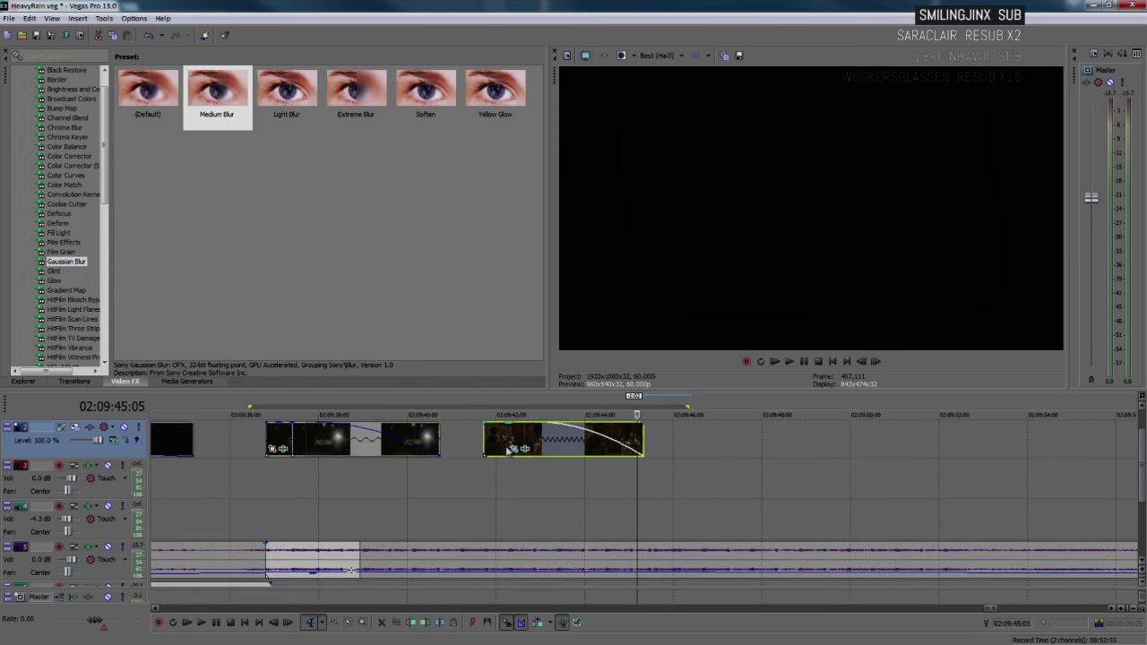
- Play back the trimmed carousel clip repeatedly to check its shorter ending and blur
key("Home")
left_click(480, 441)
key("space")
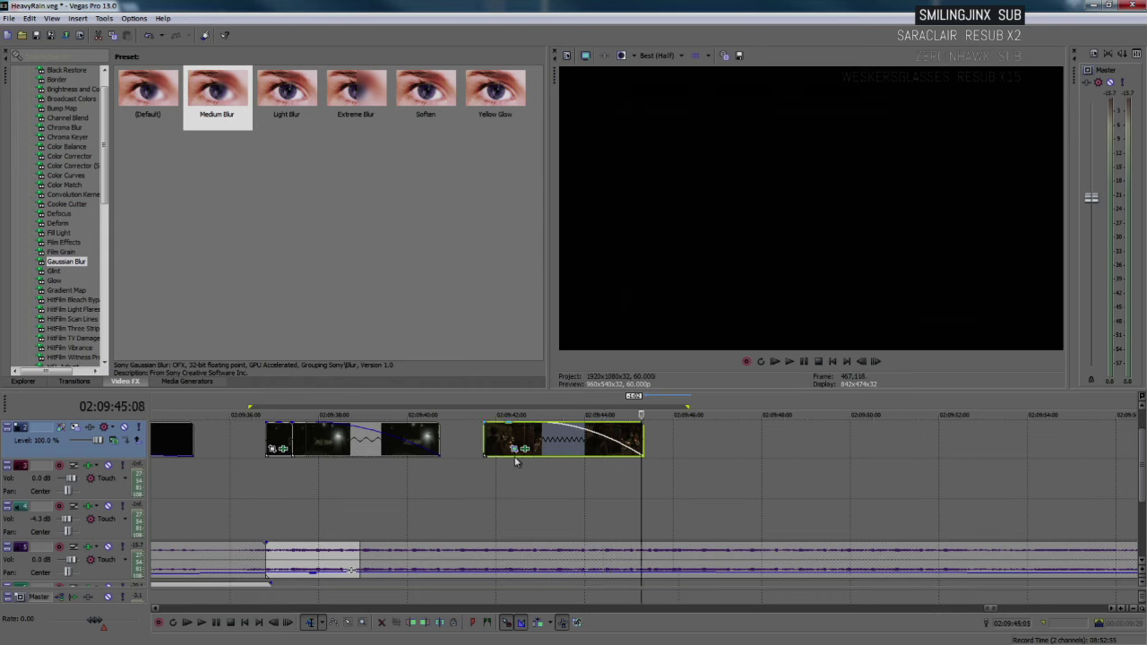
key("space")
left_click(478, 434)
key("space")
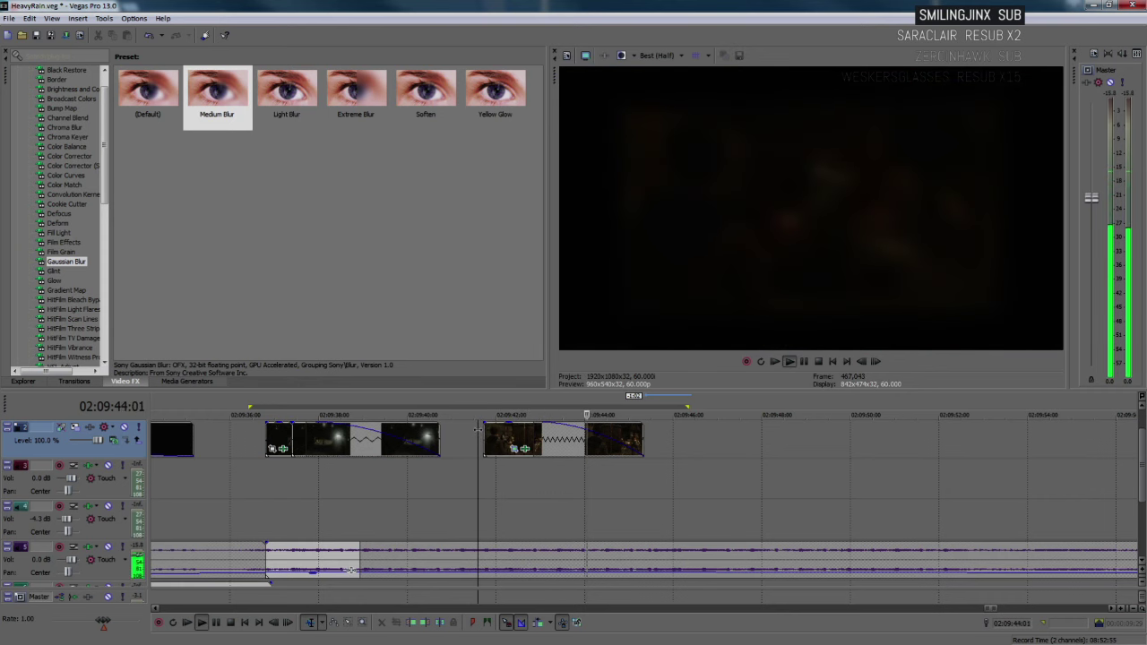
key("space")
key("space")
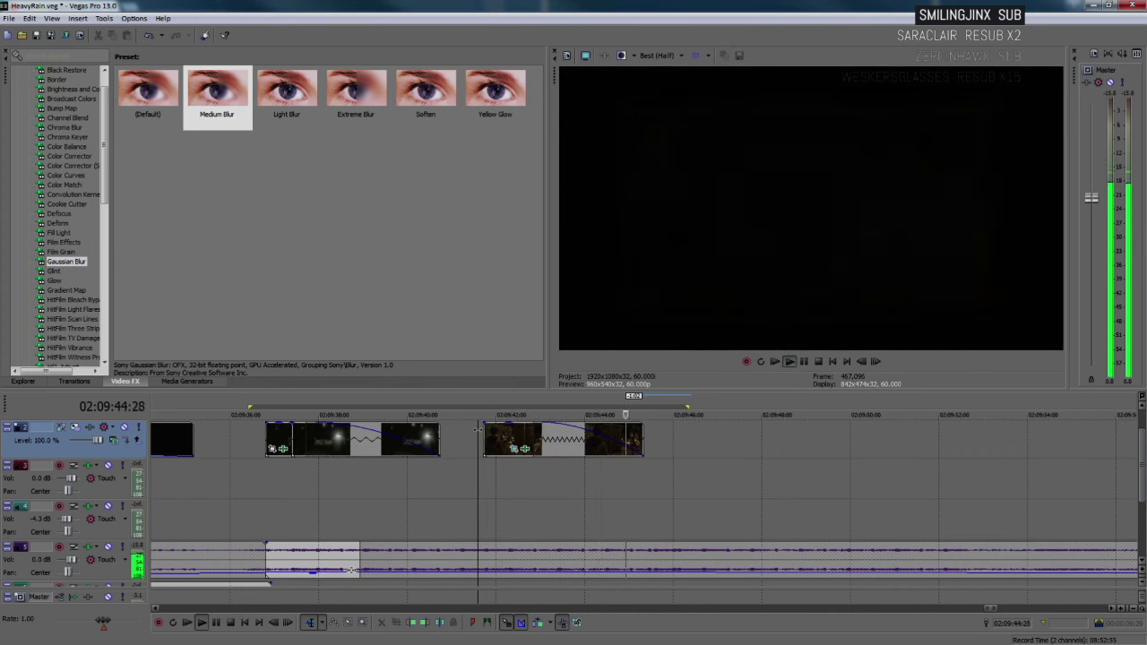
key("space")
key("space")
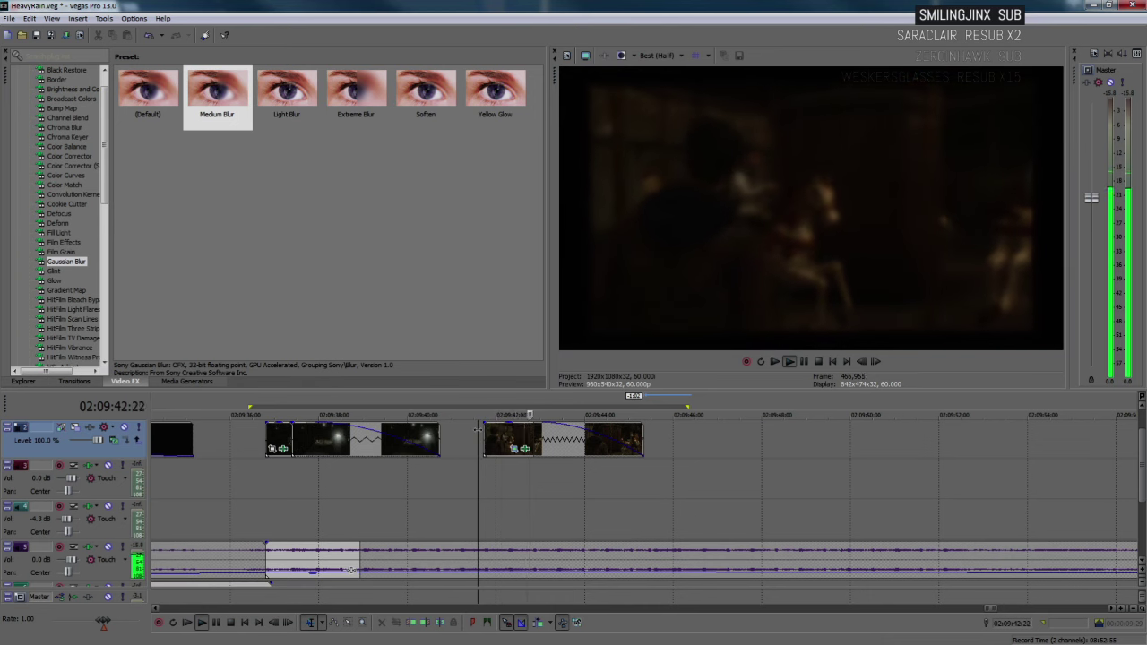
key("Return")
- At the carousel clip's 00:00:03:03 keyframes, set Gaussian Blur to 0.0340 horizontal and 0.0408 vertical, and the Defocus radius to 1.633
left_click(524, 449)
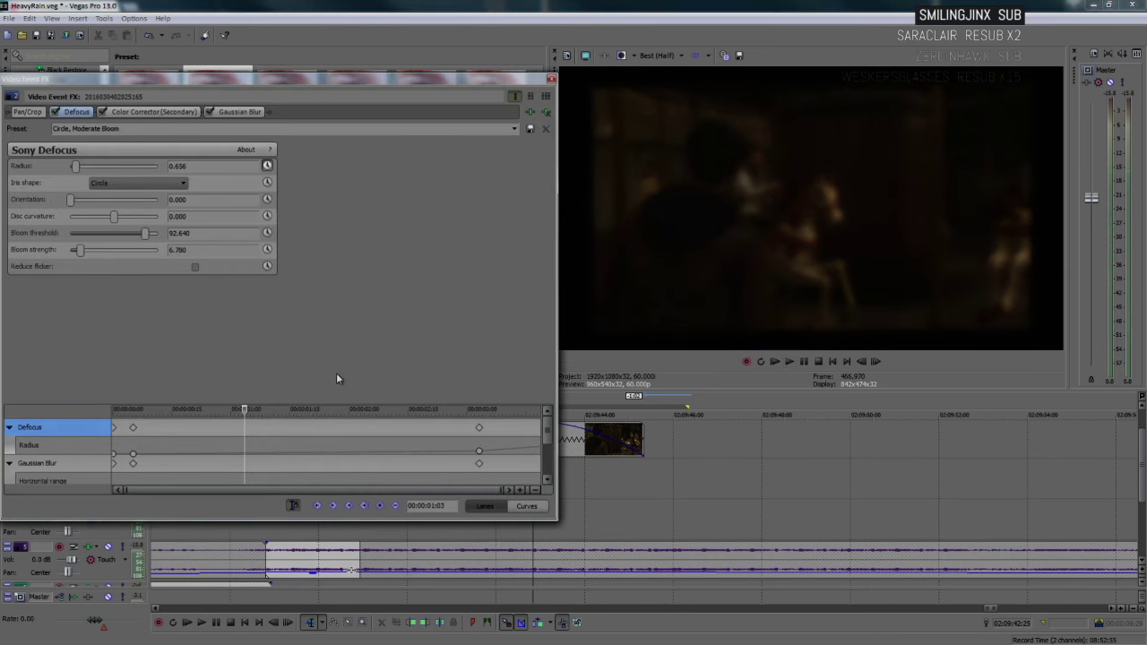
left_click(224, 112)
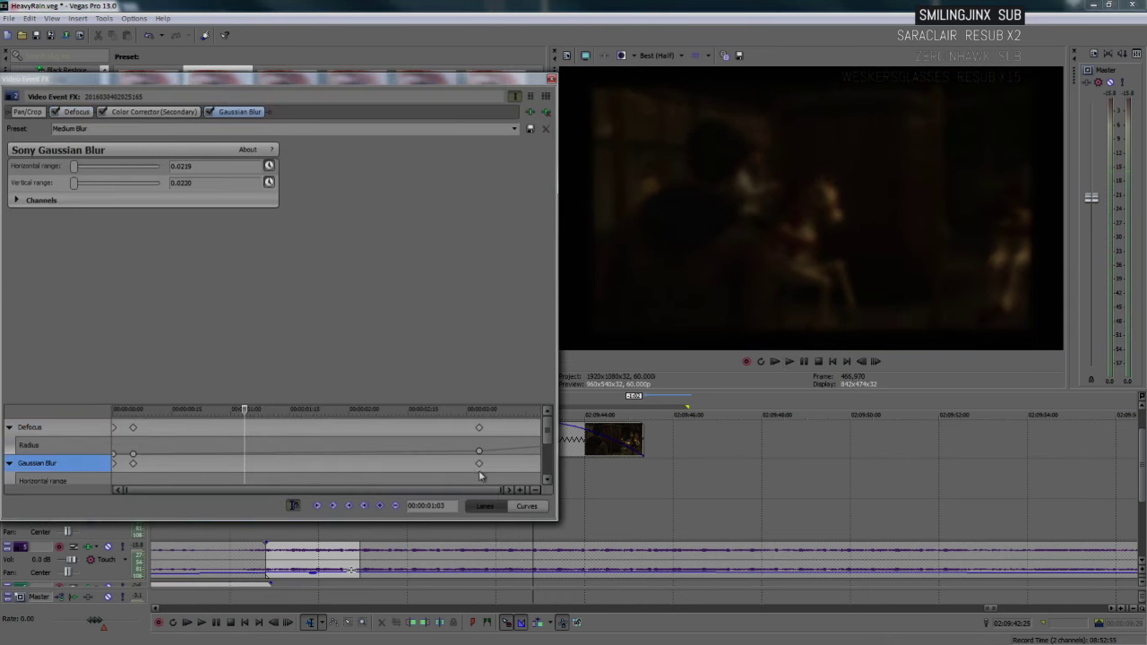
left_click(479, 463)
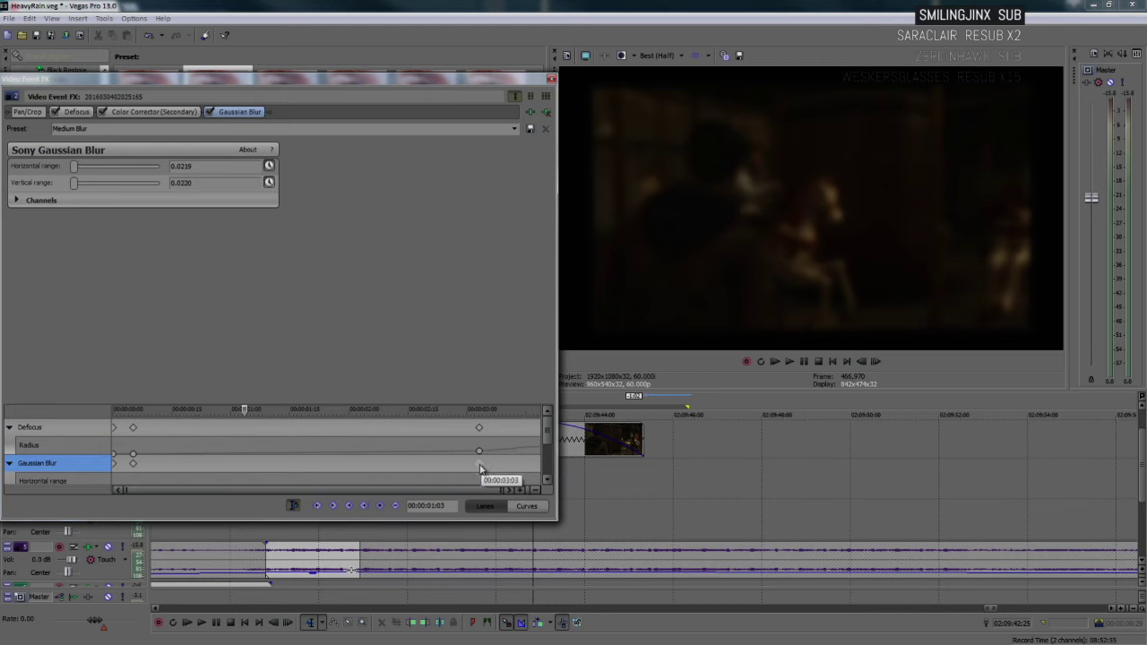
left_click_drag(82, 173, 77, 172)
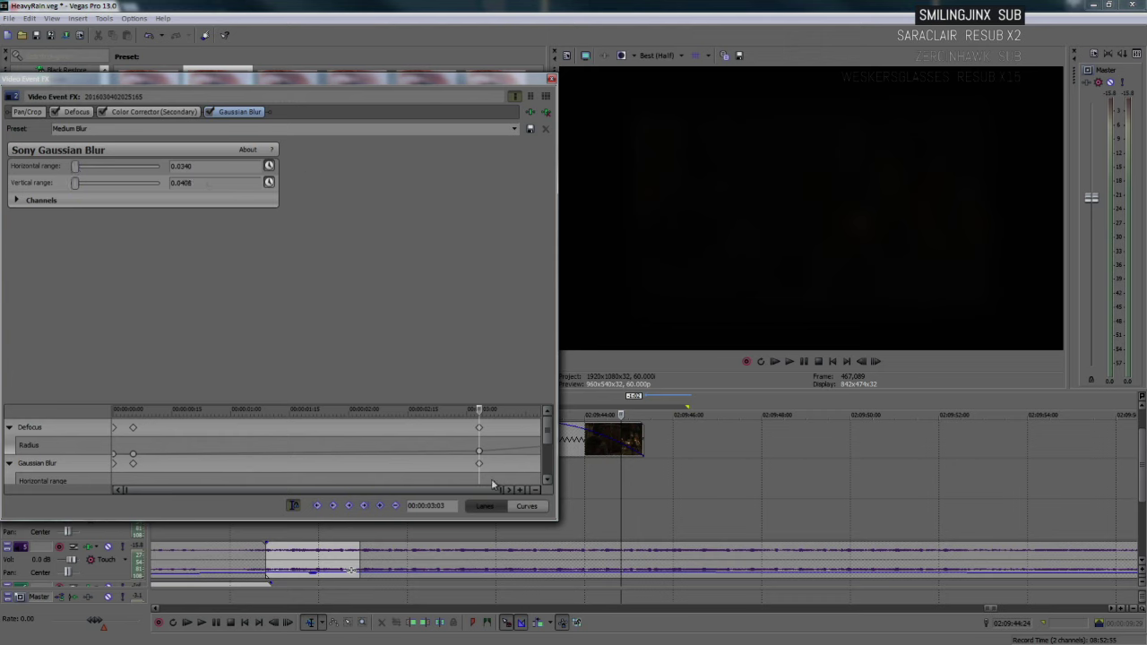
left_click(479, 428)
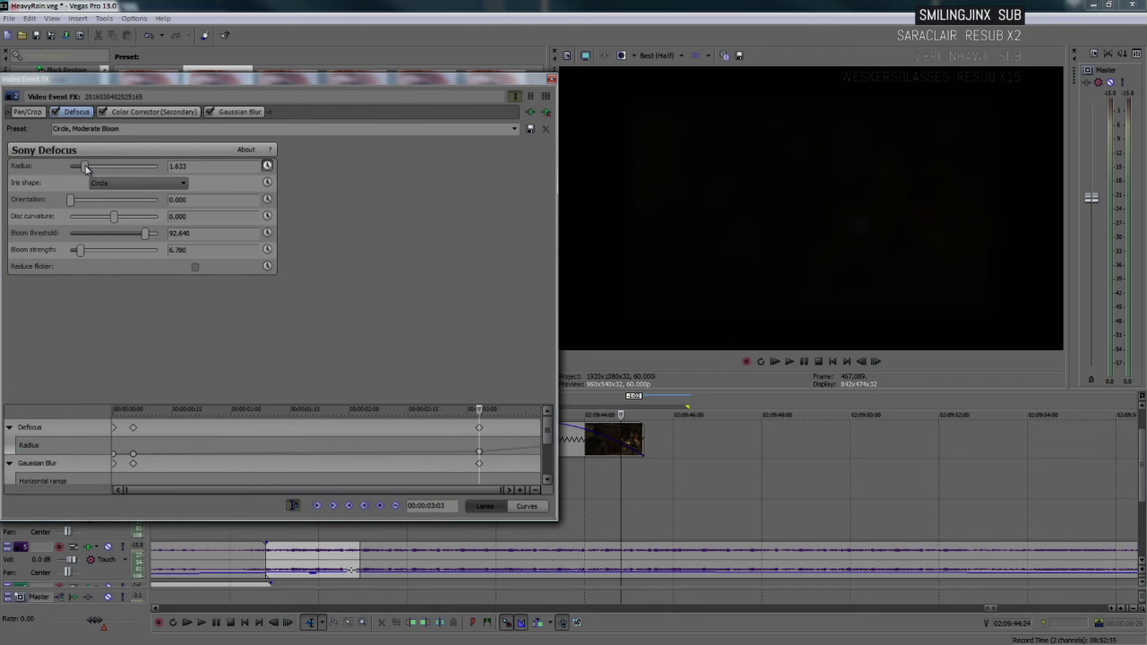
left_click(551, 83)
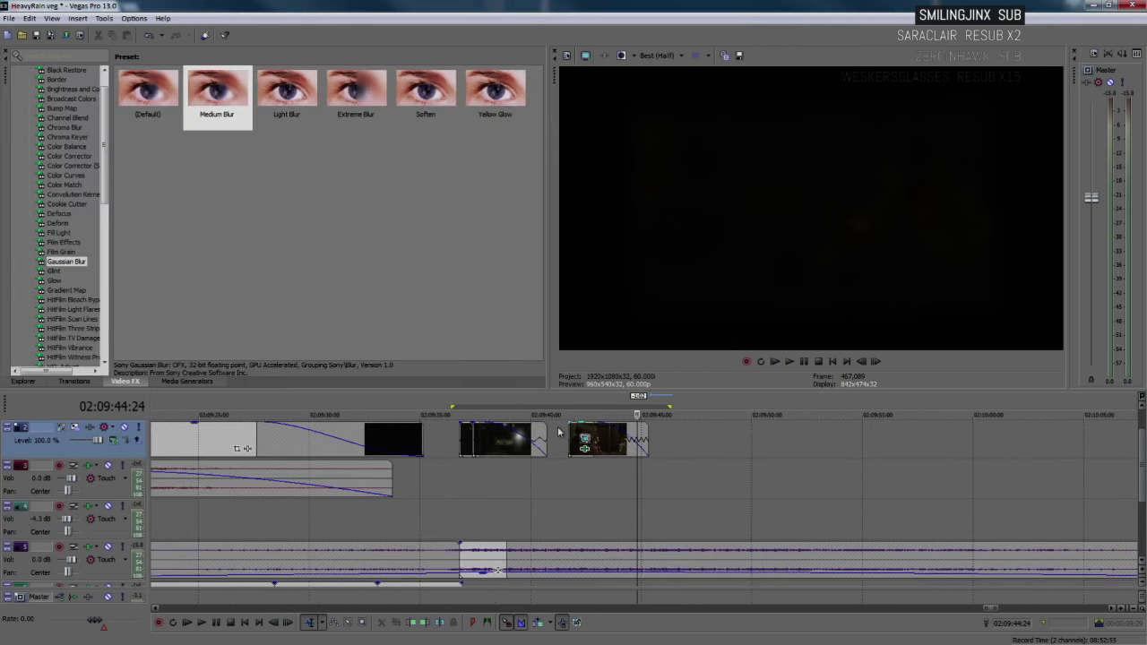
- Move the loop region's start to just before the carousel clip and play the clip back with its adjusted blur
left_click_drag(451, 405, 516, 405)
left_click(551, 430)
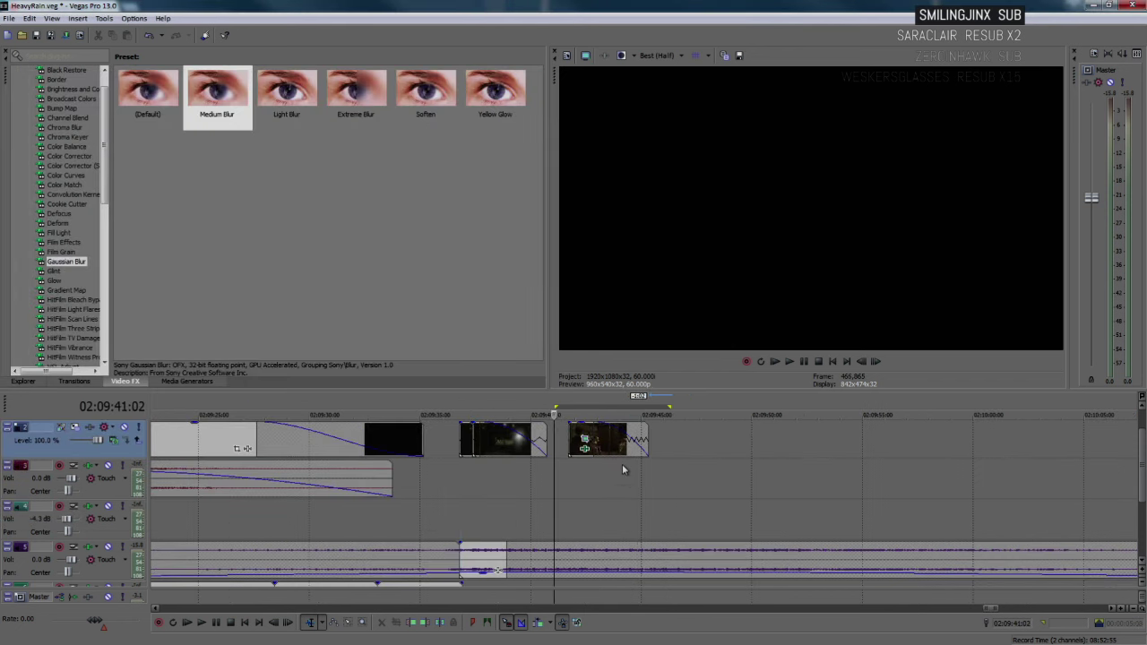
key("space")
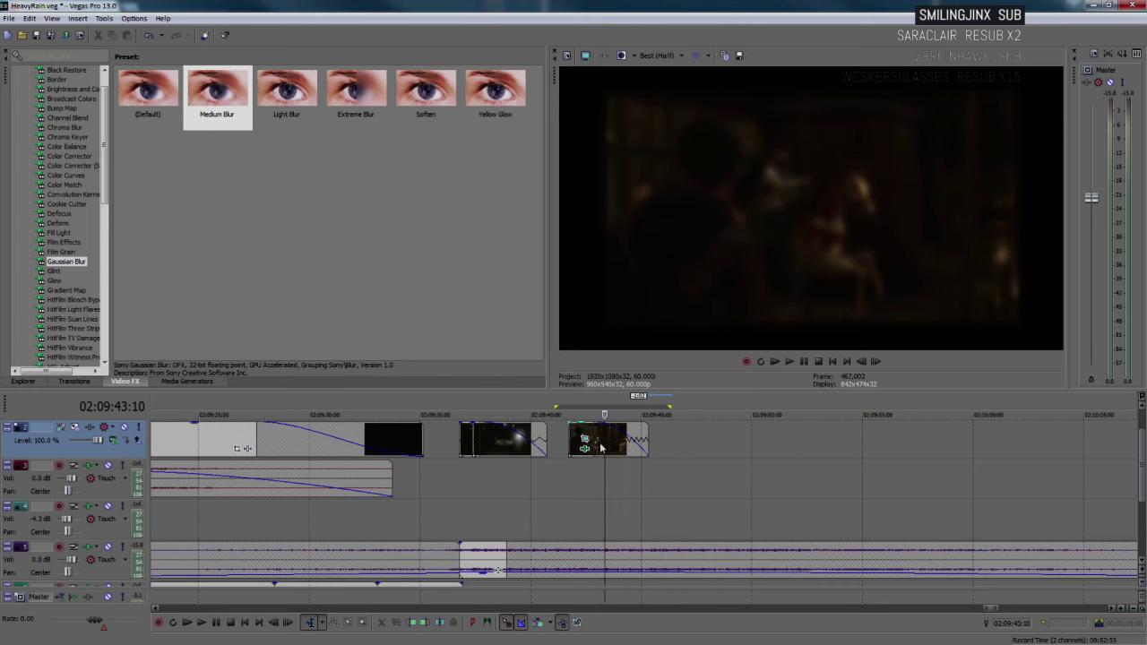
scroll(600, 448, "up", 3)
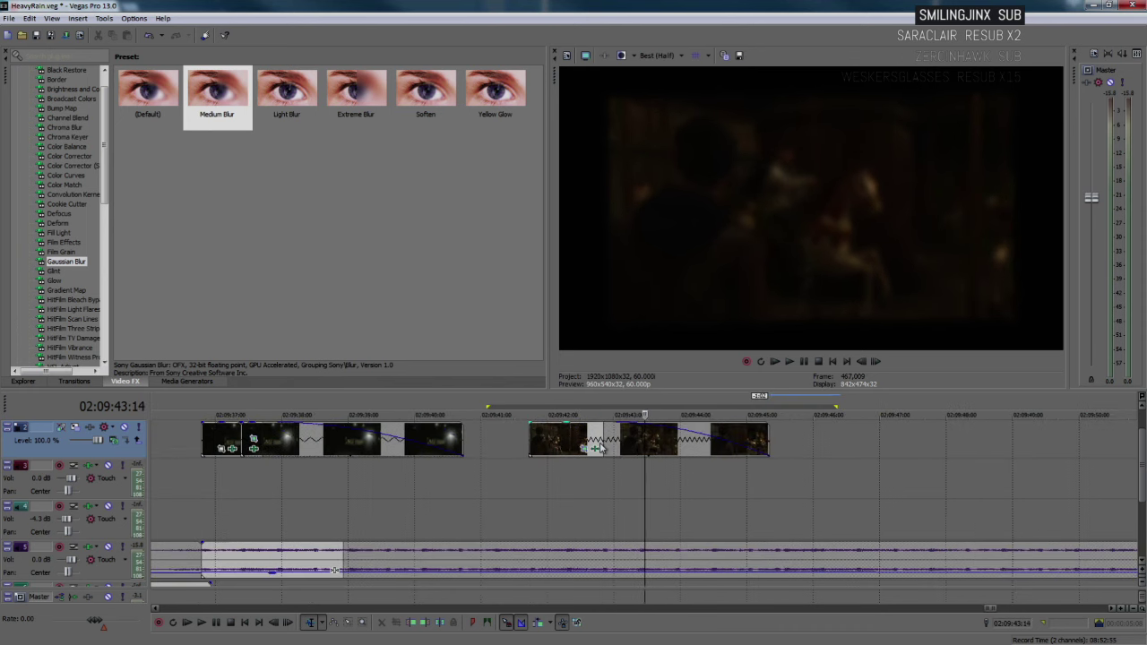
key("o")
left_click(525, 438)
- Move the carousel clip's last pan/crop Position keyframe to the end of the clip, at 00:00:03:18
left_click(585, 449)
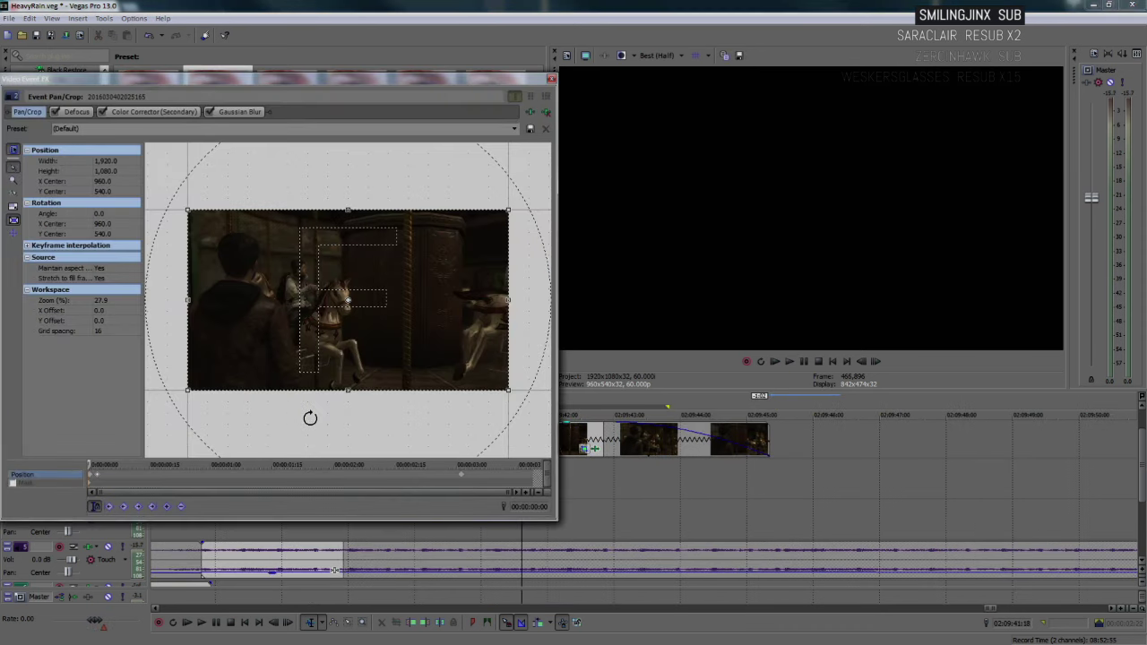
left_click(462, 477)
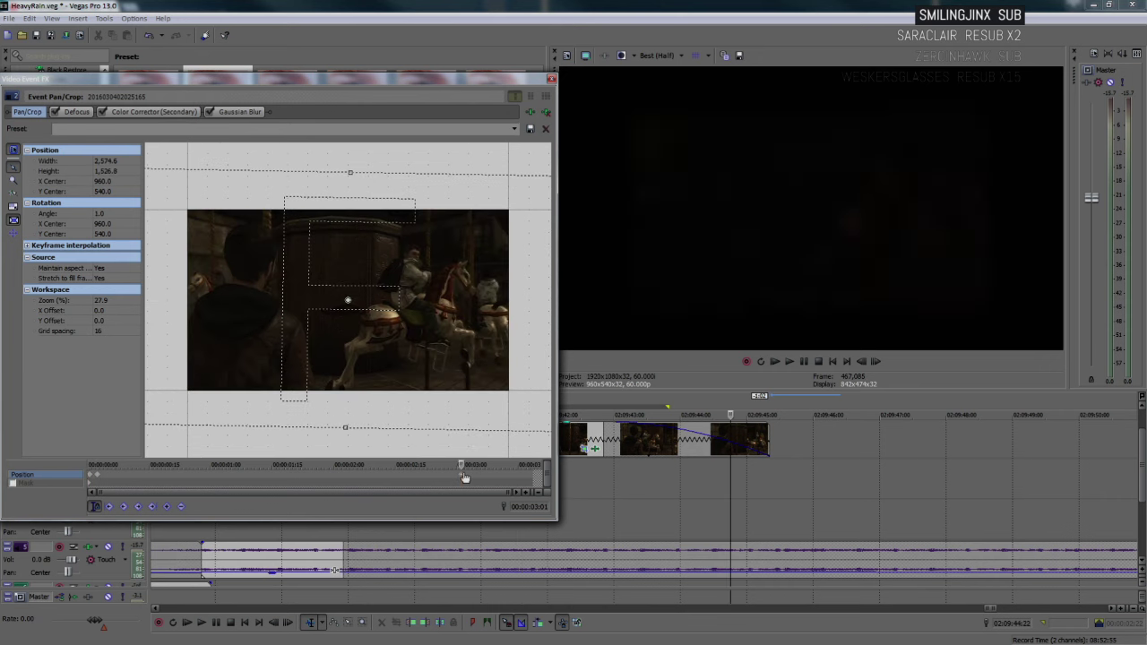
left_click_drag(482, 477, 542, 476)
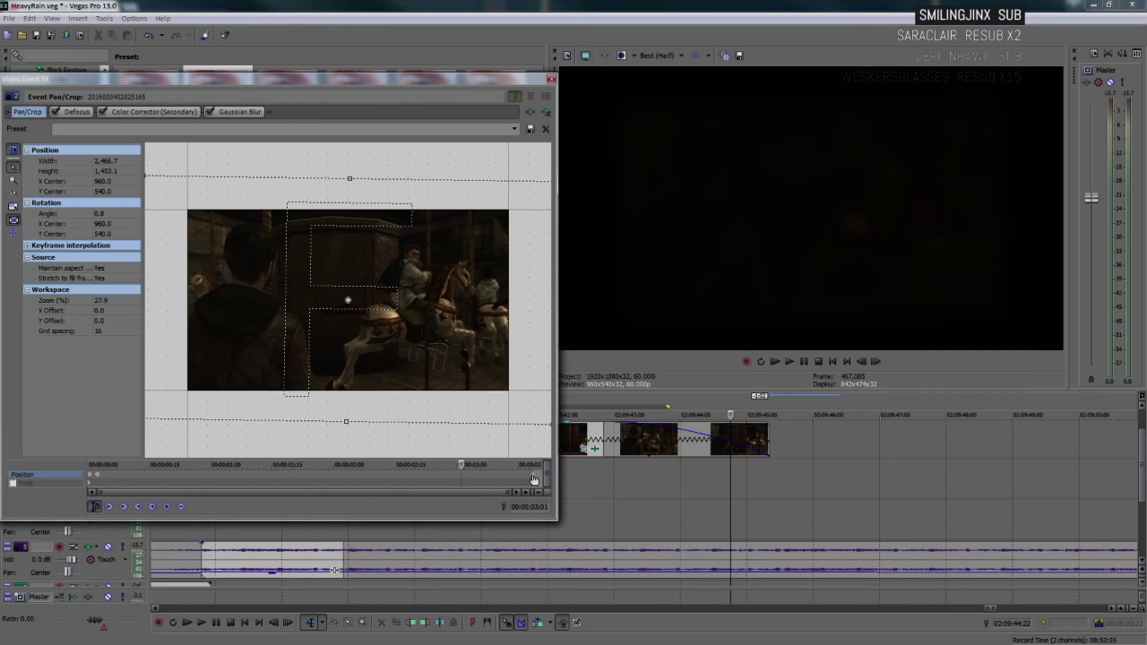
- Add a Position keyframe at 00:00:02:07 with the crop frame reduced to about 2,106.6 by 1,245.7, and check the final keyframe's framing
left_click(365, 480)
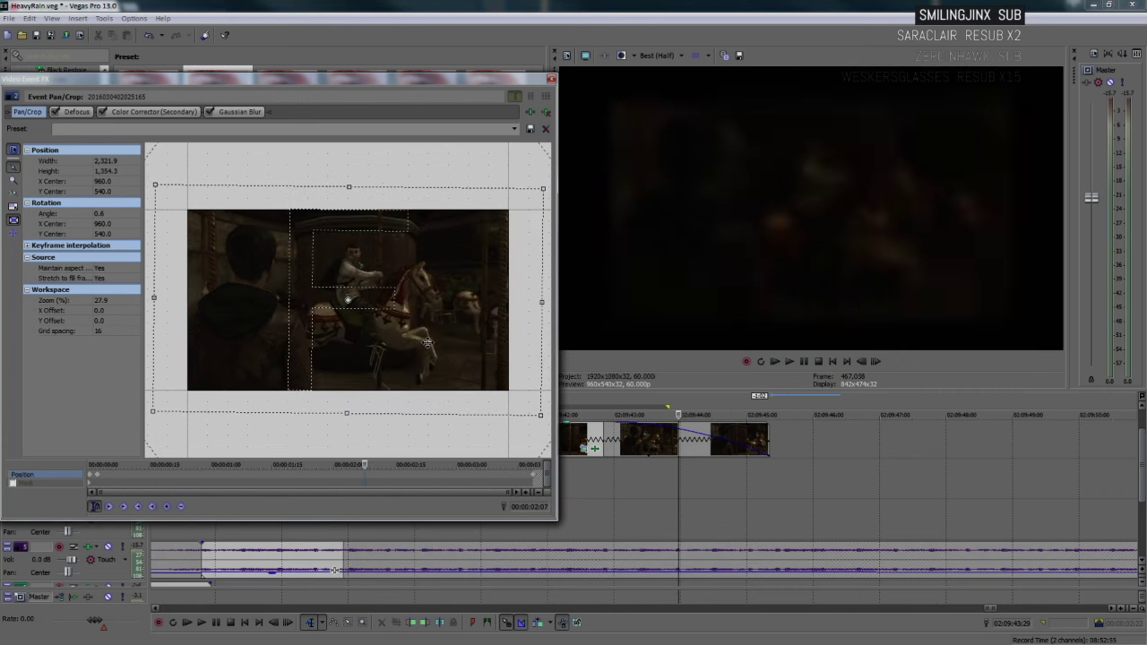
scroll(427, 342, "down", 1)
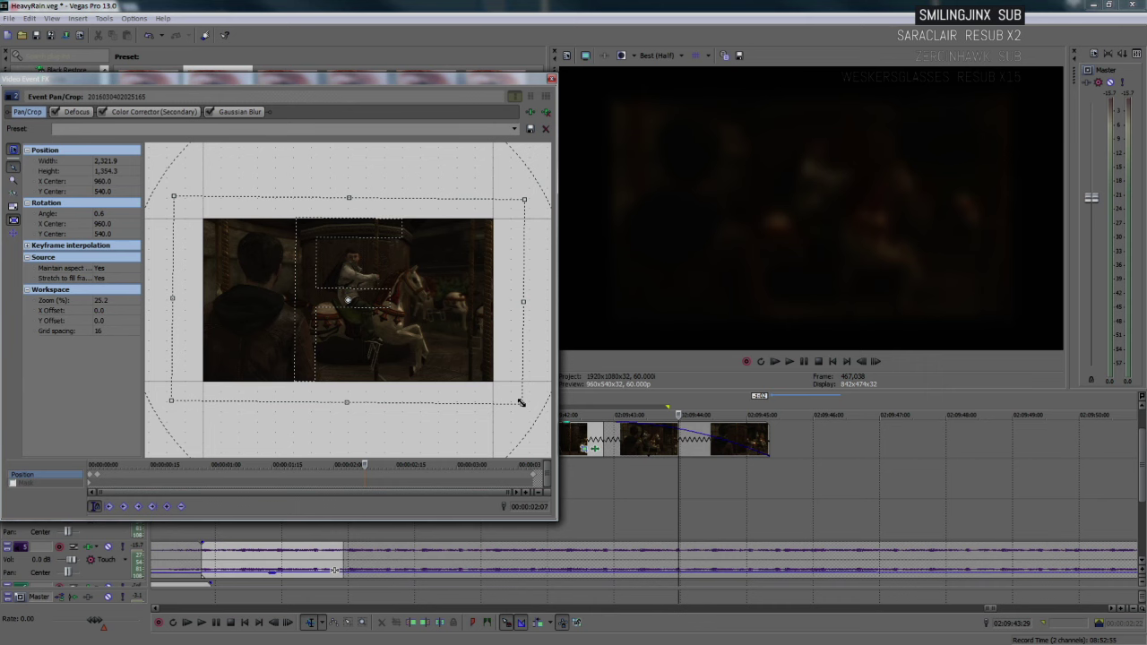
mouse_move(521, 402)
left_mouse_down()
mouse_move(530, 405)
mouse_move(504, 394)
left_mouse_up()
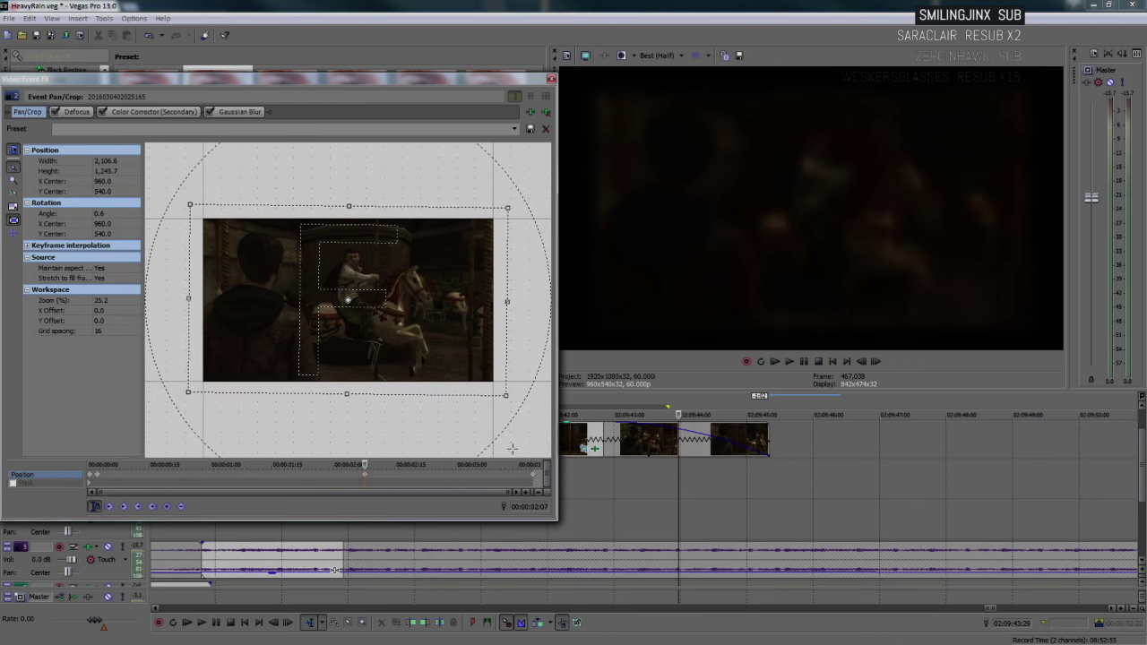
left_click(535, 478)
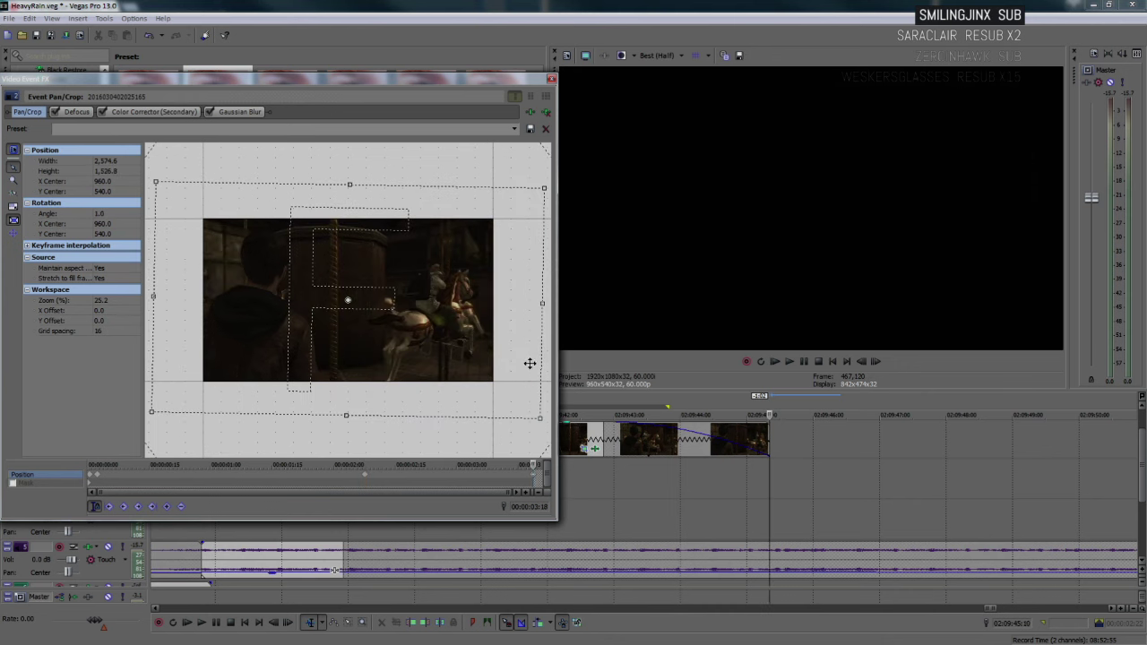
left_click(551, 79)
- Shorten the loop region to end just after the carousel clip and play back the revised pan/crop movement
scroll(627, 410, "down", 2)
left_click_drag(584, 409, 653, 409)
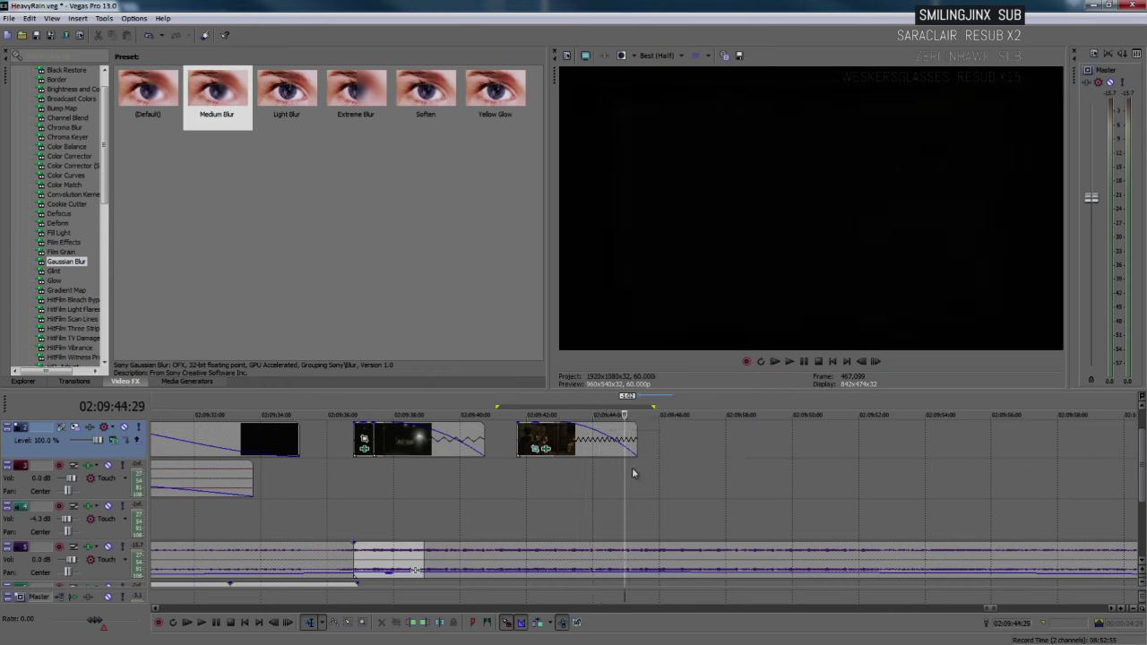
key("space")
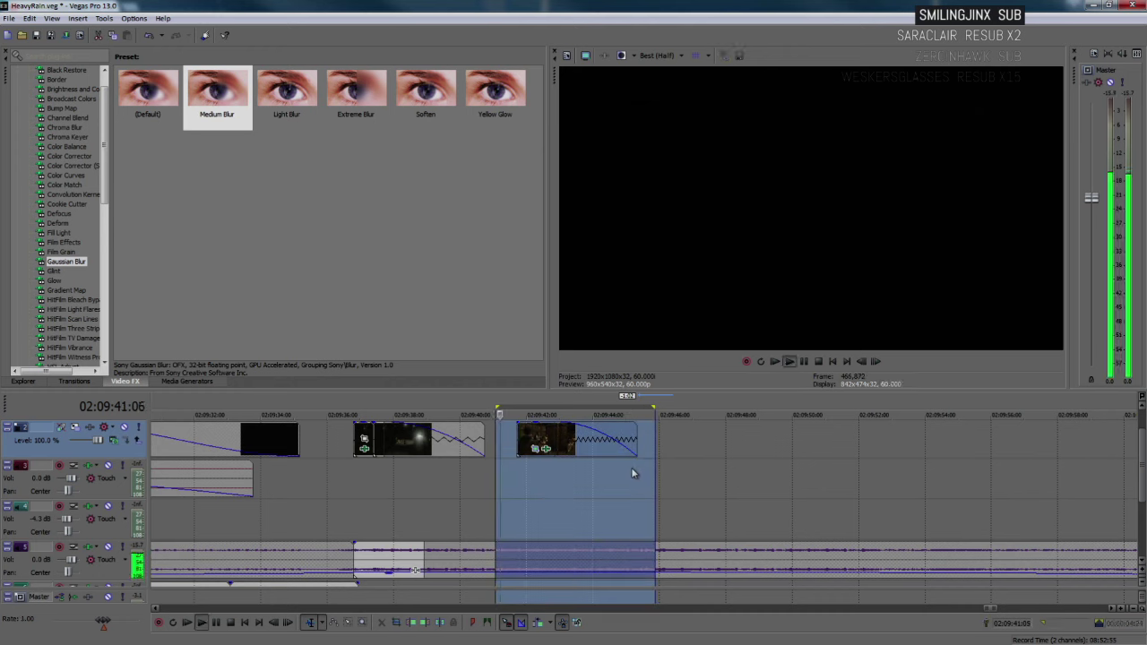
key("space")
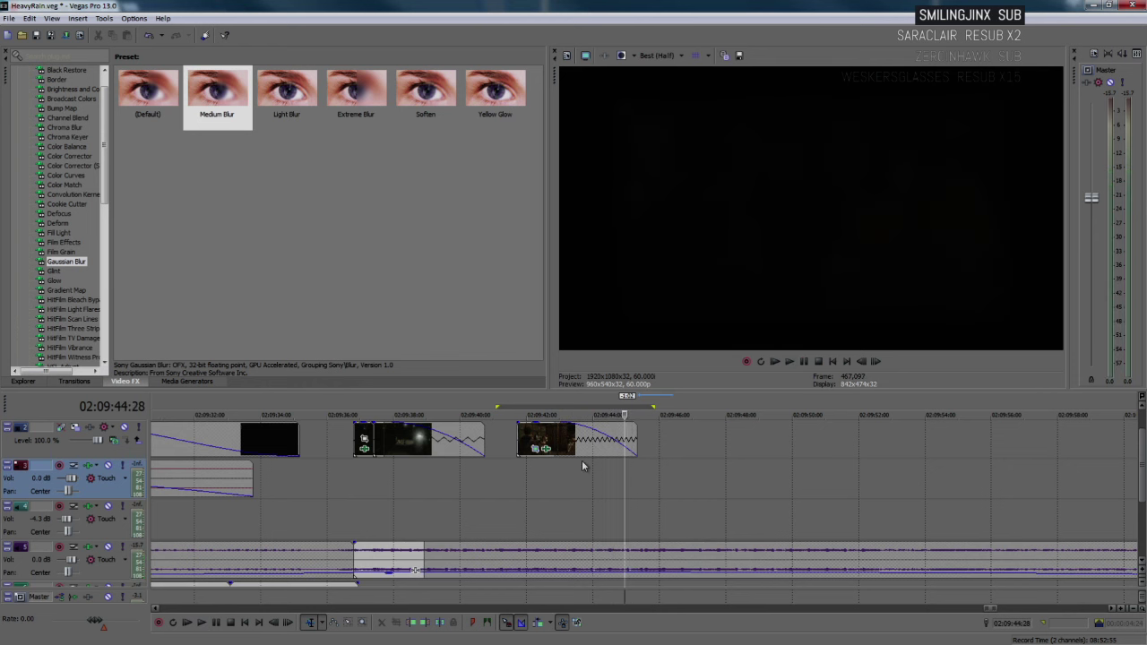
- Reduce the crop frame at the carousel clip's last pan/crop Position keyframe, 00:00:03:18, to about 2,229.3 by 1,357.1
left_click(535, 448)
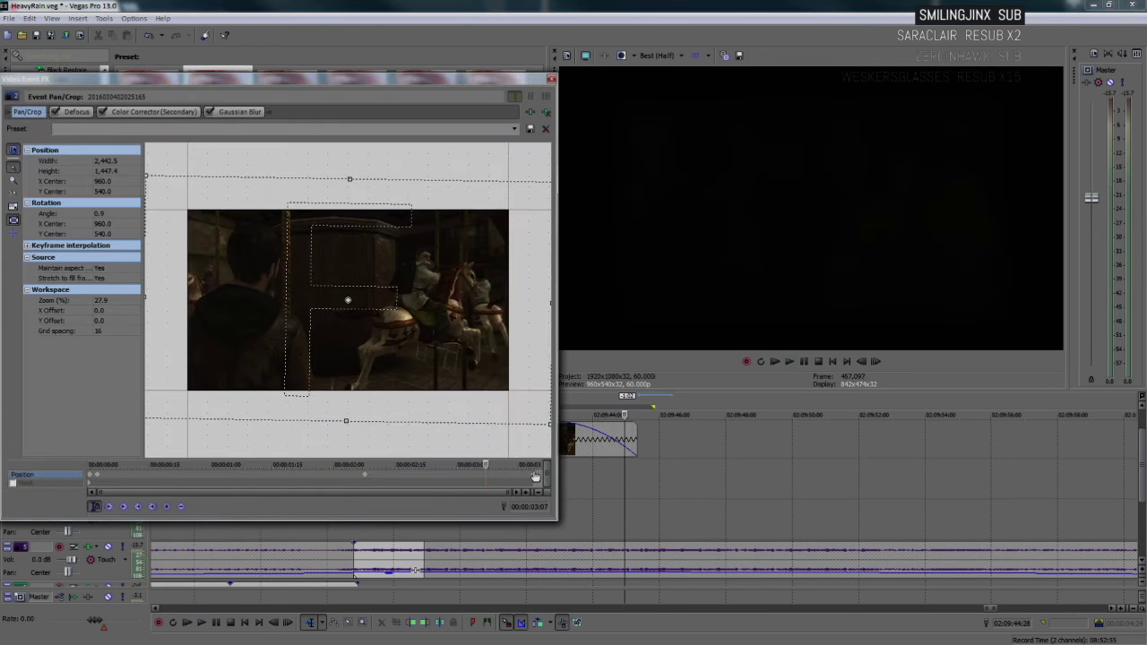
left_click(535, 478)
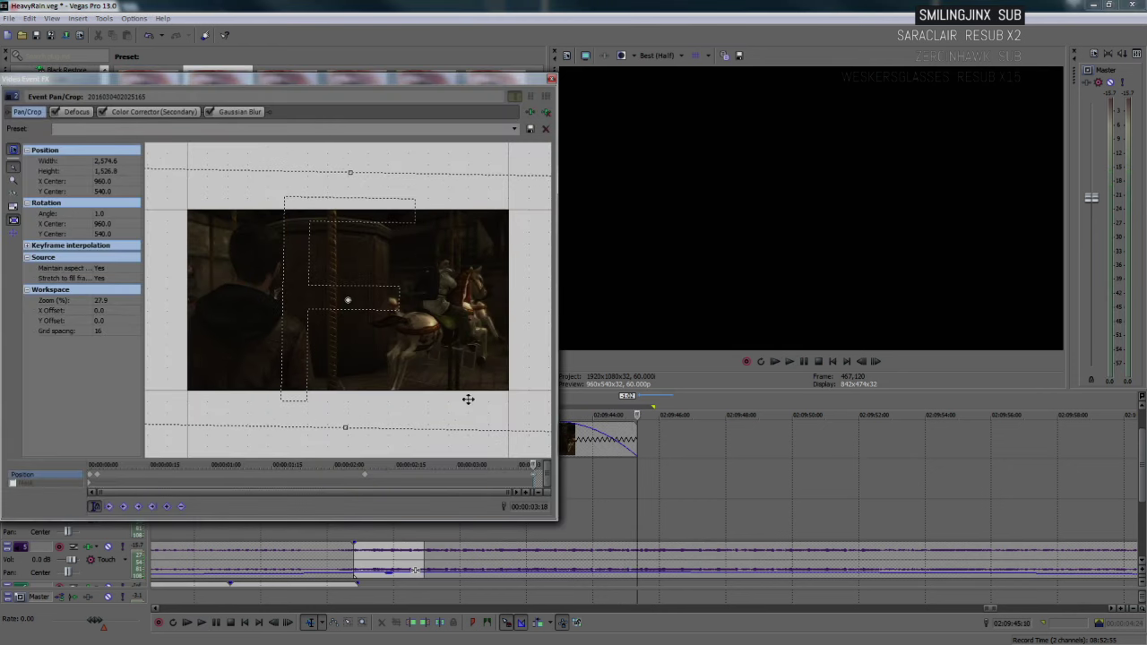
scroll(467, 399, "down", 2)
left_click_drag(510, 402, 500, 399)
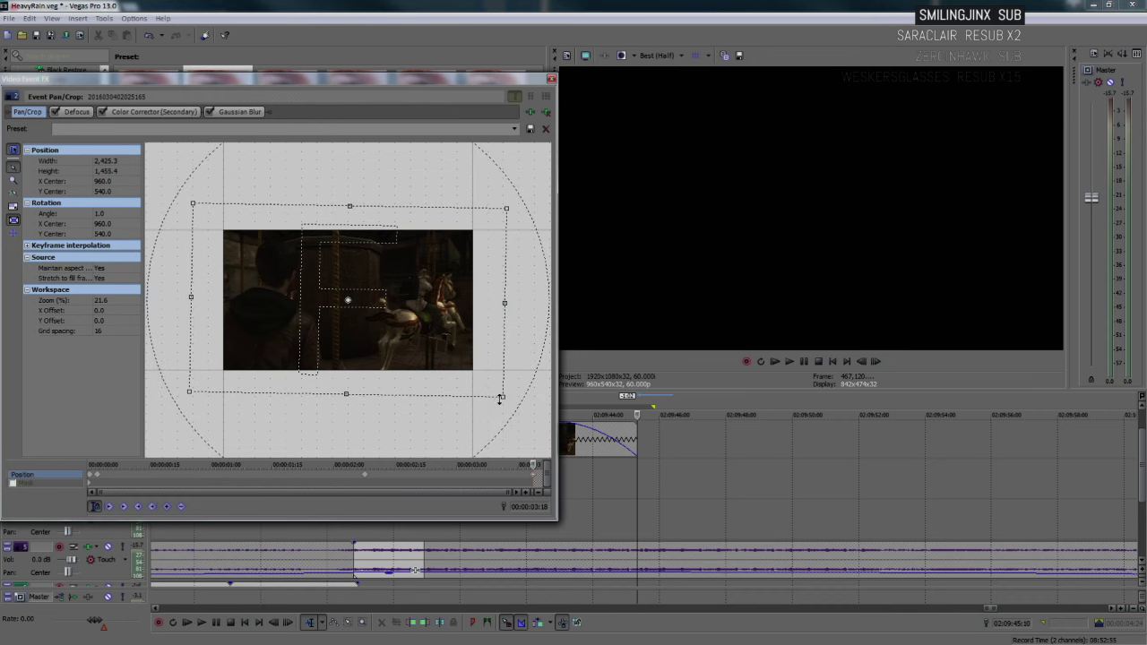
left_click(366, 476)
left_click(533, 478)
left_click_drag(500, 397, 490, 390)
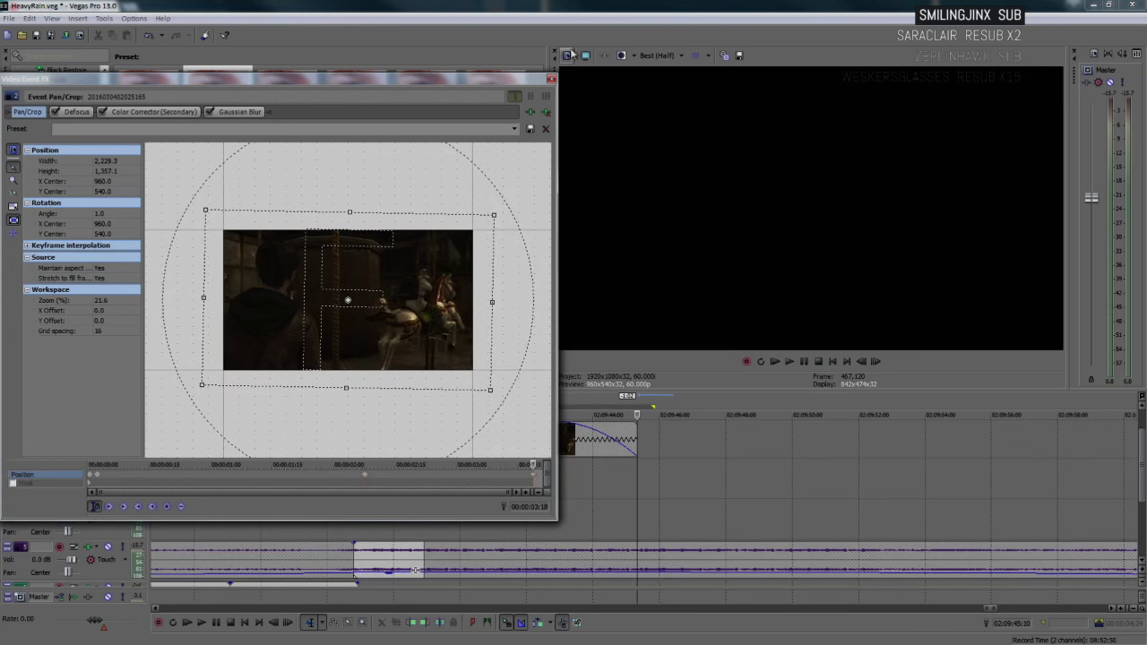
left_click(551, 79)
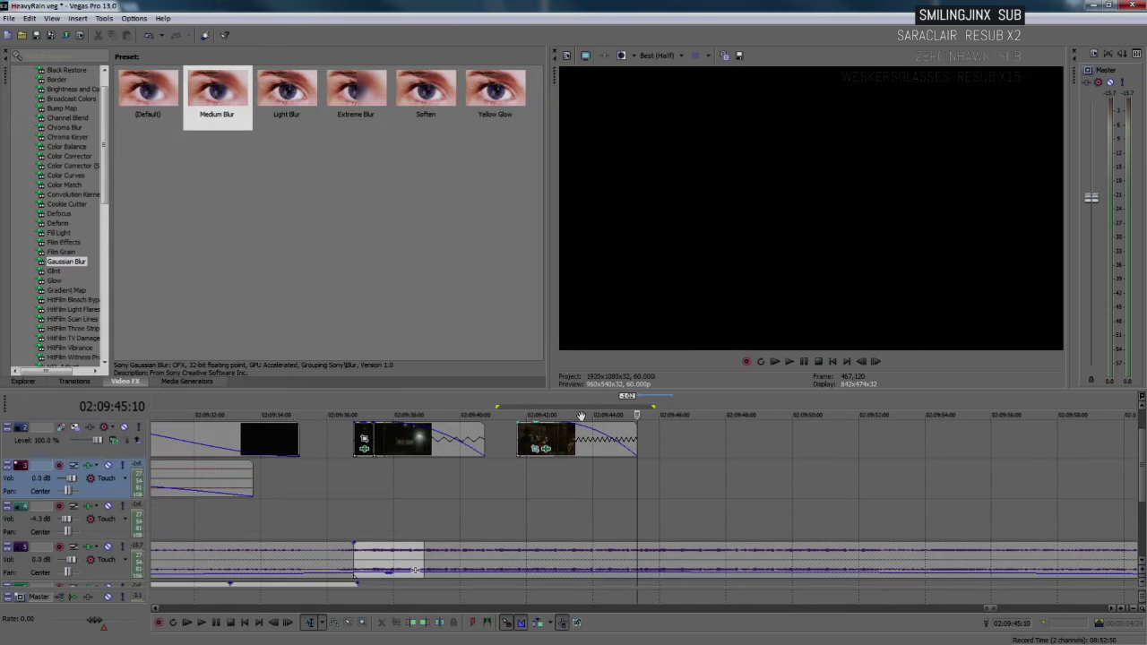
- Compare the opening frames of the carousel clip with those of the two street-lamp title clips before it
left_click(530, 444)
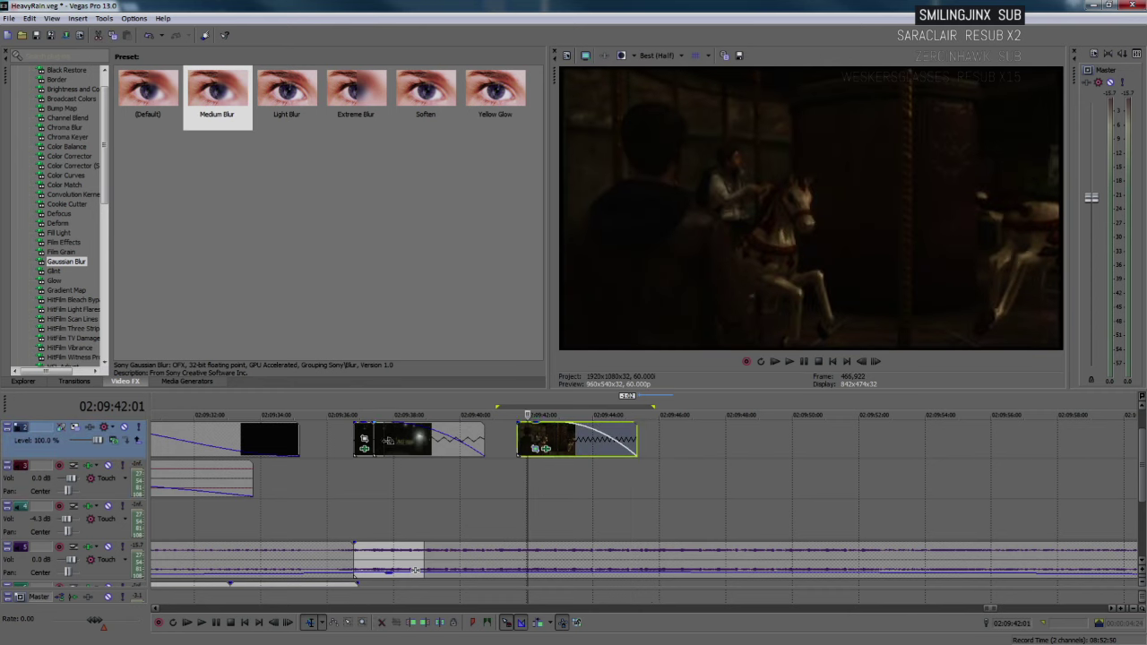
left_click(362, 438)
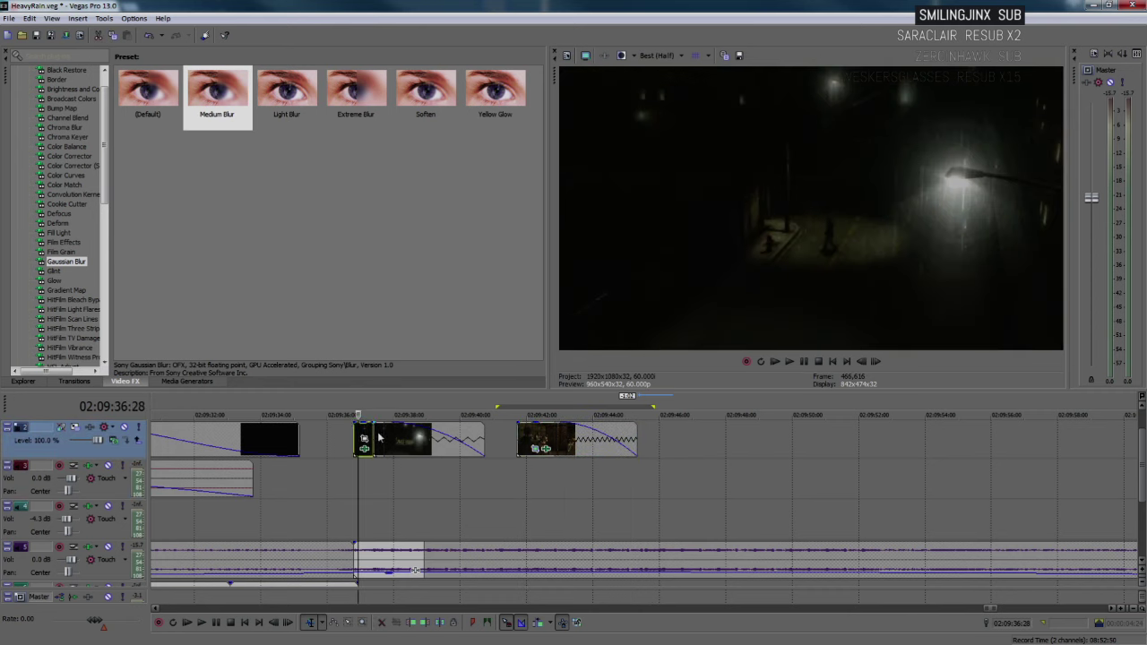
left_click(379, 438)
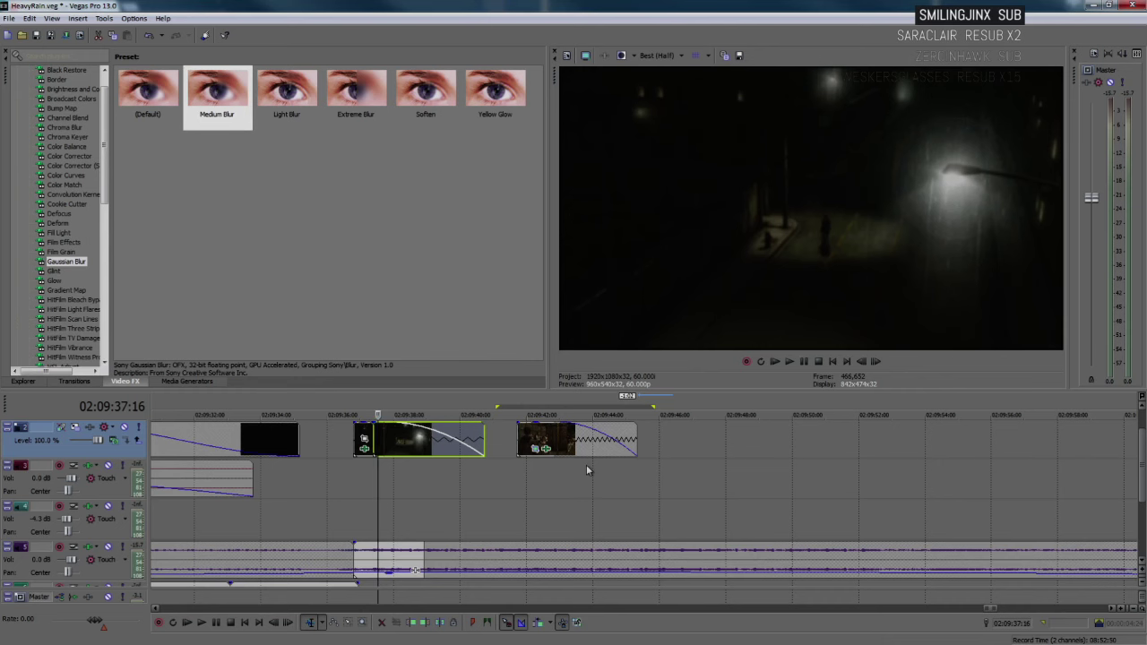
left_click(531, 435)
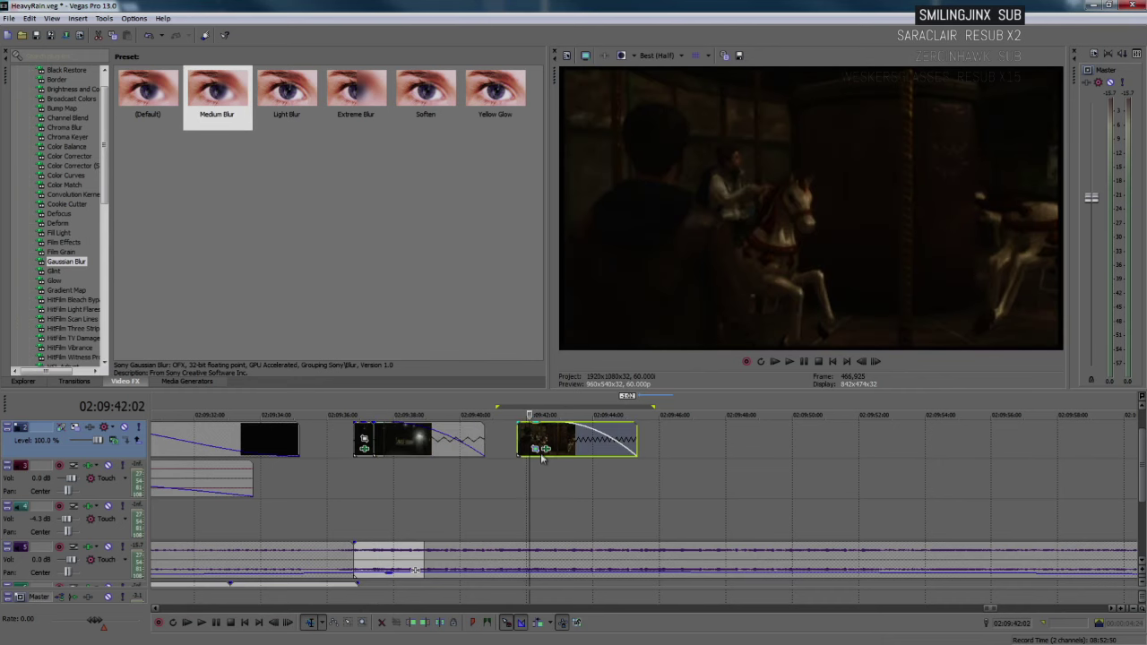
- Set the carousel clip's Color Corrector (Secondary) saturation to 0.571 and gamma to about 0.776
left_click(543, 450)
left_click(143, 112)
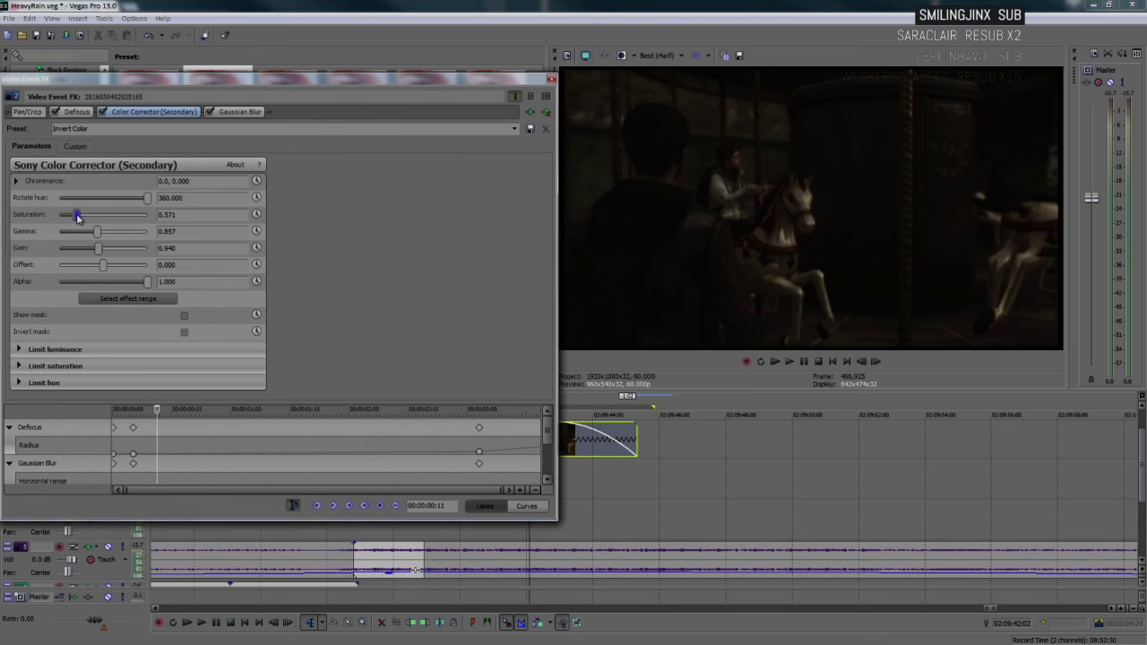
left_click(552, 80)
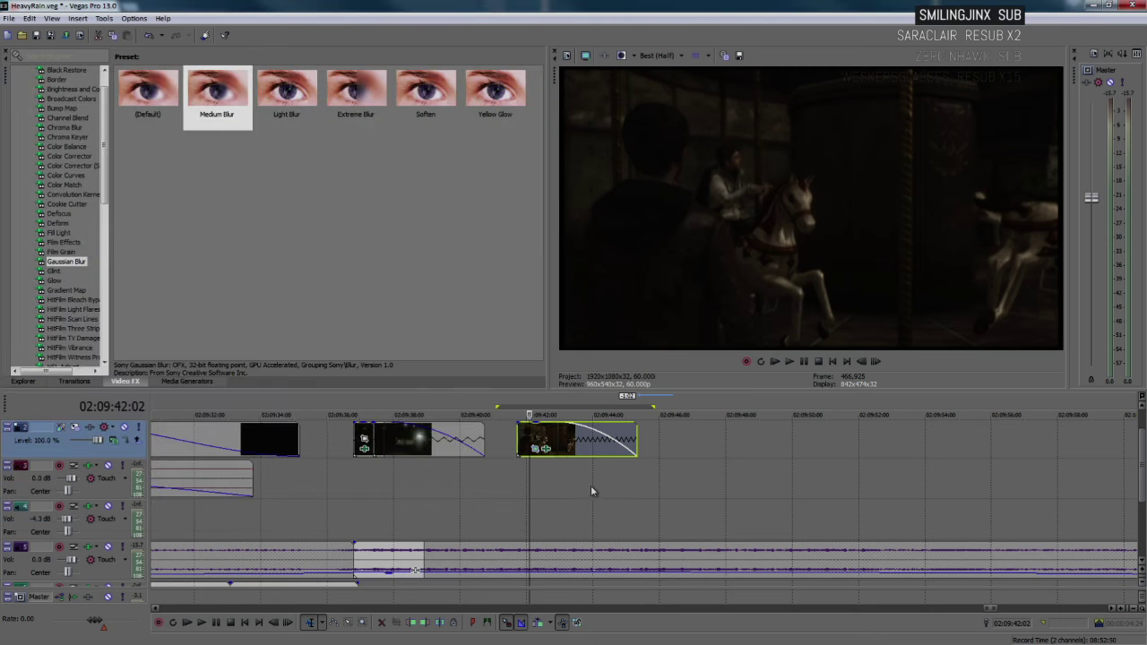
left_click(545, 448)
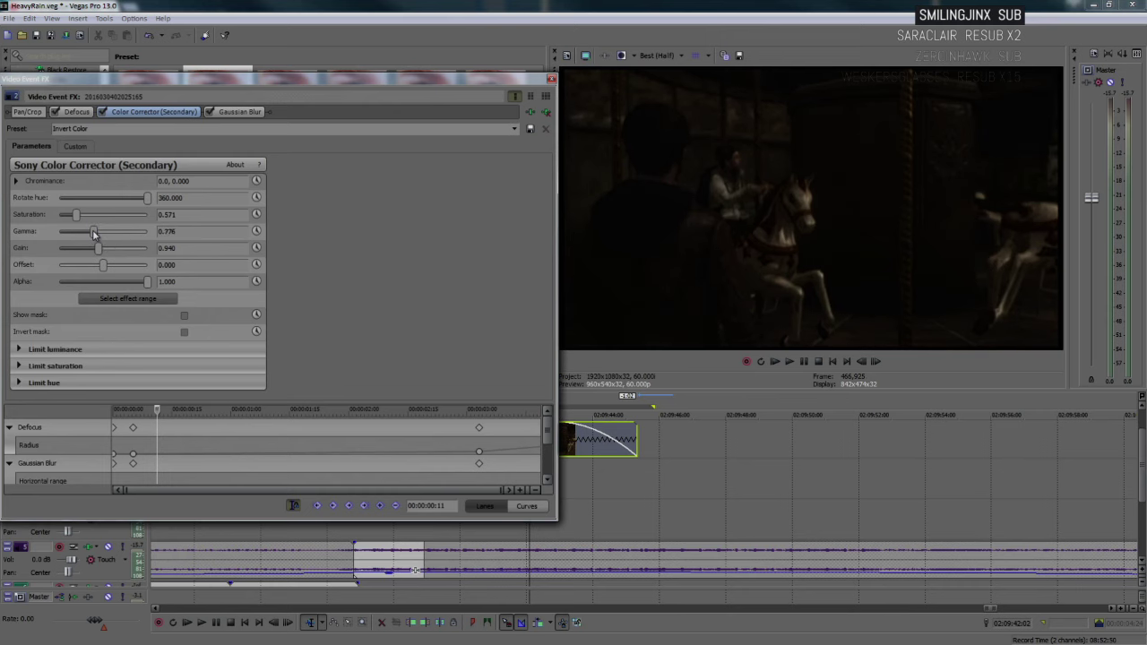
left_click(552, 81)
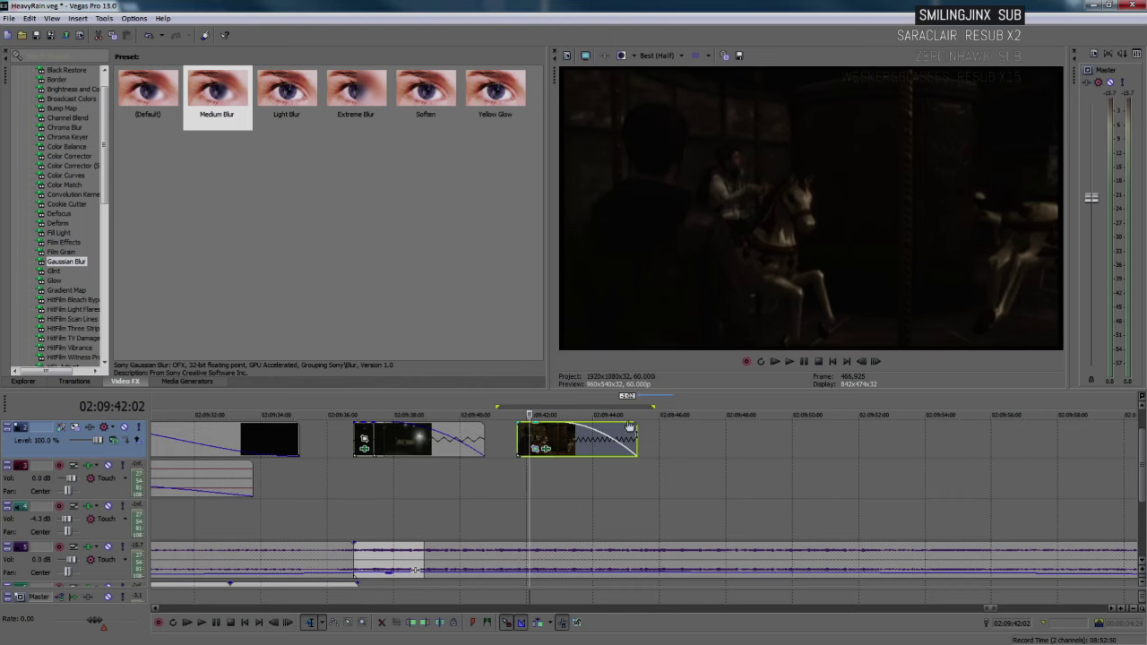
- Play back the carousel clip with its revised color correction, including a repeat from just before the clip
key("space")
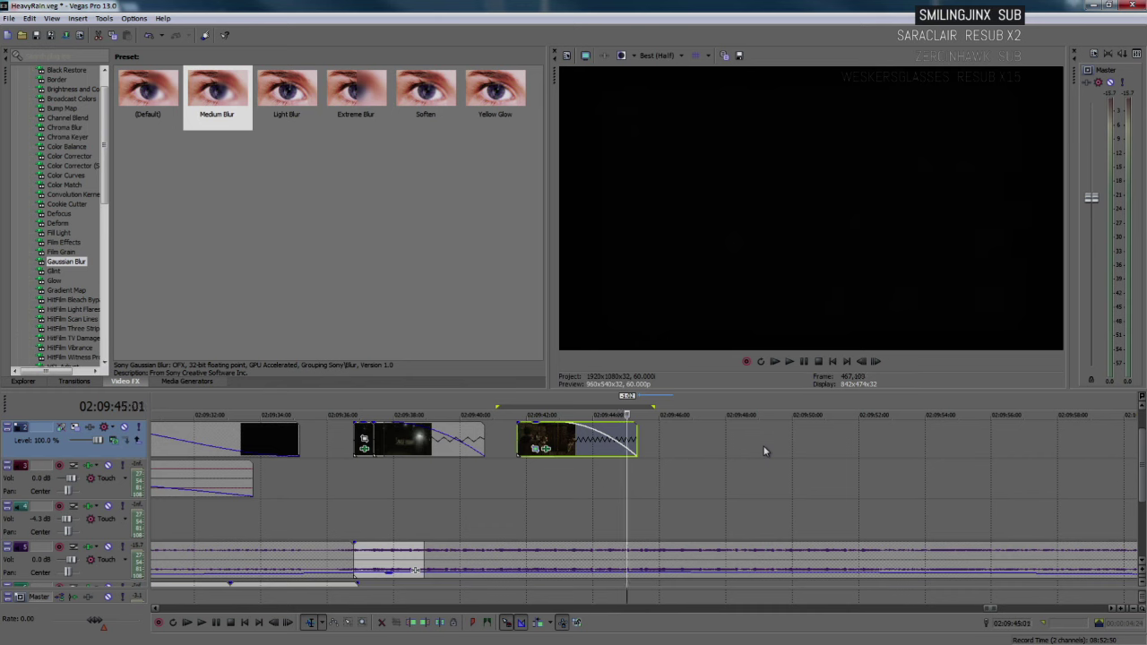
left_click(678, 447)
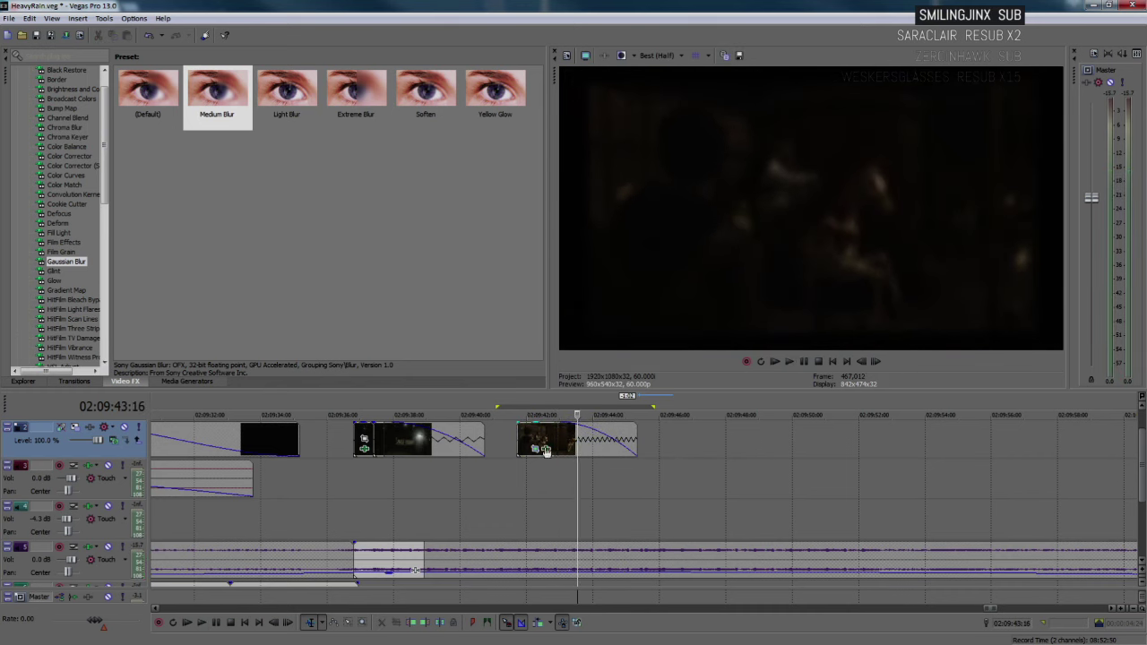
left_click(512, 443)
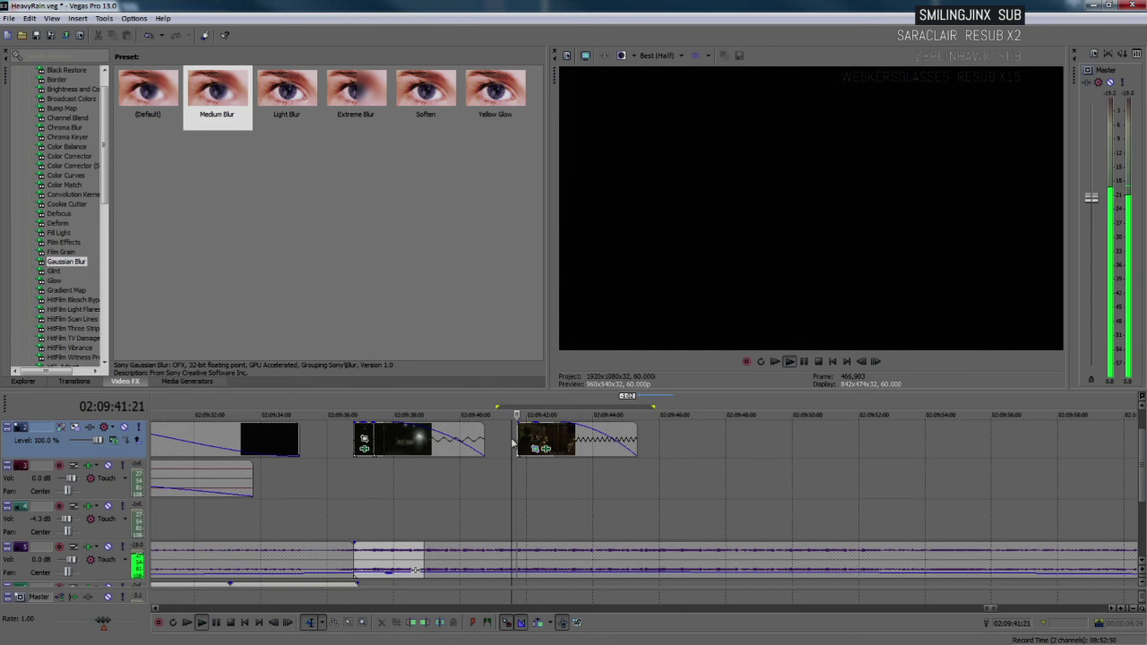
scroll(511, 438, "up", 3)
key("space")
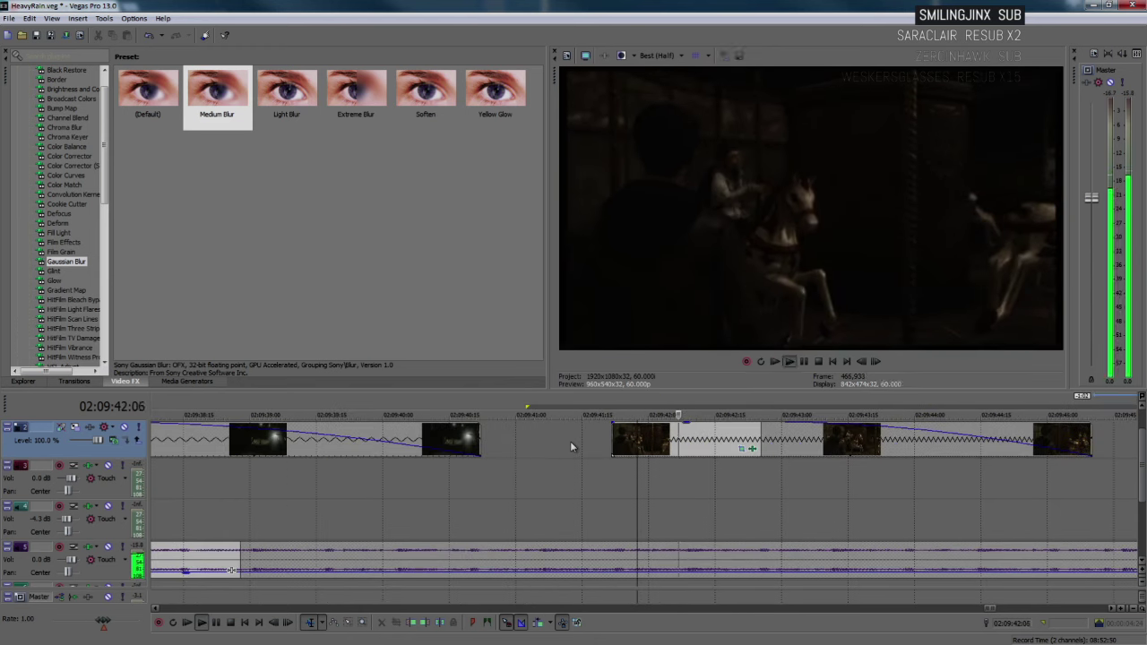
left_click(570, 445)
key("Return")
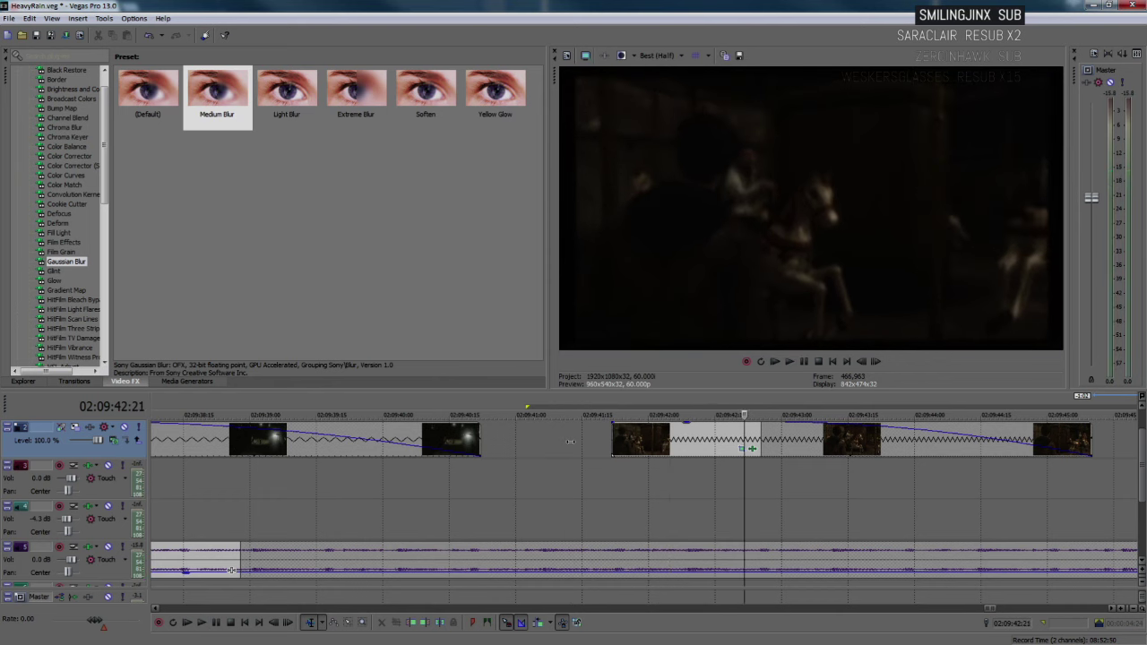
- Preview the first frames of the carousel clip from its start edge to examine the opening movement
left_click(613, 447)
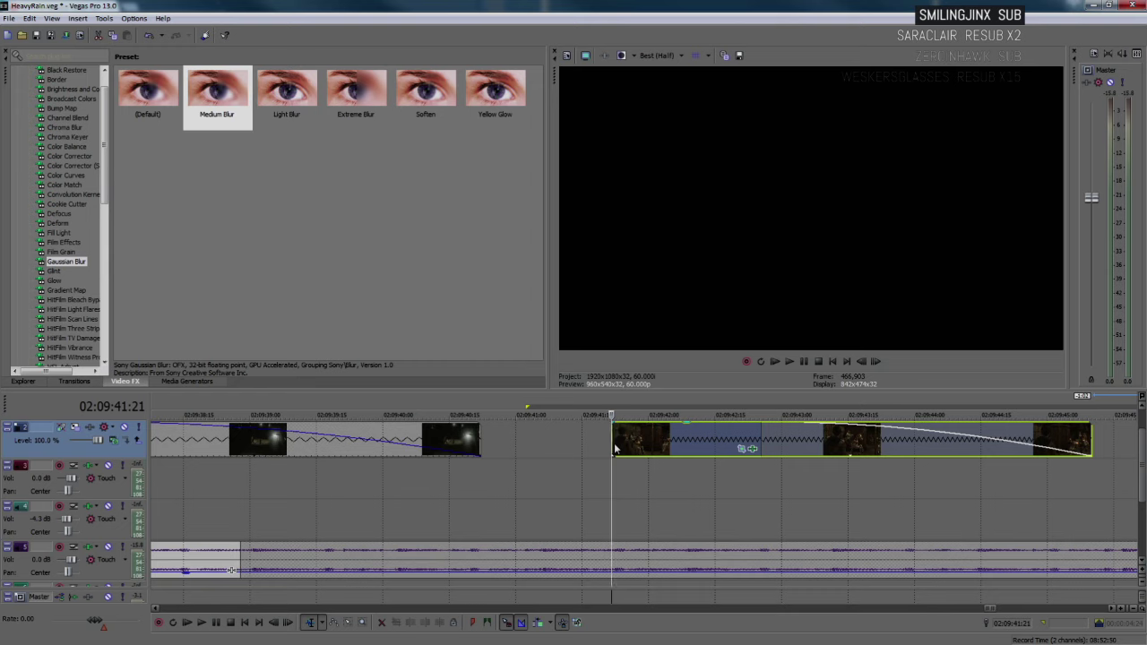
key("space")
key("space")
key("space")
key("Return")
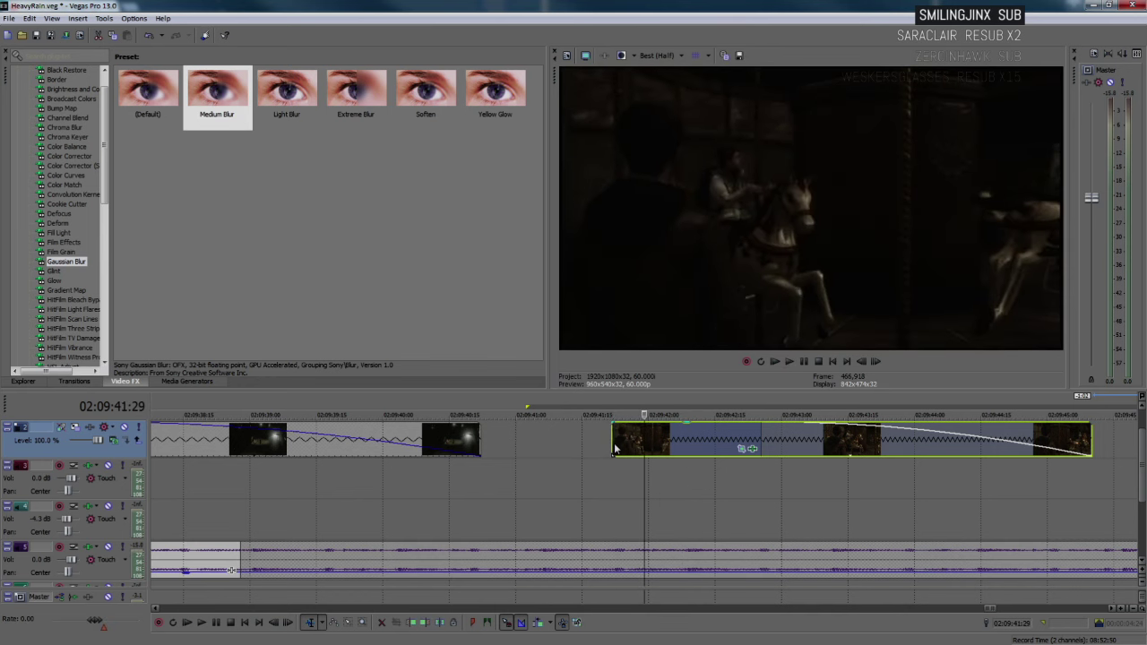
- Move the second pan/crop Position keyframe near the carousel clip's start slightly earlier
left_click(742, 448)
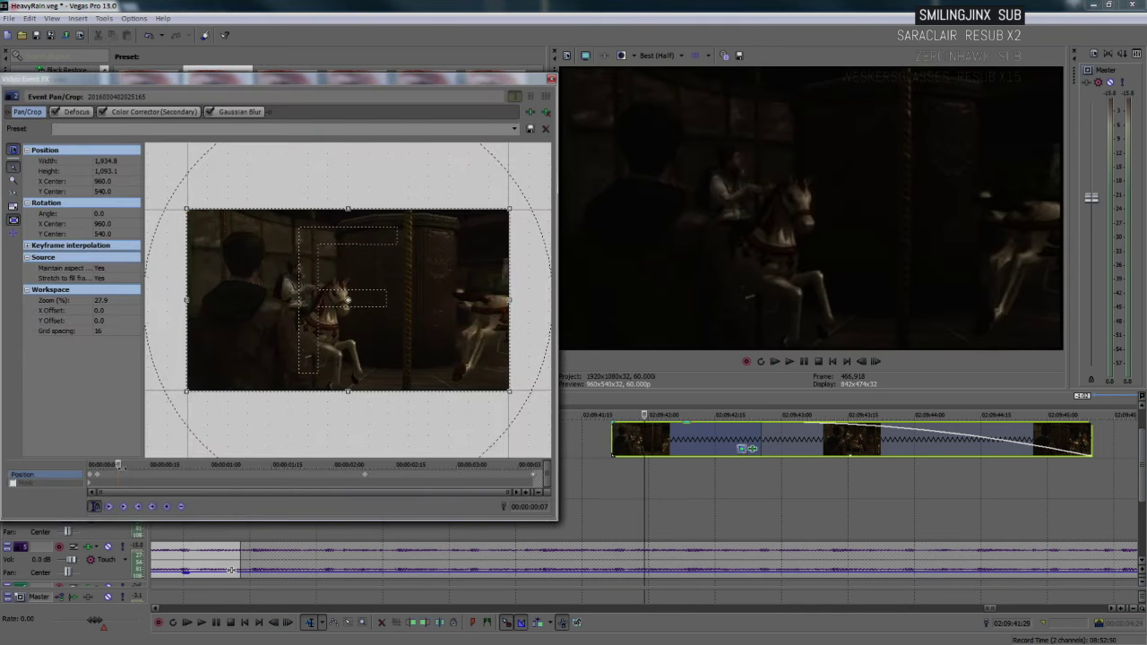
left_click(99, 481)
scroll(121, 479, "up", 3)
left_click_drag(112, 477, 104, 477)
left_click(551, 79)
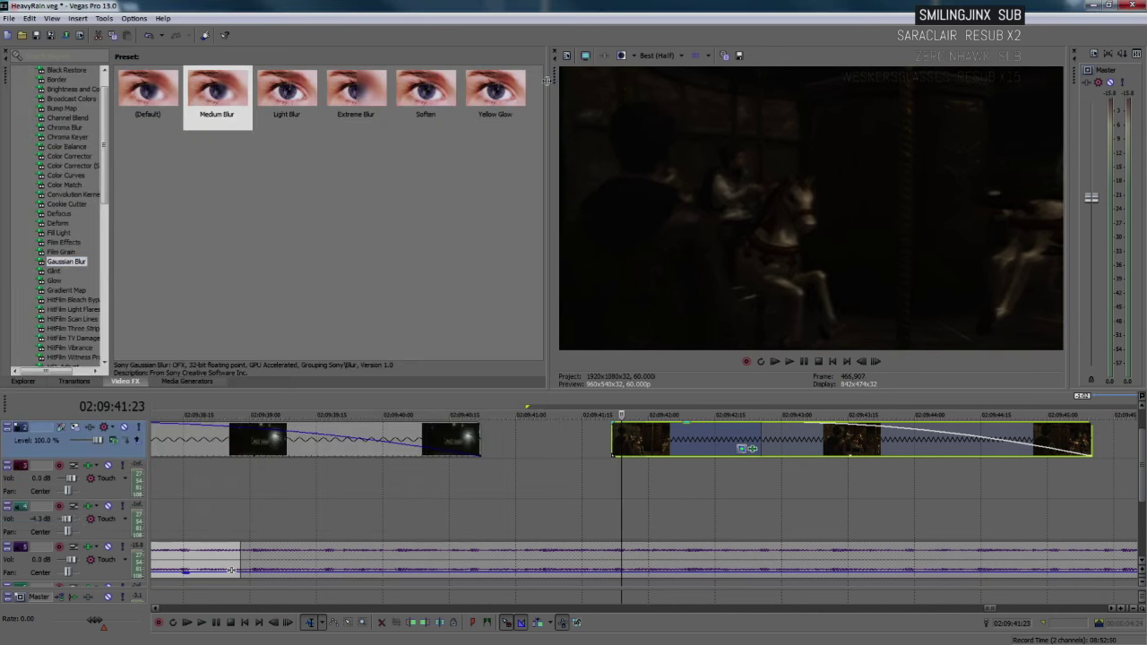
- Play back the carousel clip from the loop region's start to check its adjusted opening movement
scroll(662, 472, "down", 5)
scroll(662, 472, "up", 5)
scroll(583, 445, "up", 3)
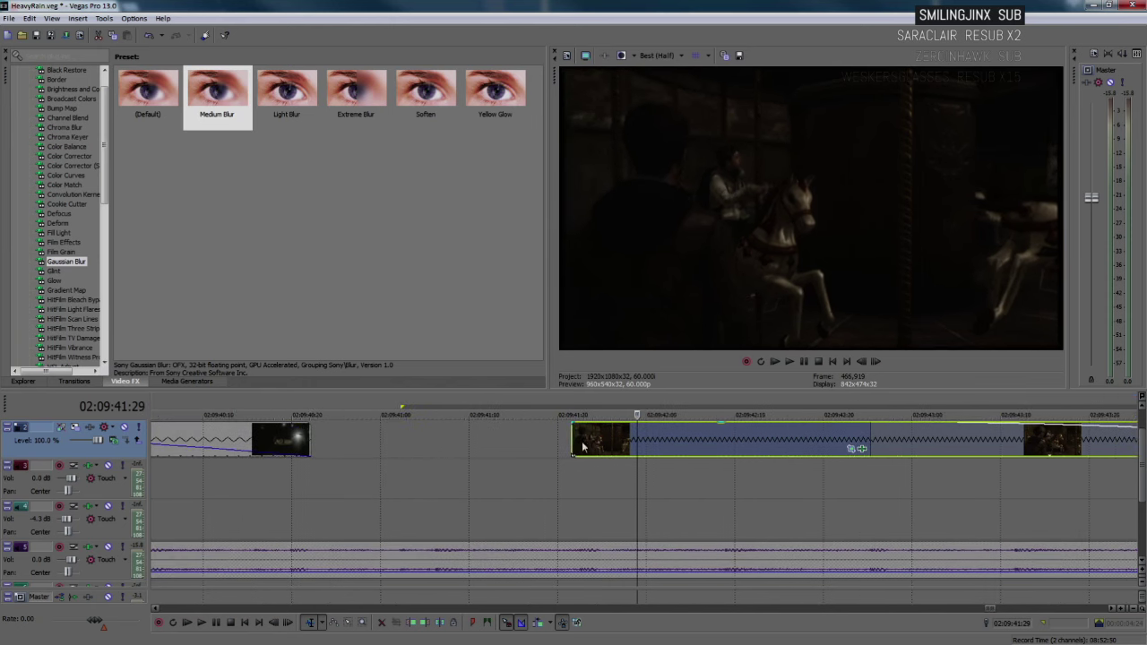
scroll(544, 445, "down", 4)
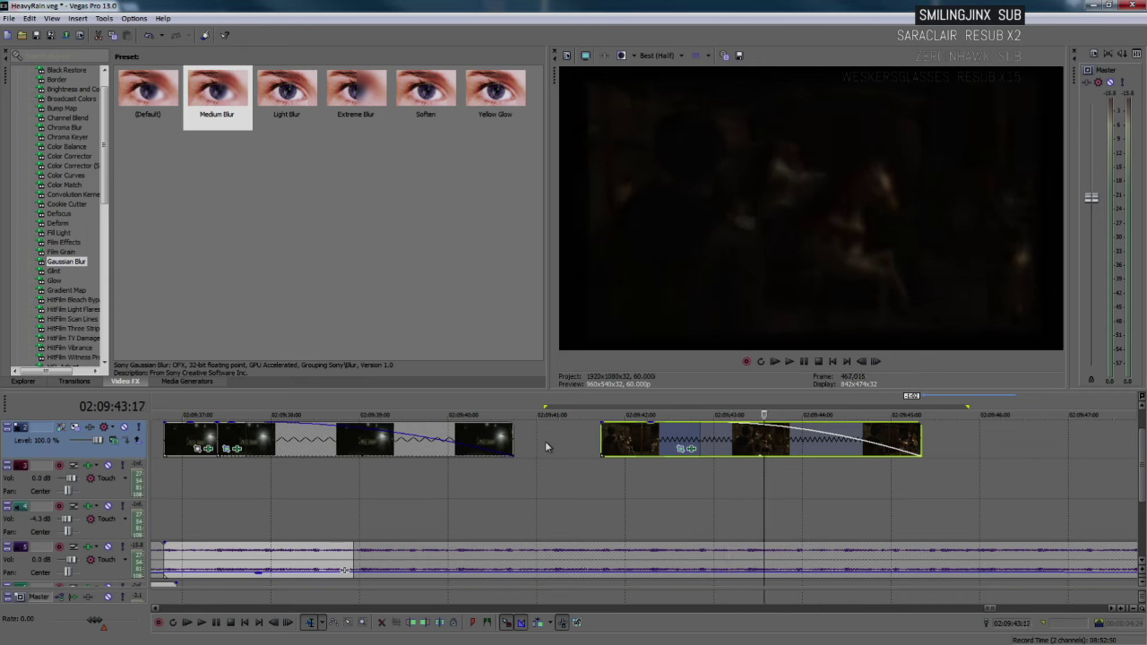
left_click(544, 445)
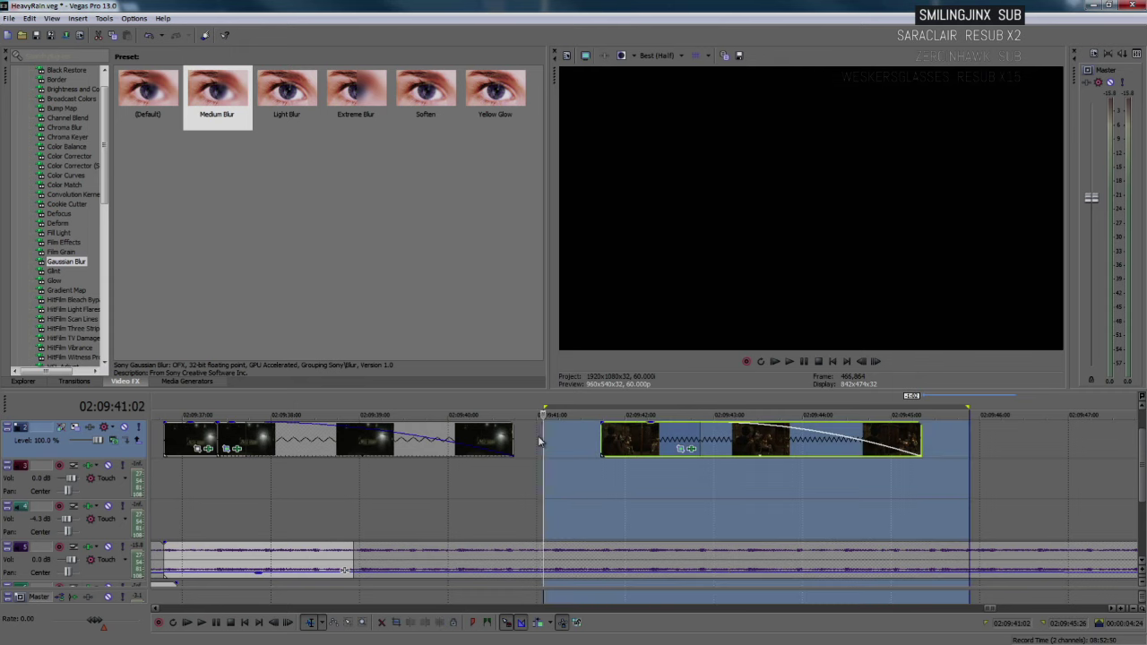
left_click(543, 438)
key("space")
left_click(576, 439)
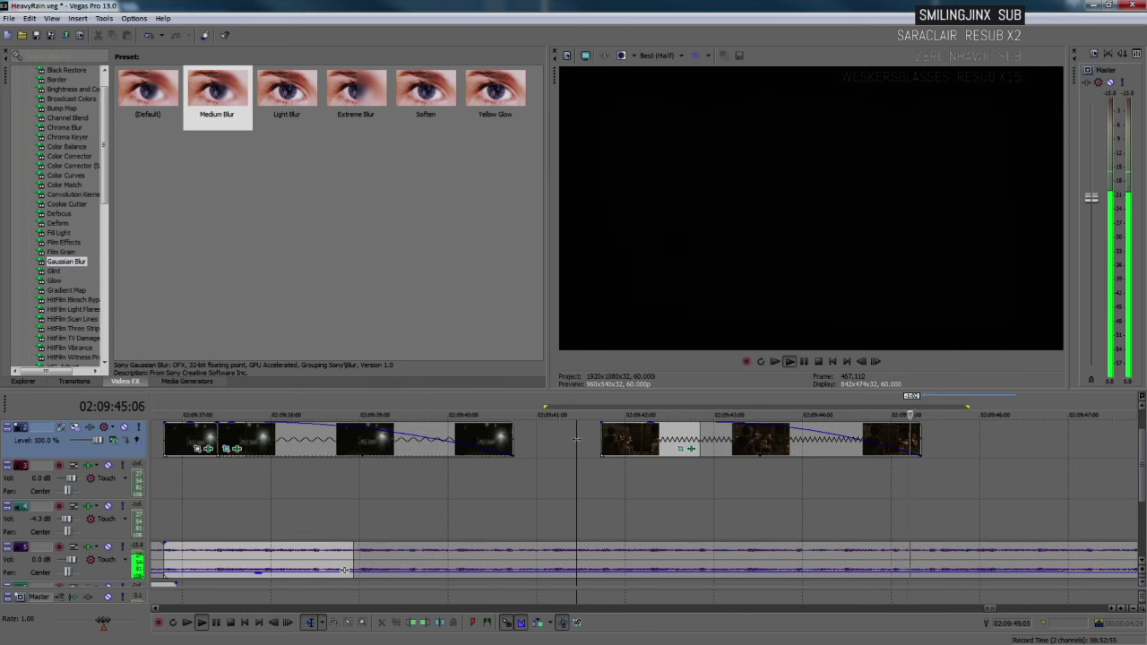
key("Return")
- Save the project and extend the loop region's start to 02:09:36:09, just before the HeavyRain title clip
scroll(576, 439, "down", 4)
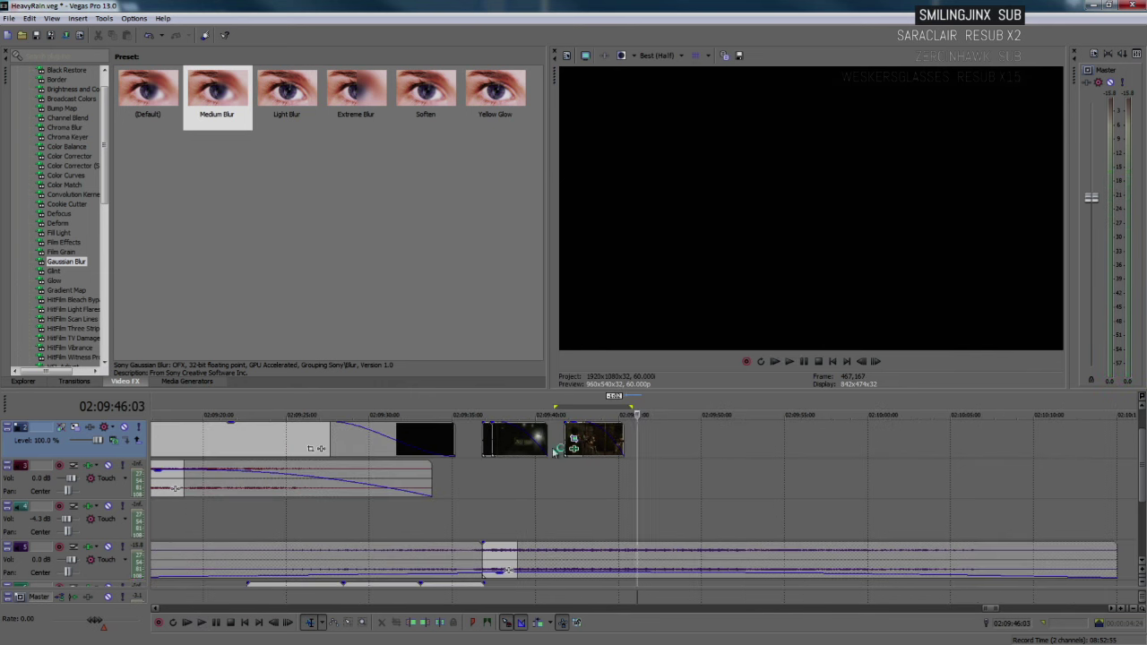
double_click(476, 413)
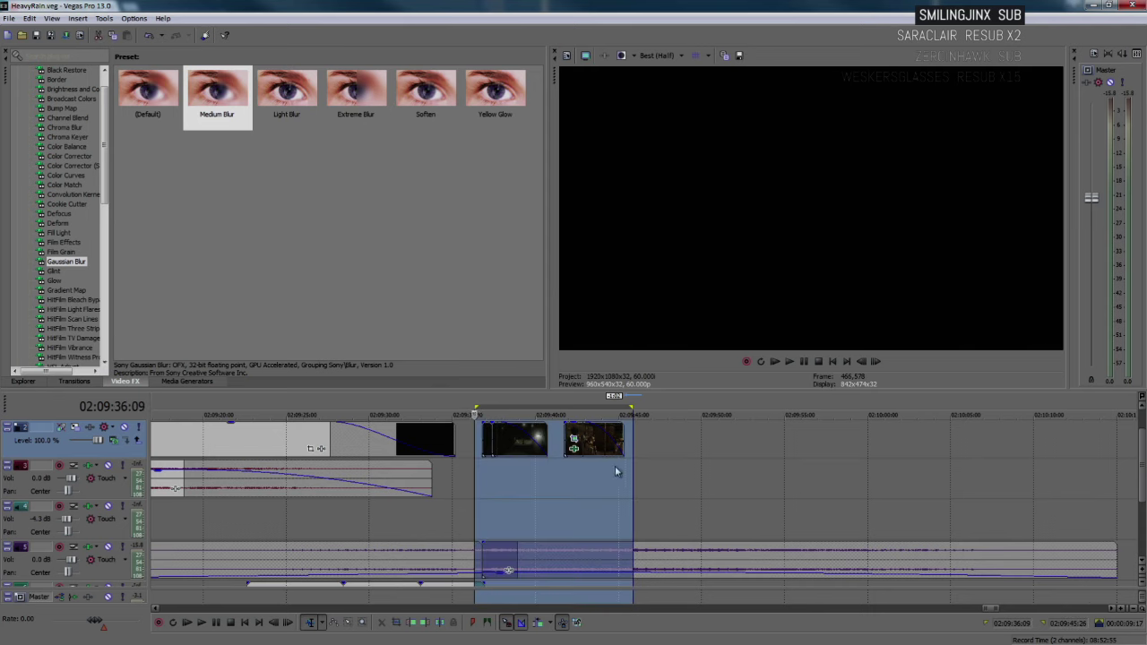
left_click(512, 483)
- Play the title clip and the carousel clip in sequence from 02:09:36:00
left_click(468, 438)
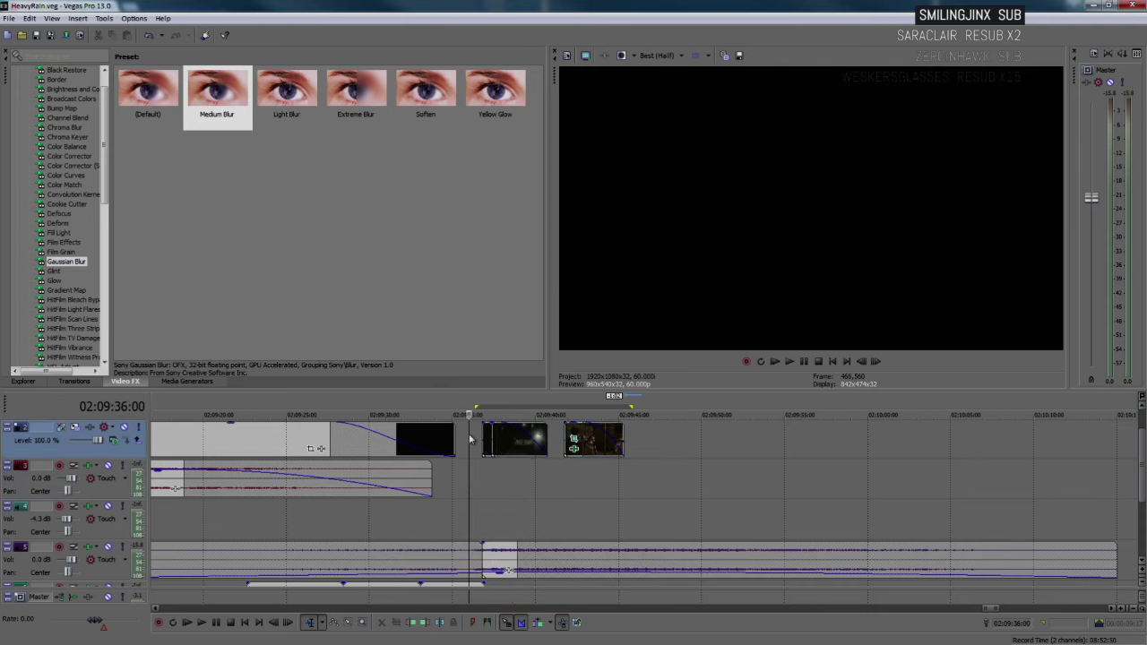
key("space")
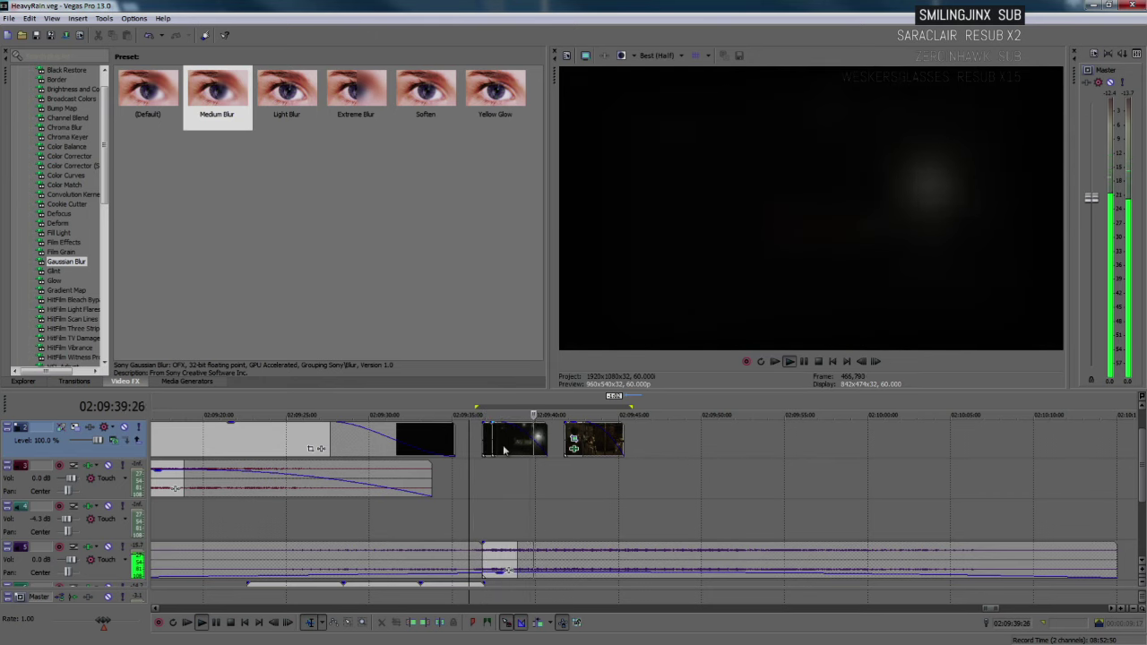
left_click(489, 439)
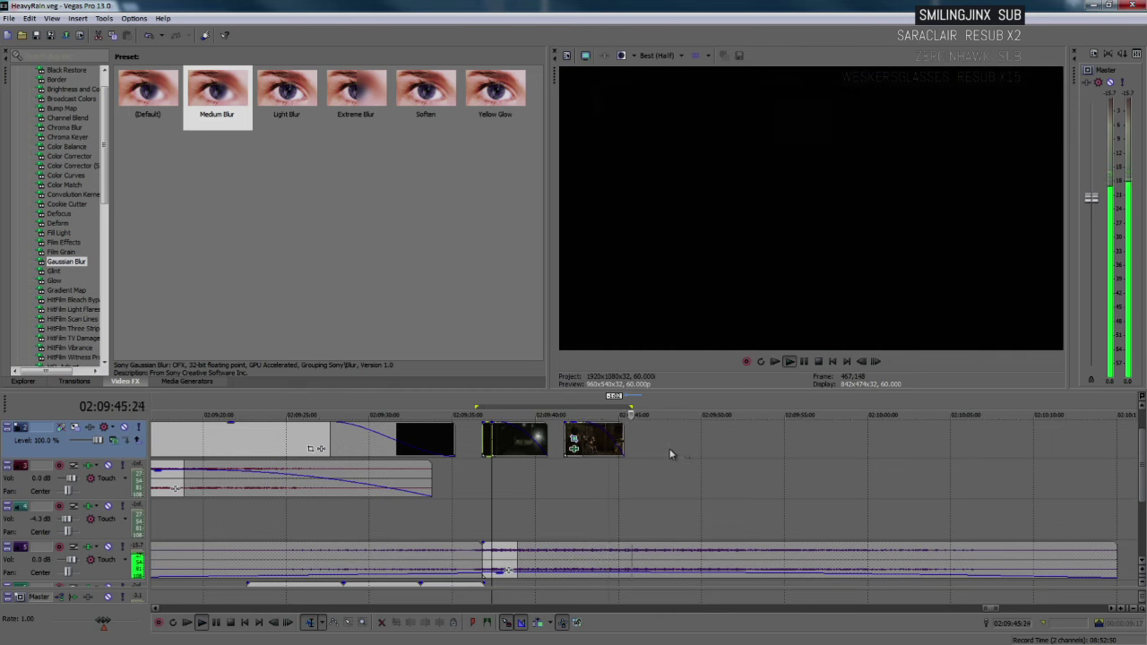
key("Return")
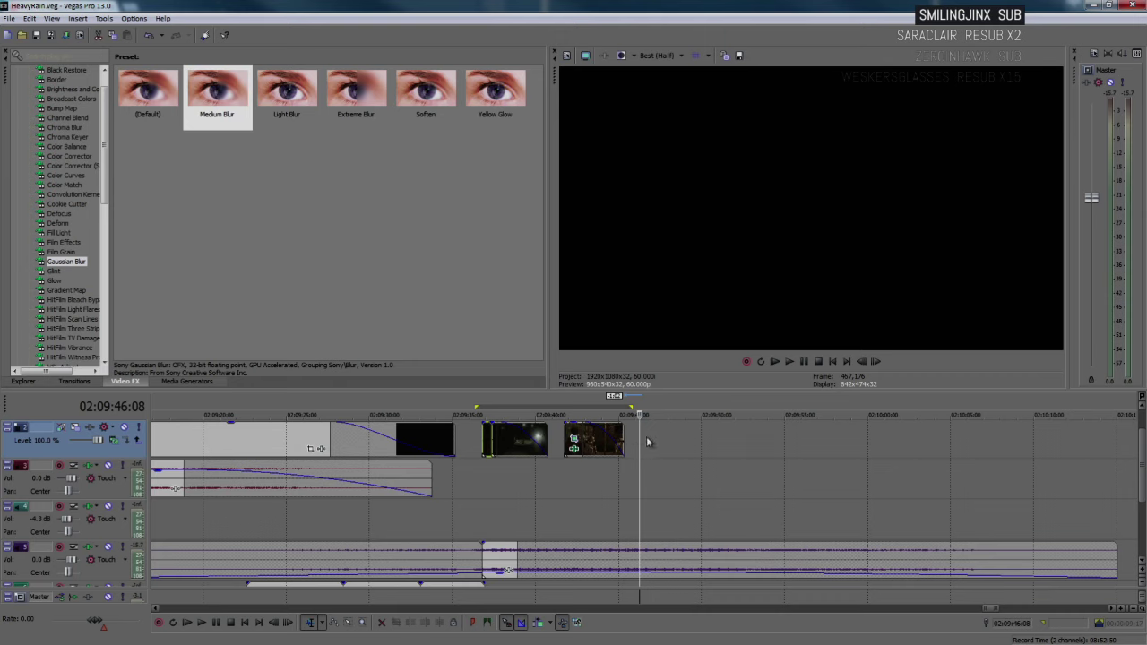
- Play the timeline from within the carousel clip into the empty section after it to listen to the music
left_click(630, 479)
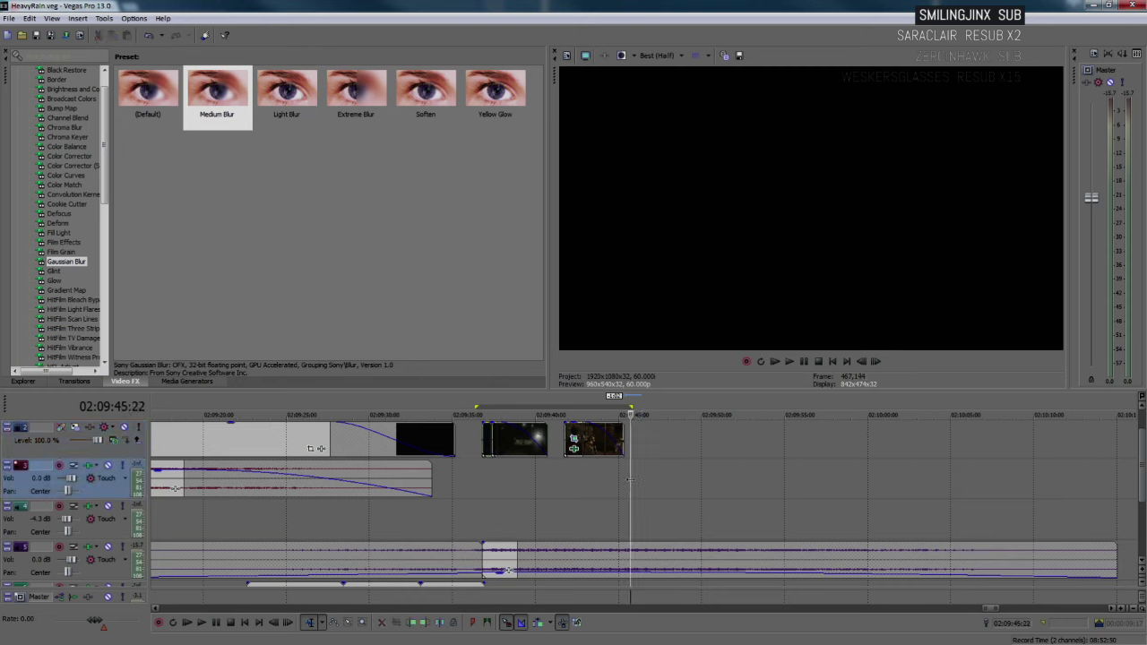
left_click(600, 475)
key("space")
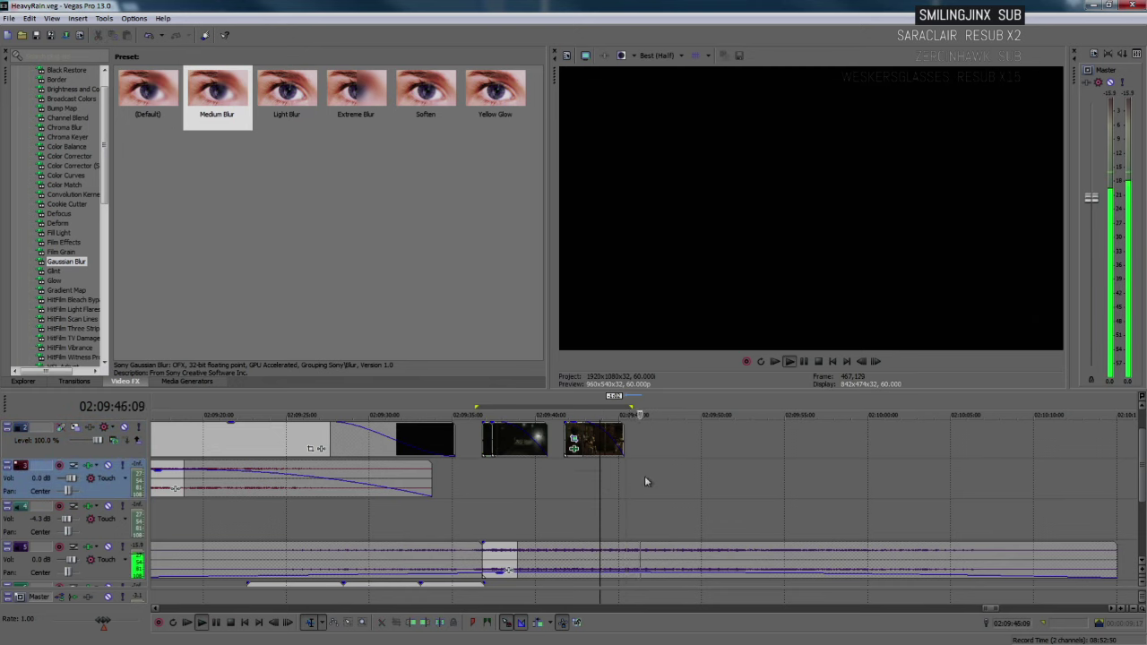
scroll(619, 475, "up", 2)
left_click(492, 500)
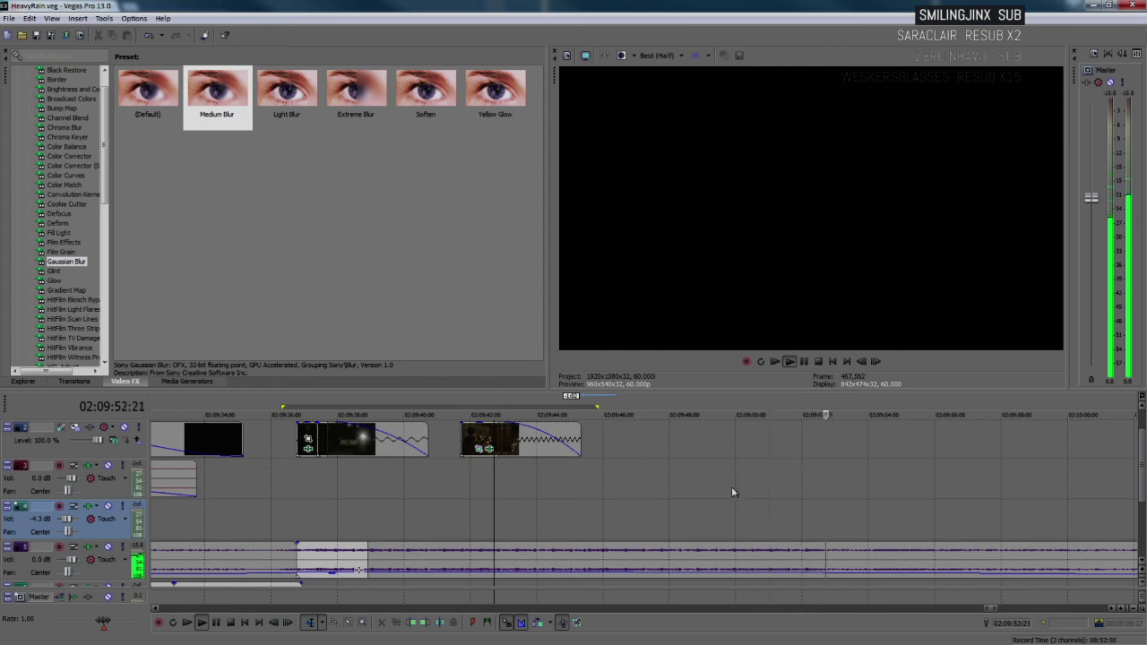
- Stop the music playback and browse the earlier footage for a shot to use as the next flash clip
scroll(731, 484, "down", 3)
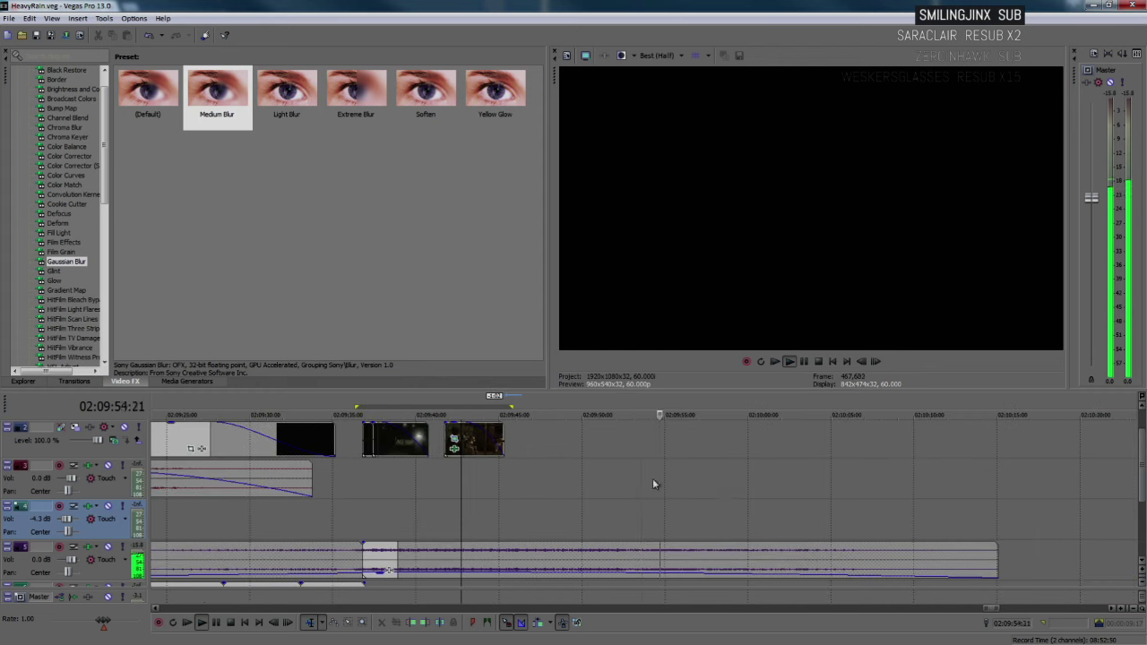
key("Return")
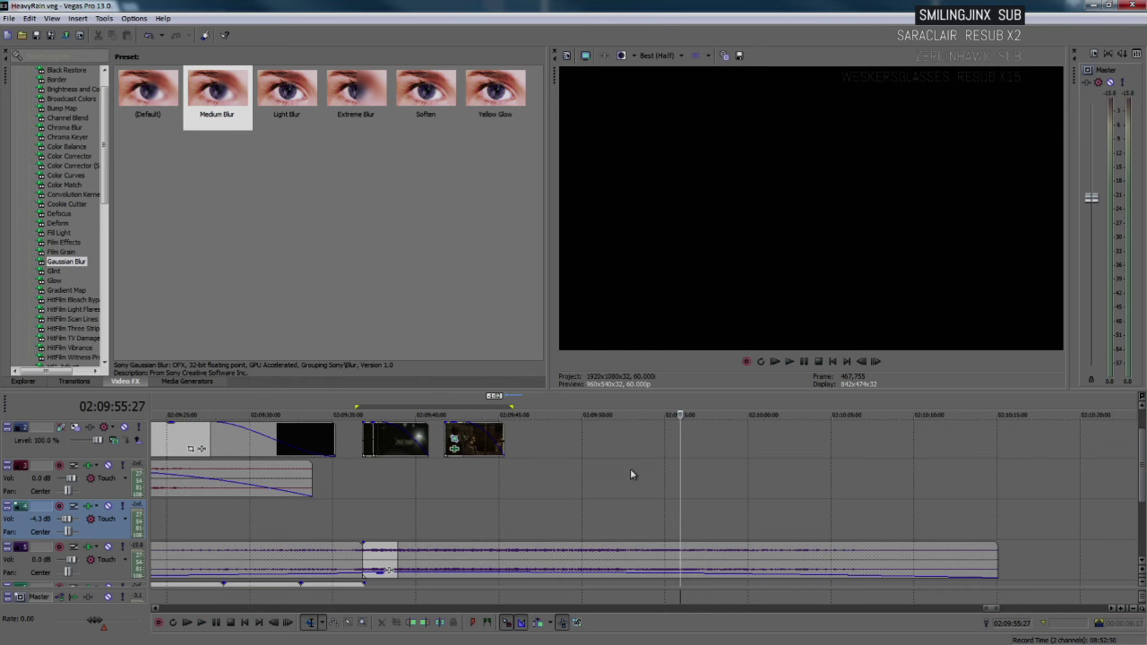
scroll(576, 519, "down", 3)
scroll(497, 520, "down", 4)
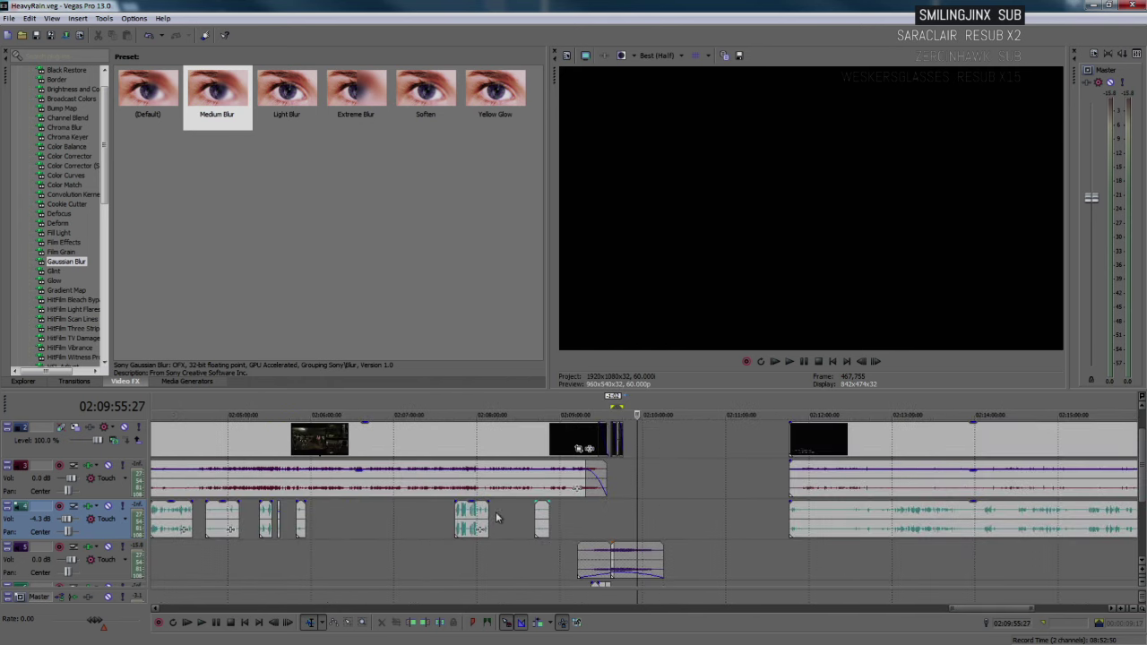
left_click(514, 439)
scroll(515, 440, "down", 2)
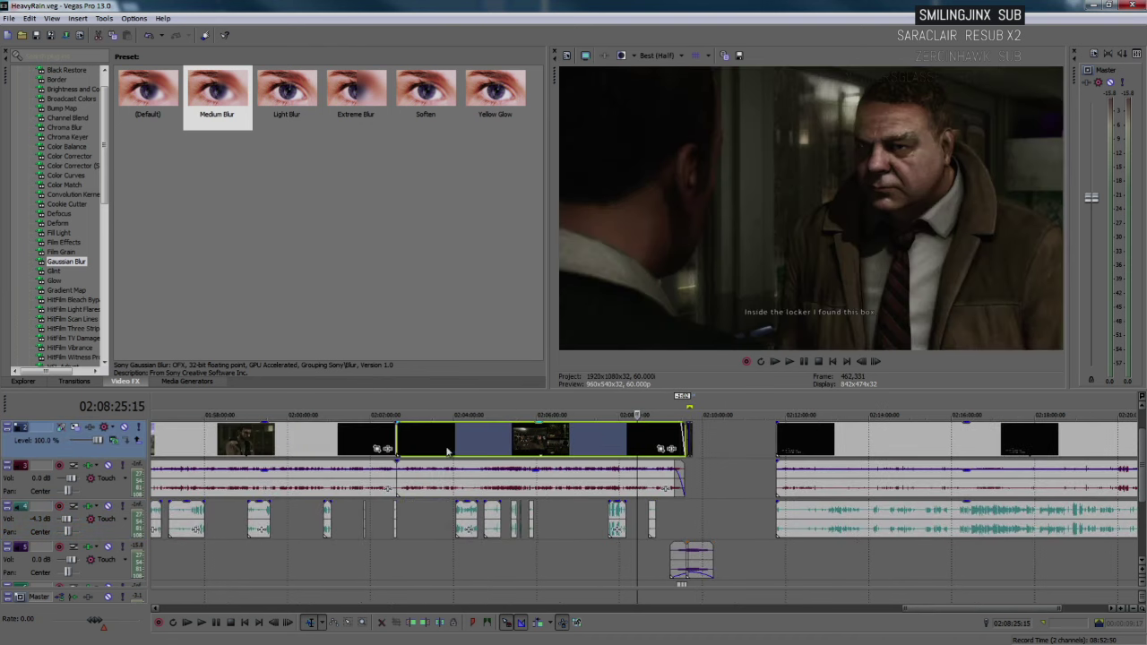
left_click(376, 440)
scroll(473, 464, "up", 4)
scroll(576, 493, "up", 2)
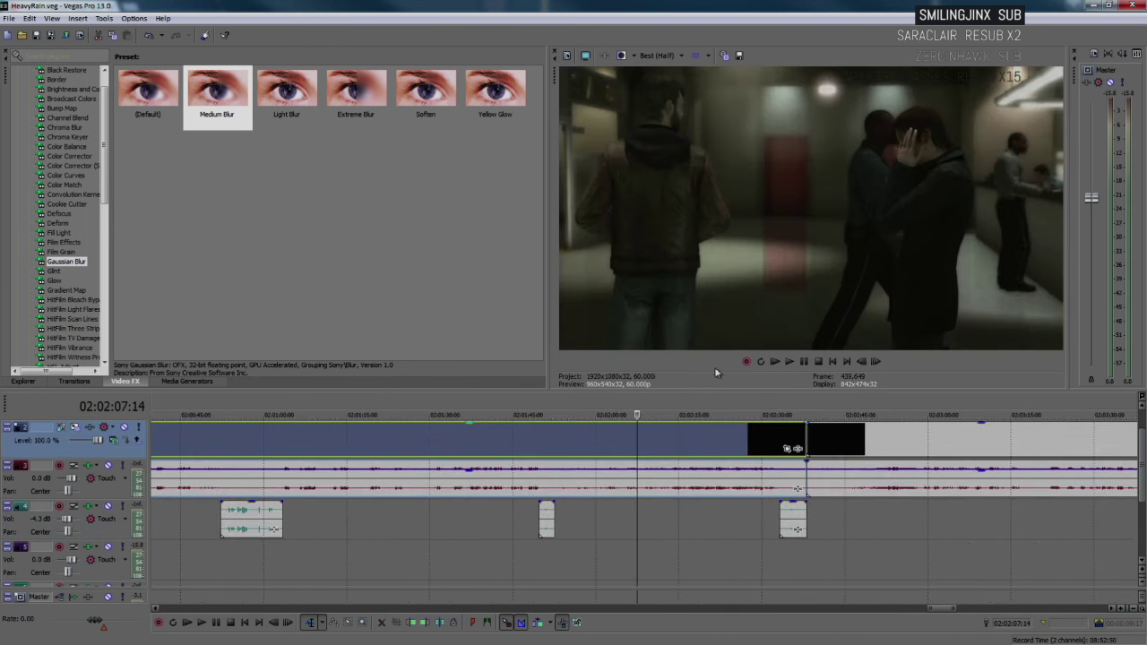
- Examine the crowd scene between 02:02:07 and 02:02:19, playing it briefly from 02:02:07:27
left_click(702, 448)
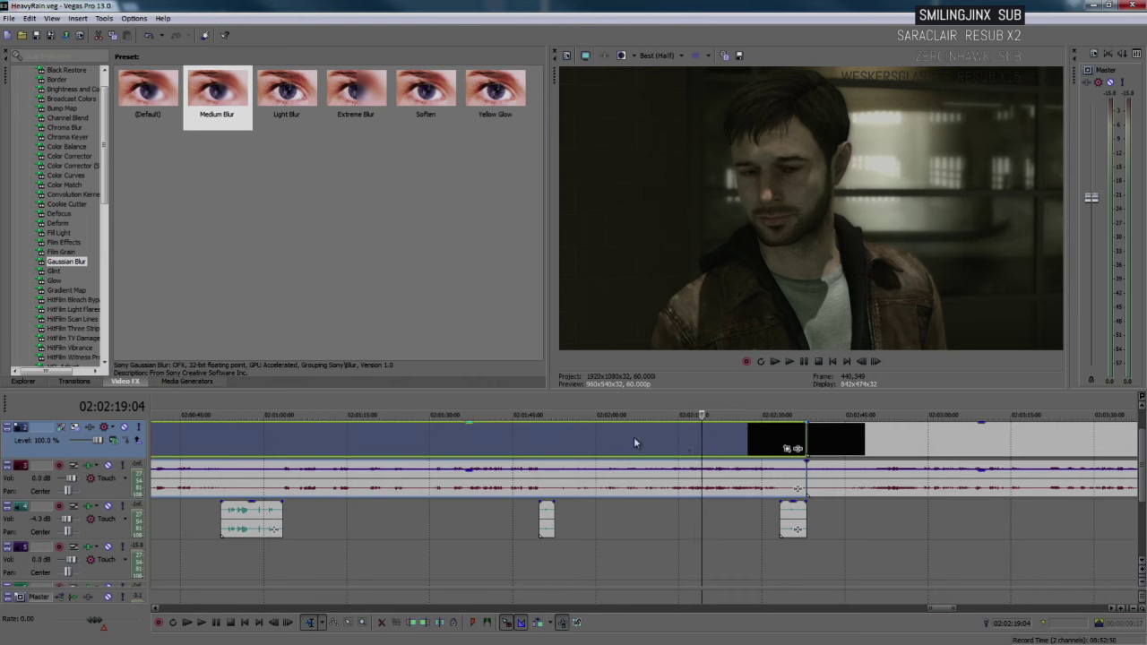
left_click(634, 442)
left_click(680, 439)
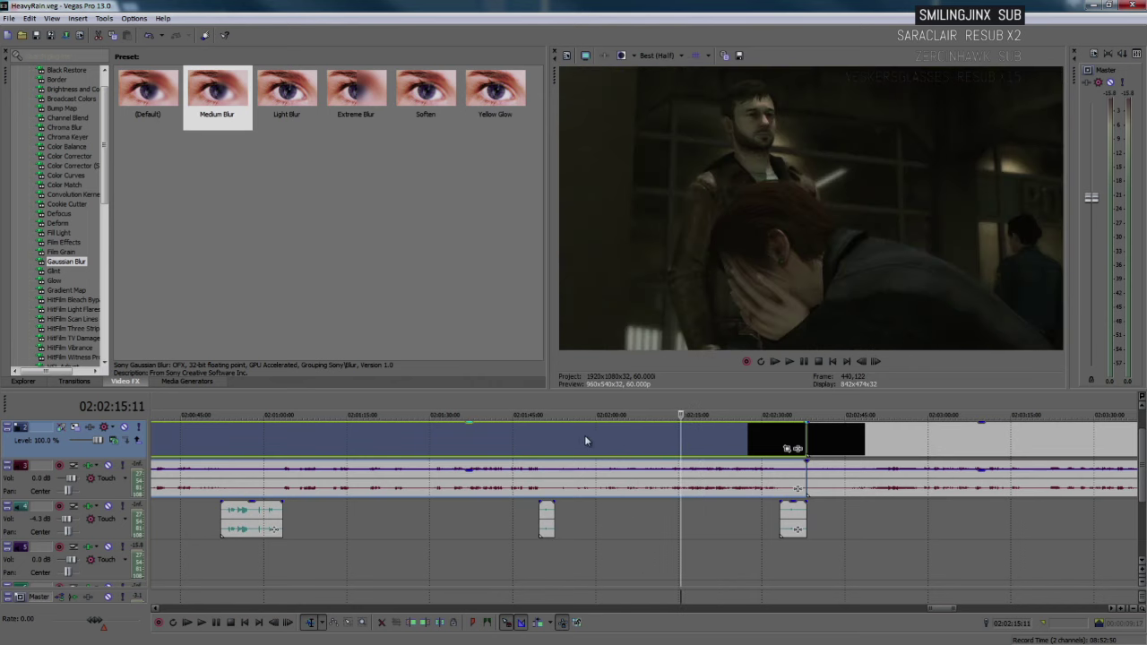
left_click(584, 437)
left_click(591, 436)
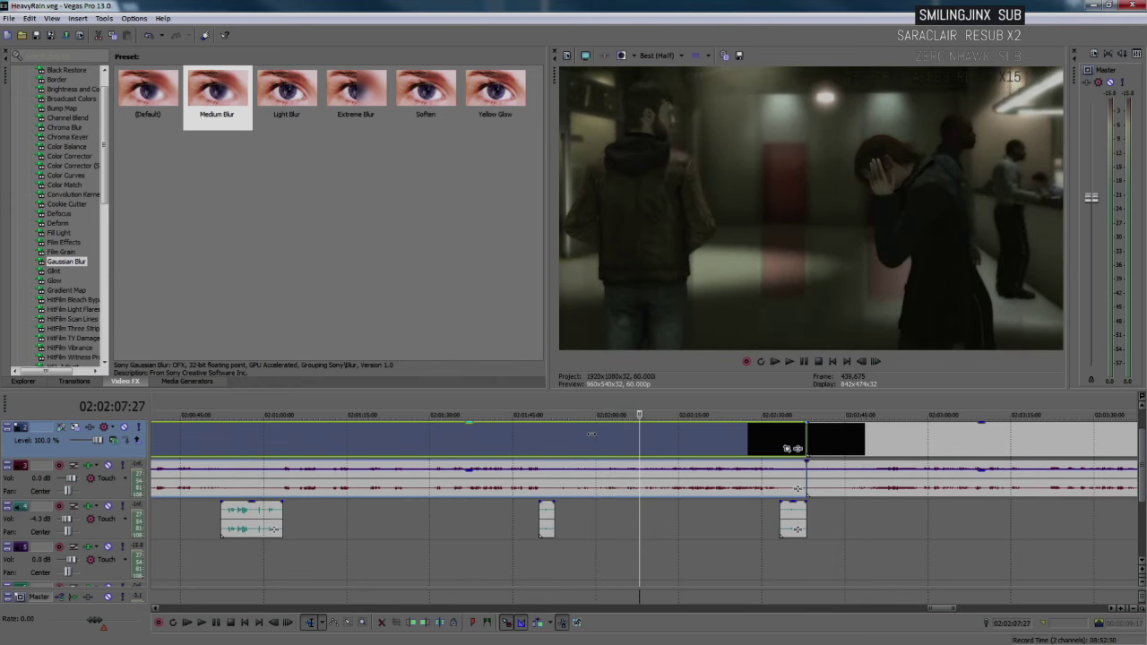
key("space")
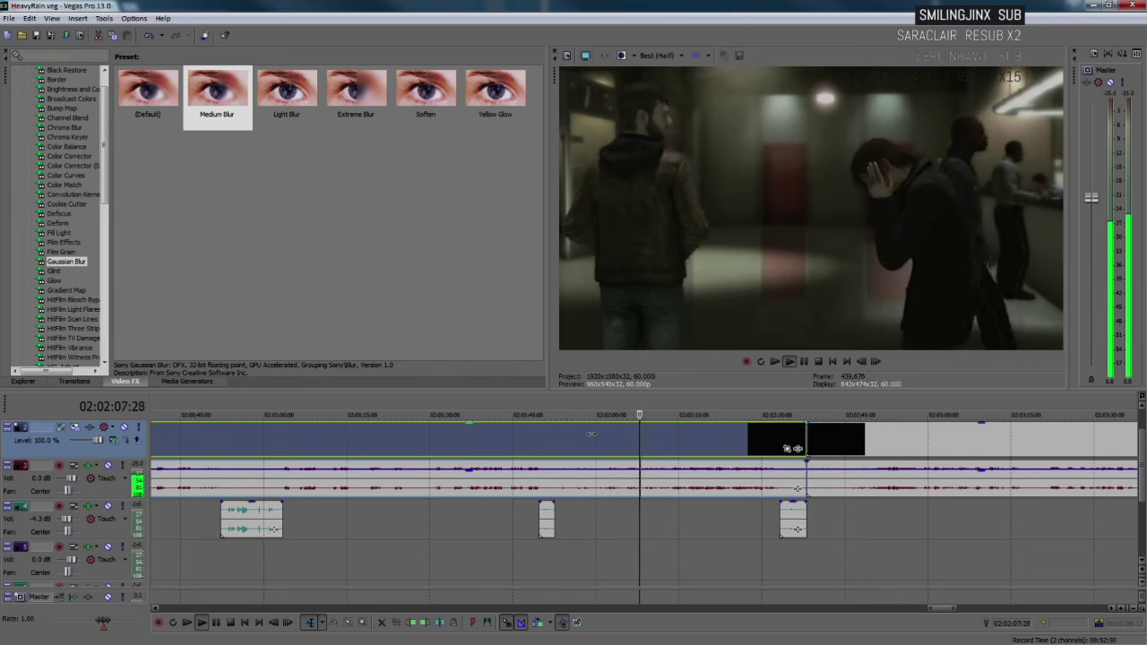
key("space")
left_click(662, 436)
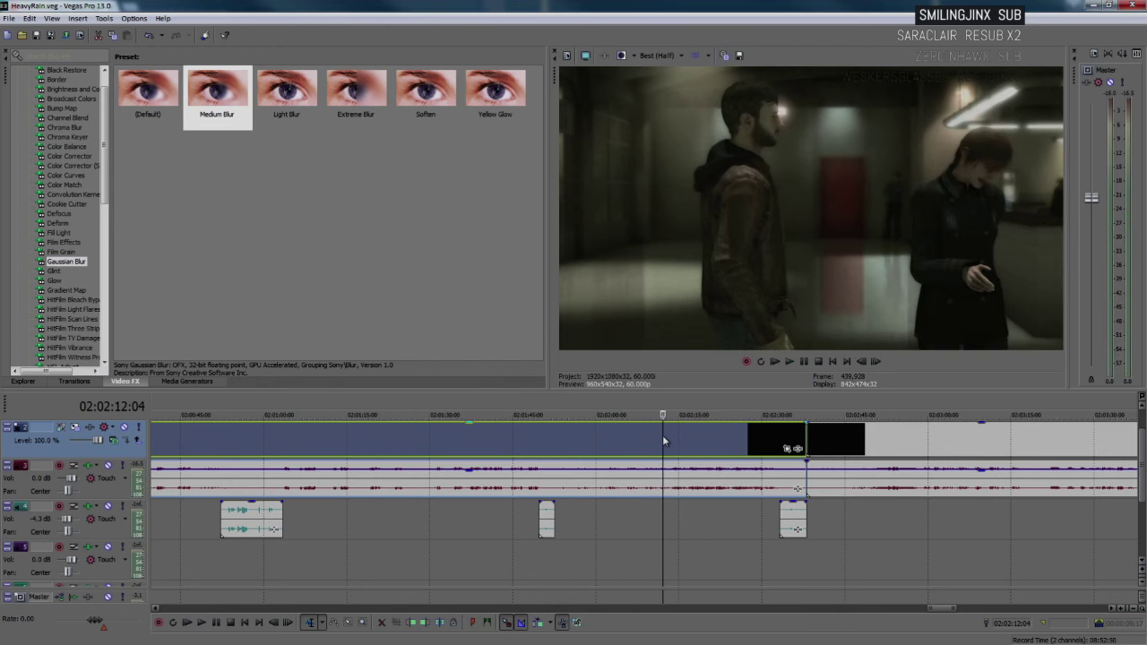
- Isolate and copy the crowd shot by splitting the footage at 02:02:10:12 and 02:02:14:12
key("Left")
key("Left")
key("Left")
key("Left")
key("Left")
key("Left")
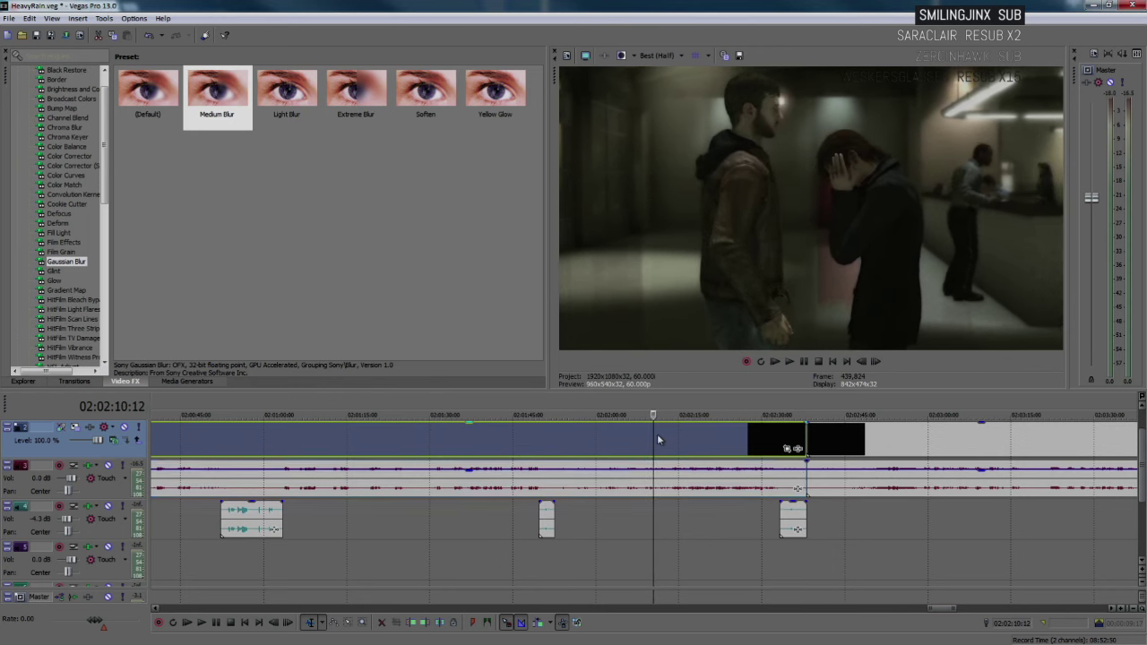
key("s")
left_click(686, 440)
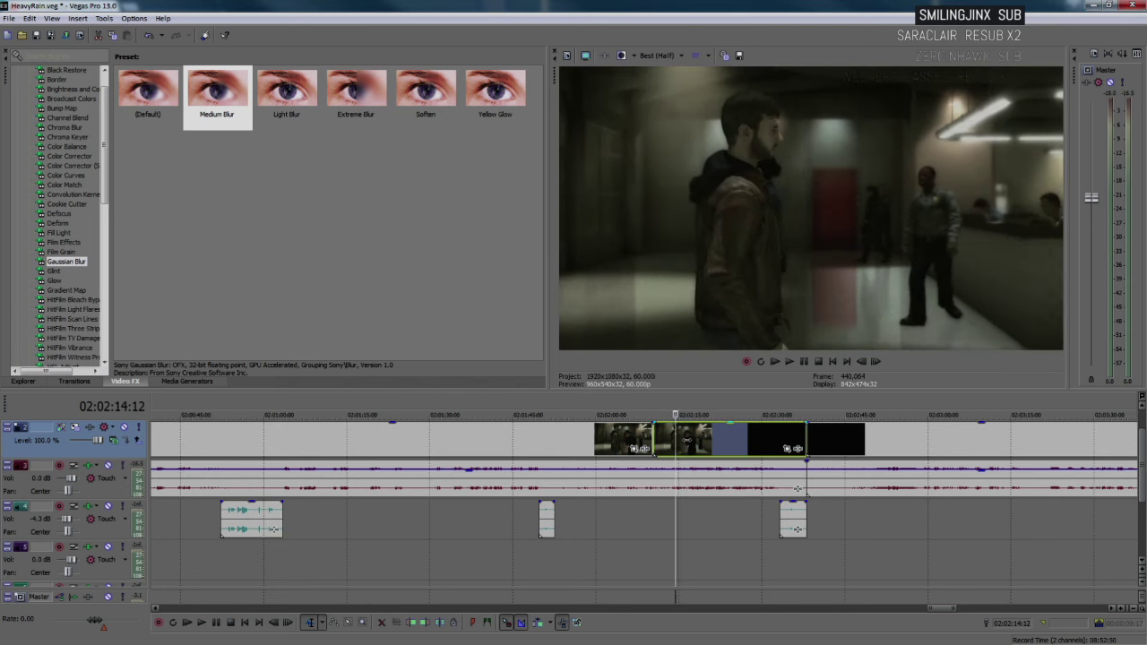
scroll(602, 440, "up", 4)
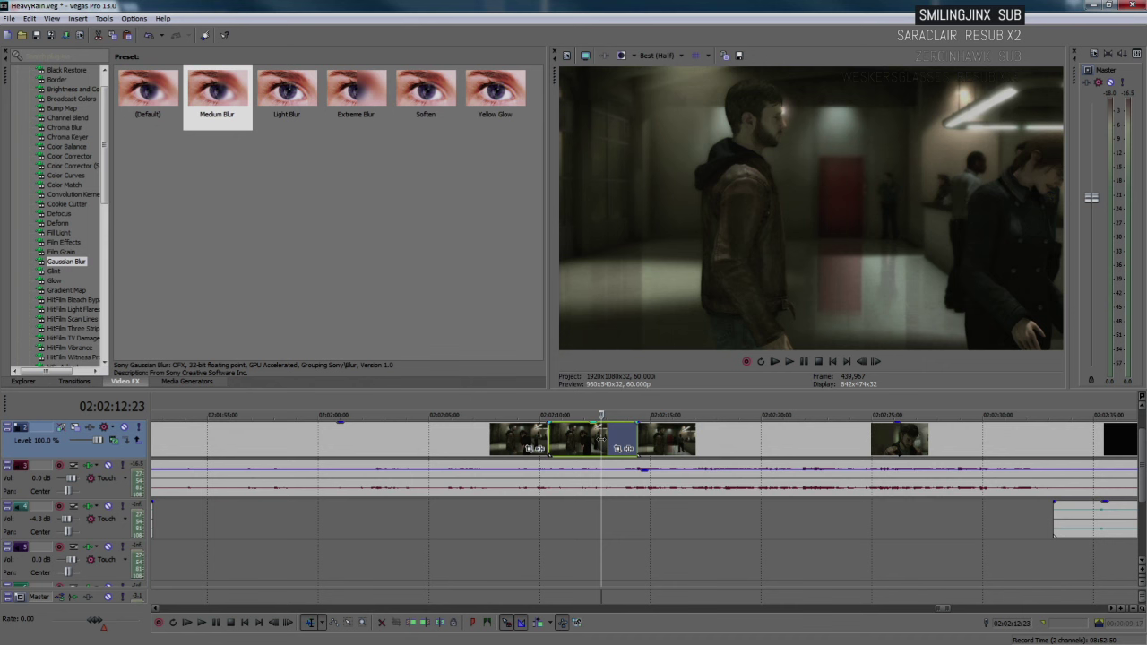
- Undo both splits in the source footage
key("ctrl+z")
key("ctrl+z")
scroll(621, 454, "down", 5)
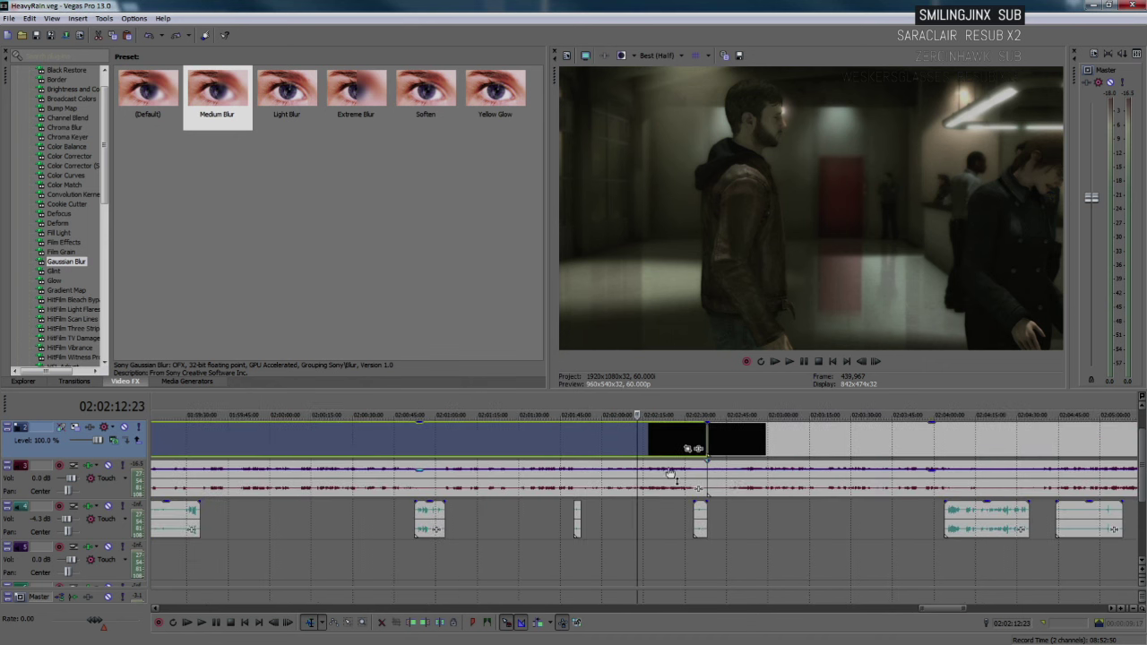
- Paste the copied crowd shot on the video track shortly after the carousel clip, starting at about 02:09:46
scroll(907, 512, "down", 5)
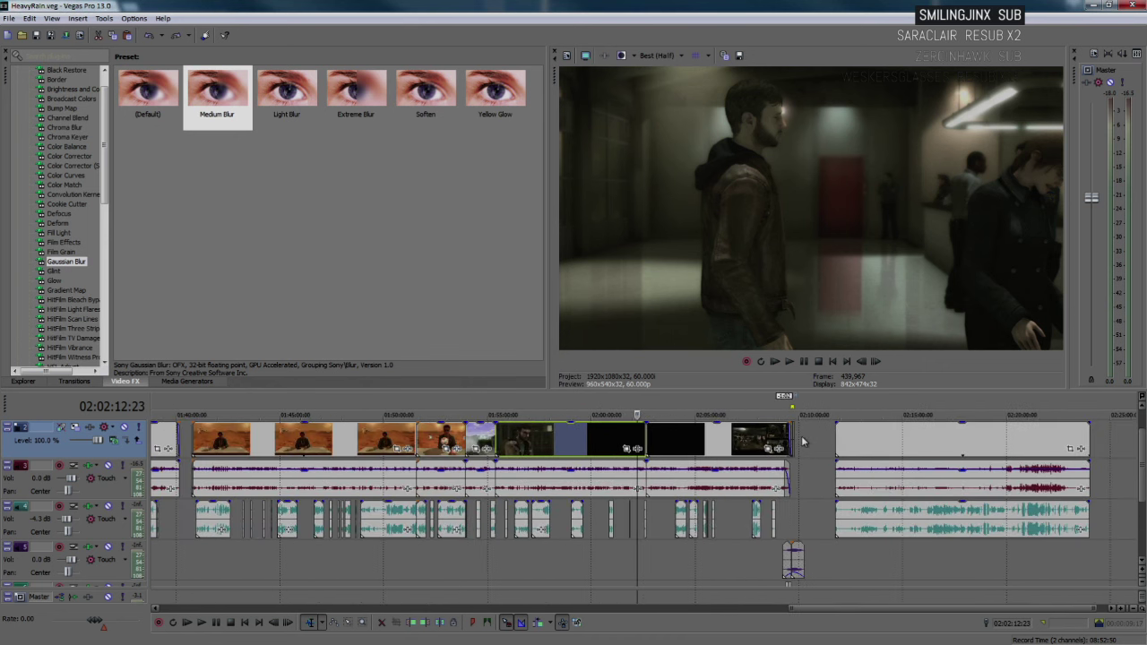
left_click(800, 440)
scroll(800, 440, "up", 6)
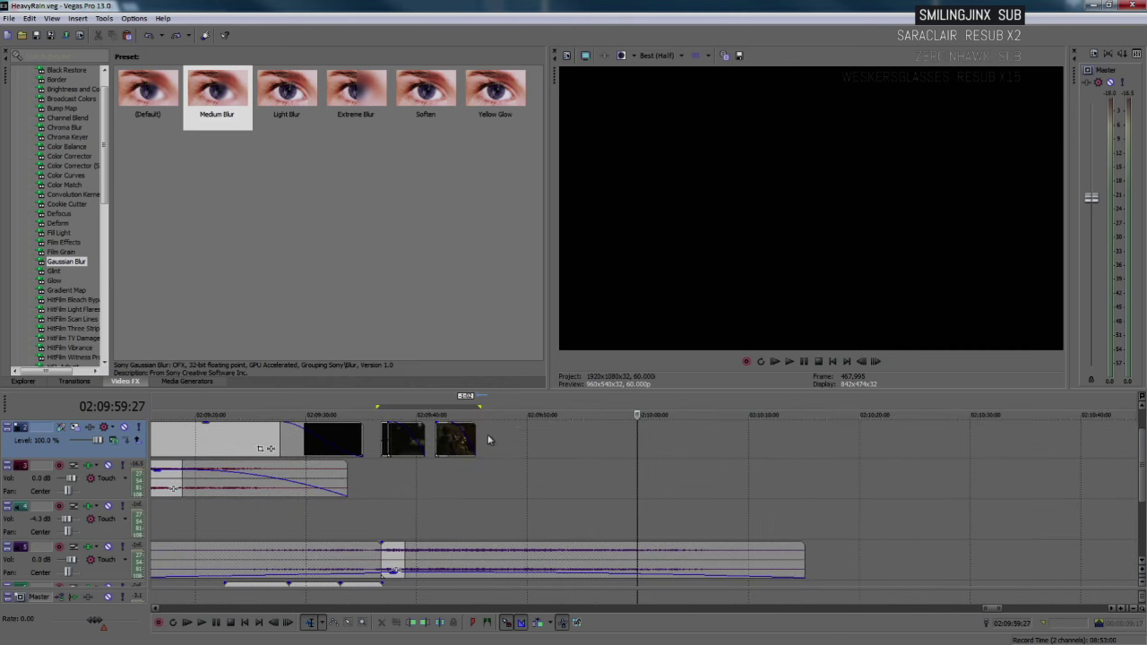
left_click(475, 435)
key("space")
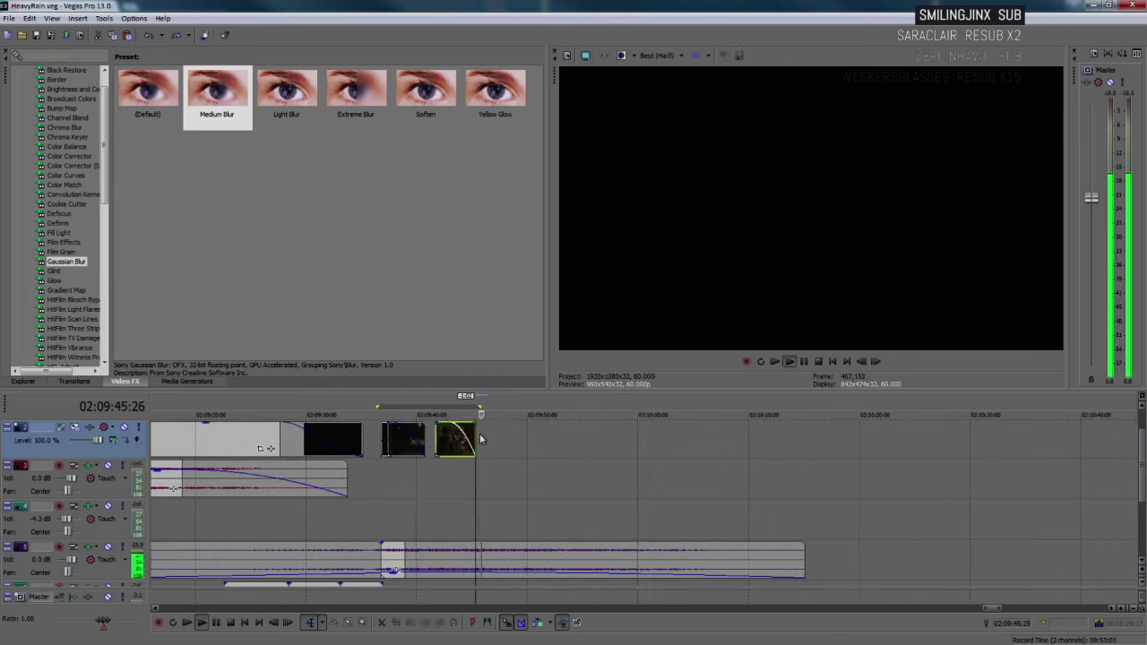
key("Return")
scroll(481, 440, "up", 5)
key("ctrl+v")
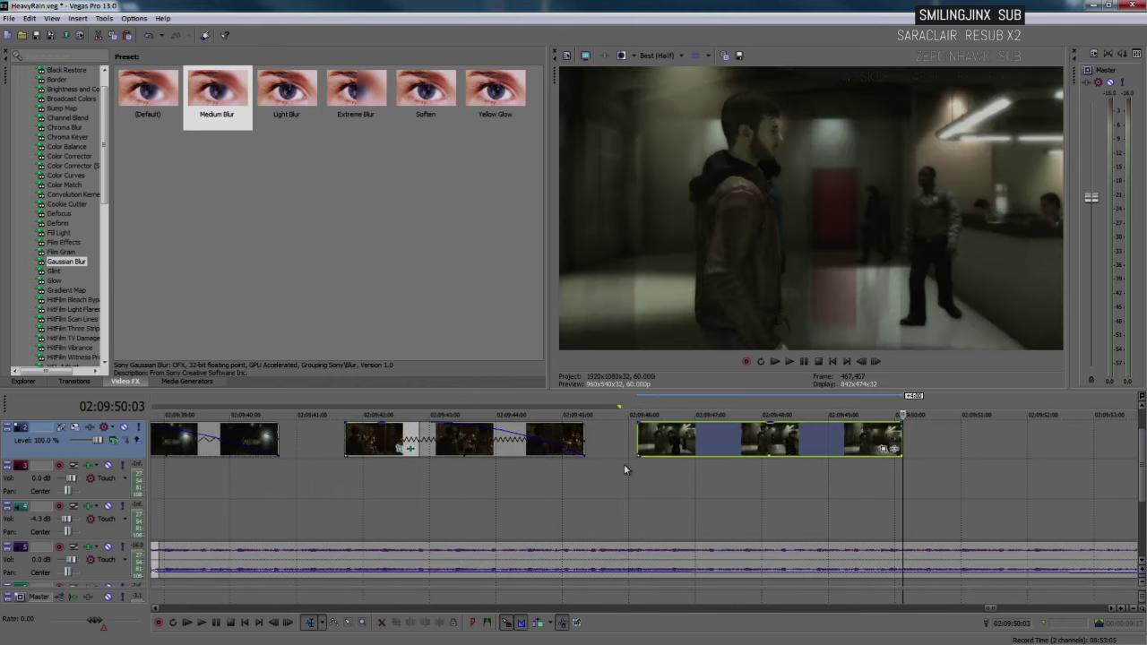
- Play the timeline from the gap before the pasted crowd clip to check its timing with the music
left_click(618, 440)
key("space")
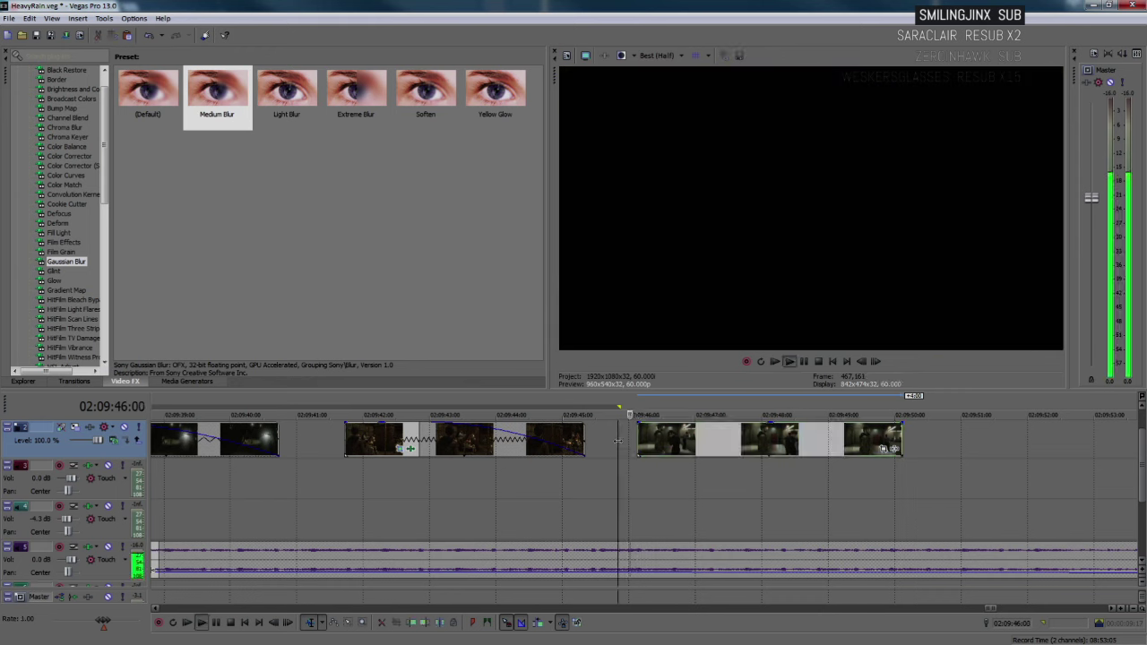
key("Return")
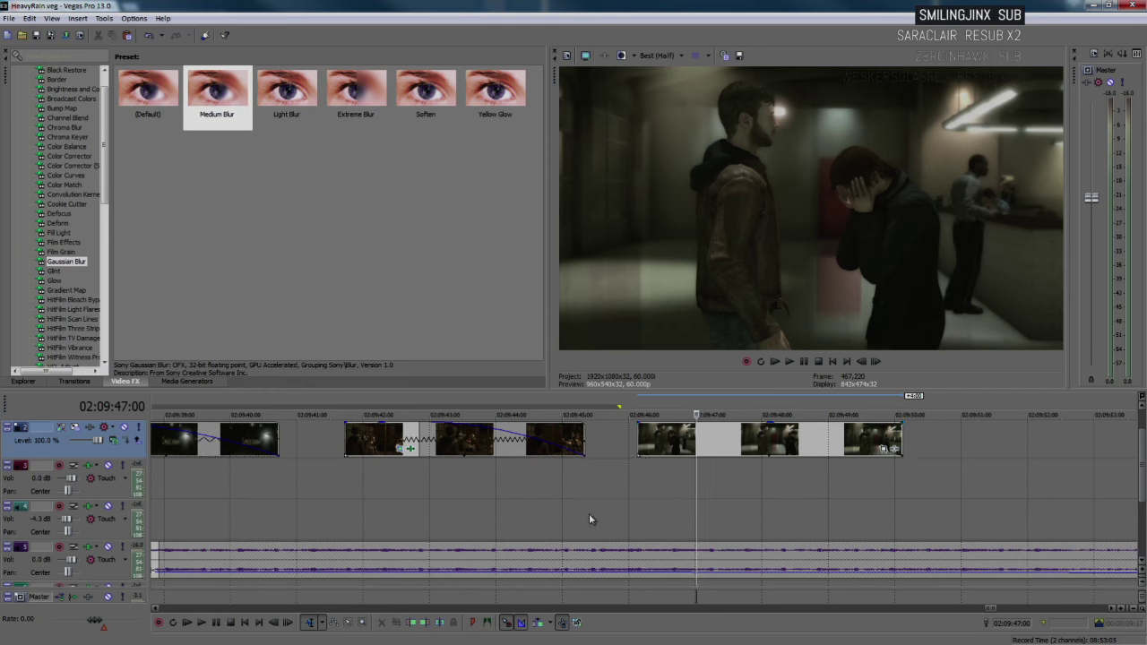
- Check the music track's name in the audio event's properties and close them without changes
right_click(632, 566)
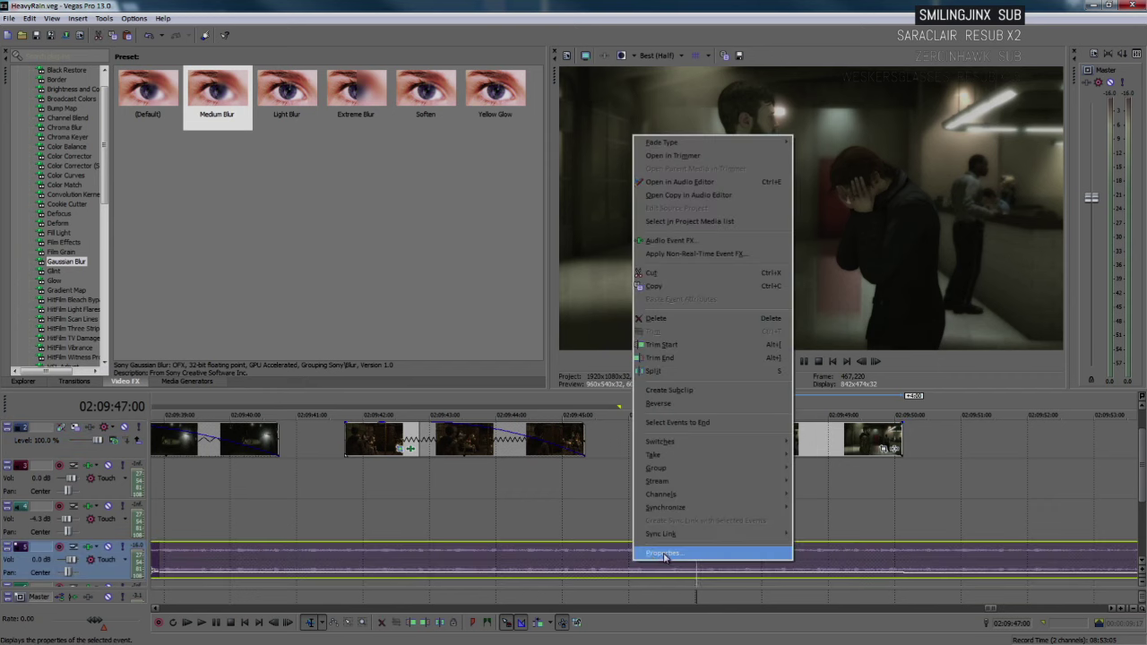
left_click(663, 553)
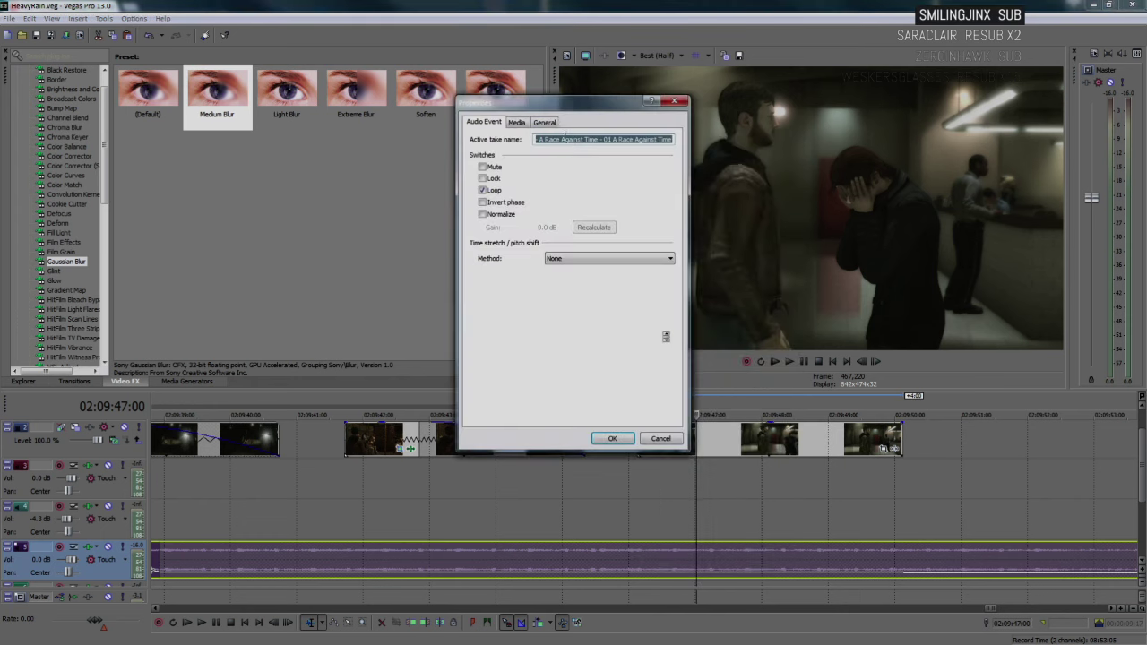
left_click_drag(563, 139, 507, 143)
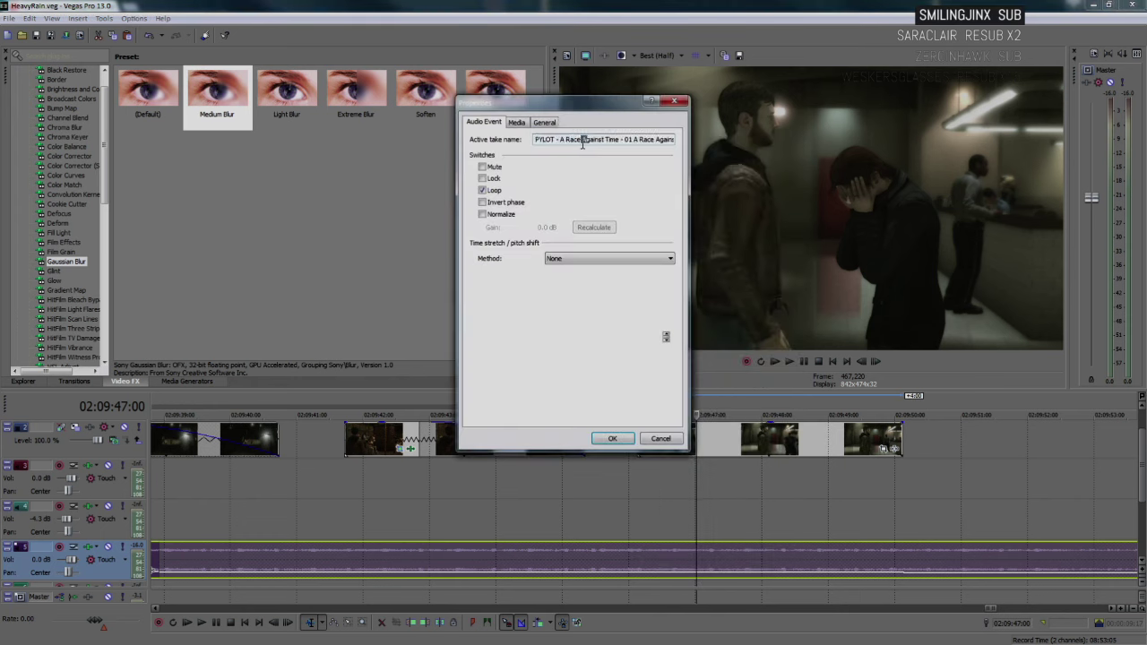
left_click(679, 105)
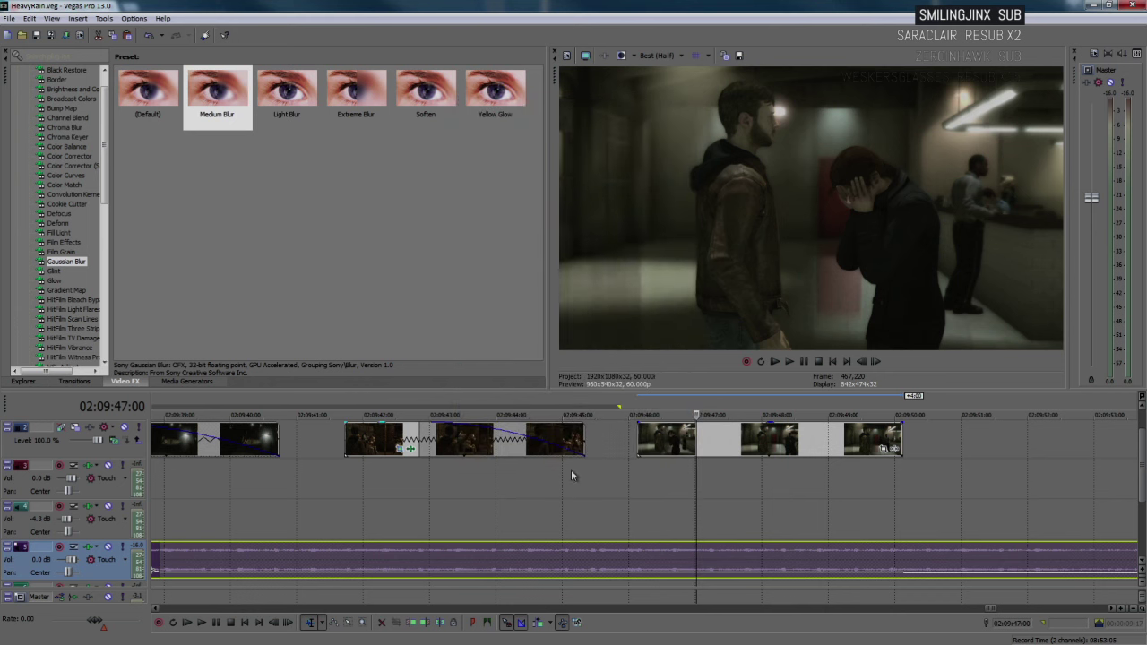
- Play the crowd clip almost to its end, starting just after the carousel clip
left_click(604, 439)
key("space")
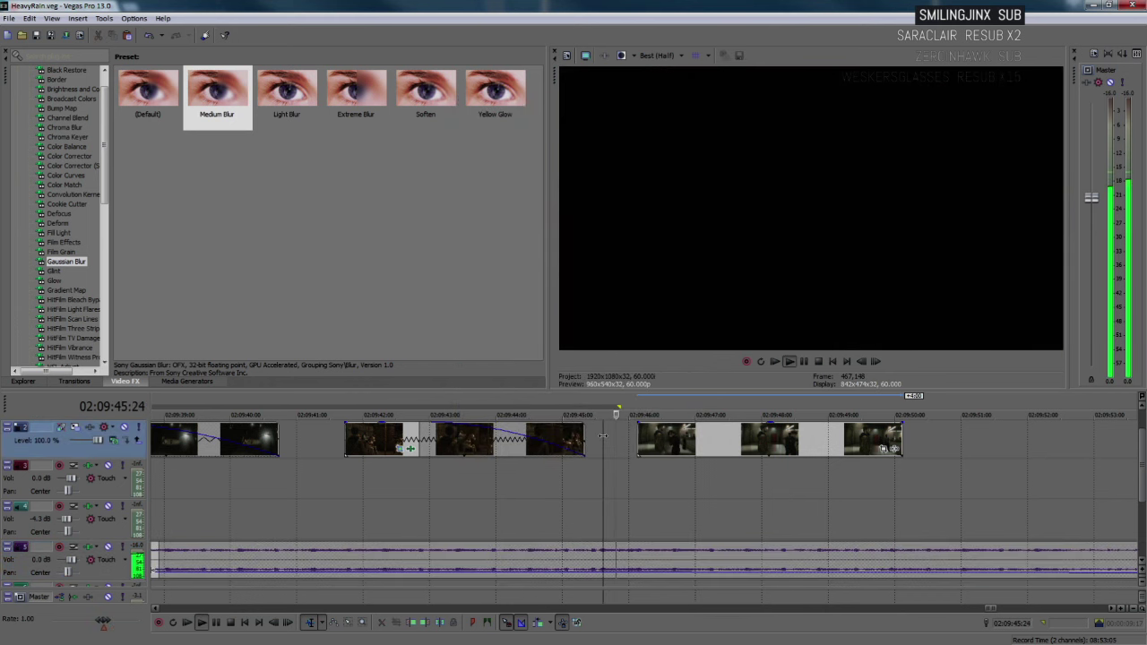
scroll(707, 465, "down", 3)
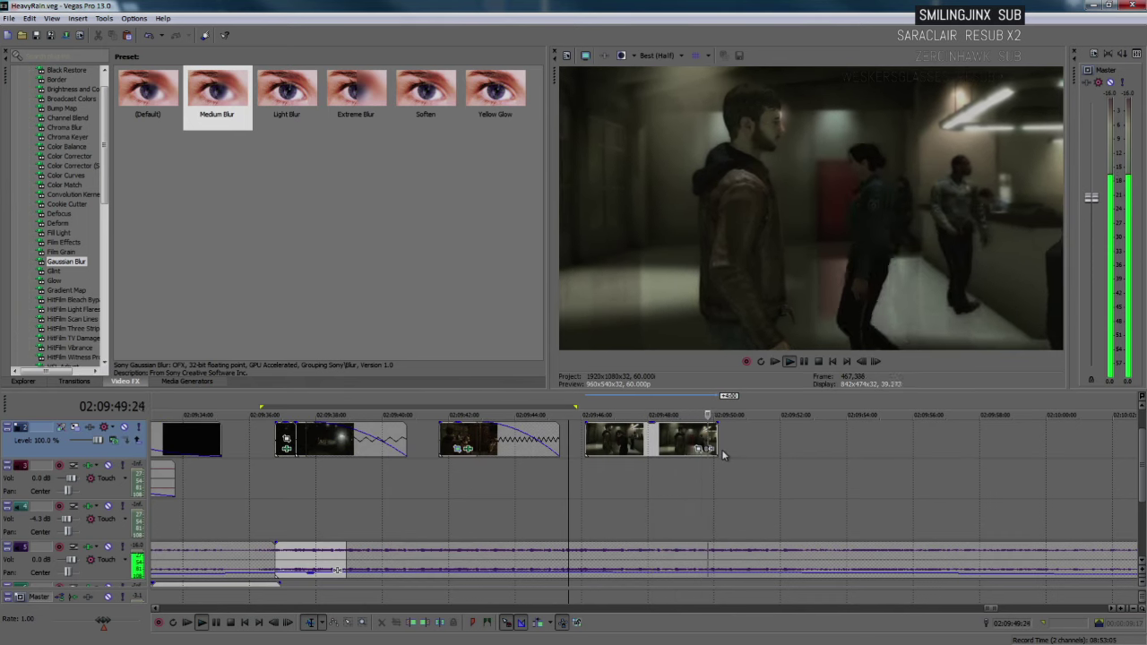
key("Return")
- Time-stretch the crowd clip so that it ends at 02:09:50:10
left_click(715, 439)
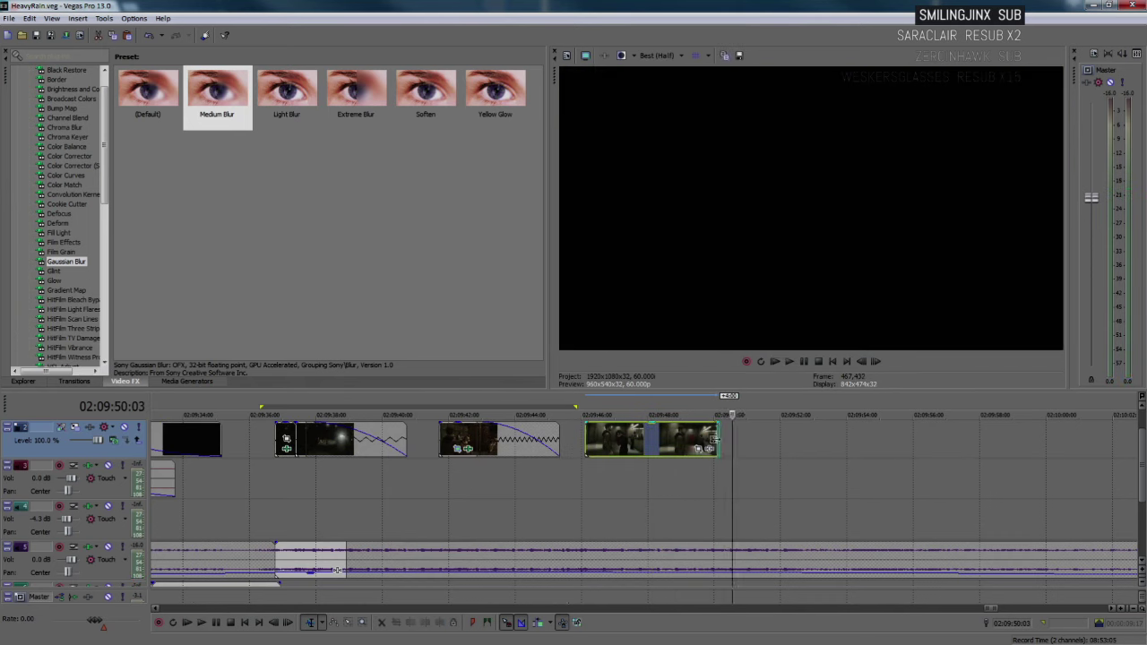
left_click(725, 446)
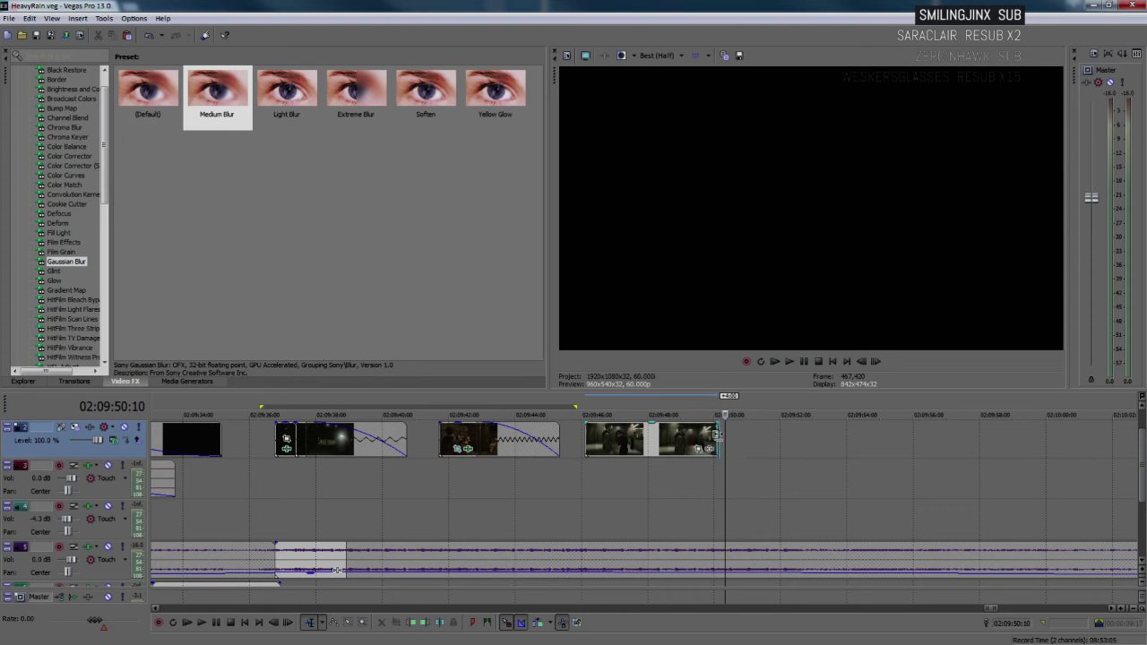
left_click_drag(716, 435, 723, 433)
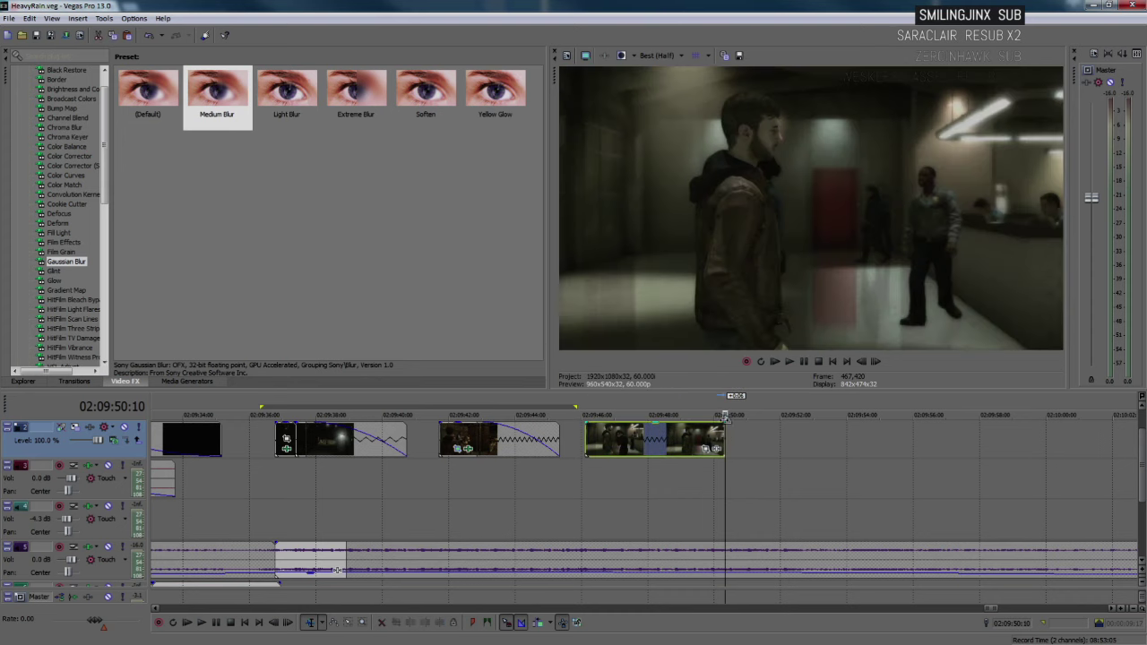
- Copy the carousel clip and paste its event attributes onto the crowd clip
right_click(470, 435)
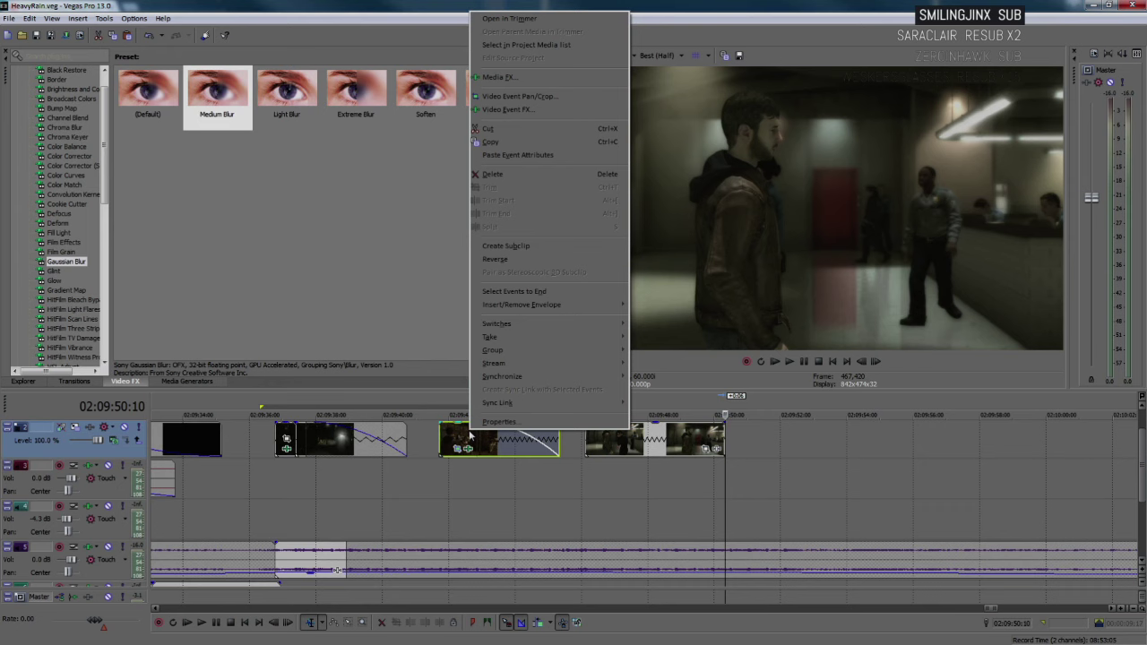
left_click(513, 147)
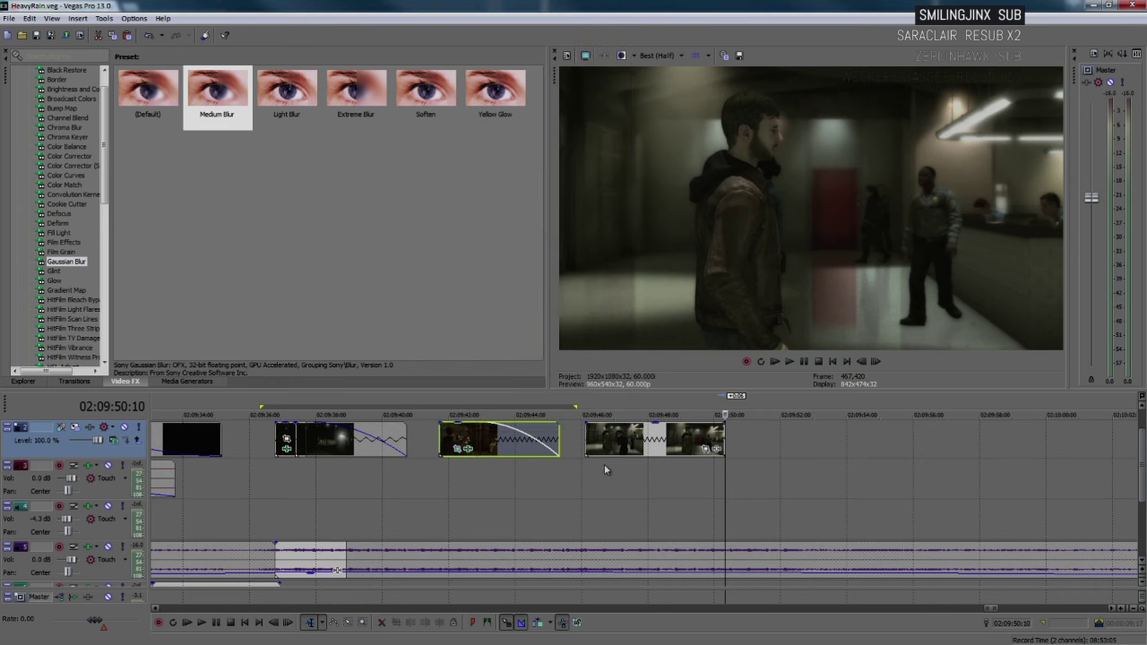
right_click(446, 438)
left_click(513, 147)
left_click(605, 437)
right_click(624, 436)
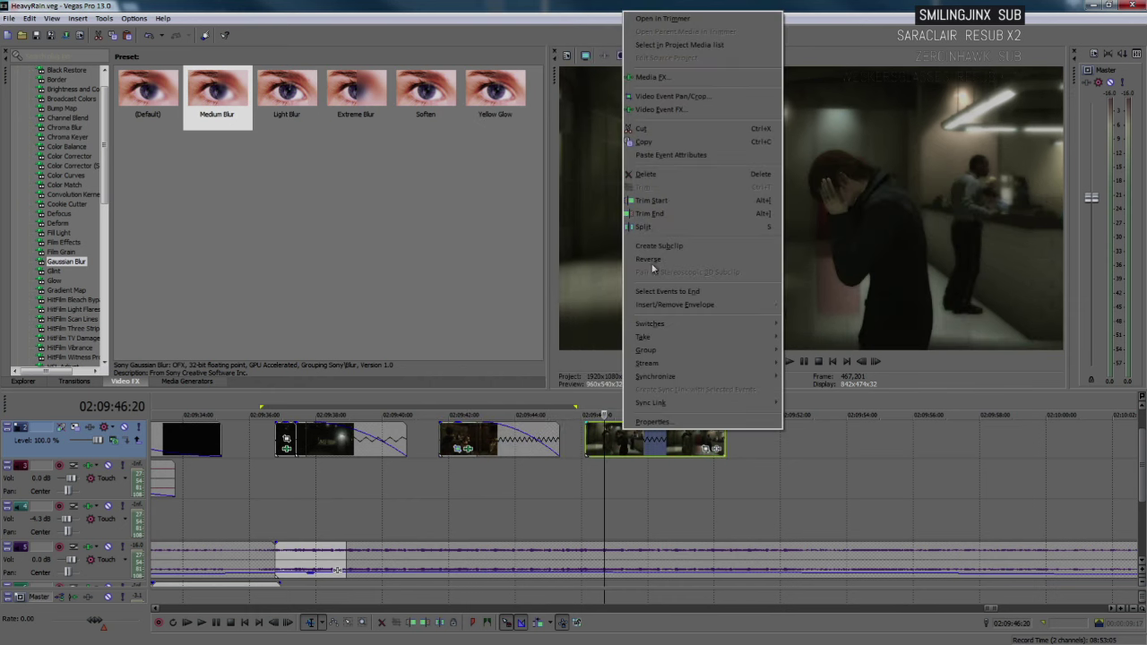
left_click(668, 158)
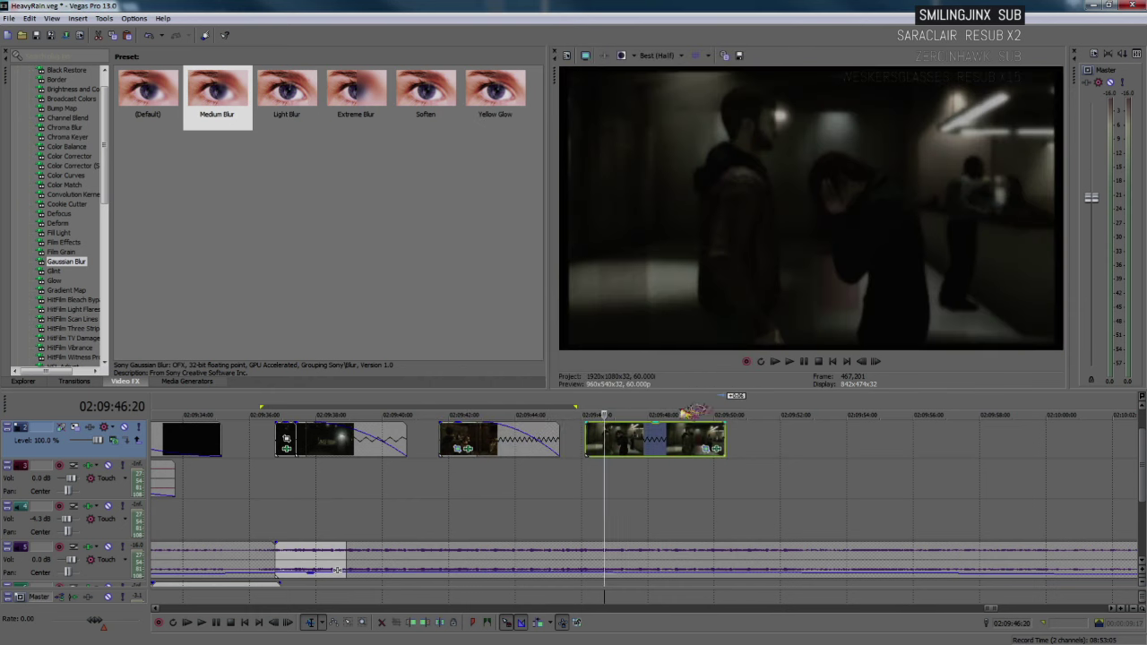
- Shift the crowd clip's last two Pan/Crop position keyframes to 00:00:02:25 and to the clip's end at about 00:00:04:06
left_click(592, 437)
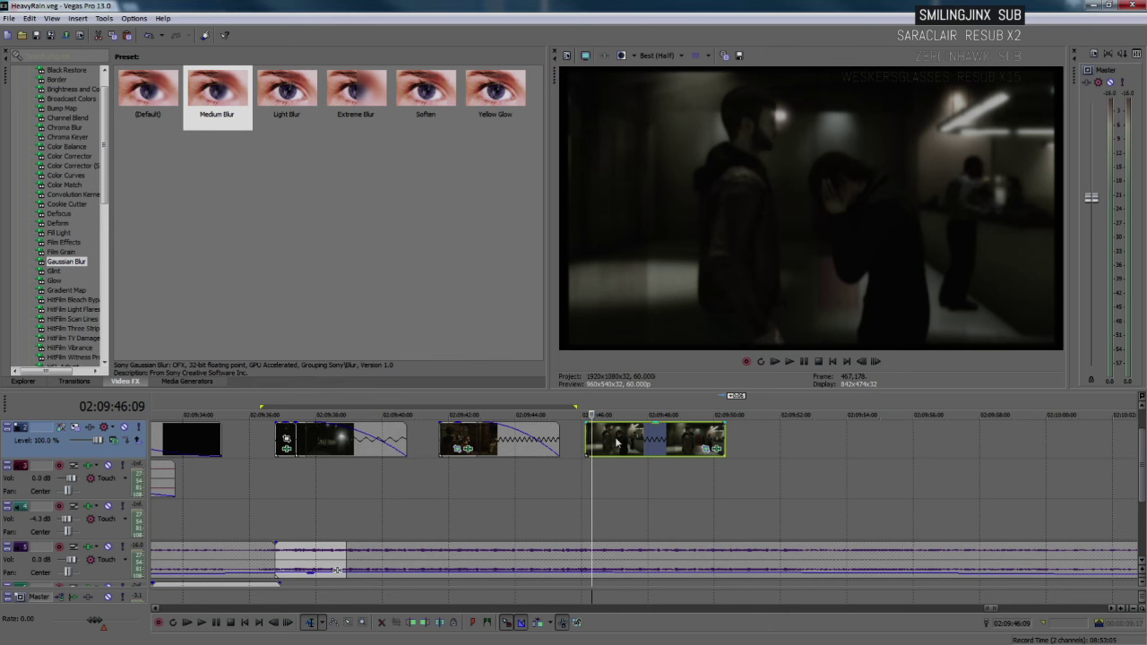
left_click(711, 449)
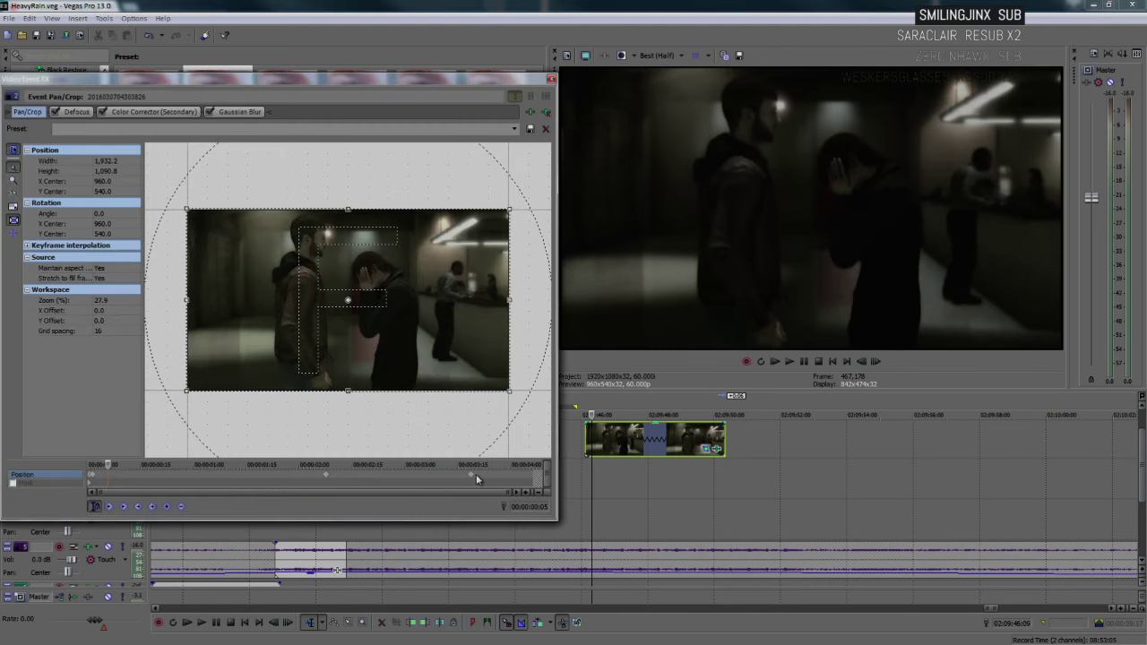
left_click(473, 480)
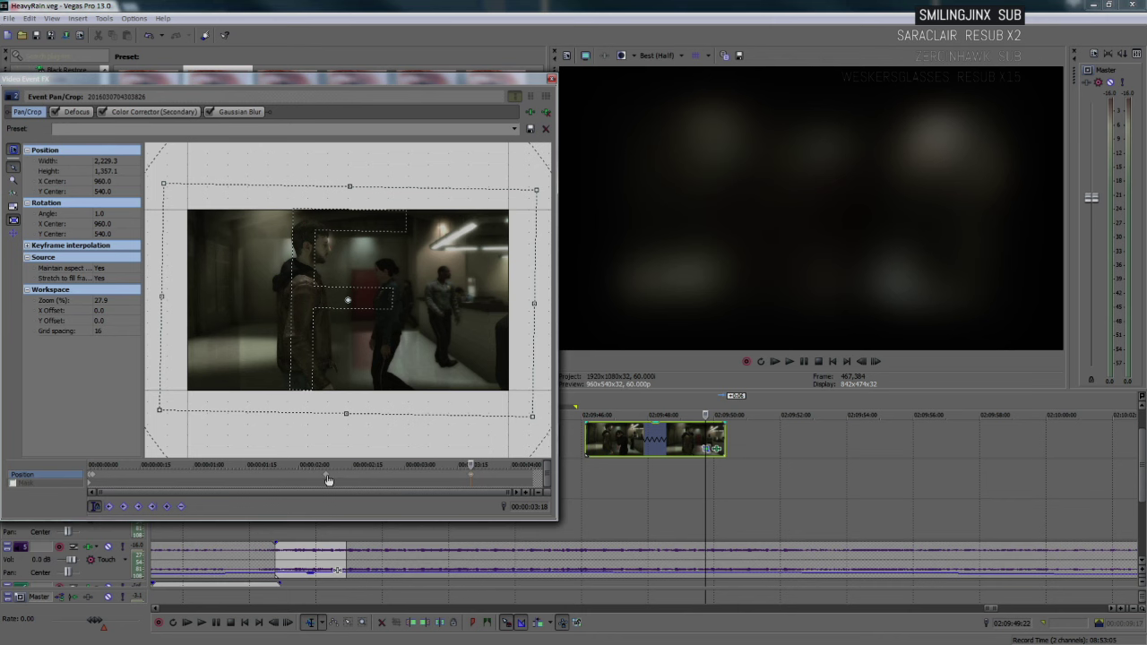
key("ctrl+Left")
left_click_drag(471, 479, 546, 480)
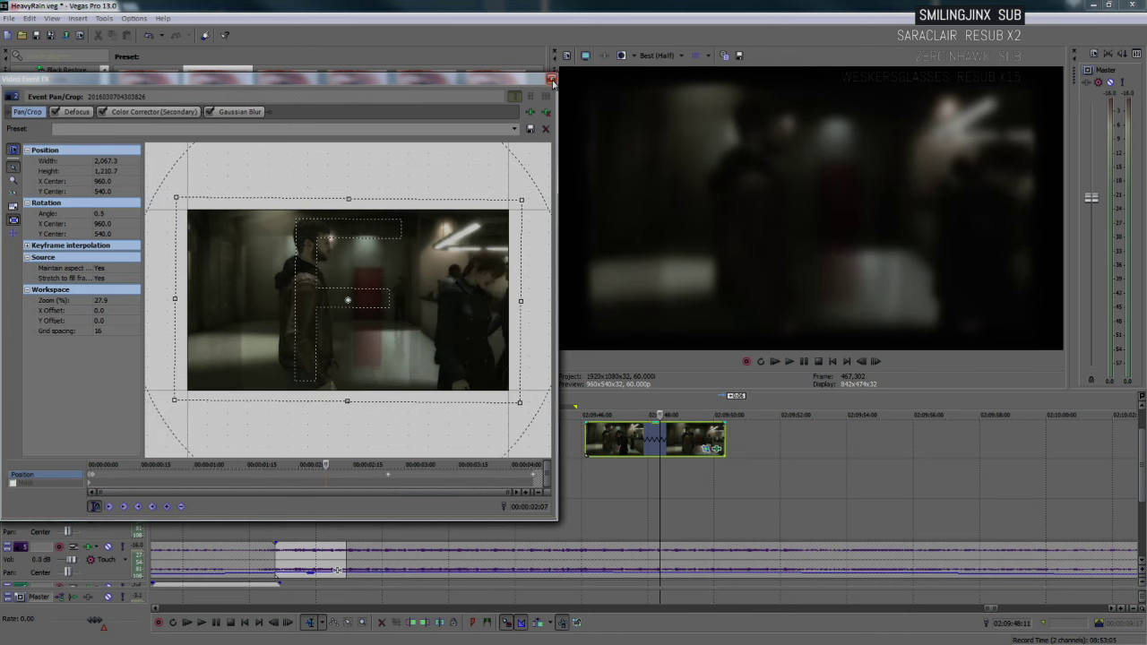
left_click(552, 81)
- Shift the crowd clip's last two Defocus and Gaussian Blur keyframes right so that the final ones sit at the clip's end
left_click(714, 449)
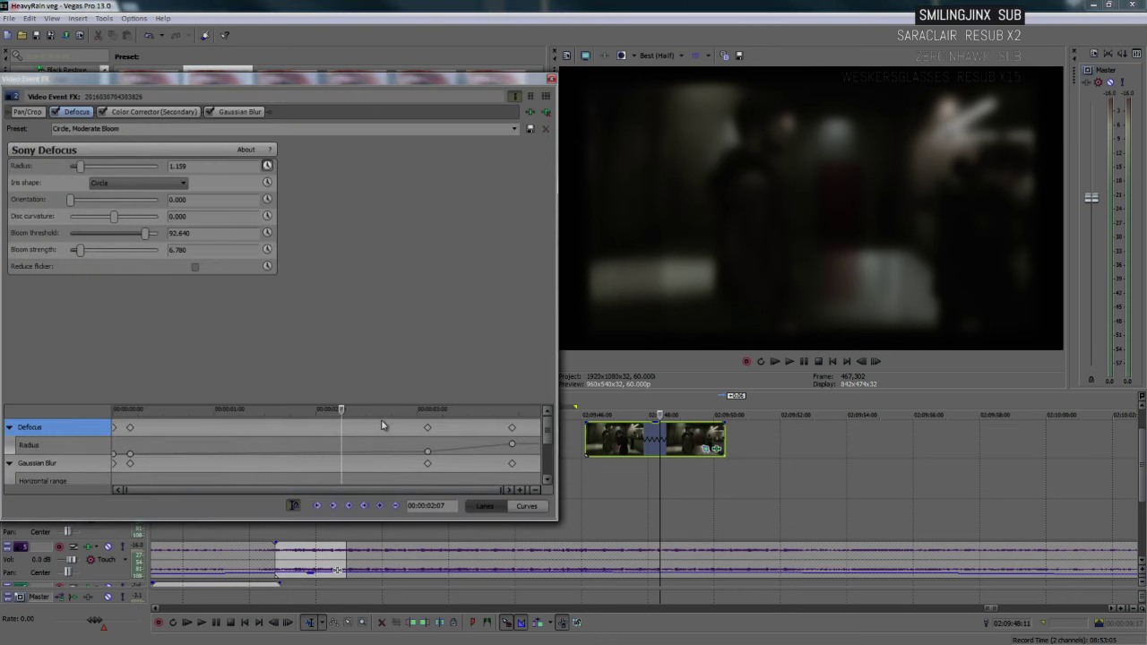
left_click(427, 428)
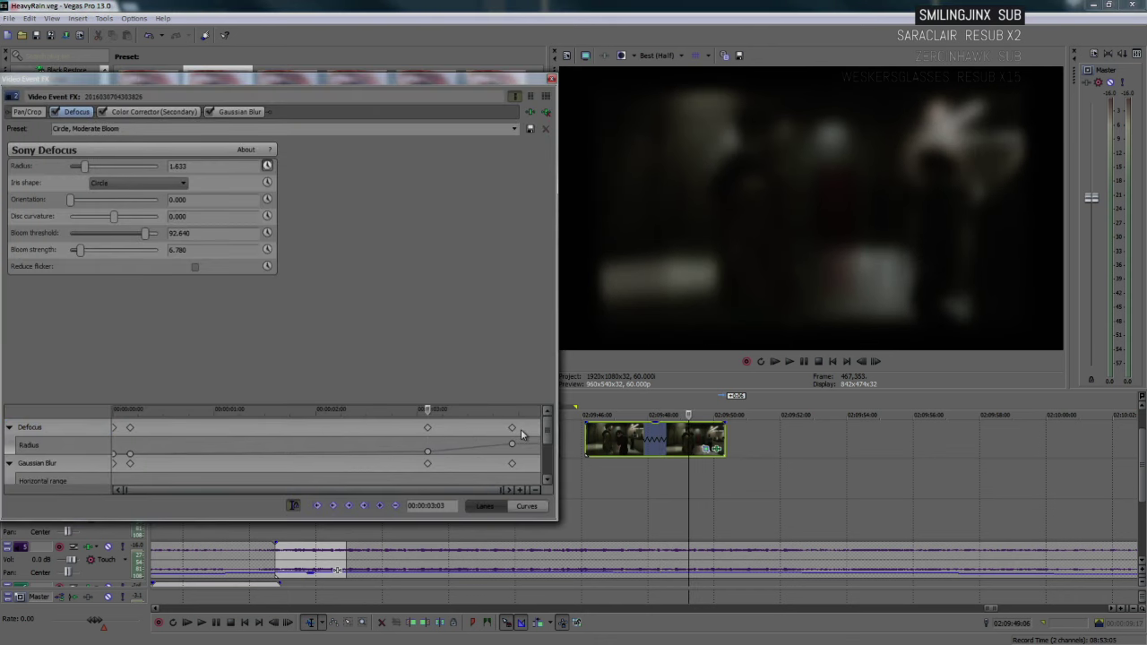
left_click_drag(512, 432, 545, 434)
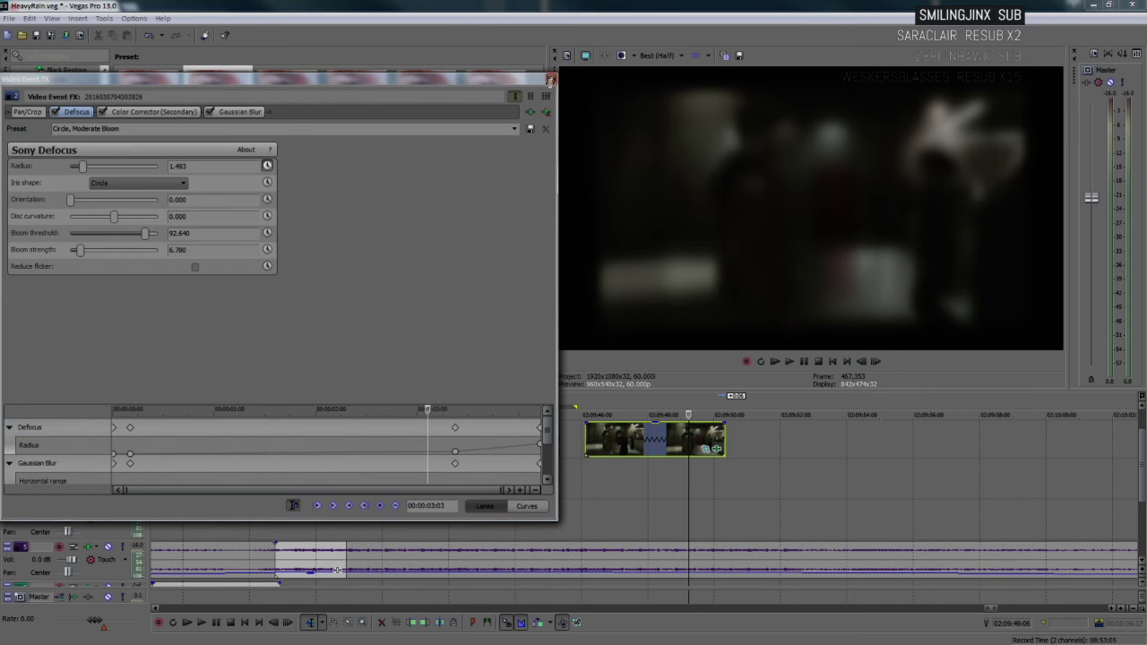
left_click(550, 79)
- Fade out the crowd clip over about three seconds, comparing its length with the carousel clip's fade-out
left_click(572, 426)
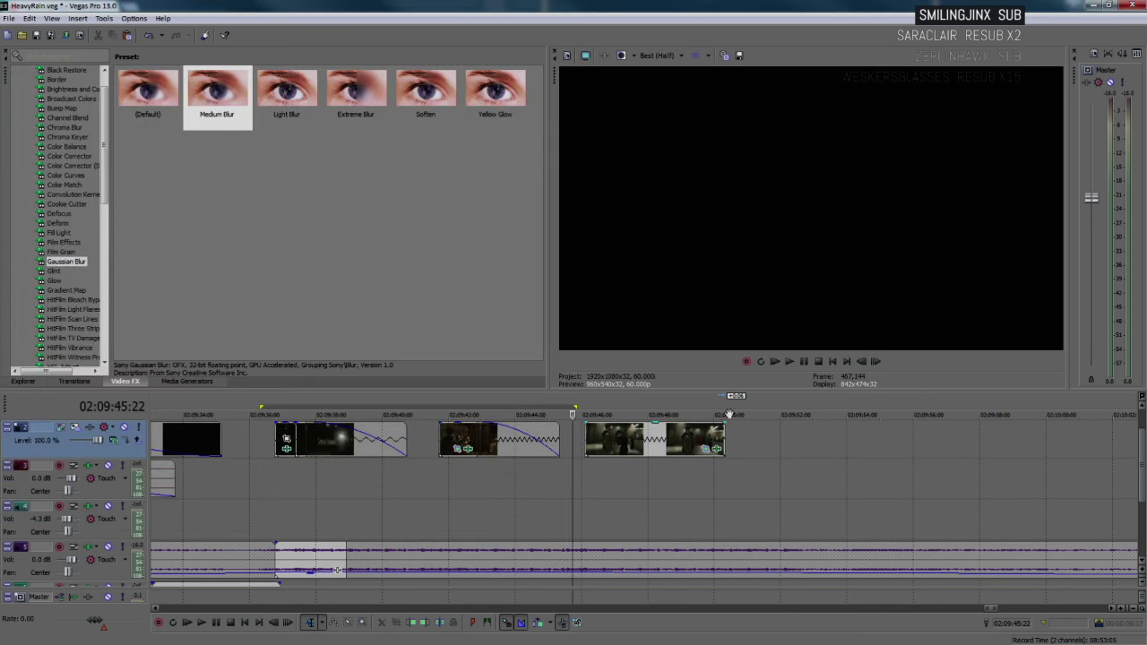
left_click_drag(734, 407, 624, 425)
left_click(755, 447)
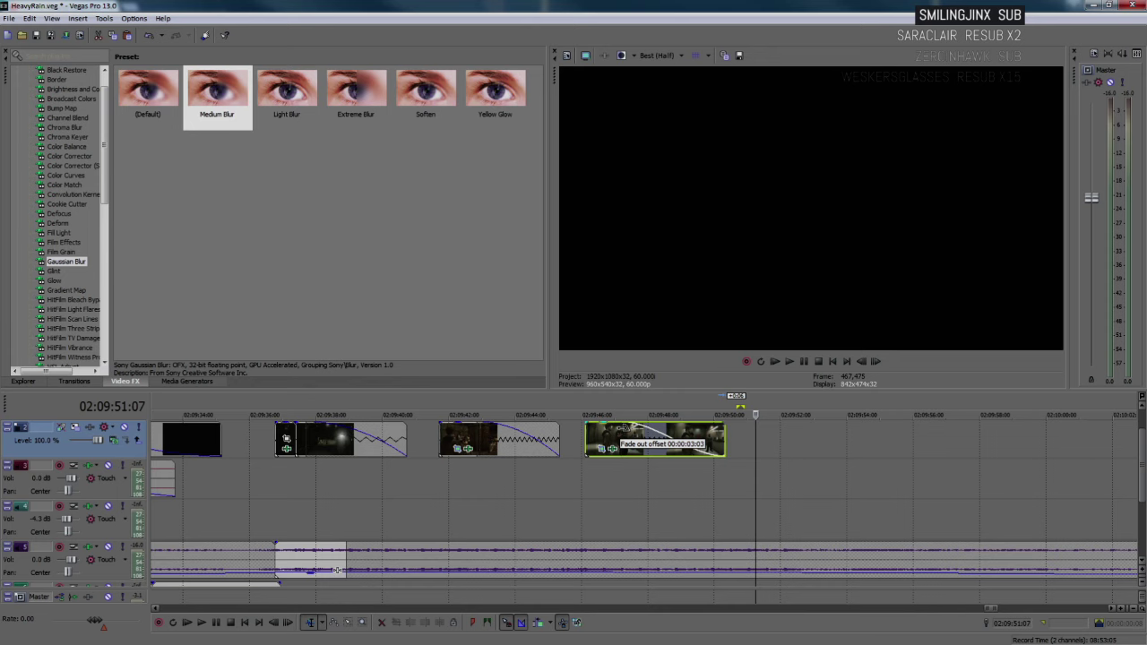
left_click_drag(484, 426, 455, 437)
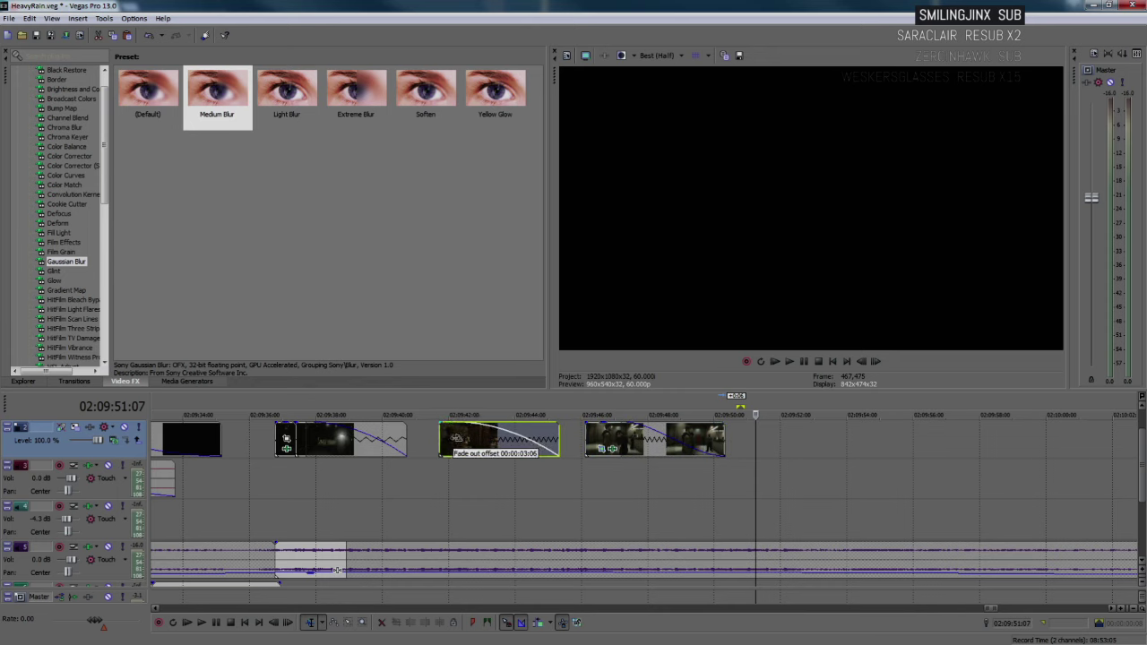
left_click_drag(619, 434, 594, 439)
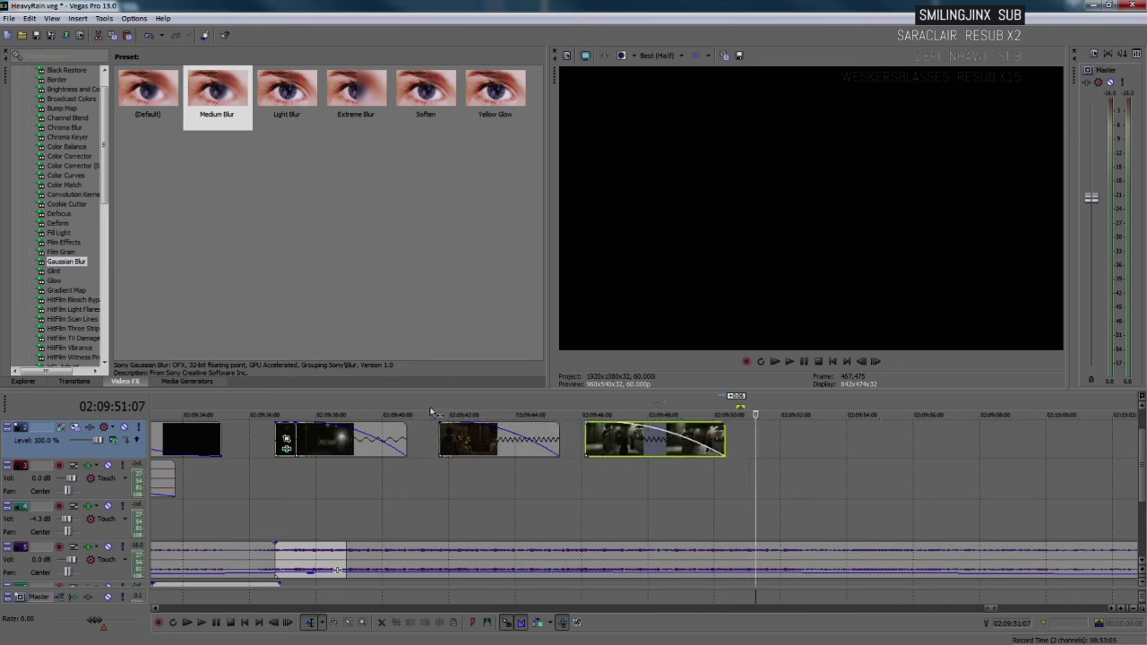
- Play back the carousel and crowd clips together from 02:09:41:08 to 02:09:50:26
left_click_drag(431, 411, 743, 414)
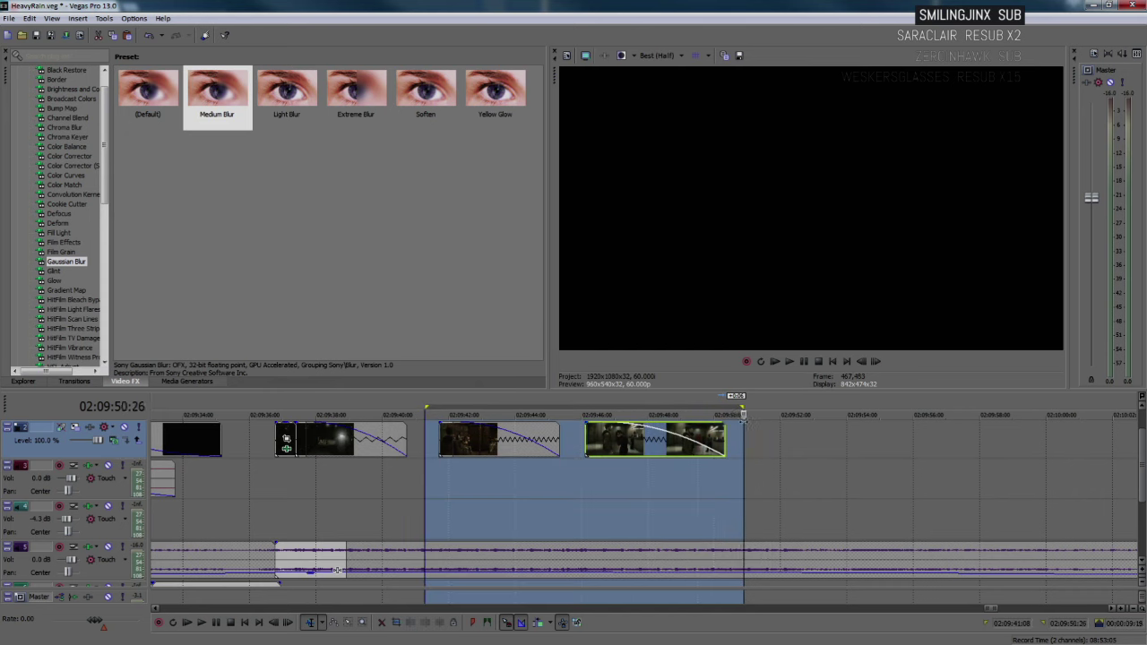
key("space")
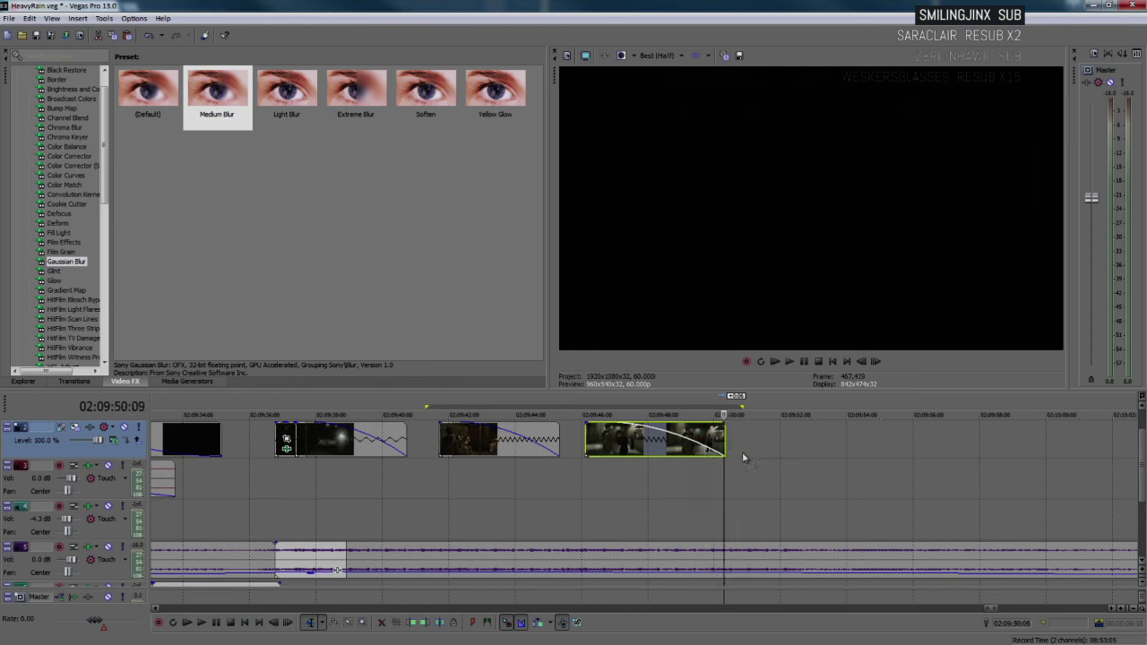
key("space")
left_click(698, 476)
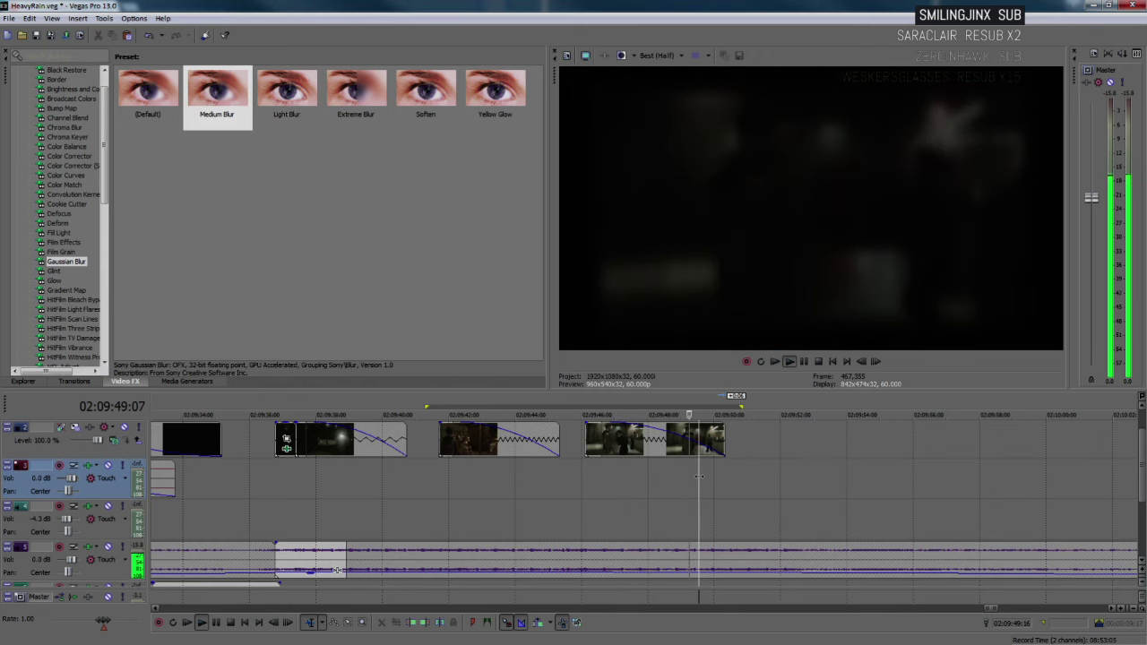
- Tilt the crowd clip's crop the opposite way, to about -1 degree at the middle position keyframe and about -2.6 degrees at the last
left_click(566, 440)
left_click(594, 442)
scroll(594, 443, "up", 3)
left_click(643, 448)
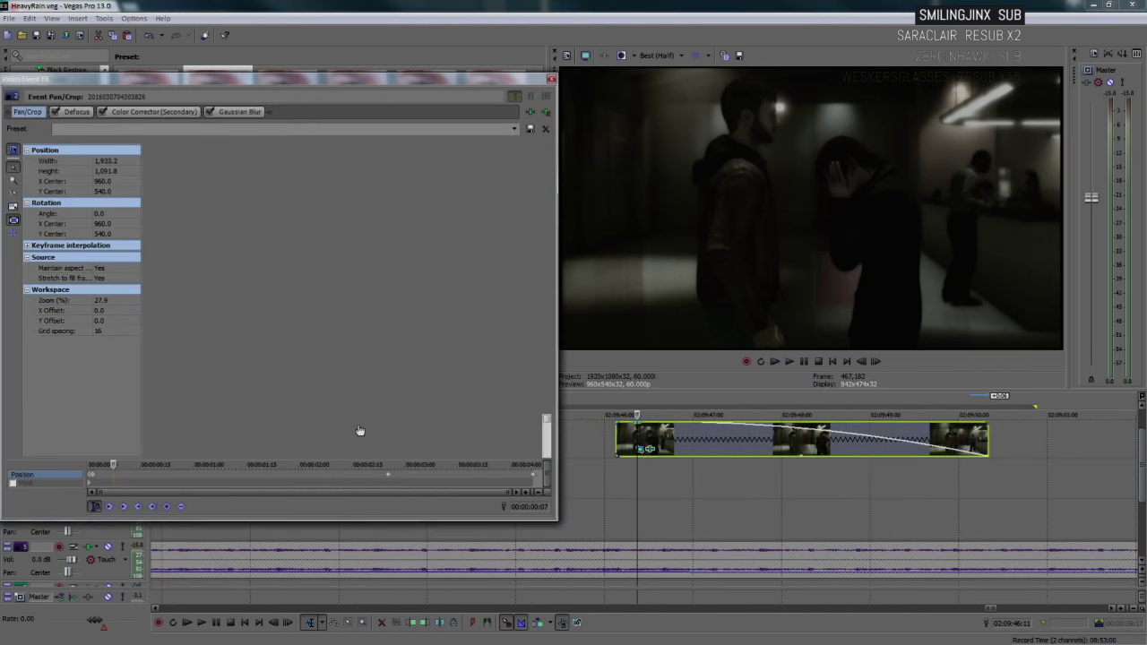
left_click(390, 479)
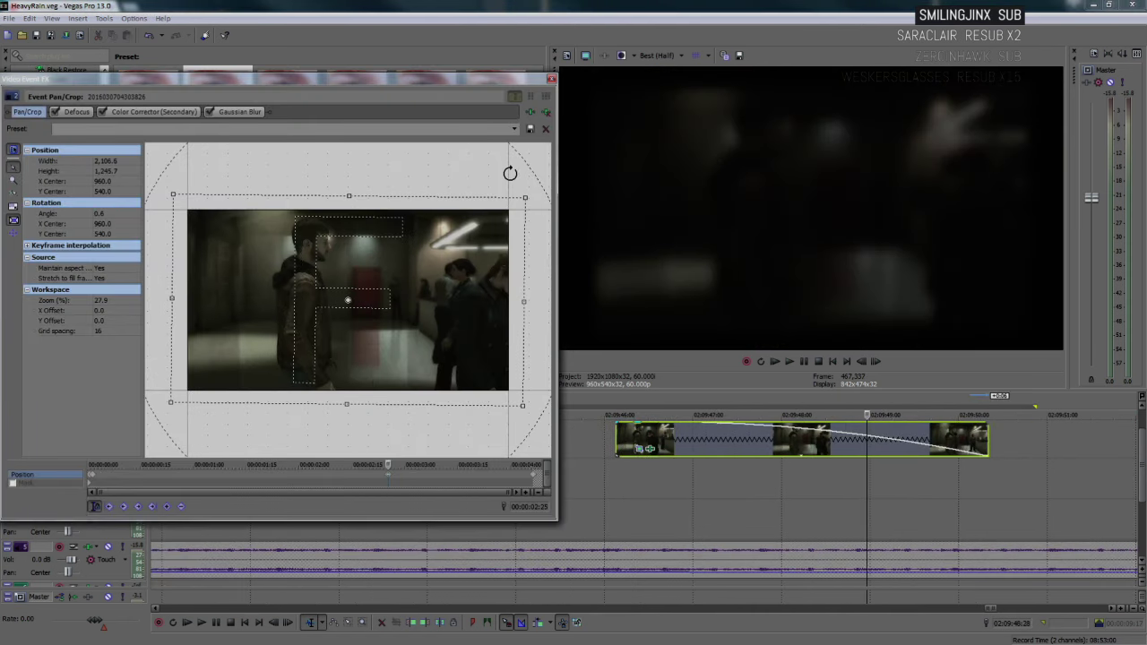
left_click_drag(512, 172, 509, 167)
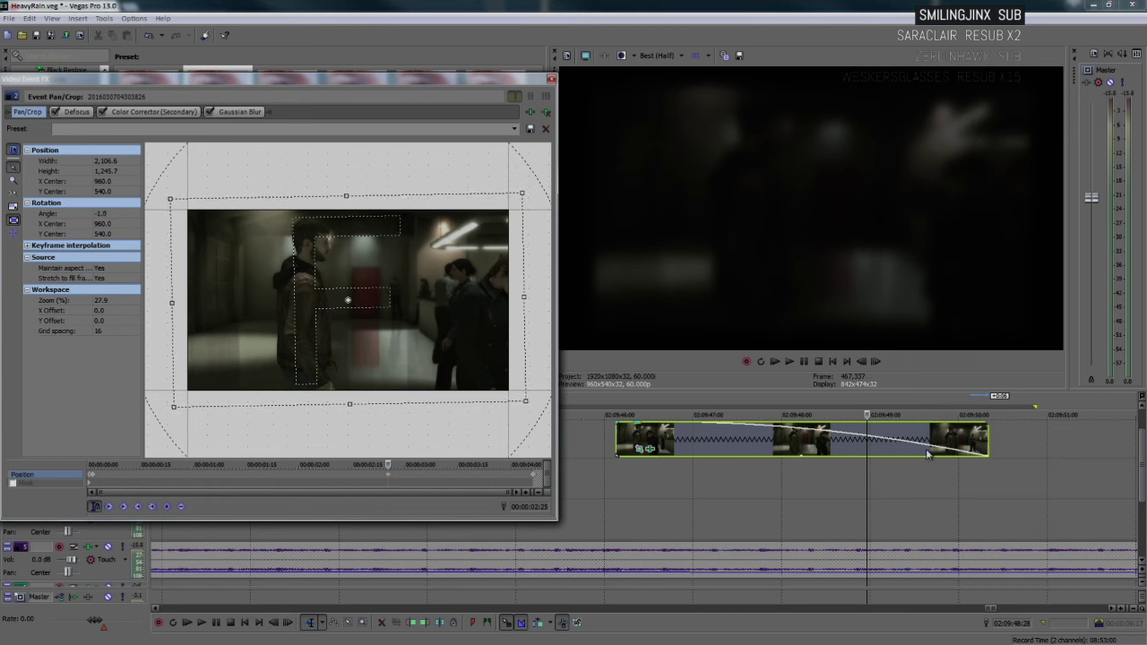
key("End")
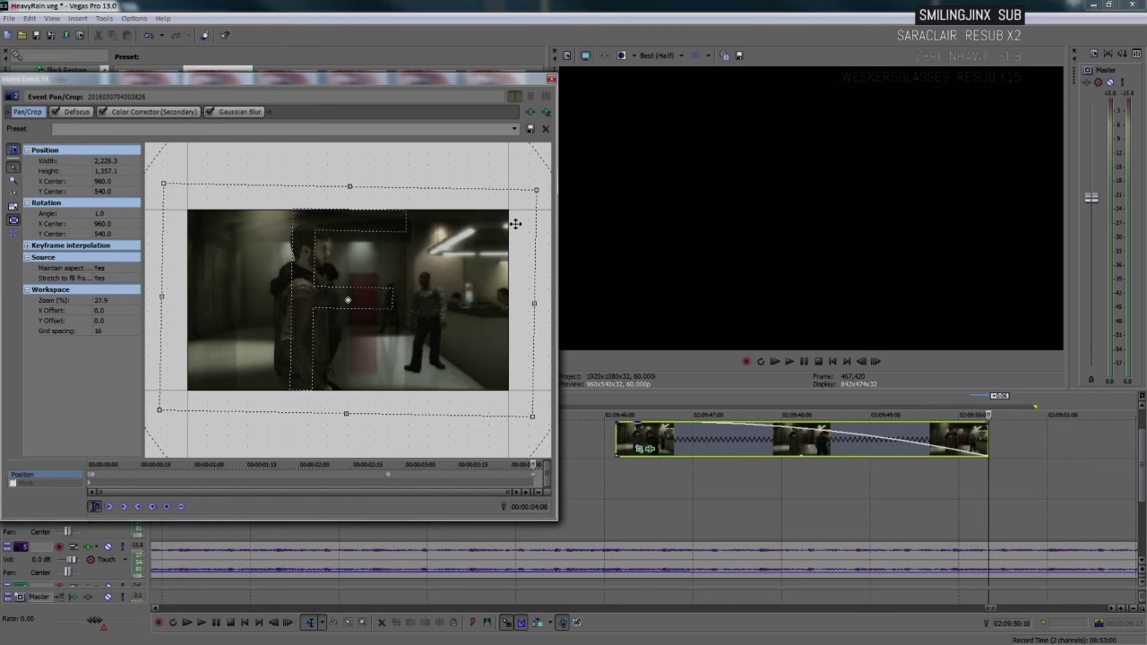
left_click_drag(504, 179, 499, 168)
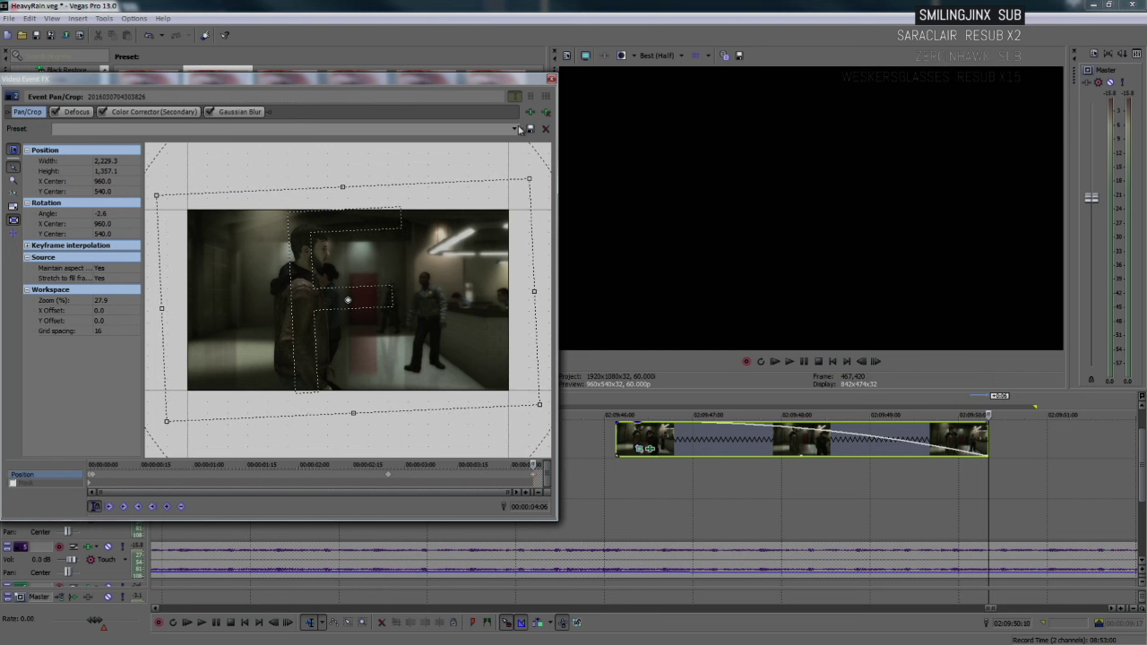
left_click(551, 81)
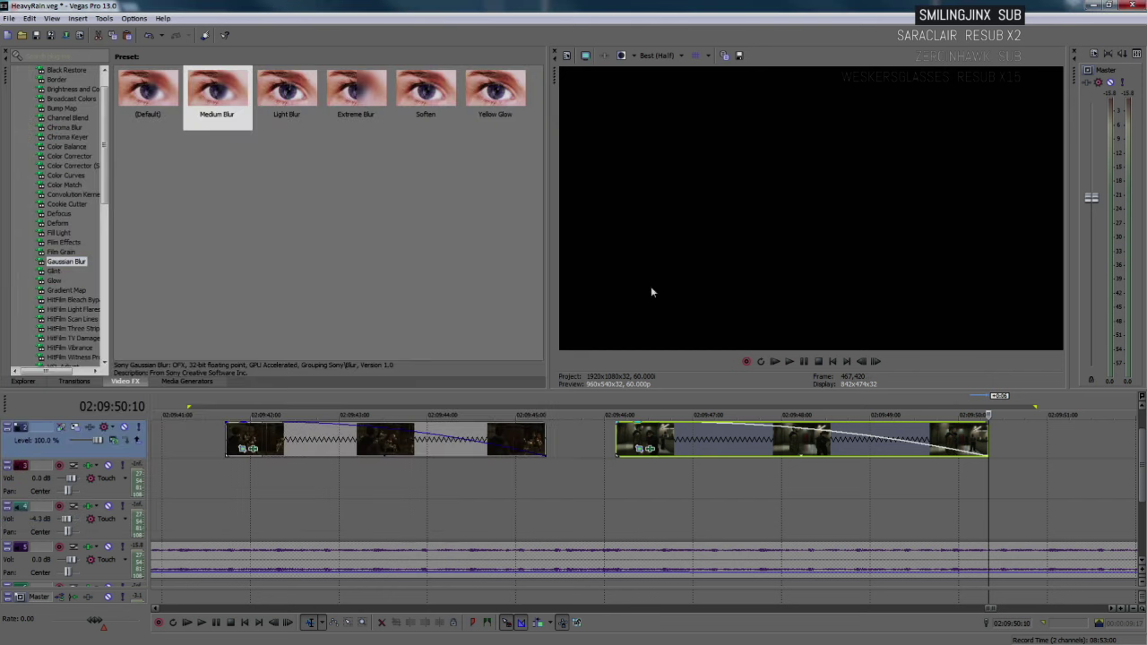
- Play the range over the carousel and crowd clips again to review the reversed tilt
scroll(548, 412, "down", 5)
left_click(445, 417)
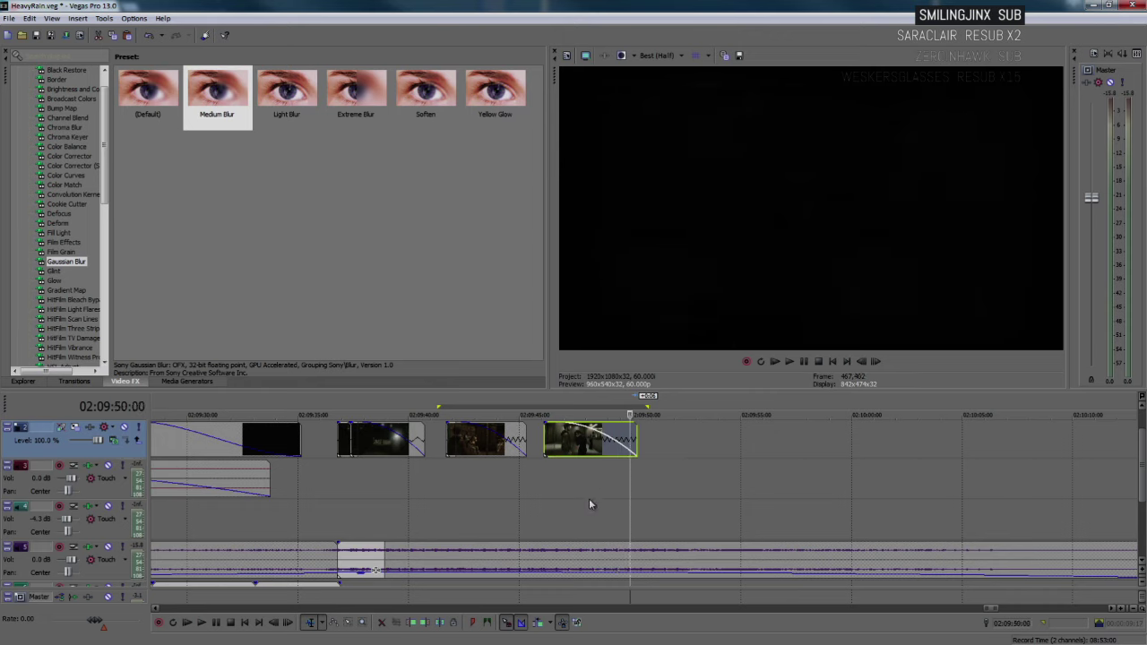
key("space")
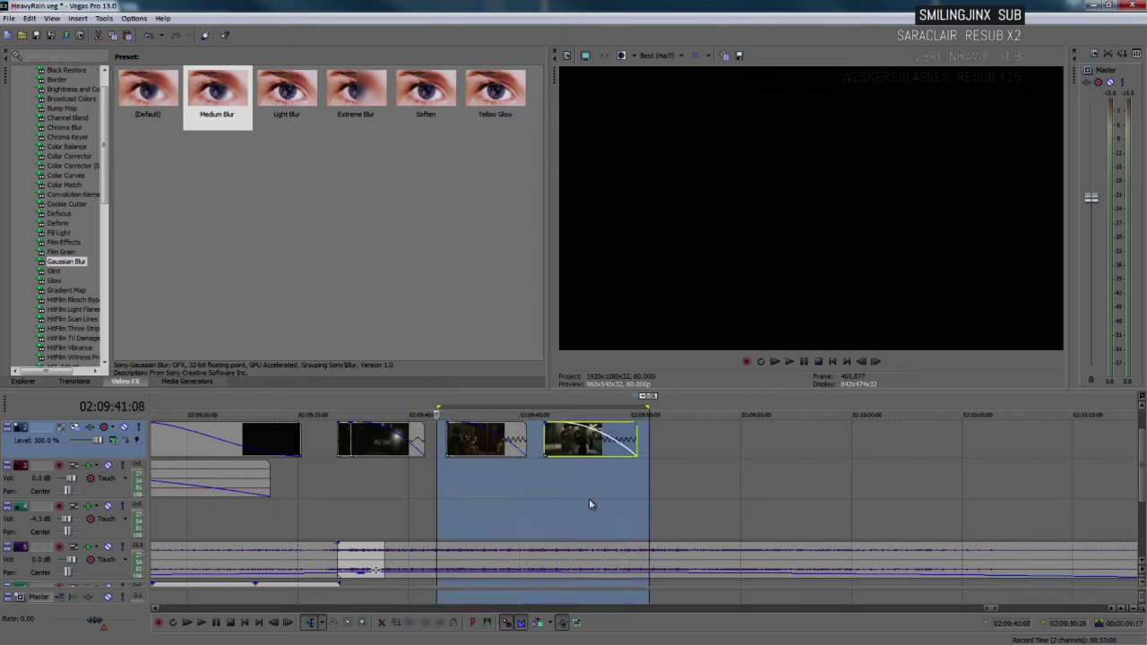
key("space")
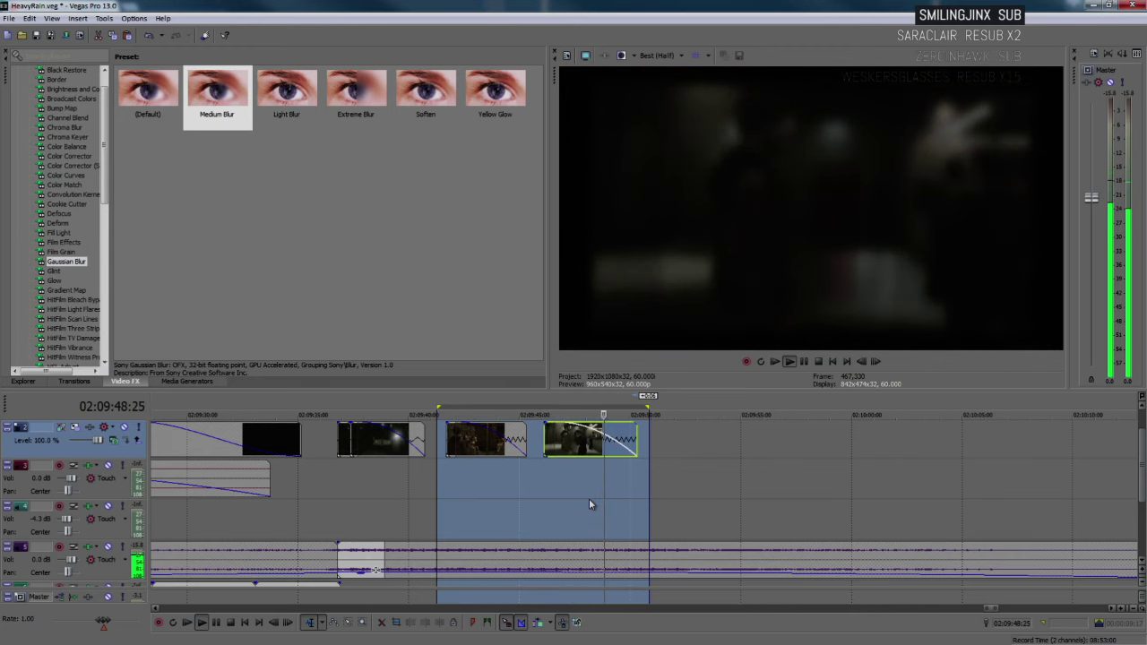
left_click(647, 484)
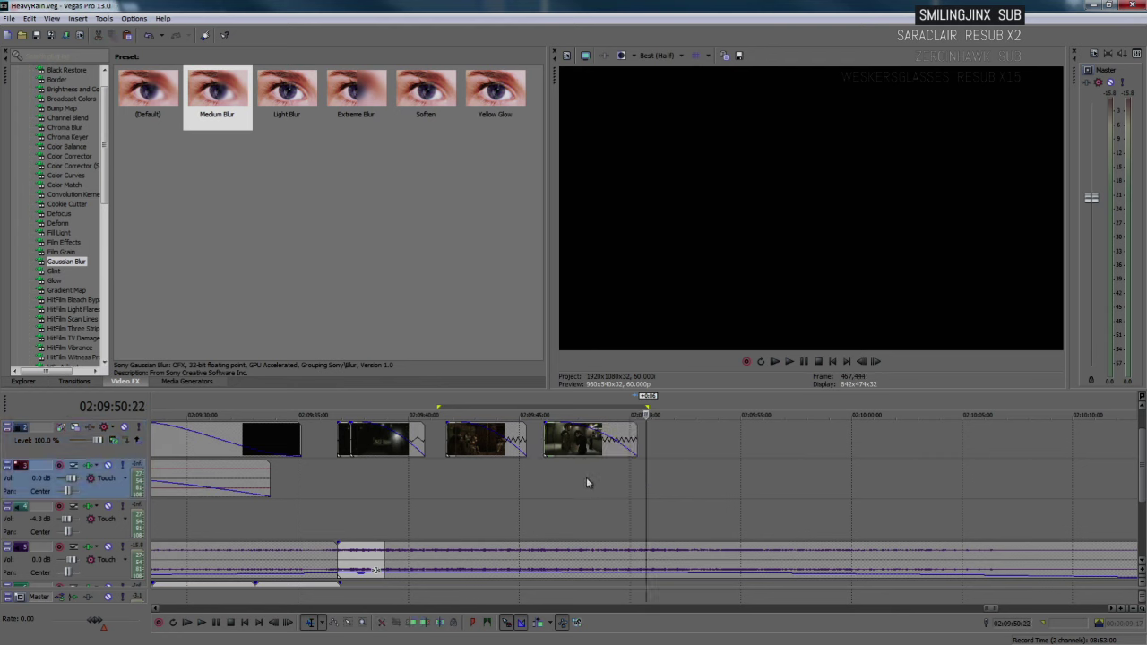
- Replay the crowd clip twice, from just before and near its start, to its fade-out
left_click(536, 467)
key("space")
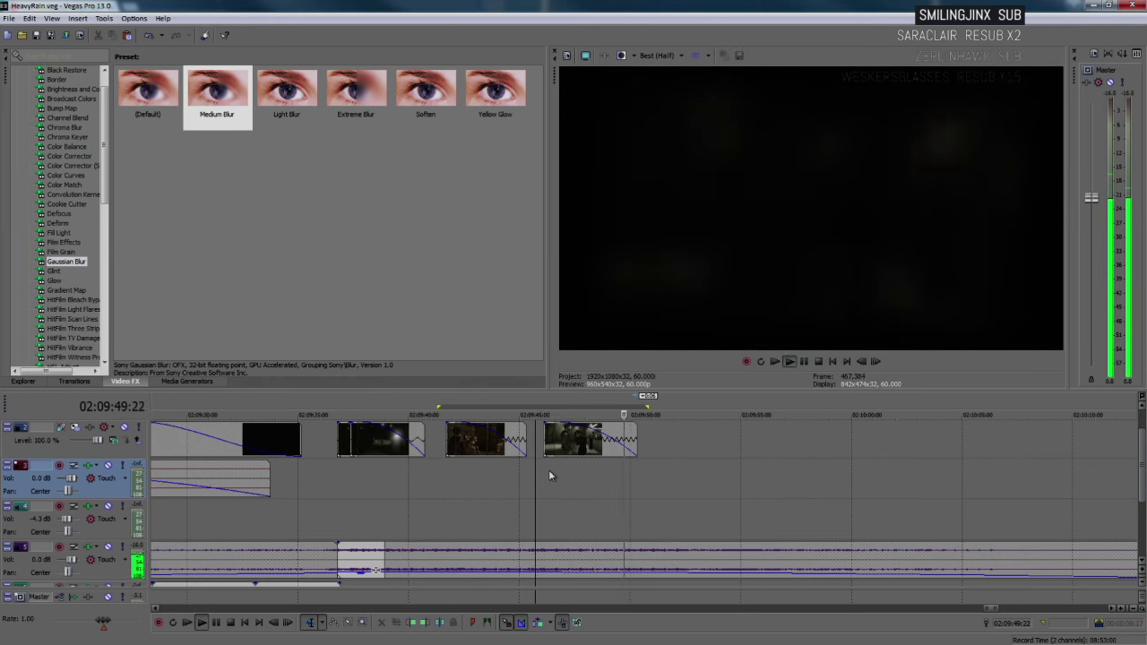
key("Return")
left_click(548, 470)
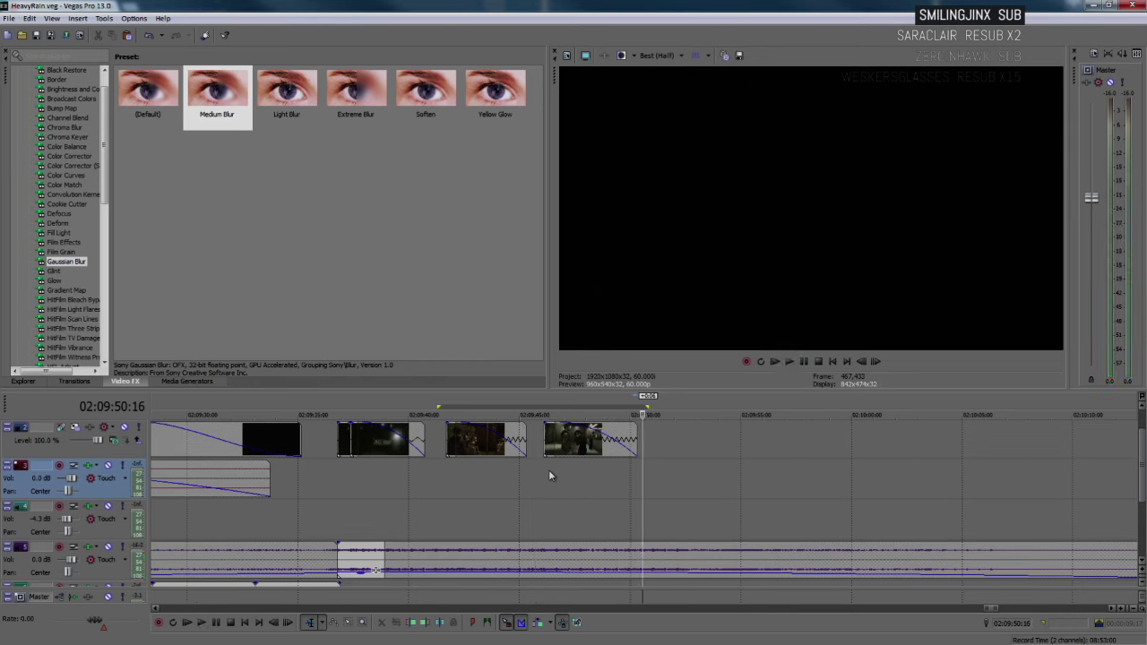
key("space")
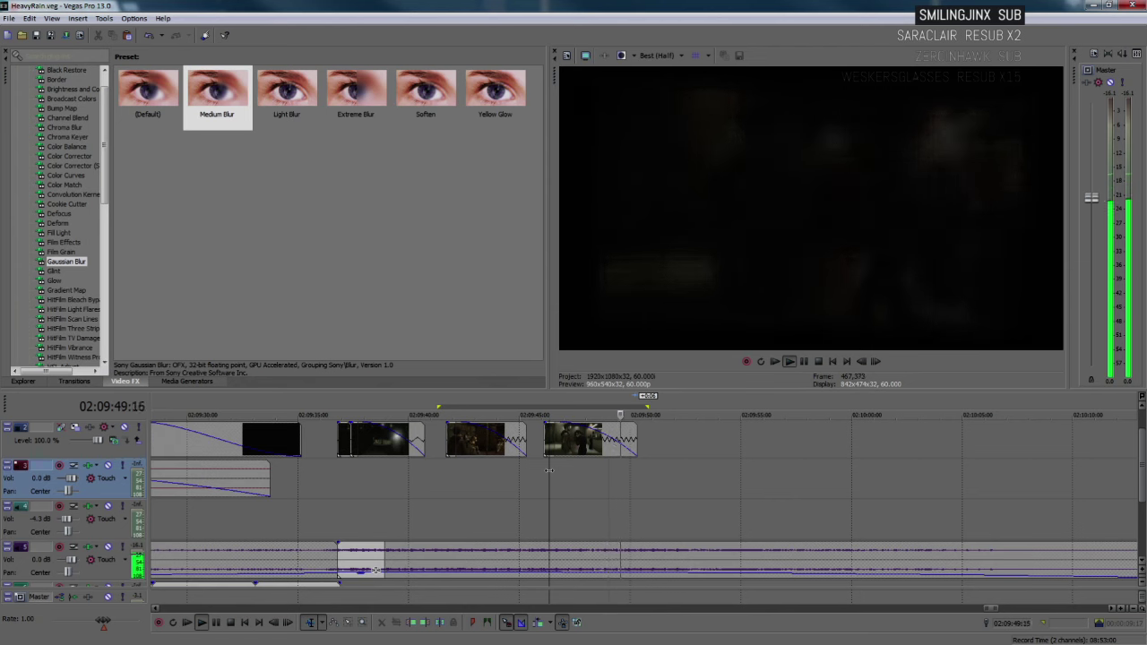
key("space")
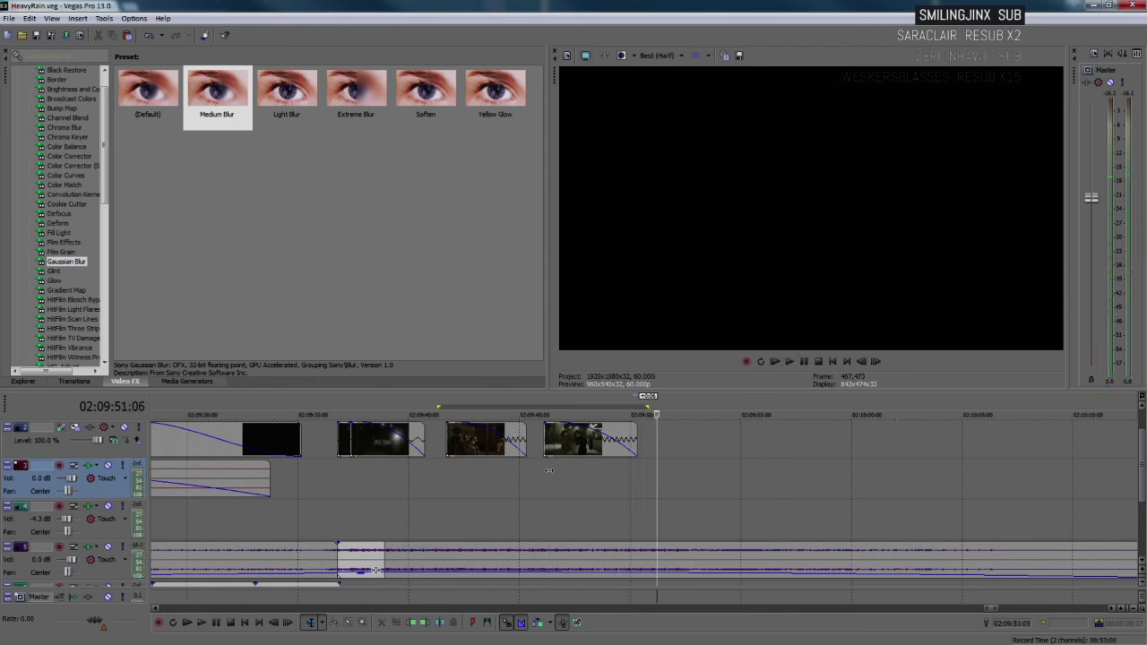
- Search the earlier part of the timeline for the mall crowd scene near 00:26:46:02
scroll(591, 483, "down", 5)
scroll(428, 466, "down", 3)
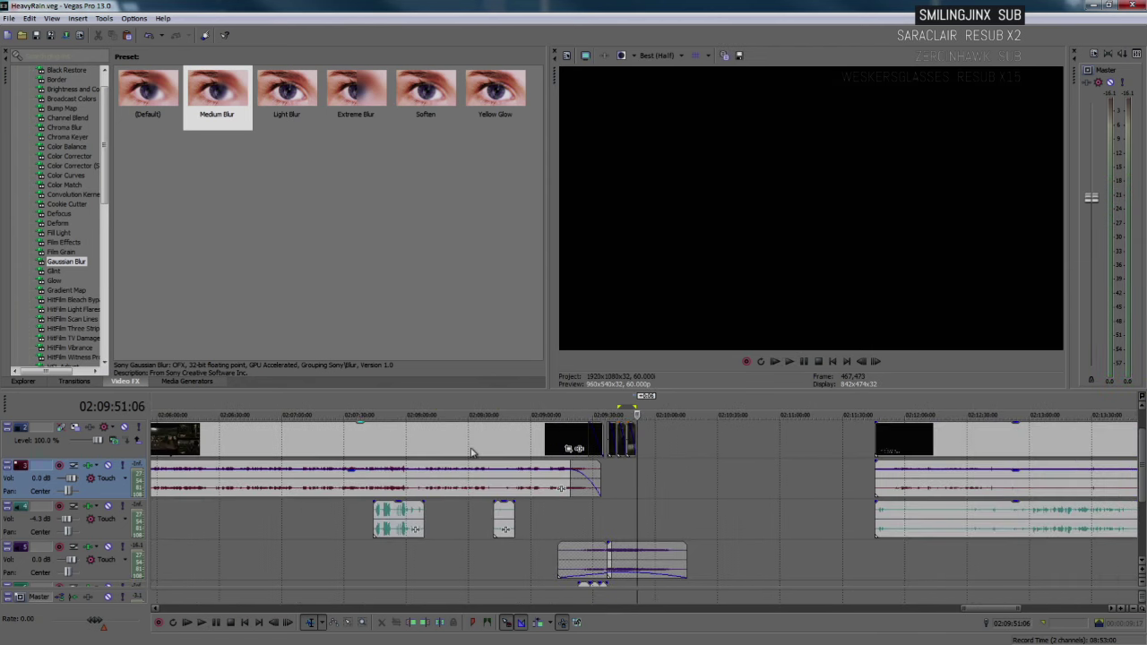
left_click(468, 450)
scroll(466, 448, "down", 6)
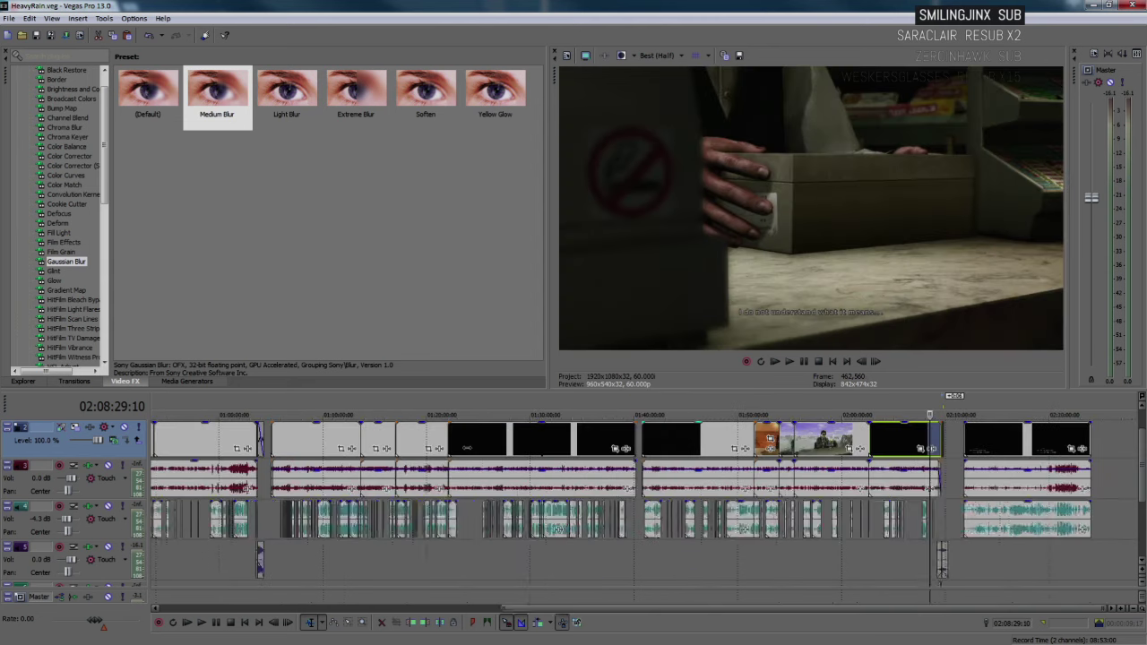
left_click(292, 446)
scroll(330, 453, "up", 4)
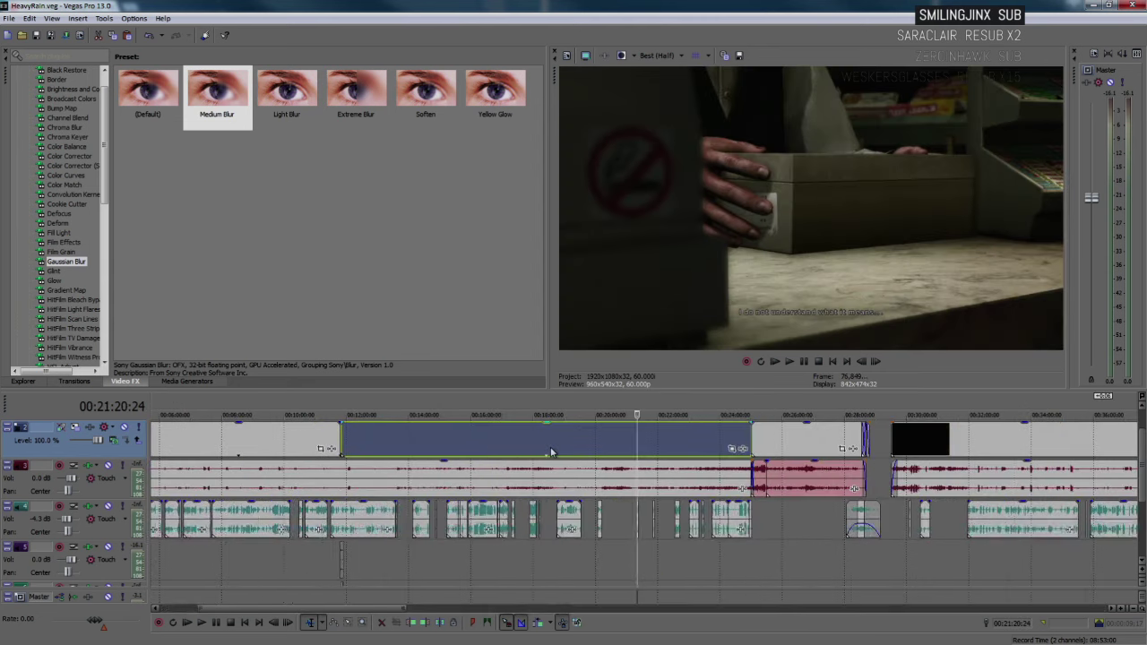
left_click(786, 434)
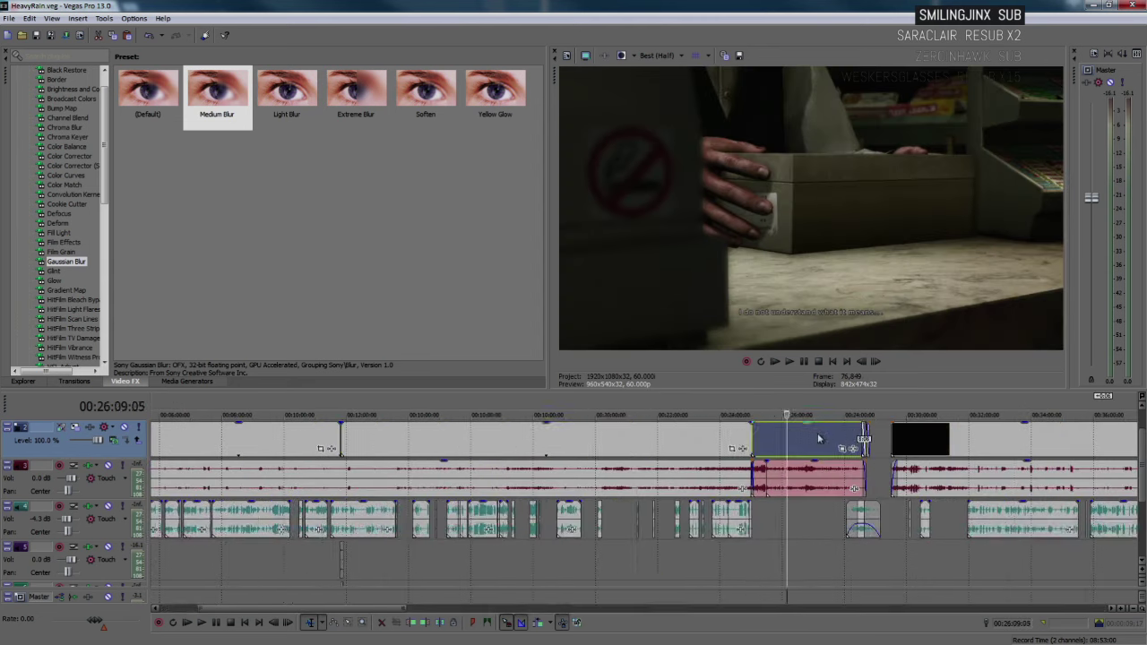
left_click(711, 439)
left_click(805, 437)
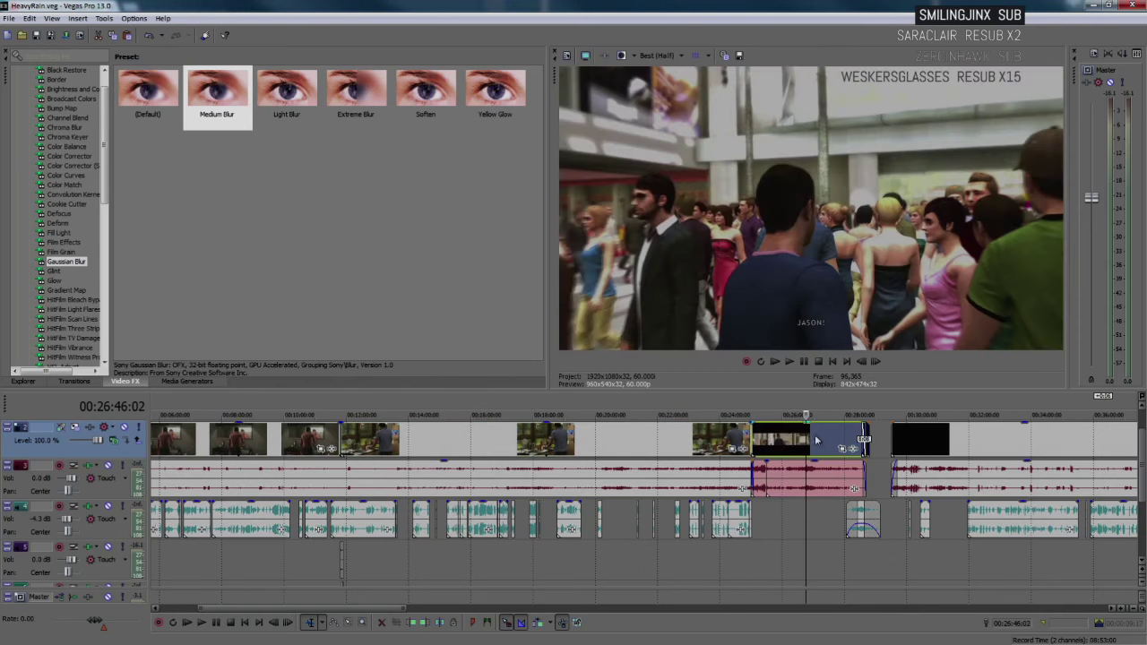
- Review the opening credits footage after the mall scene, playing it from about 00:25:34:08 to look for another flash shot
left_click(838, 438)
scroll(821, 438, "up", 1)
left_click(560, 445)
scroll(560, 445, "up", 2)
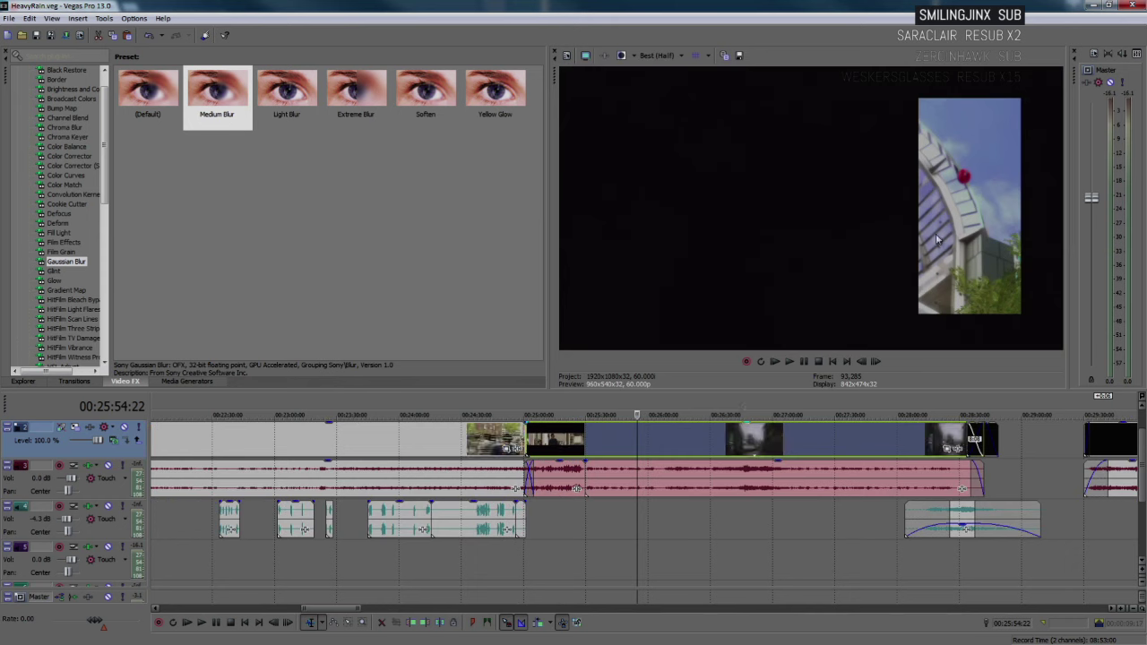
left_click(593, 445)
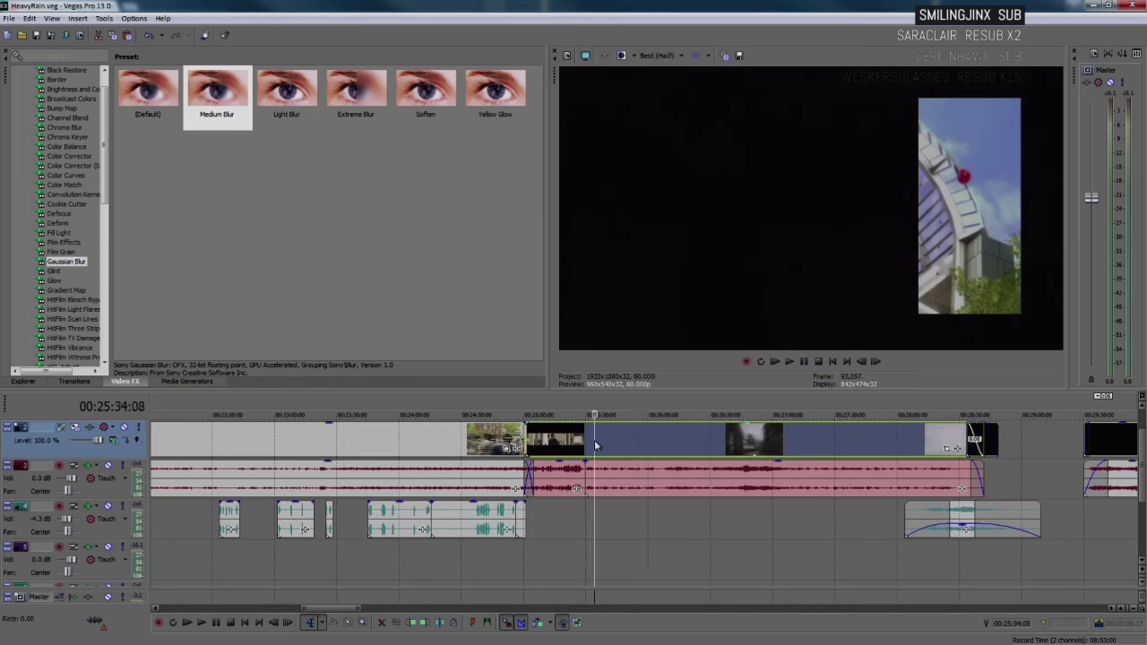
key("space")
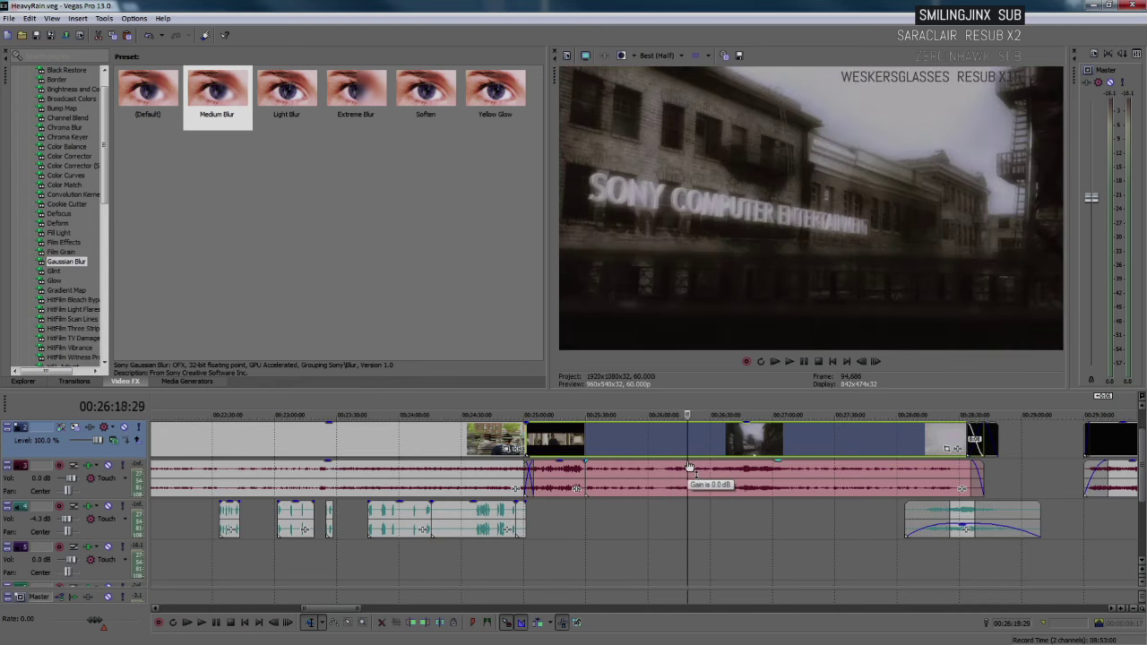
- Search the later footage around 00:51:35 for the shot of the origami figure in the man's open hand
scroll(689, 462, "down", 5)
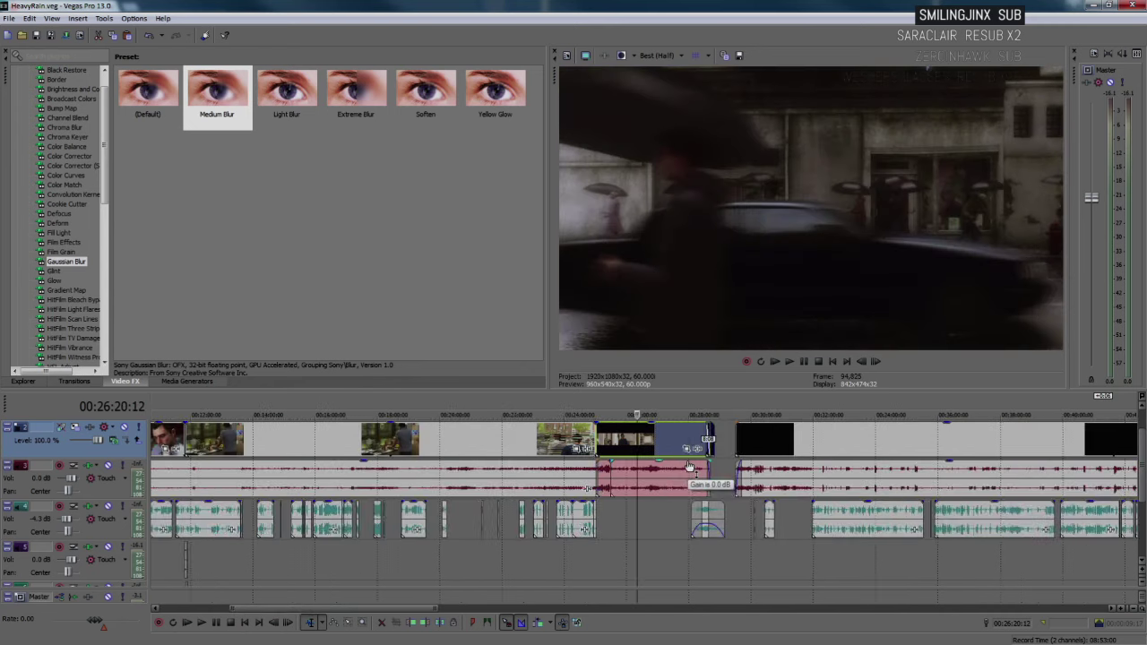
scroll(689, 466, "down", 3)
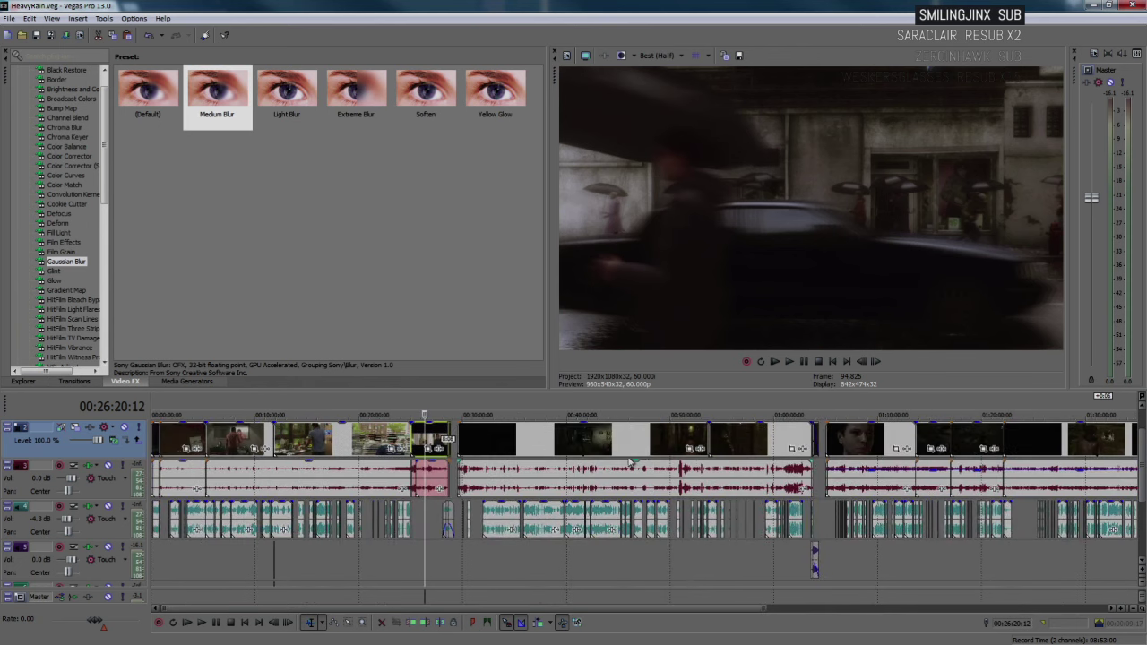
left_click(740, 435)
scroll(614, 465, "up", 4)
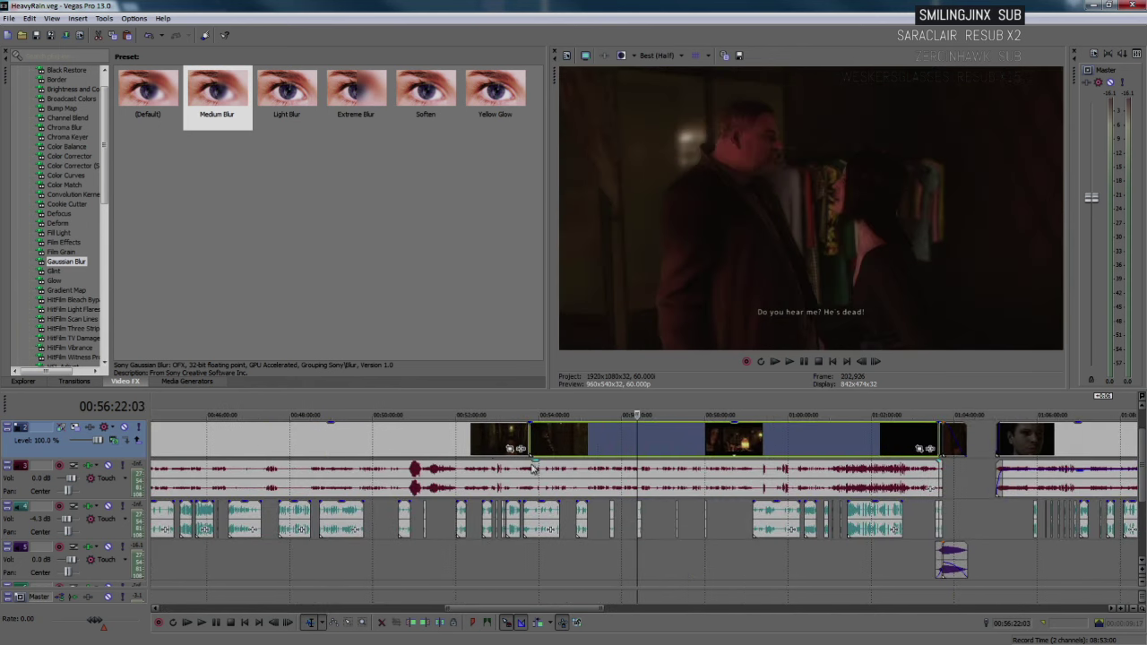
left_click(477, 443)
left_click(439, 447)
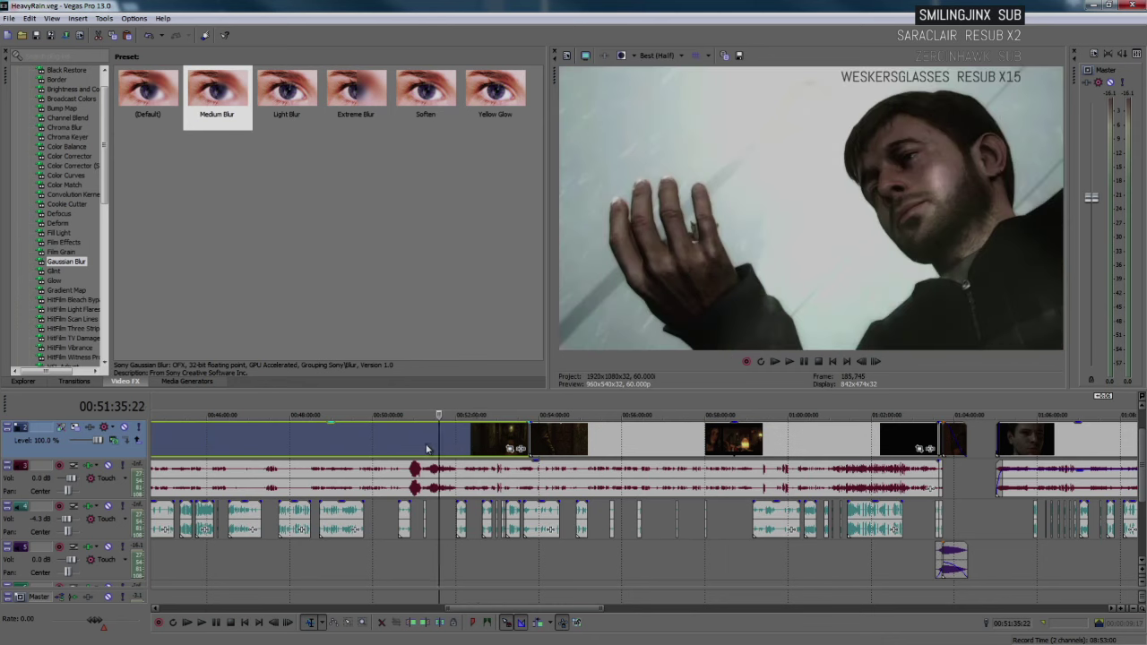
key("j")
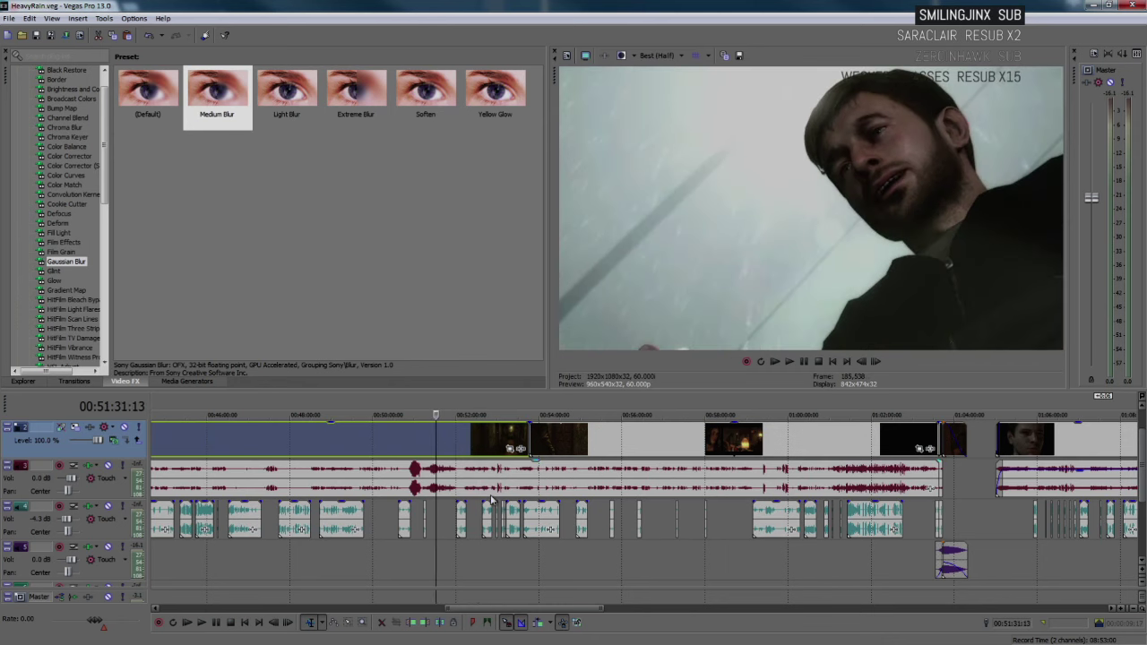
key("l")
key("l")
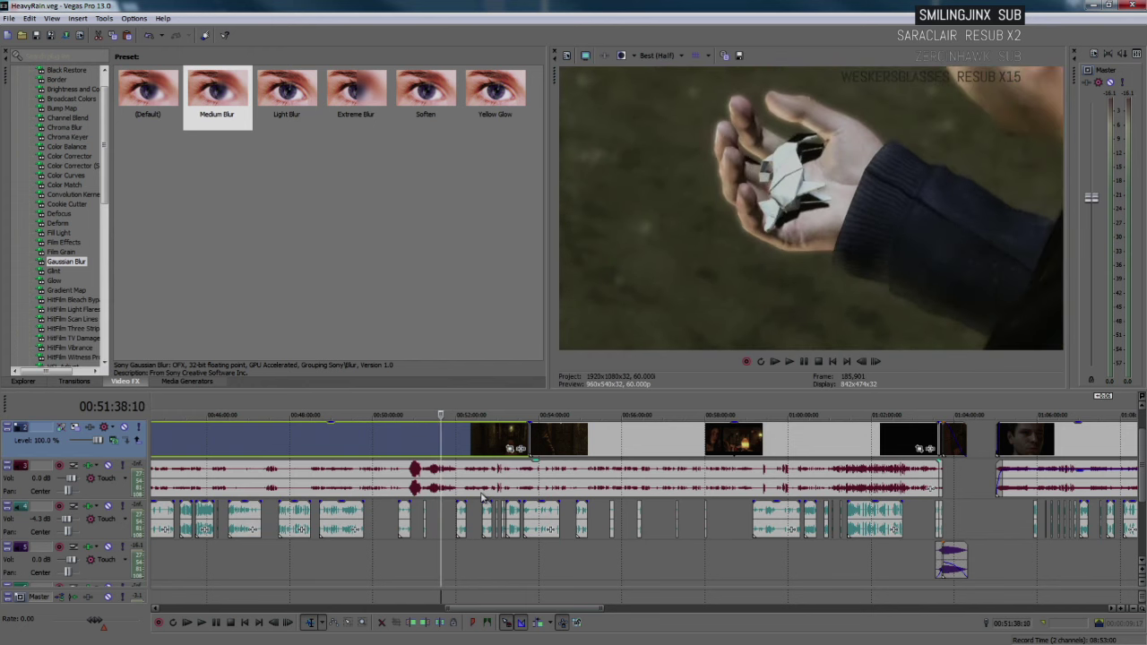
- Isolate the shot of the hand holding the origami figure between 00:51:36:18 and 00:51:39:06 on the video track and copy it
scroll(482, 498, "up", 3)
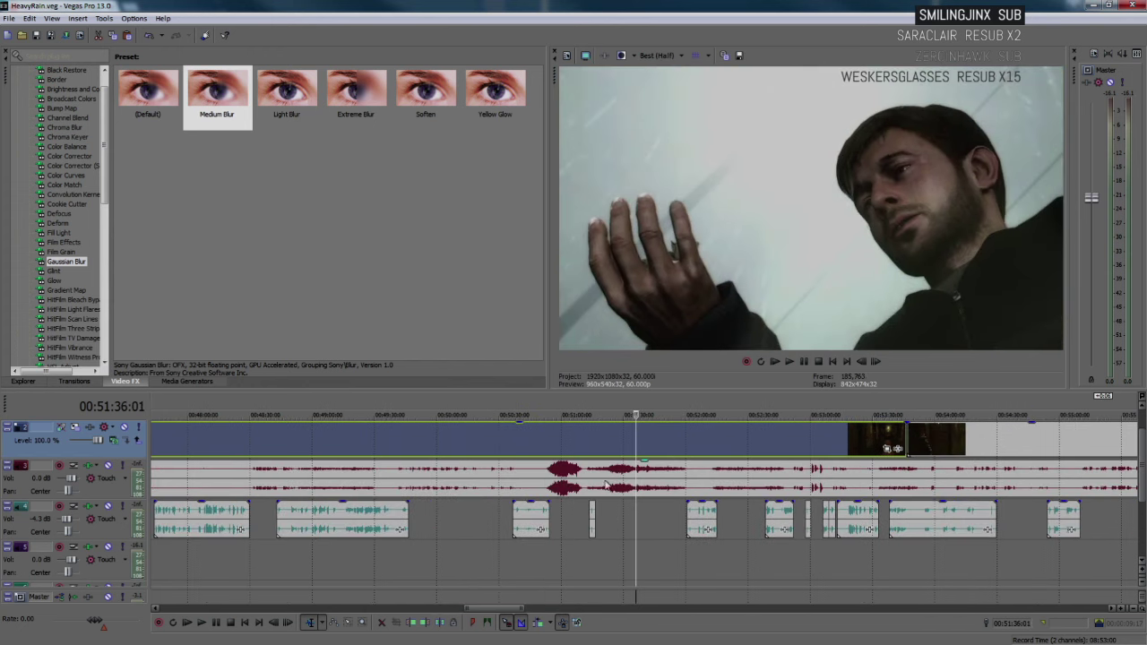
scroll(582, 489, "up", 2)
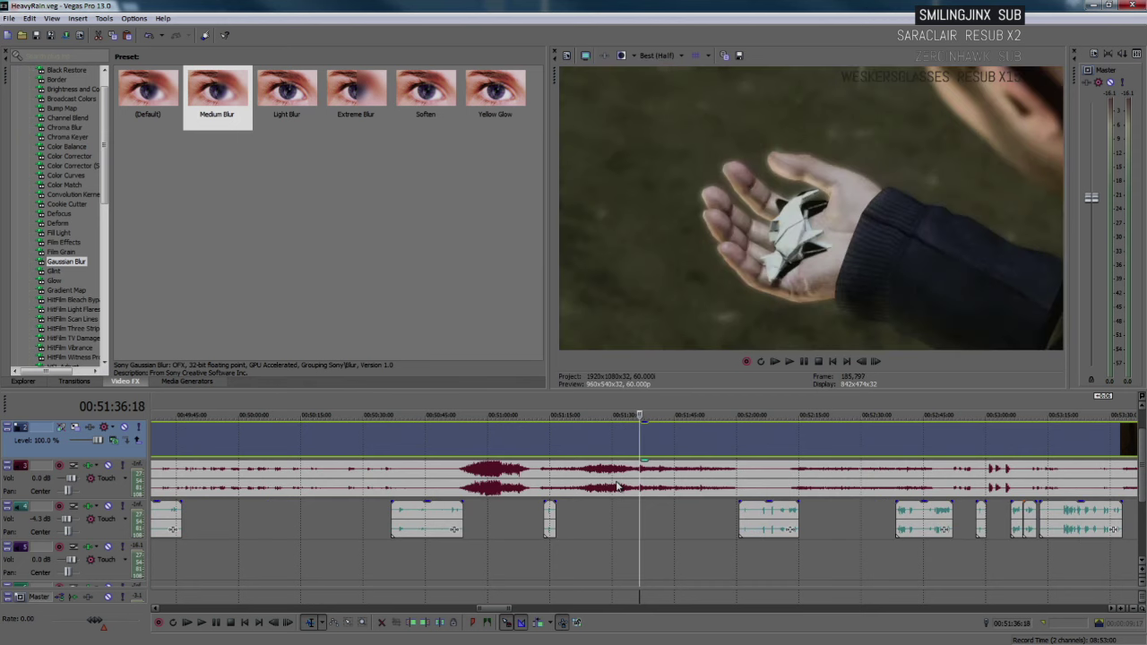
scroll(617, 486, "up", 2)
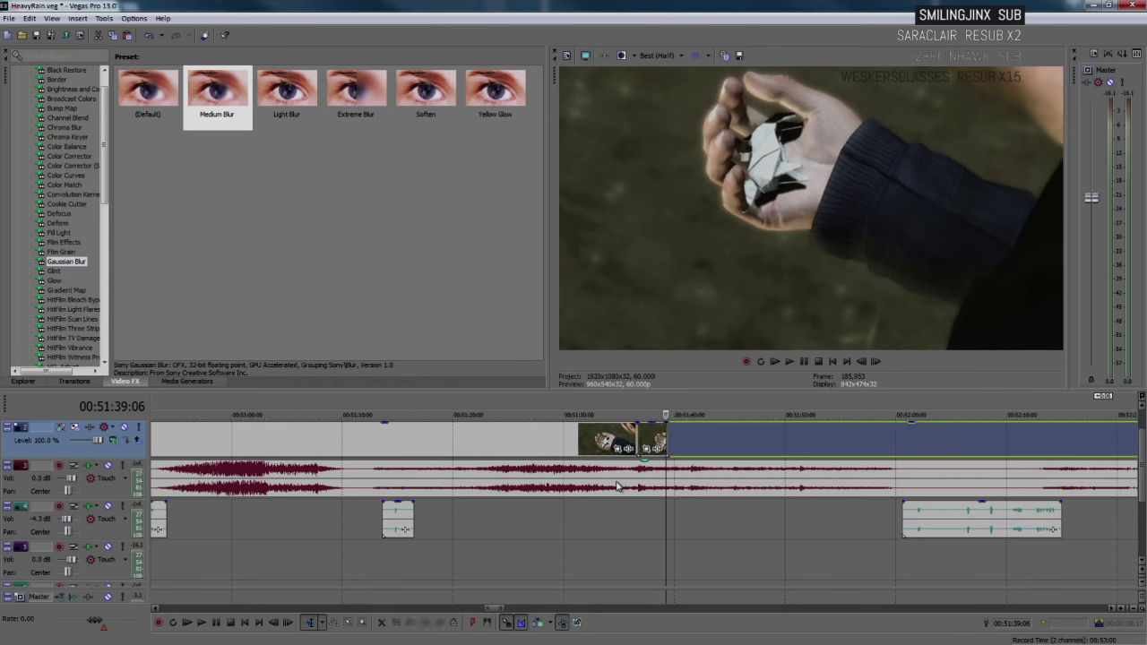
scroll(622, 478, "up", 2)
left_click(607, 439)
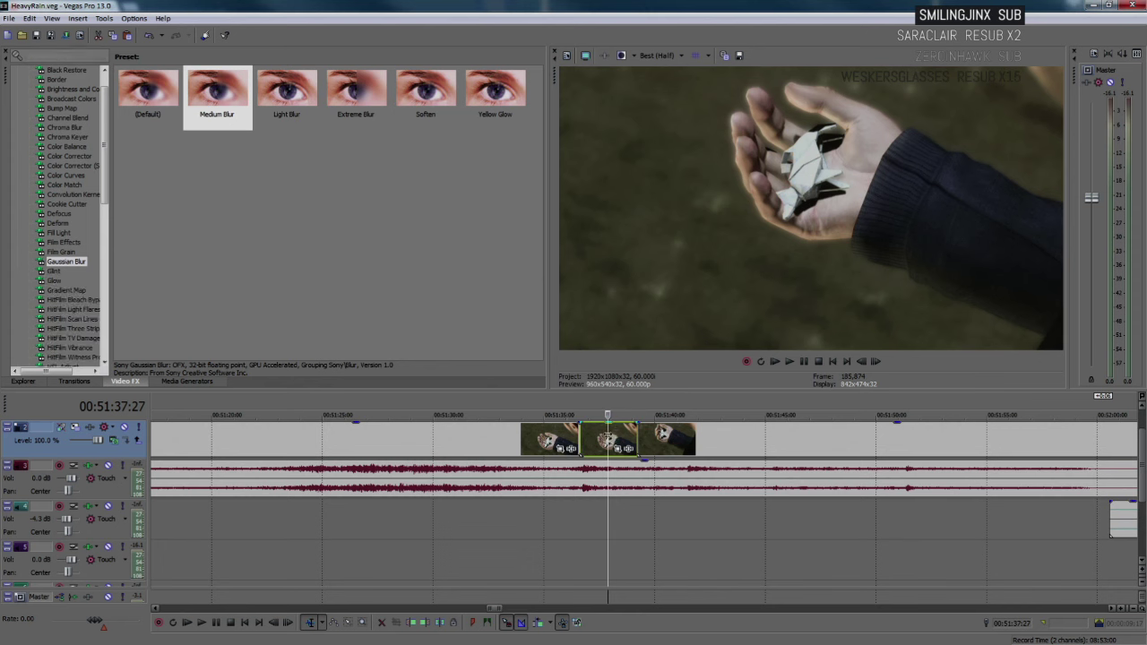
- Paste the copied hand shot on the video track at 02:09:50:14, just after the last faded montage clip
scroll(839, 480, "down", 10)
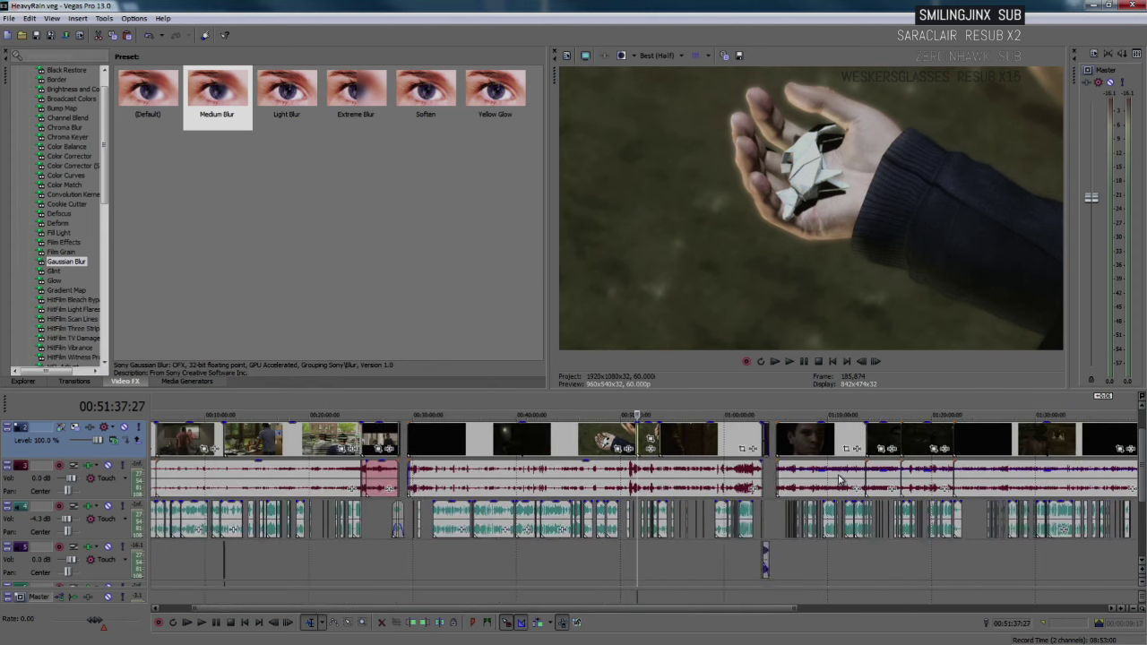
left_click(1015, 438)
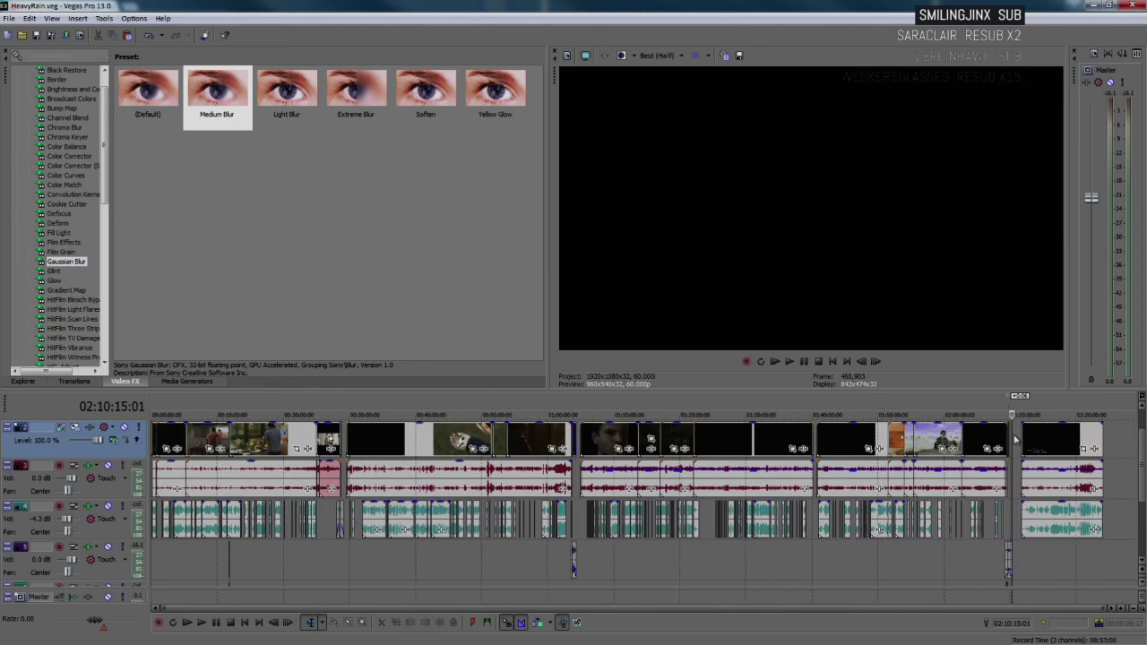
scroll(656, 475, "up", 8)
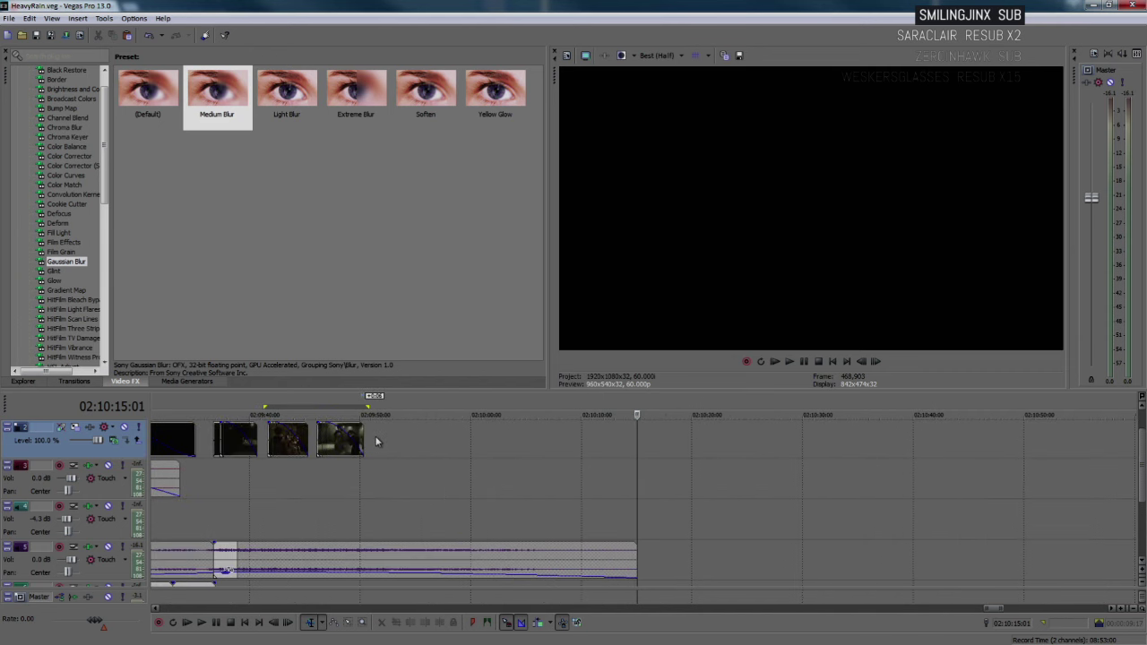
left_click(376, 441)
scroll(466, 448, "up", 4)
left_click(575, 445)
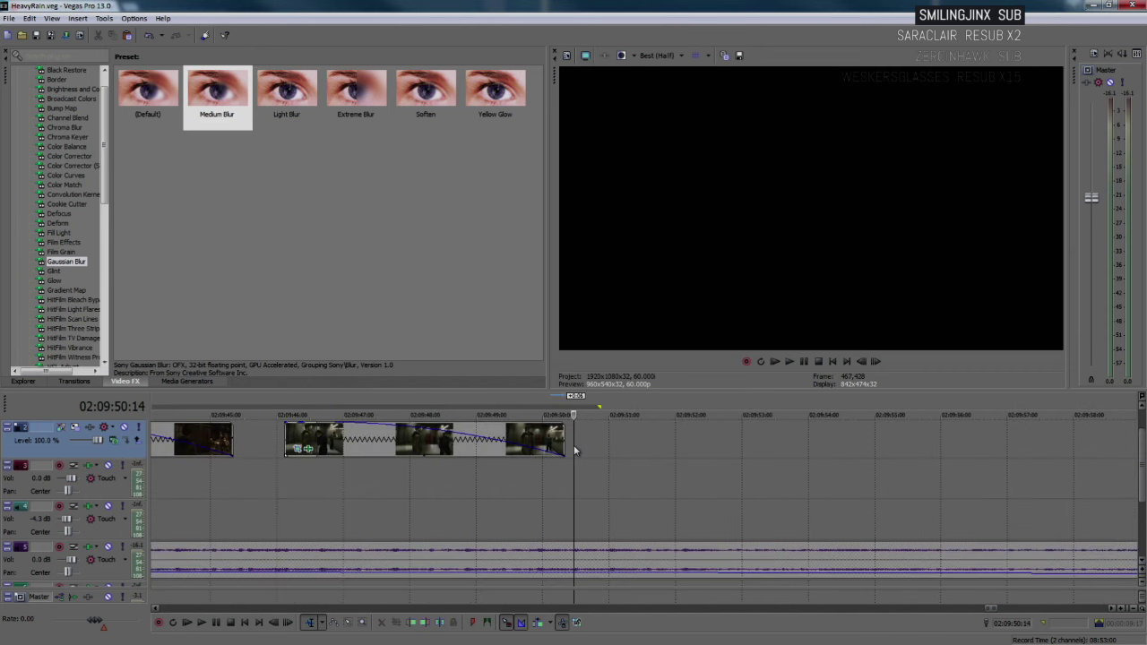
key("space")
left_click(525, 474)
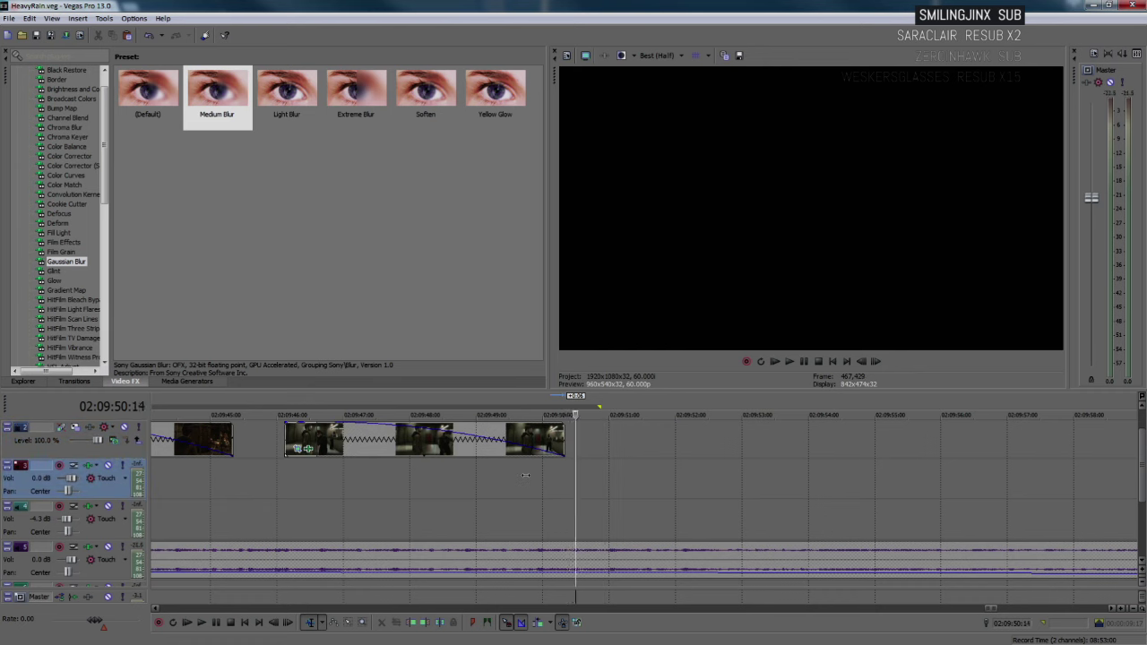
key("ctrl+v")
- Play the pasted hand clip, try stretching its end to 02:09:54:25, and undo the stretch
left_click(600, 442)
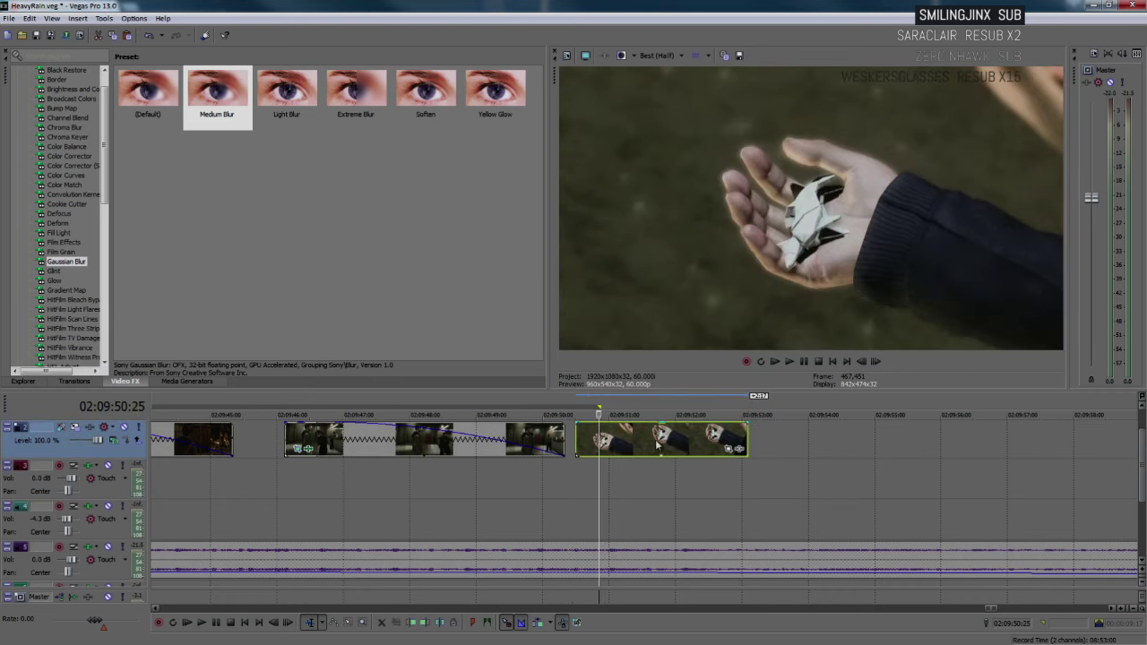
key("space")
scroll(753, 484, "down", 1)
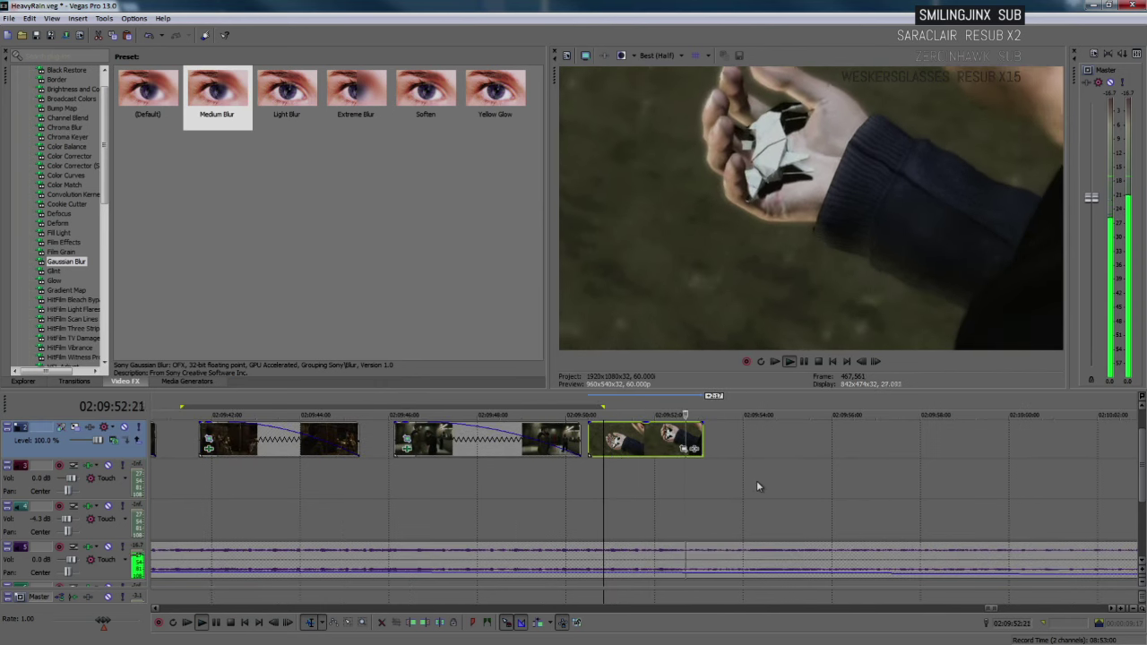
key("space")
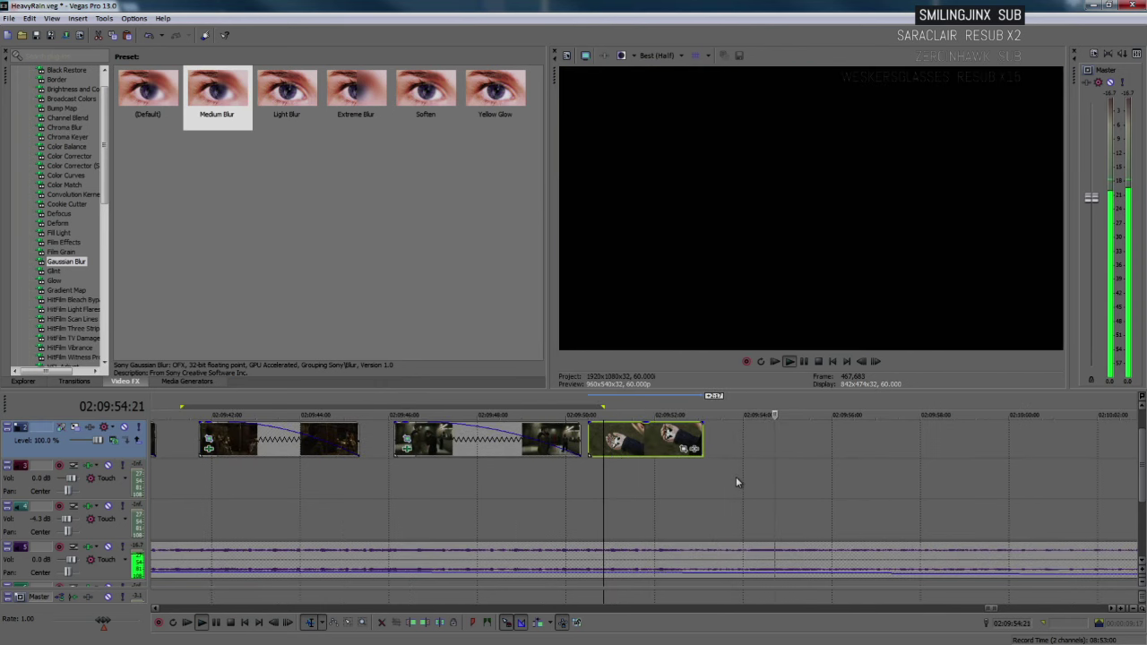
left_click_drag(703, 439, 781, 439)
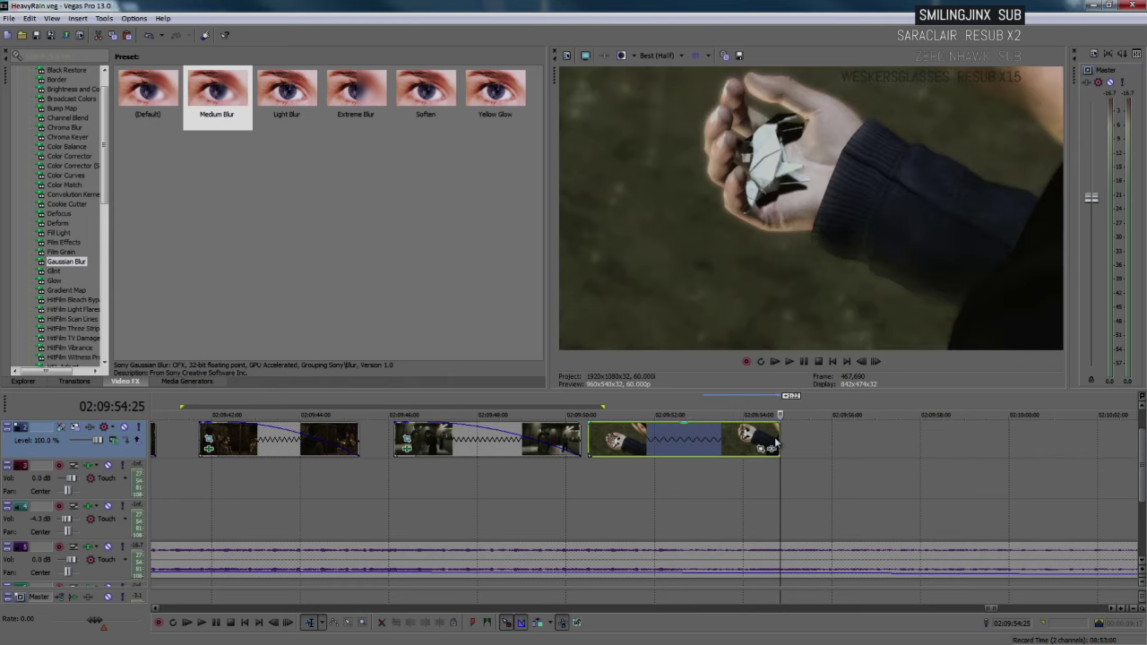
key("ctrl+z")
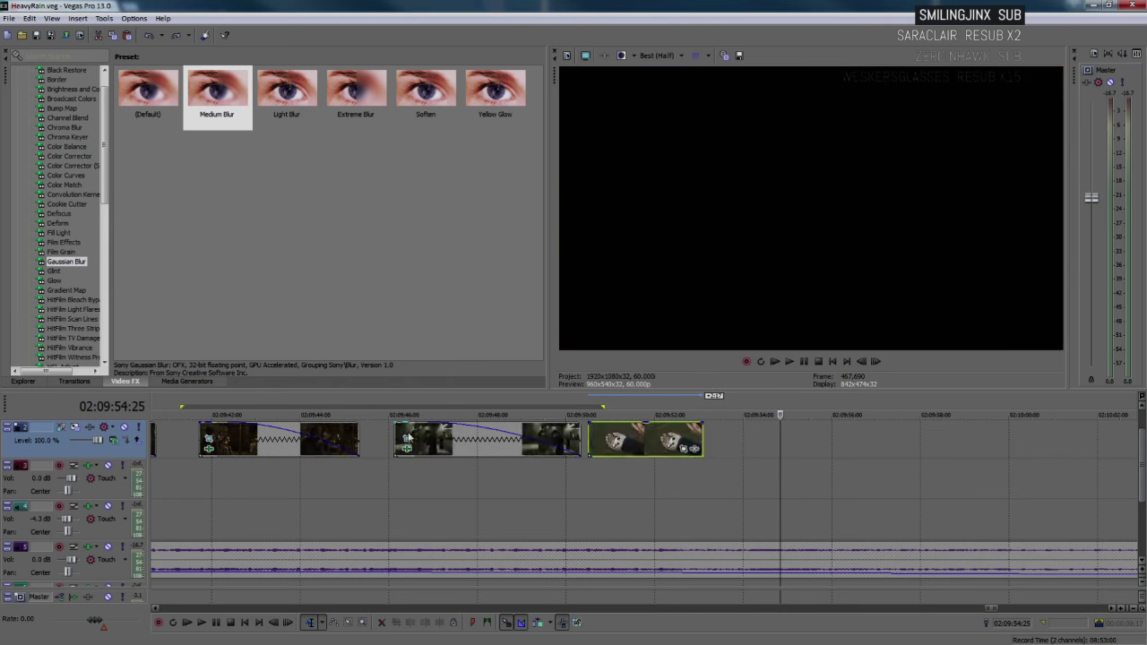
- Copy the preceding montage clip's event attributes onto the pasted hand clip and check the effects within it
left_click(408, 438)
right_click(419, 437)
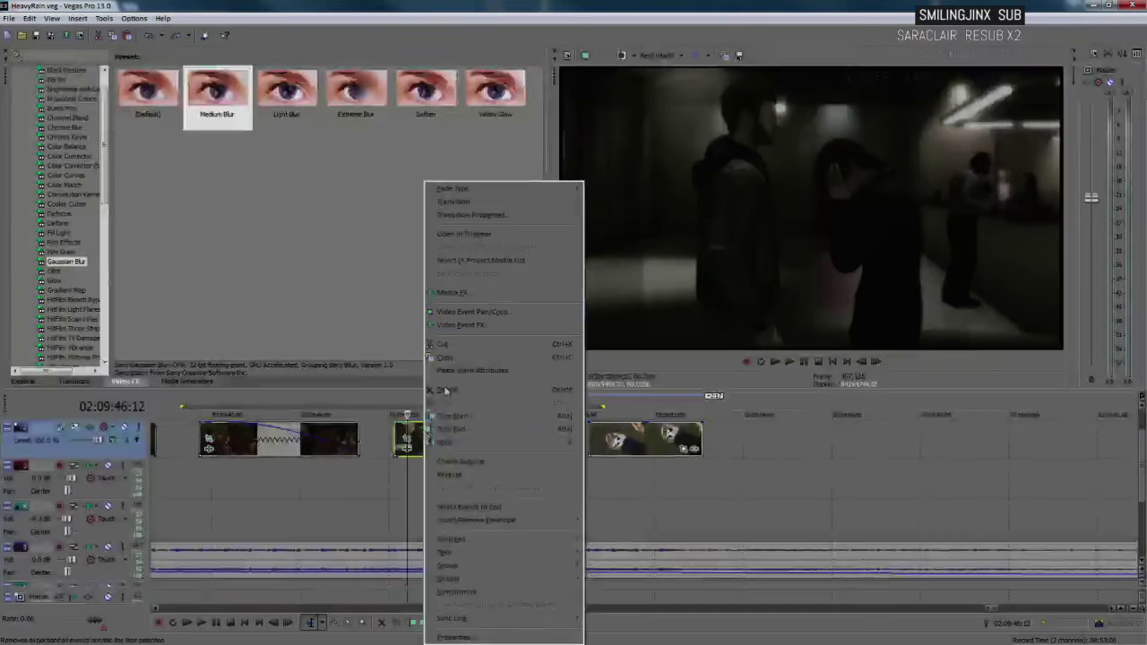
left_click(488, 359)
left_click(623, 437)
right_click(640, 432)
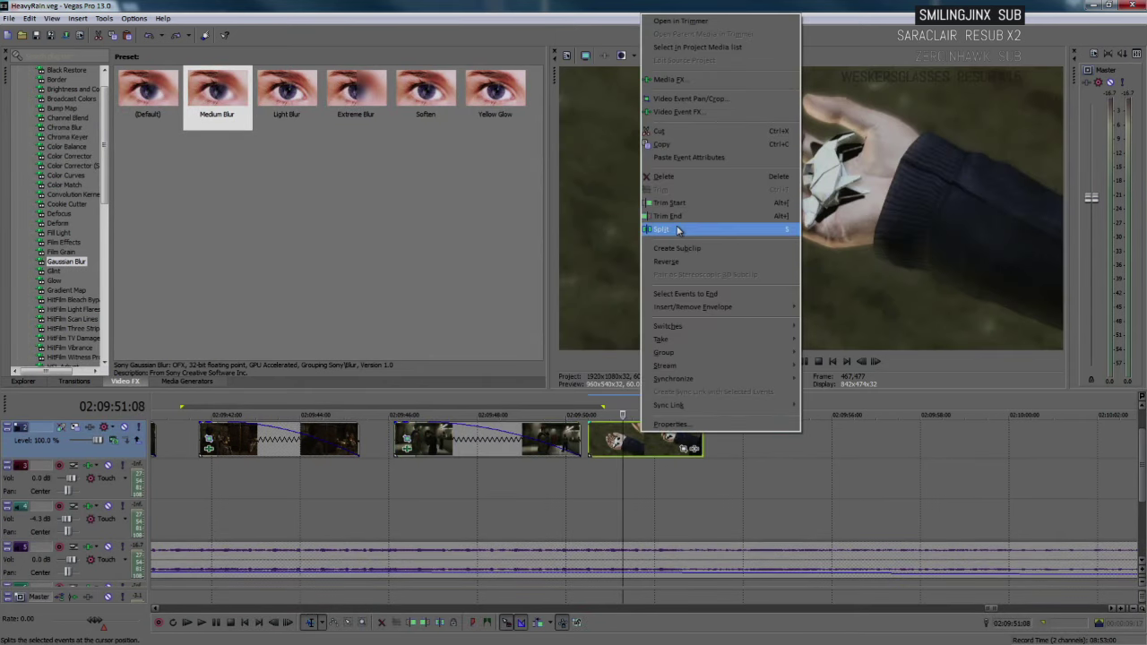
left_click(716, 157)
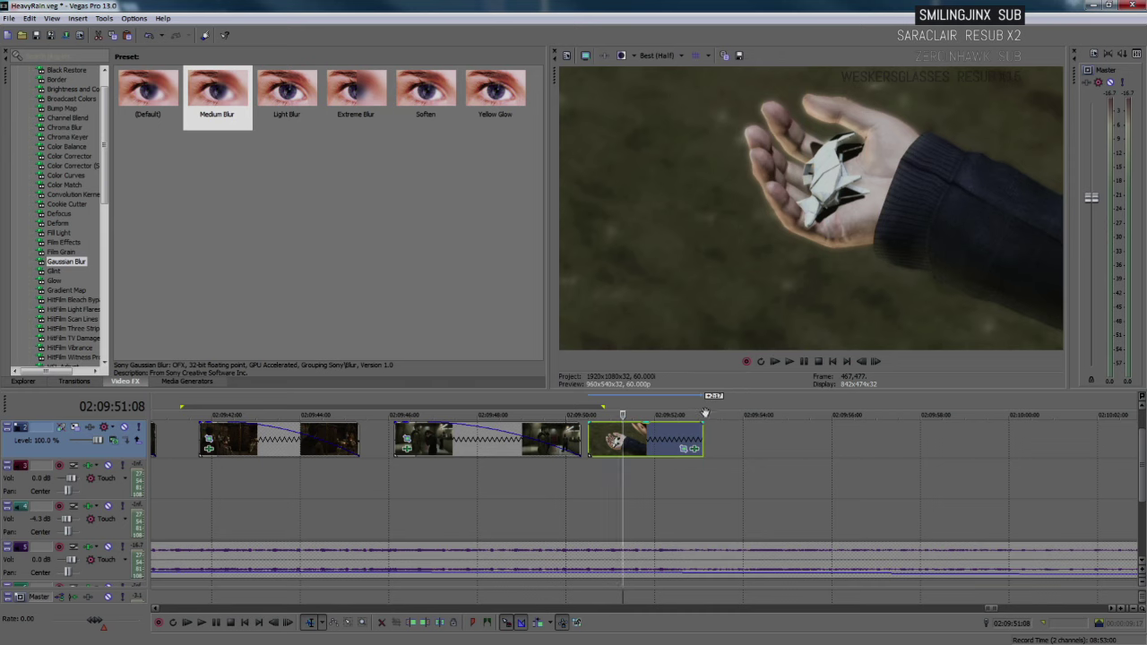
left_click(664, 434)
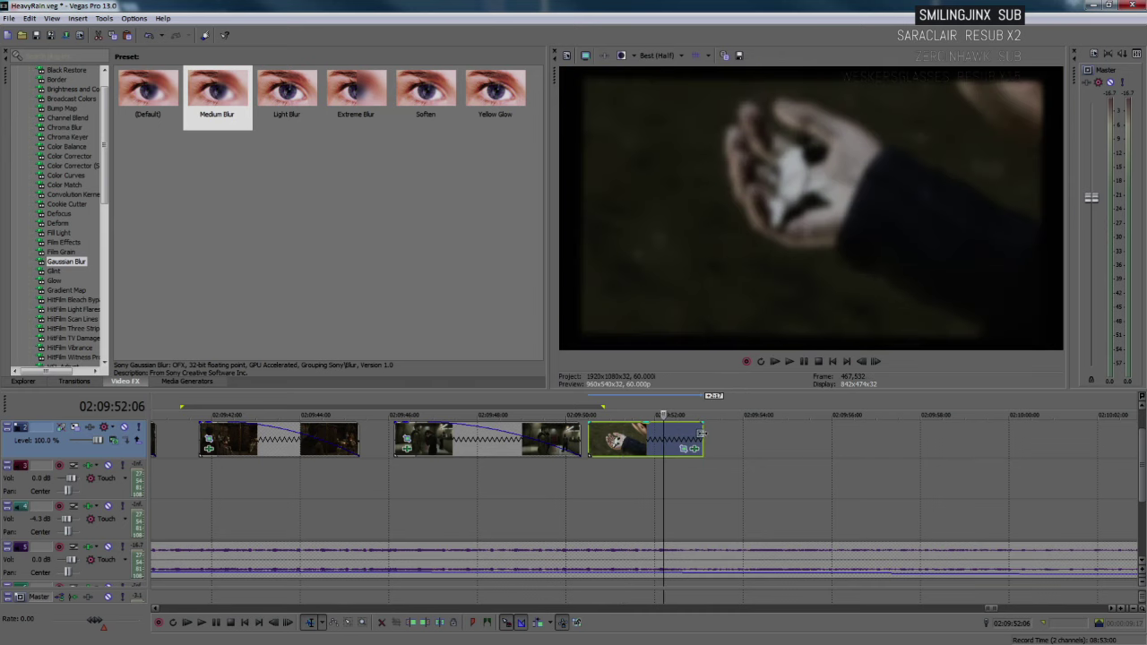
left_click(702, 434)
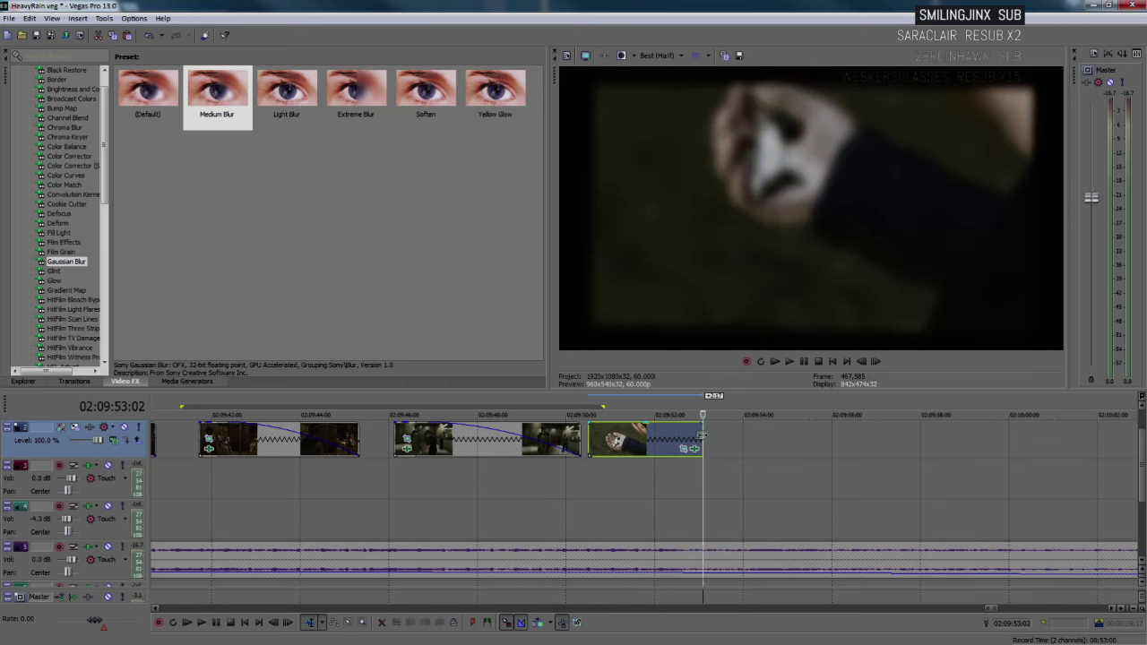
- Lengthen the hand clip in two stages, playing it in between, so that it ends shortly before 02:09:54:23
mouse_move(701, 433)
left_mouse_down()
mouse_move(737, 437)
mouse_move(721, 435)
left_mouse_up()
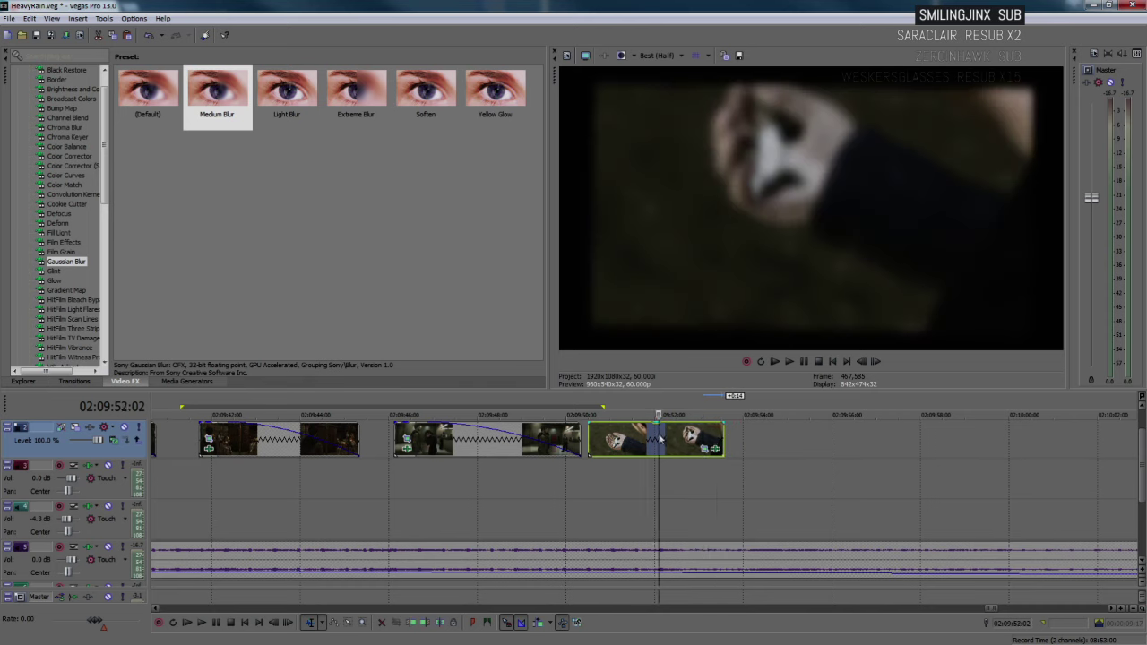
left_click(589, 442)
key("space")
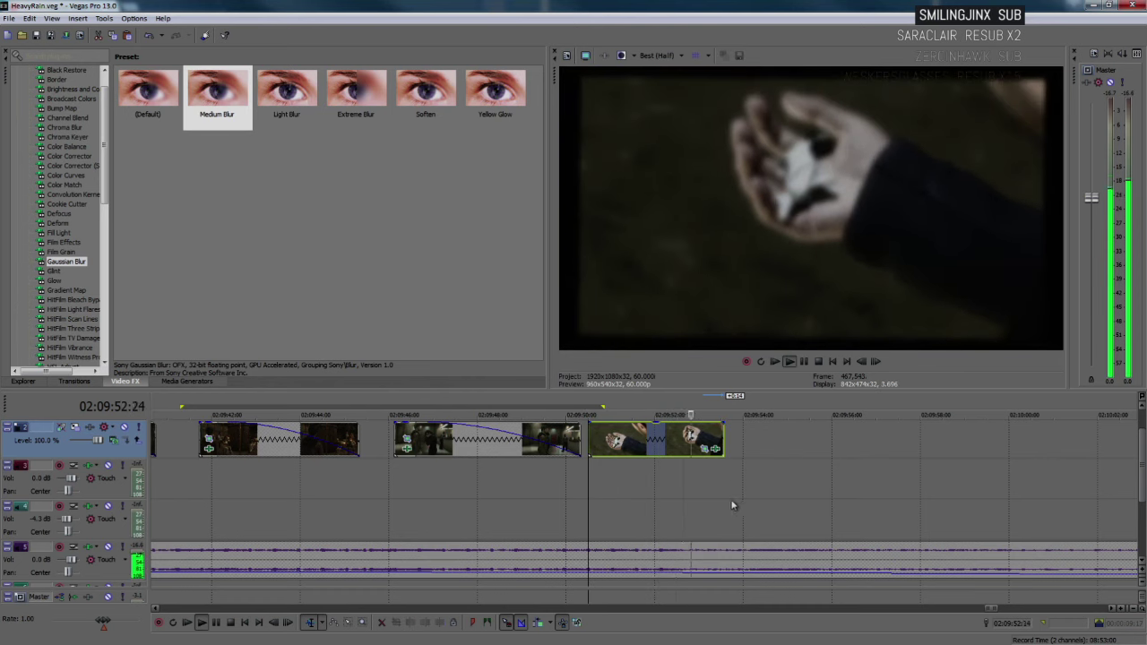
key("Return")
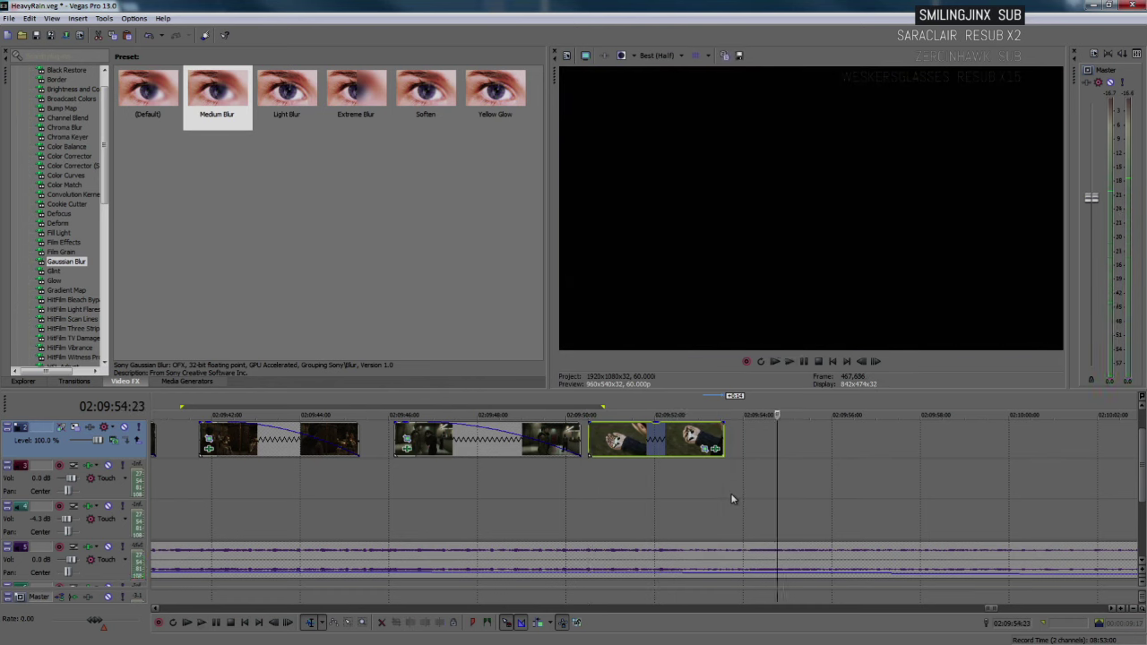
left_click_drag(722, 445, 768, 447)
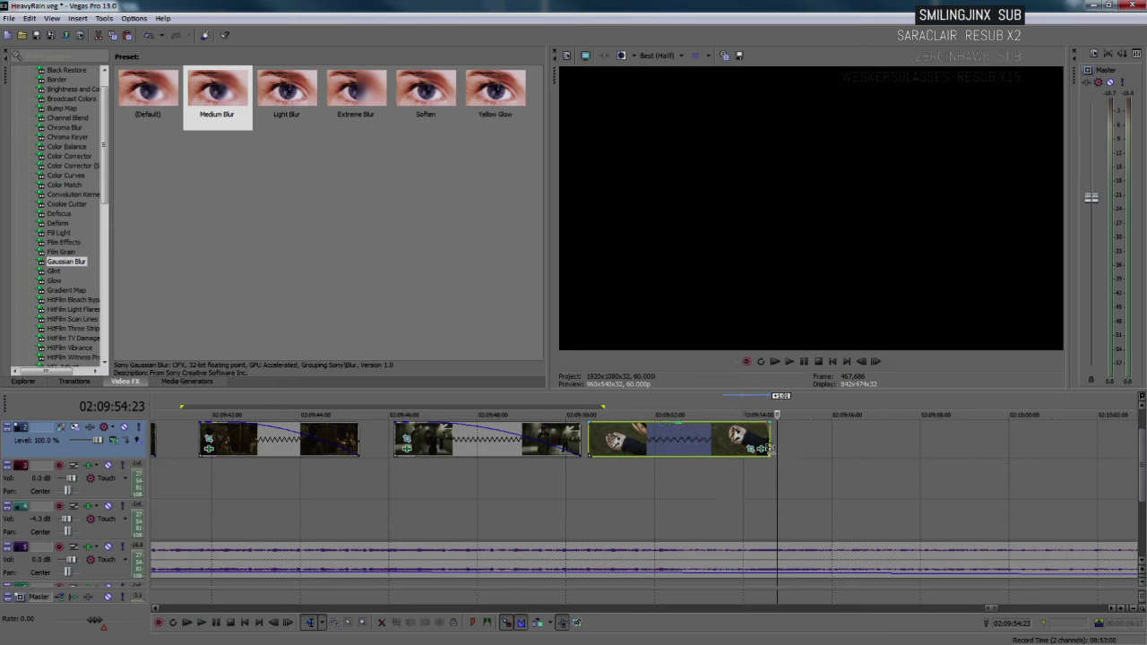
- Examine the hand clip's effect chain and pan/crop keyframes, leaving the settings as they are
left_click(677, 437)
left_click(758, 447)
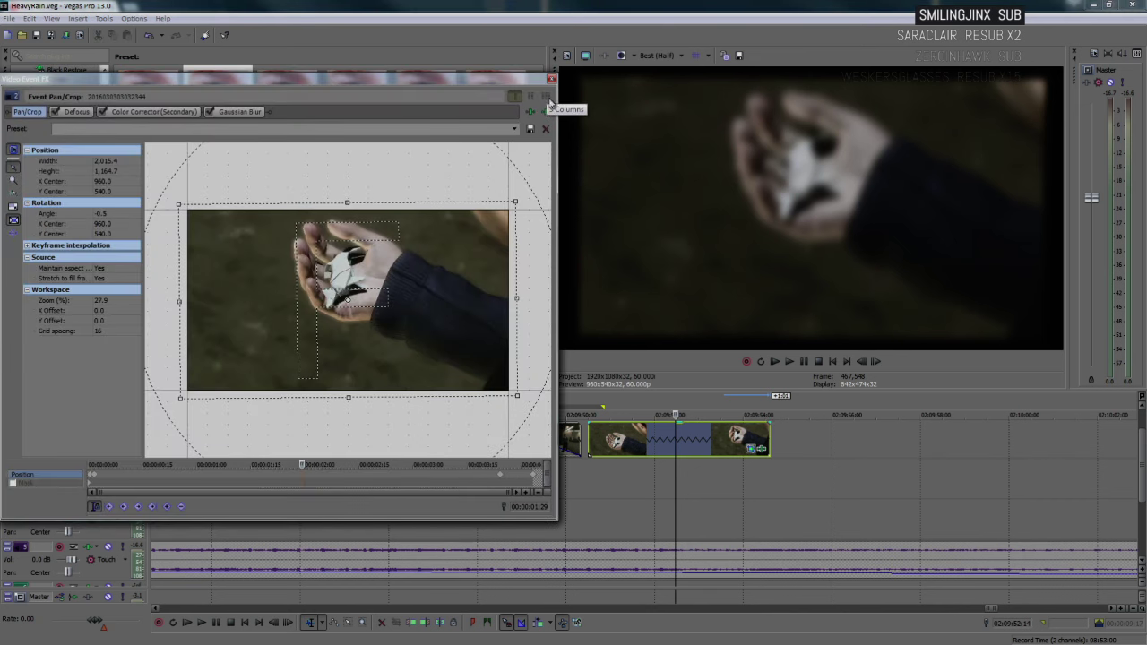
left_click(551, 81)
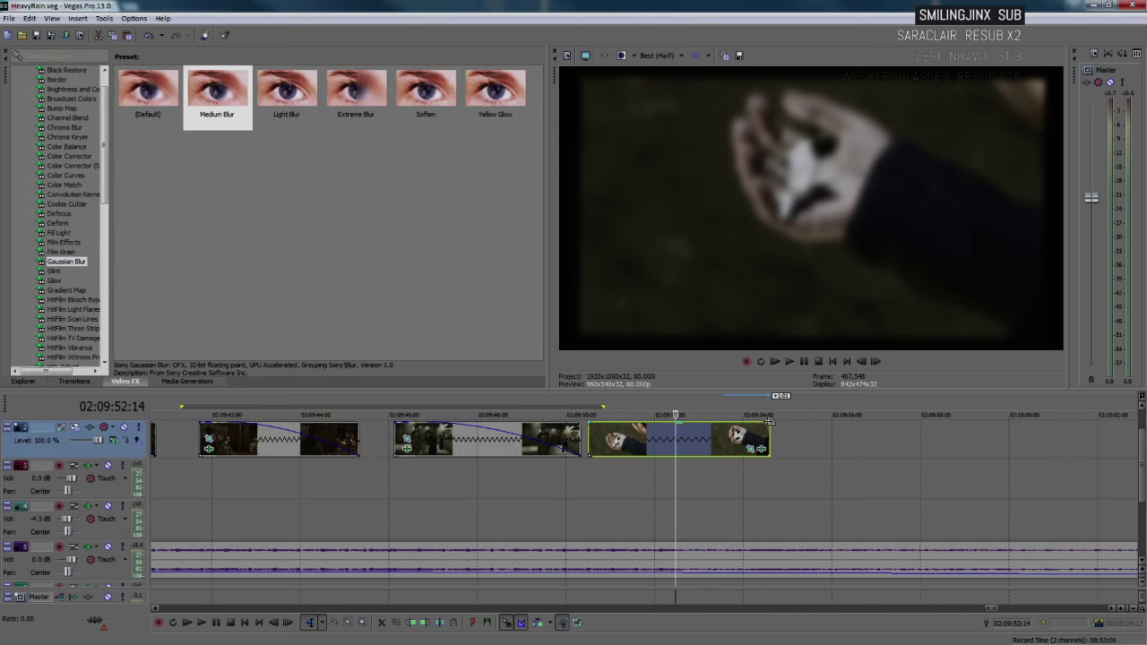
- Add a long fade-out over most of the hand clip and give it a curve that drops slowly at first
left_click_drag(771, 421, 617, 435)
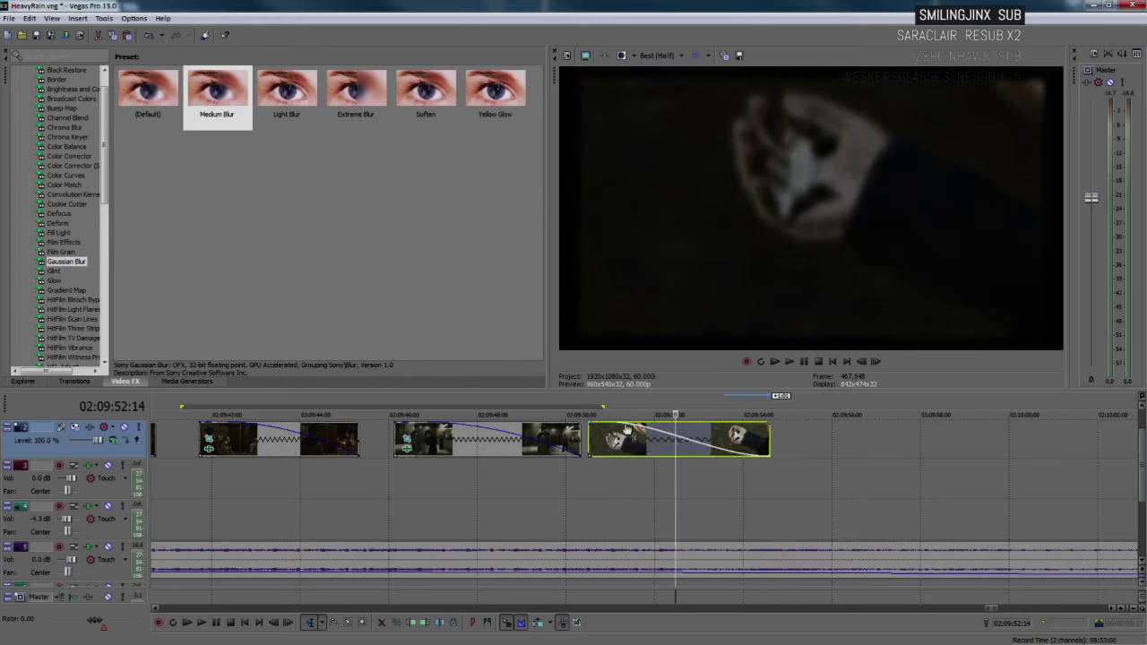
right_click(626, 425)
left_click(660, 434)
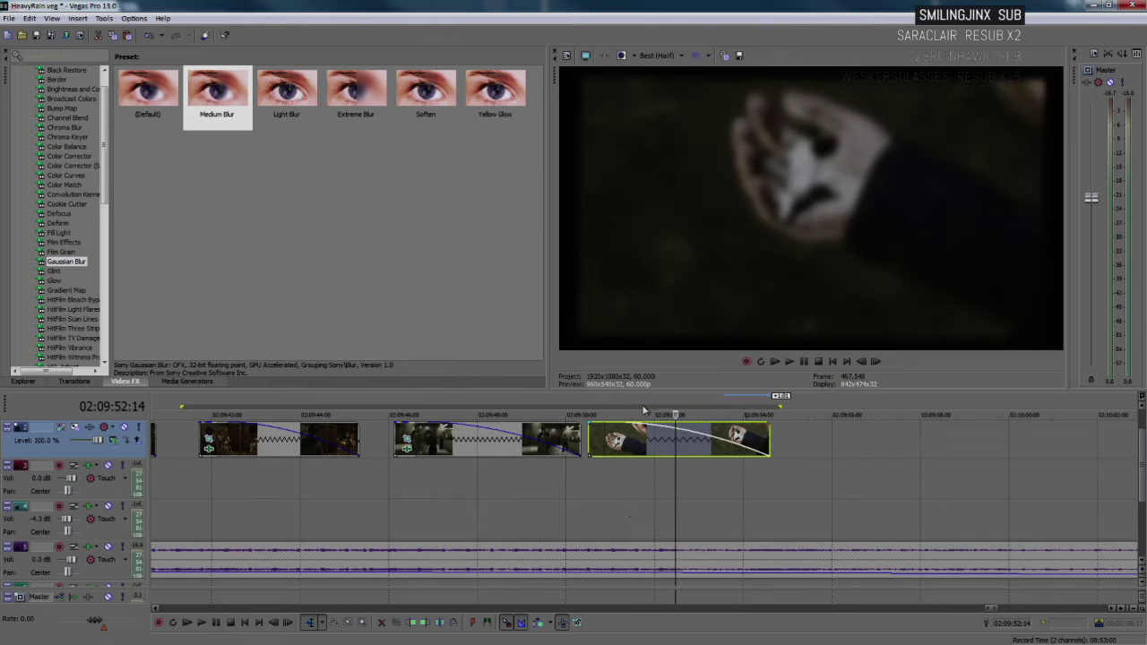
- Set the loop region around the transition into the hand clip, from 02:09:49:13 to about 02:09:54:25, playing it while adjusting
left_click_drag(181, 405, 795, 409)
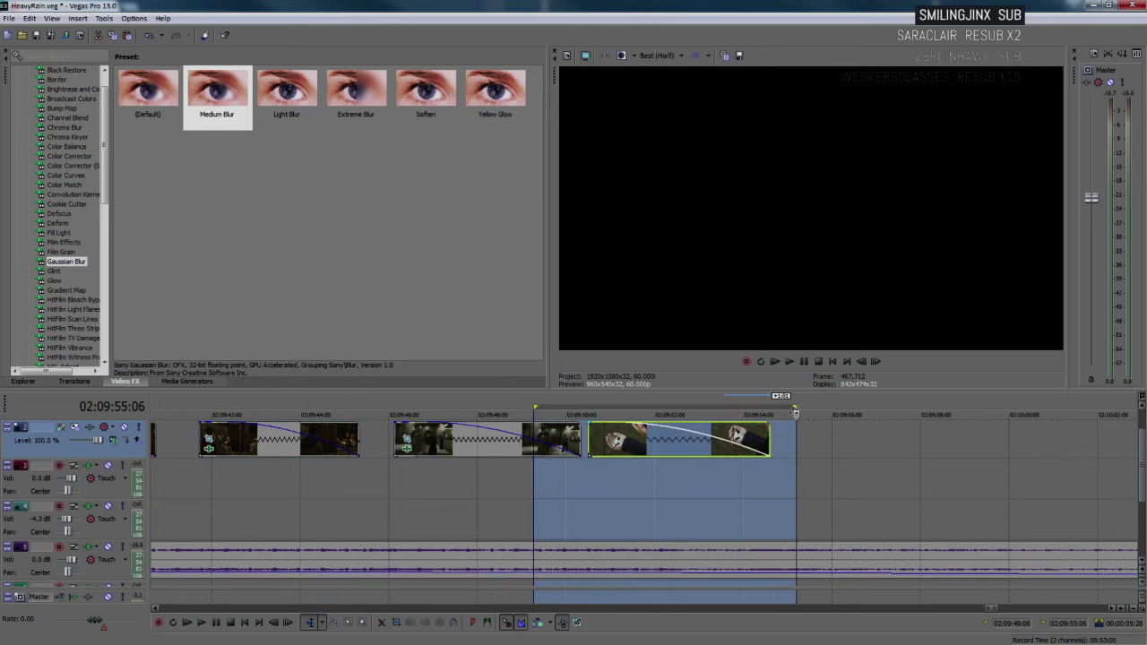
key("space")
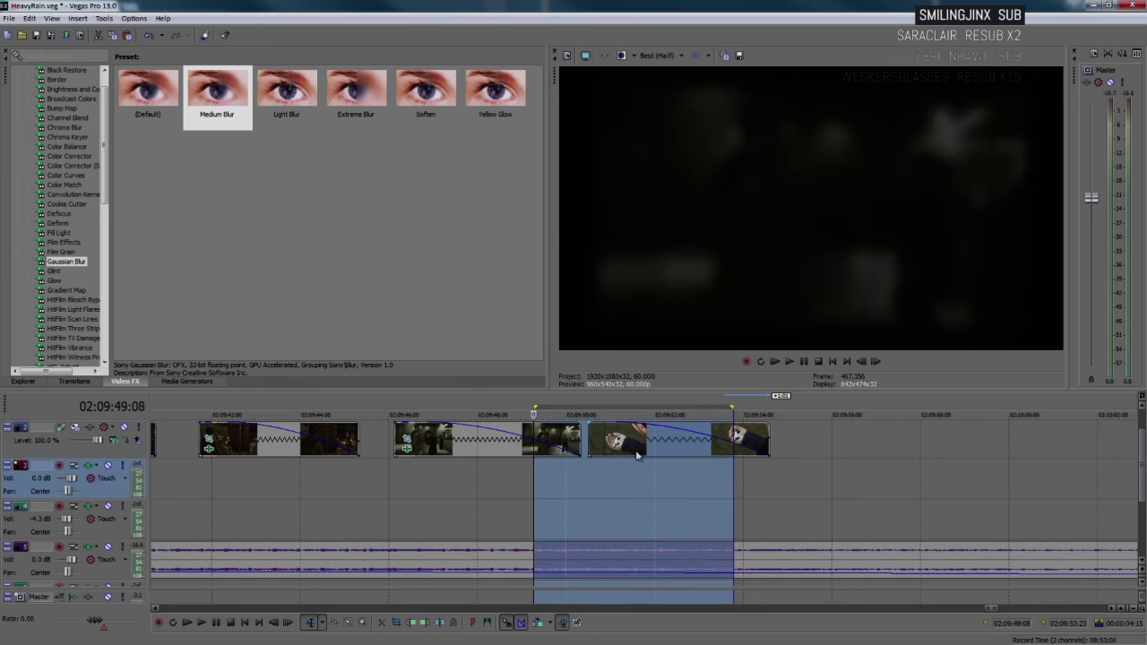
mouse_move(574, 413)
left_mouse_down()
mouse_move(617, 412)
mouse_move(584, 411)
left_mouse_up()
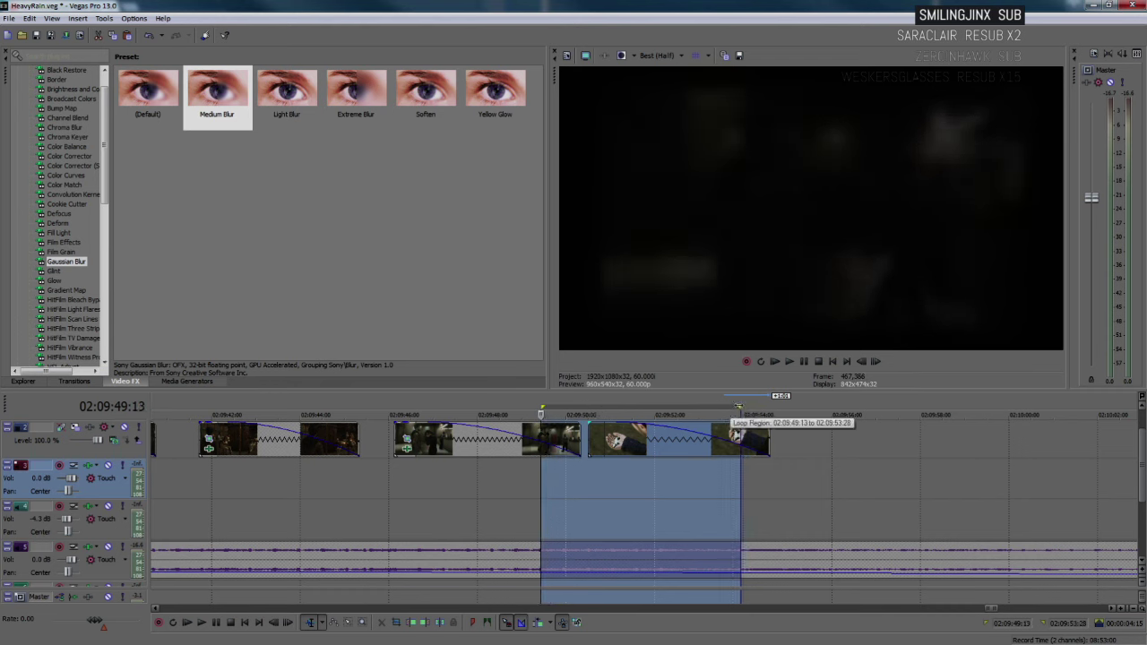
left_click_drag(739, 408, 780, 409)
- Play back the loop region and the end of the hand clip to review its timing and fade
left_click(804, 463)
key("space")
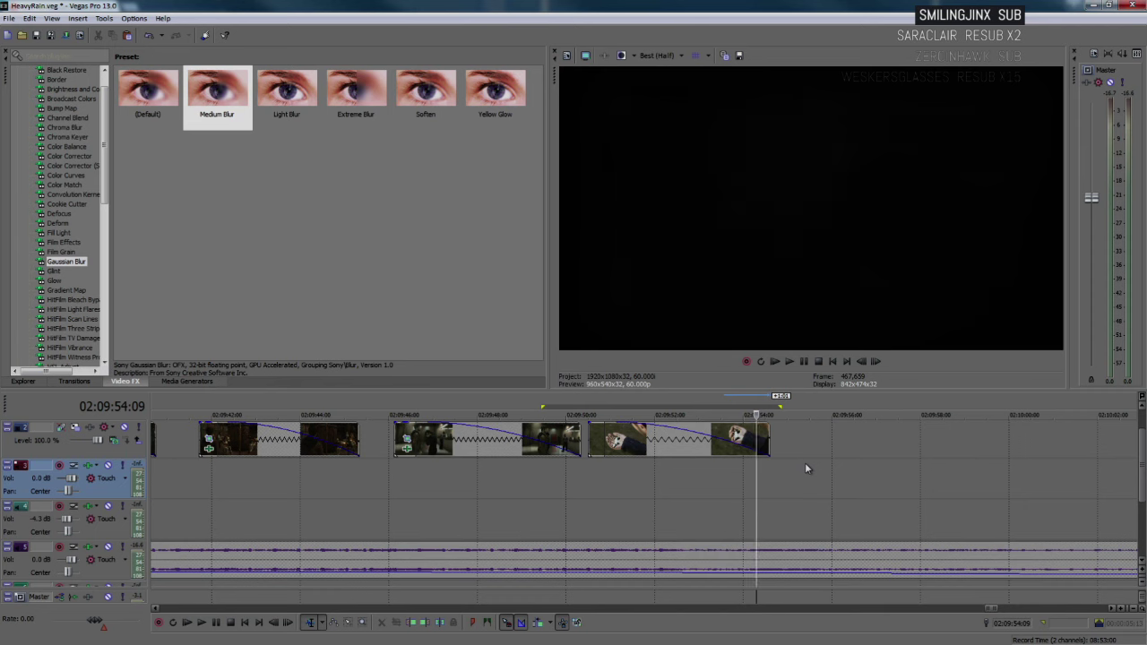
key("space")
key("space")
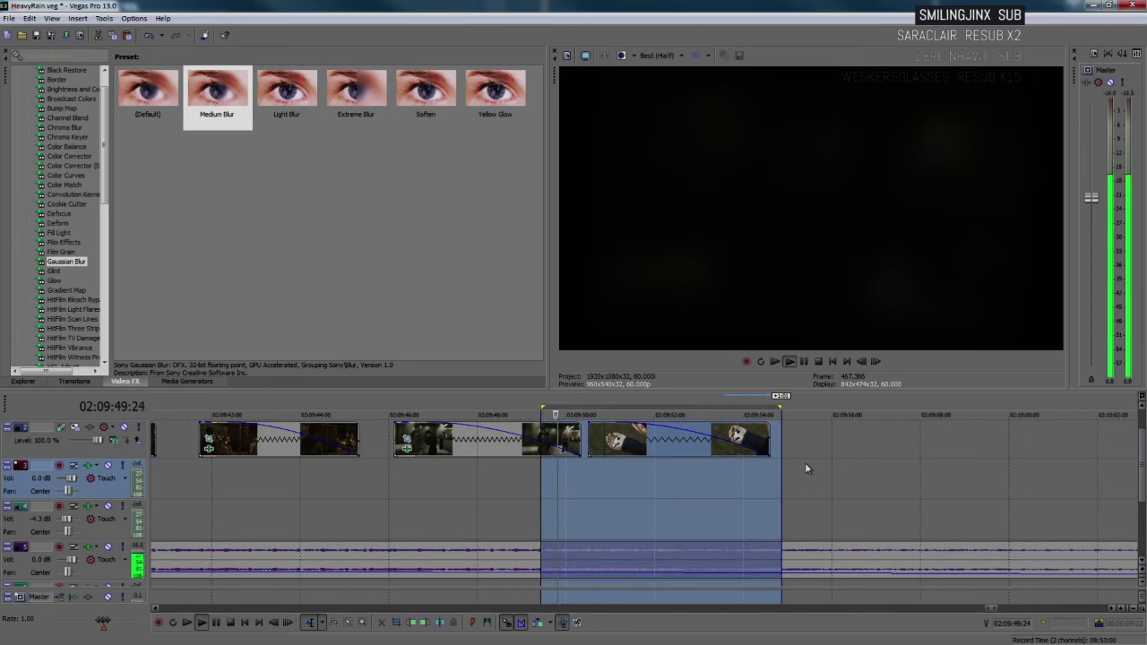
left_click(748, 484)
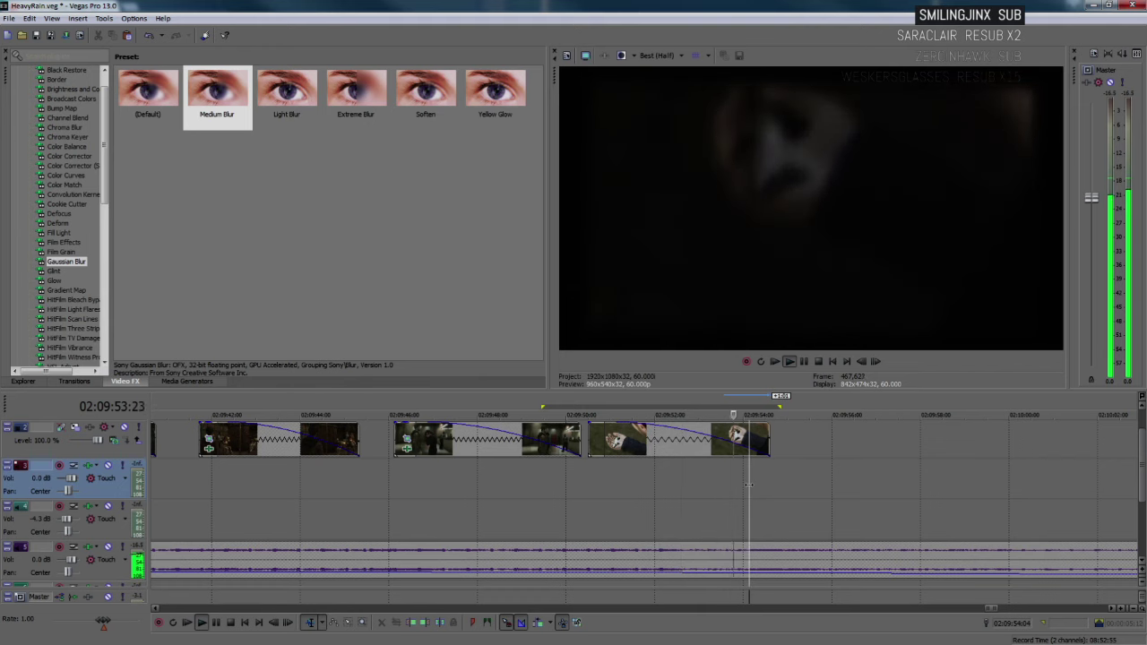
key("Return")
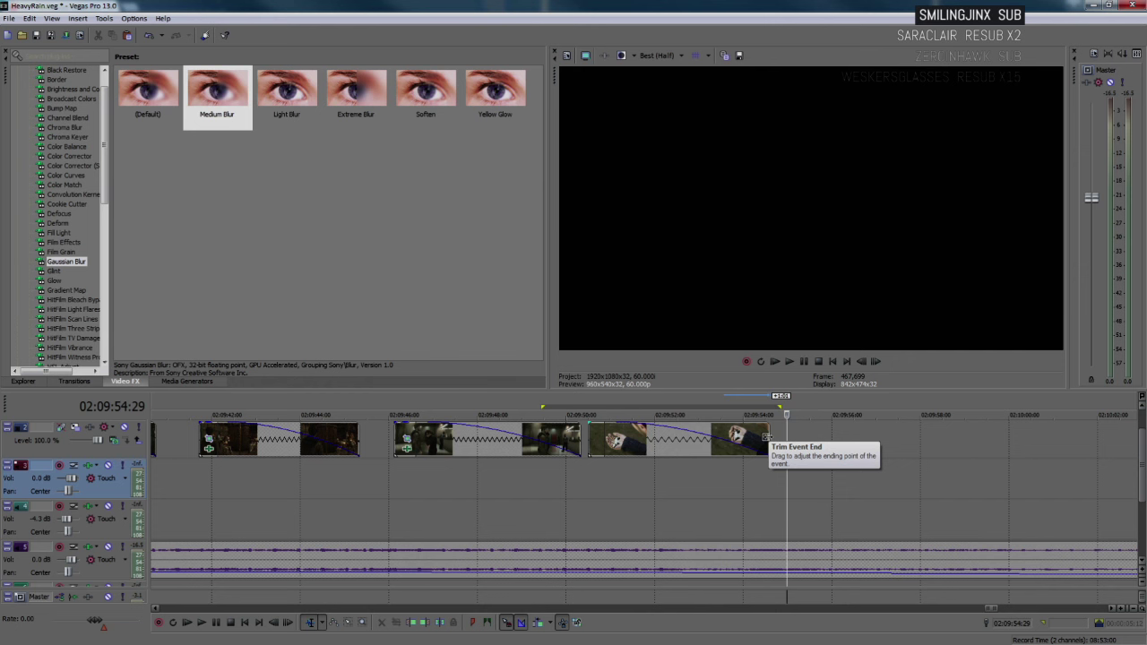
- Extend the end of the hand clip by about one second and stretch the loop region past it to 02:09:56:09
left_click(609, 445)
scroll(617, 443, "up", 2)
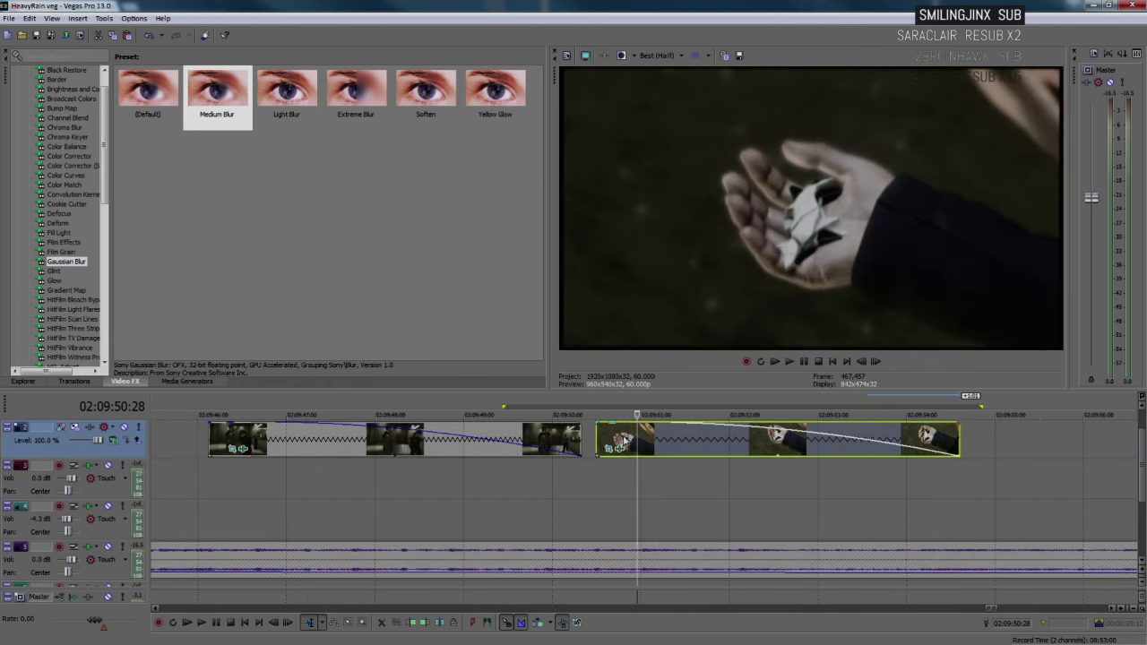
scroll(772, 439, "down", 2)
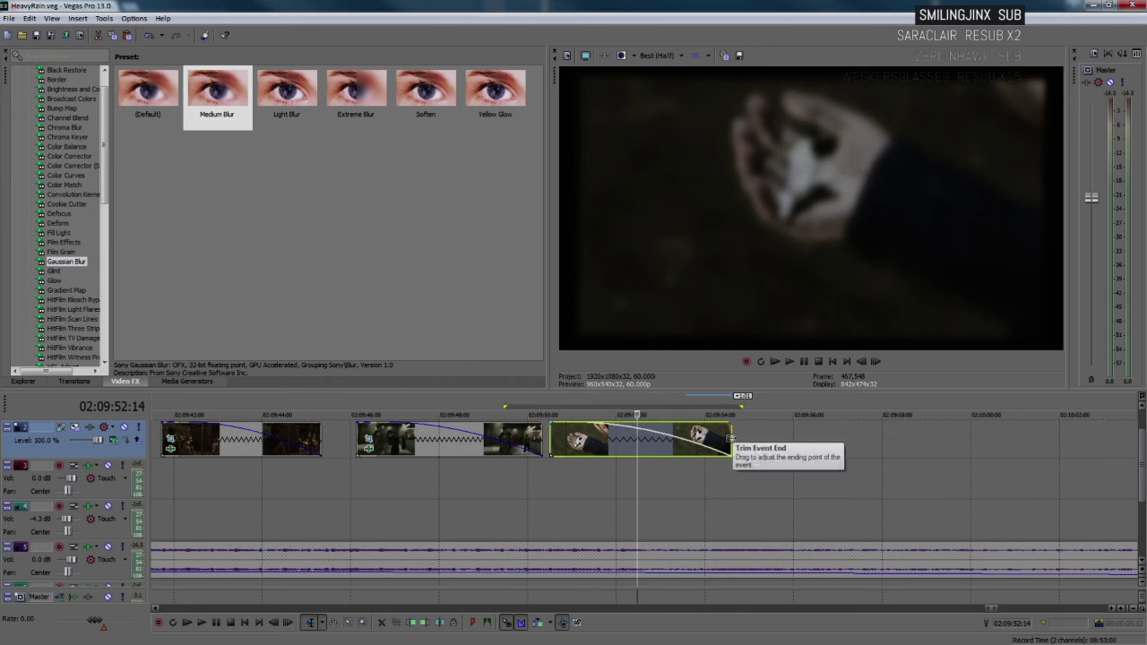
left_click_drag(730, 439, 781, 438)
left_click(663, 439)
key("space")
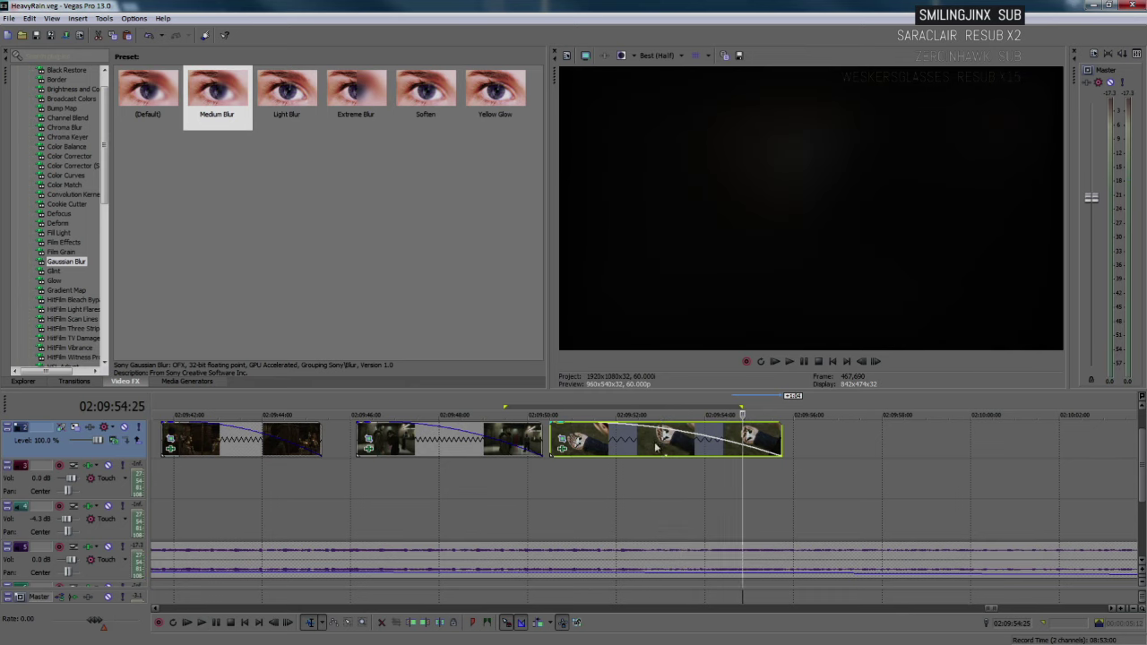
left_click_drag(573, 427, 570, 427)
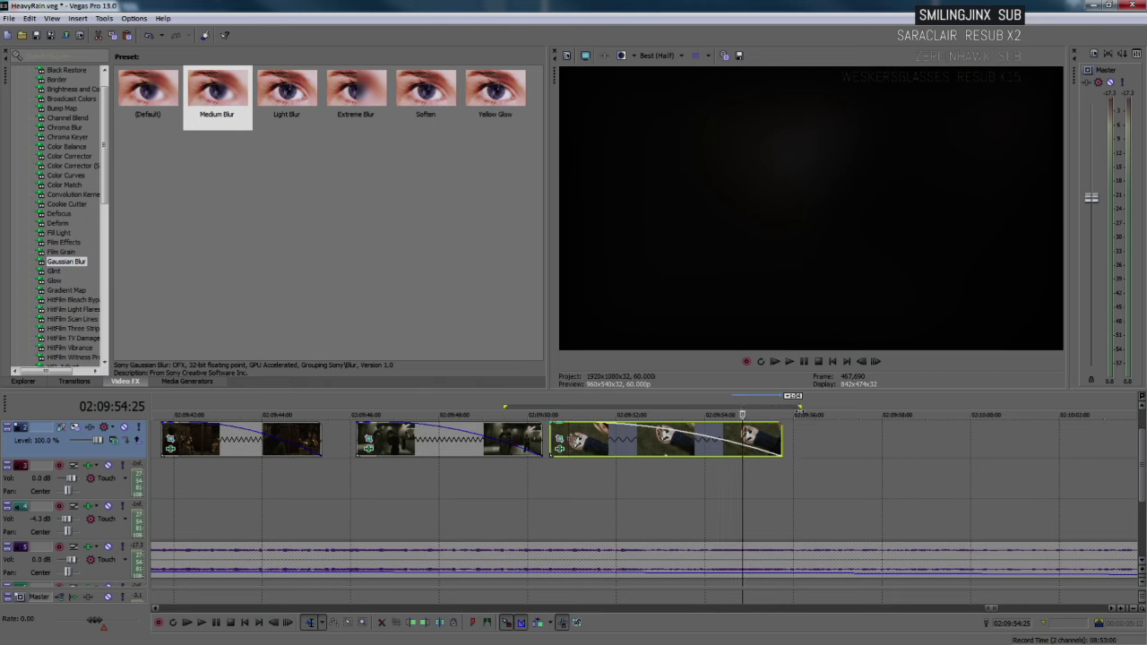
key("space")
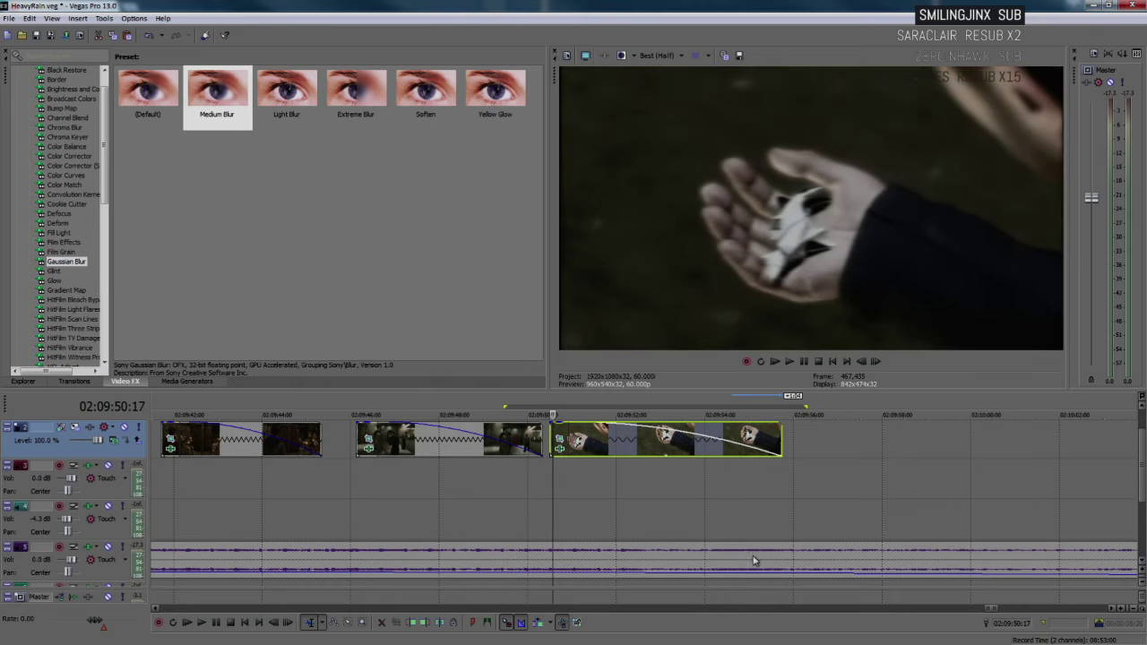
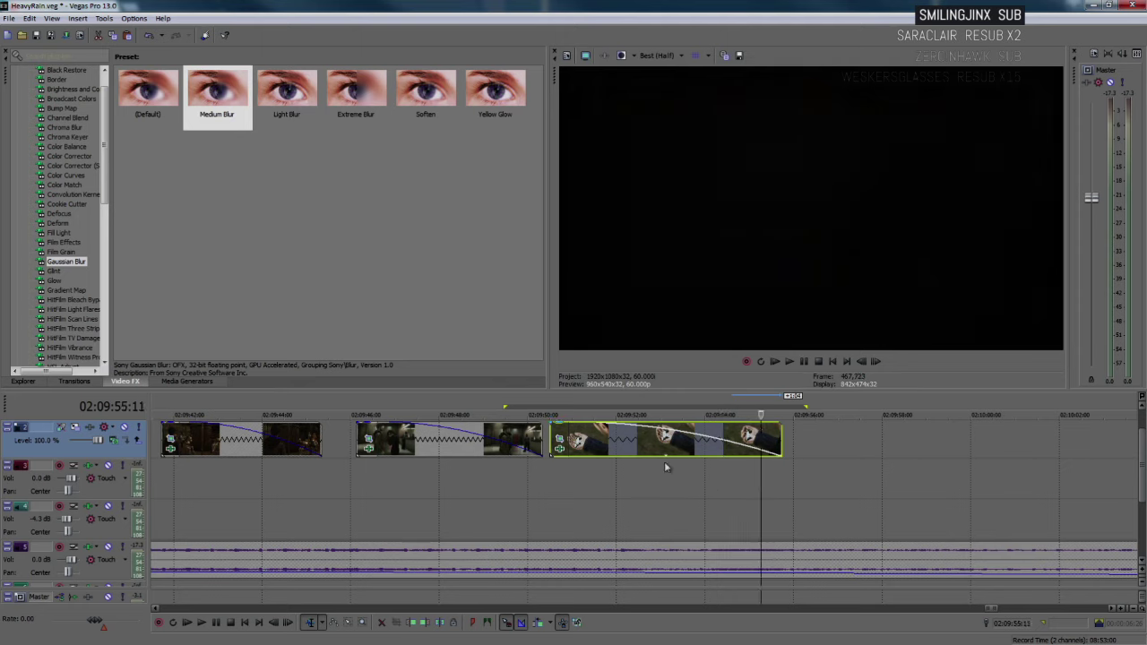
- Play the hand clip from several points to review the timing of its blur and its fade-out
key("space")
left_click(703, 481)
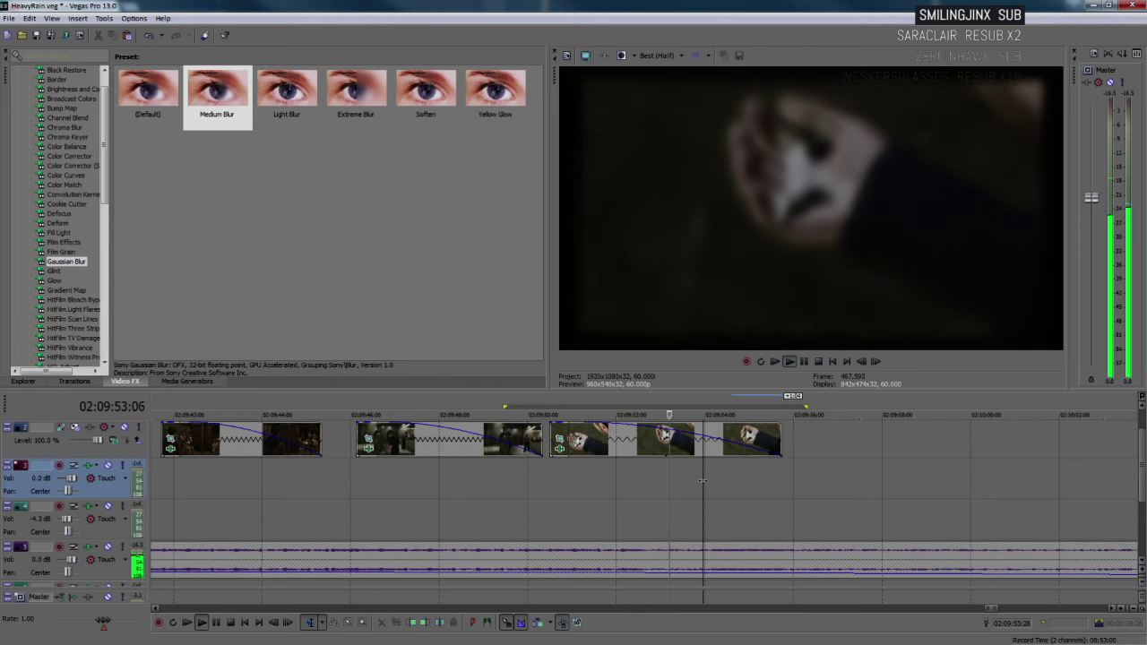
key("Return")
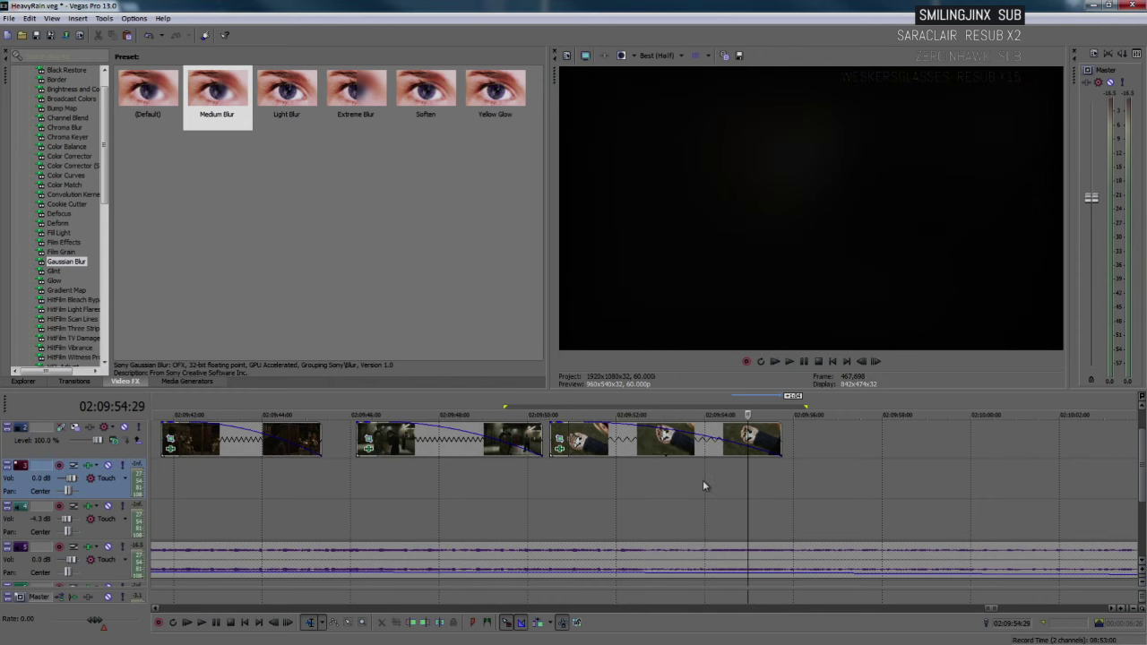
left_click(686, 480)
key("space")
left_click(633, 481)
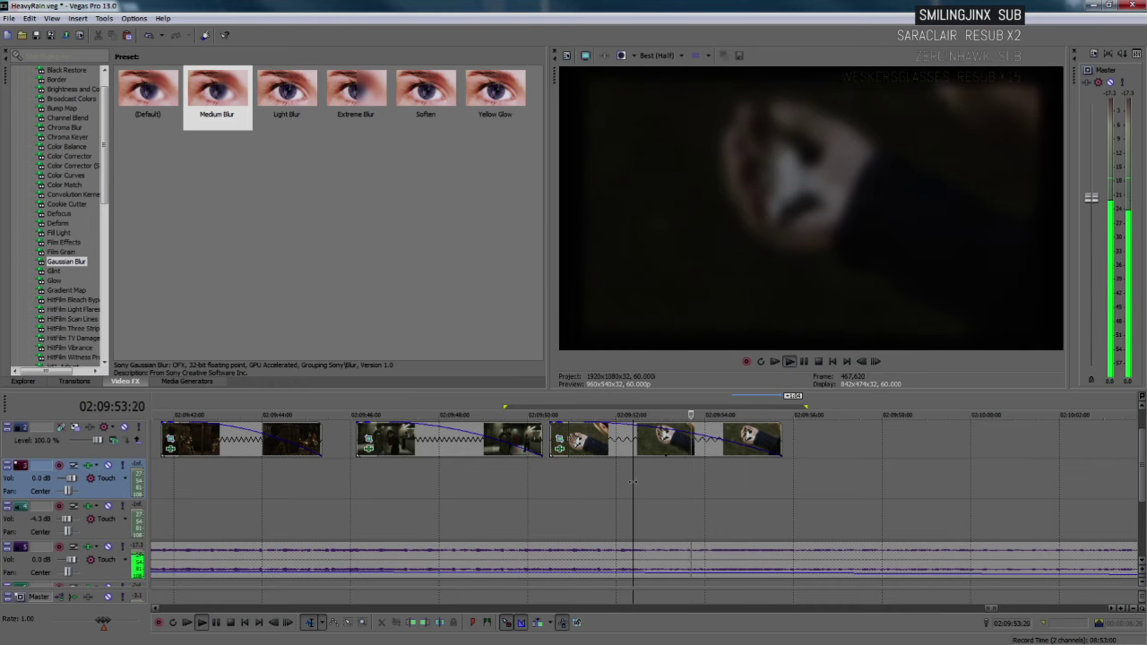
key("Return")
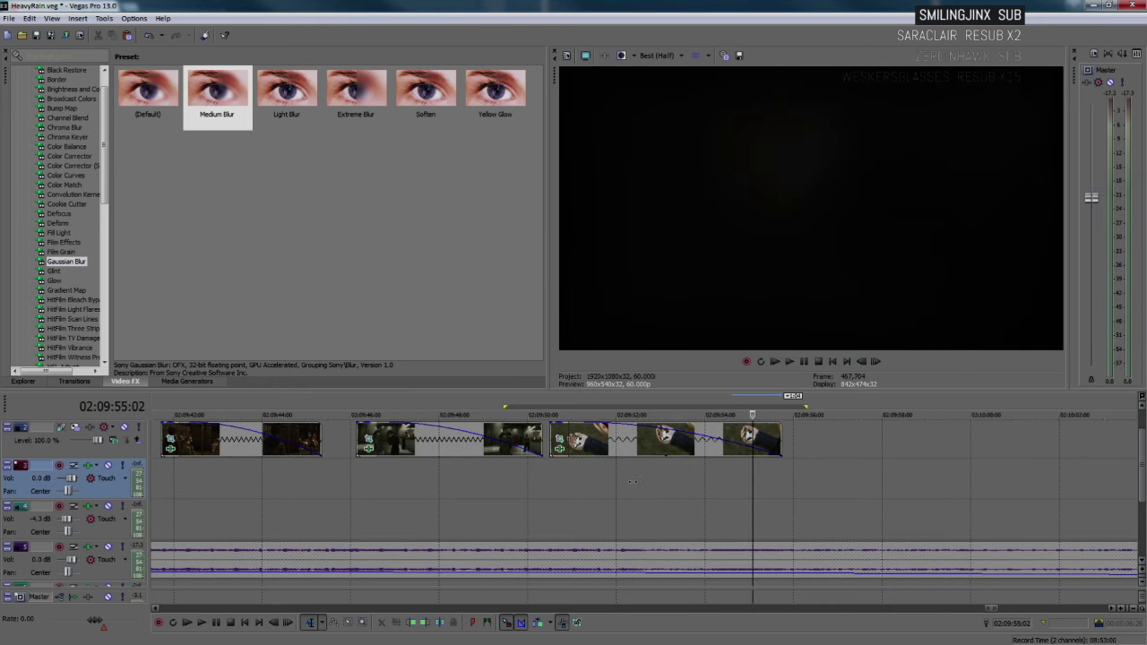
left_click(583, 484)
key("space")
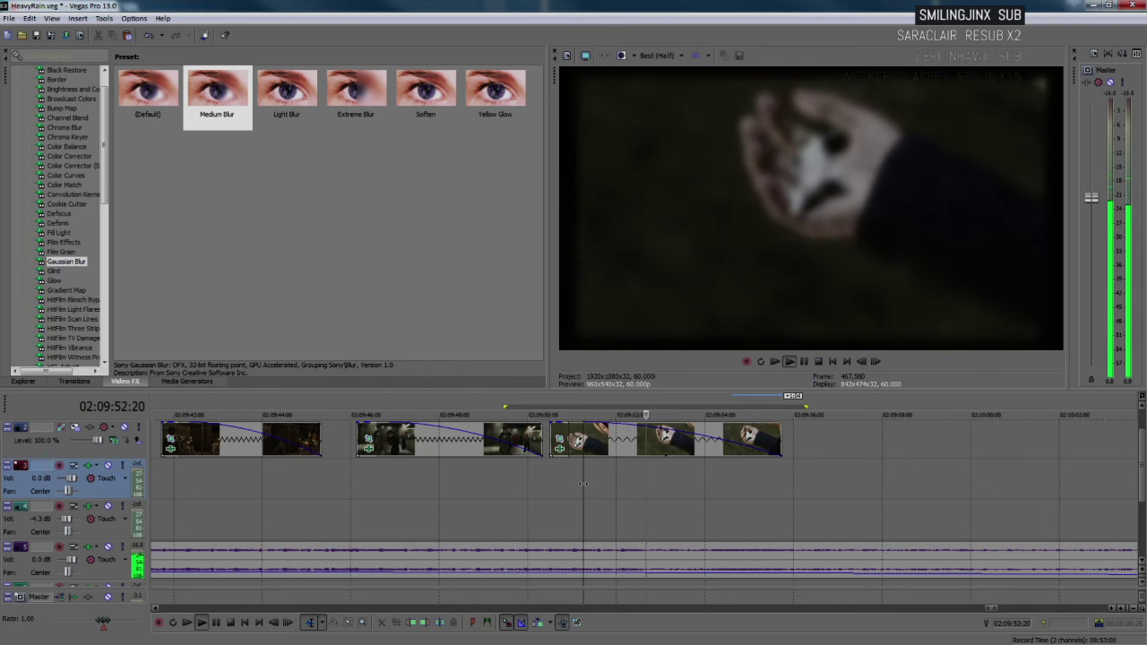
key("Return")
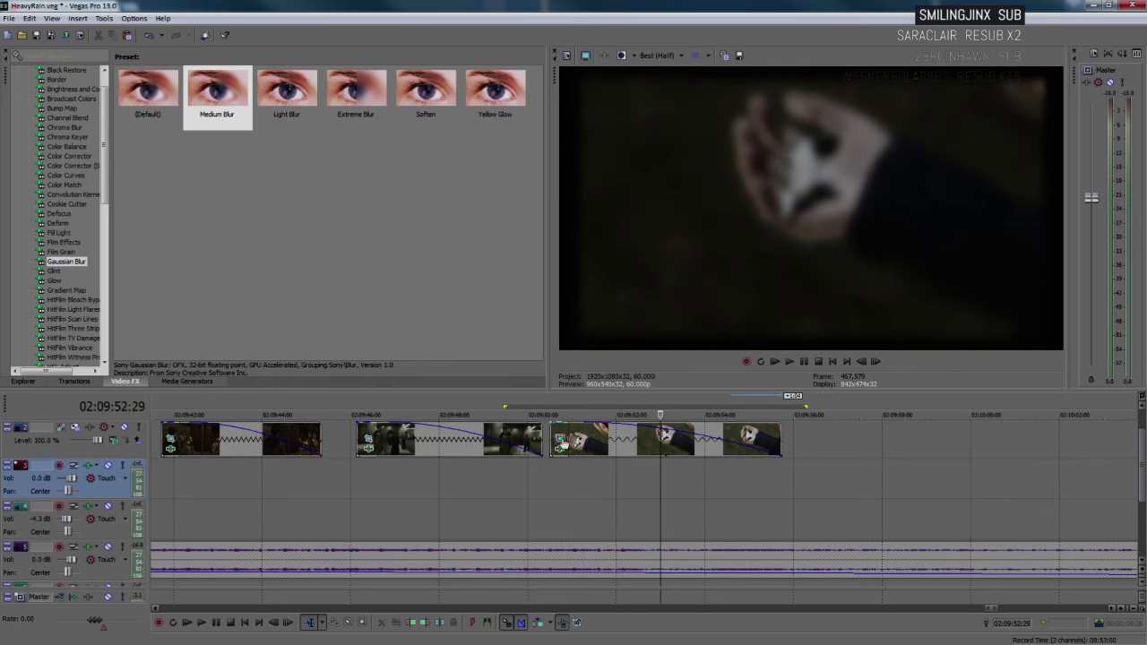
- Move the hand clip's third Defocus and Gaussian Blur keyframes to about 00:00:02:15 and their last keyframes to the clip's end
left_click(561, 445)
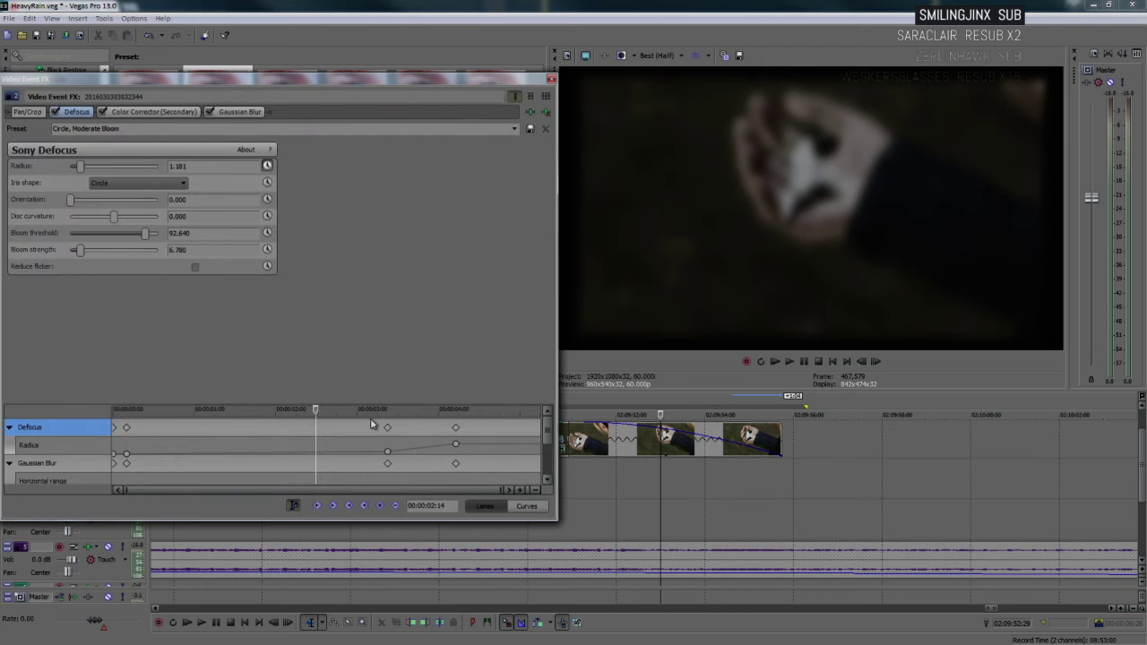
left_click_drag(389, 432, 319, 436)
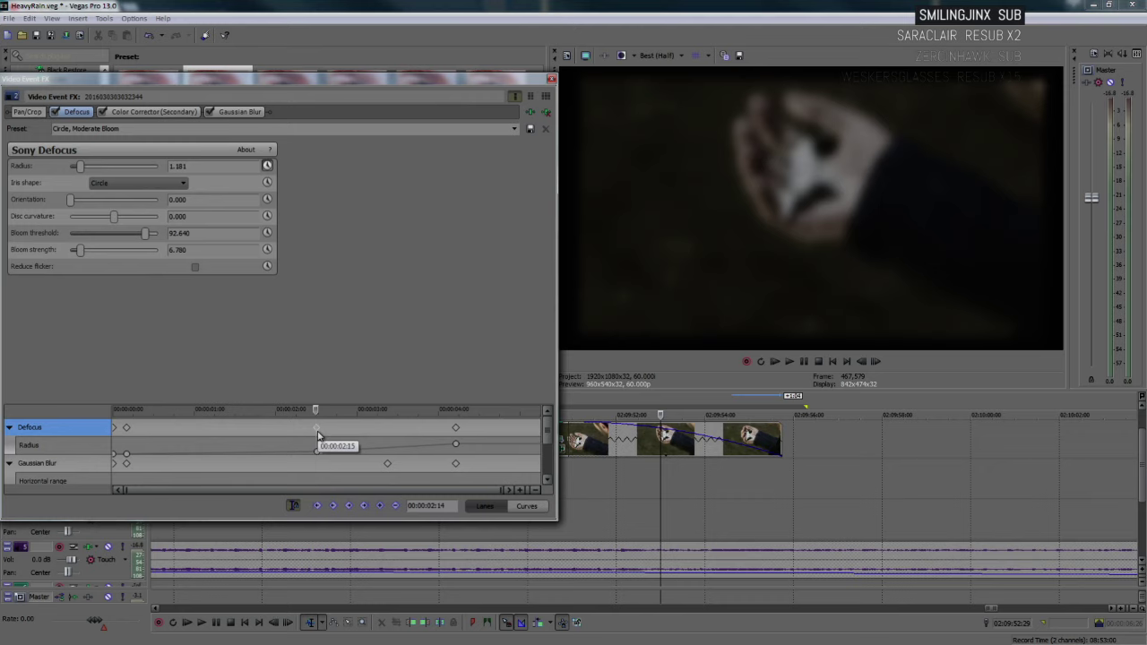
left_click_drag(388, 464, 318, 467)
left_click_drag(455, 428, 550, 439)
left_click_drag(456, 463, 548, 463)
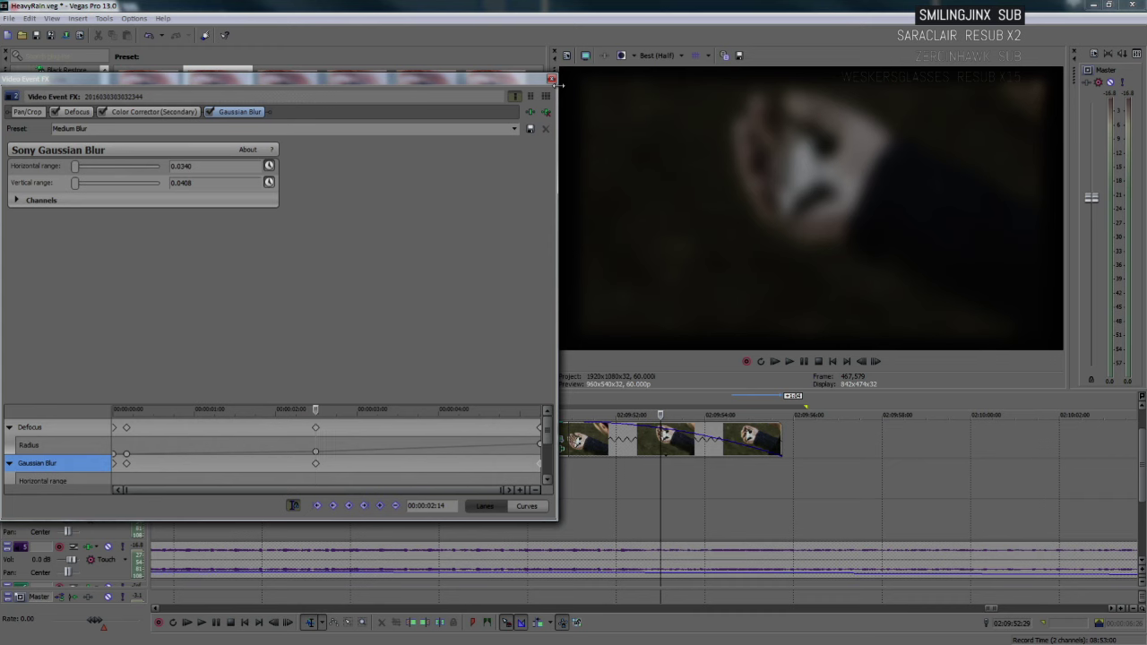
- In the hand clip's secondary Color Corrector, set the saturation to 0.918 and the gamma to about 0.531
left_click(154, 111)
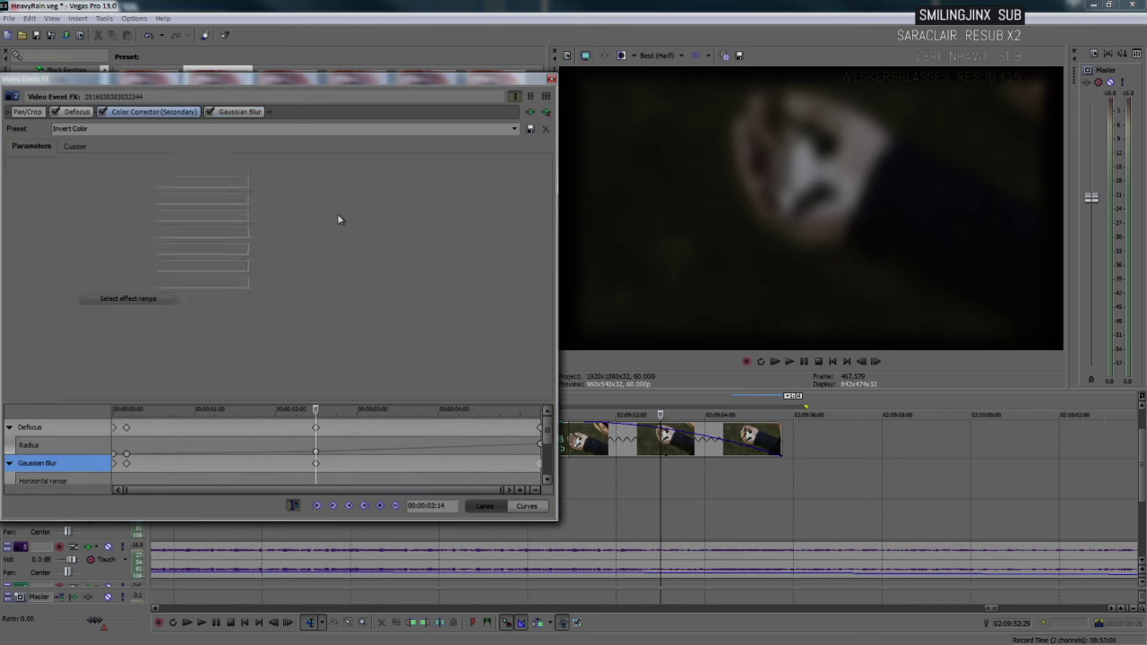
left_click(581, 442)
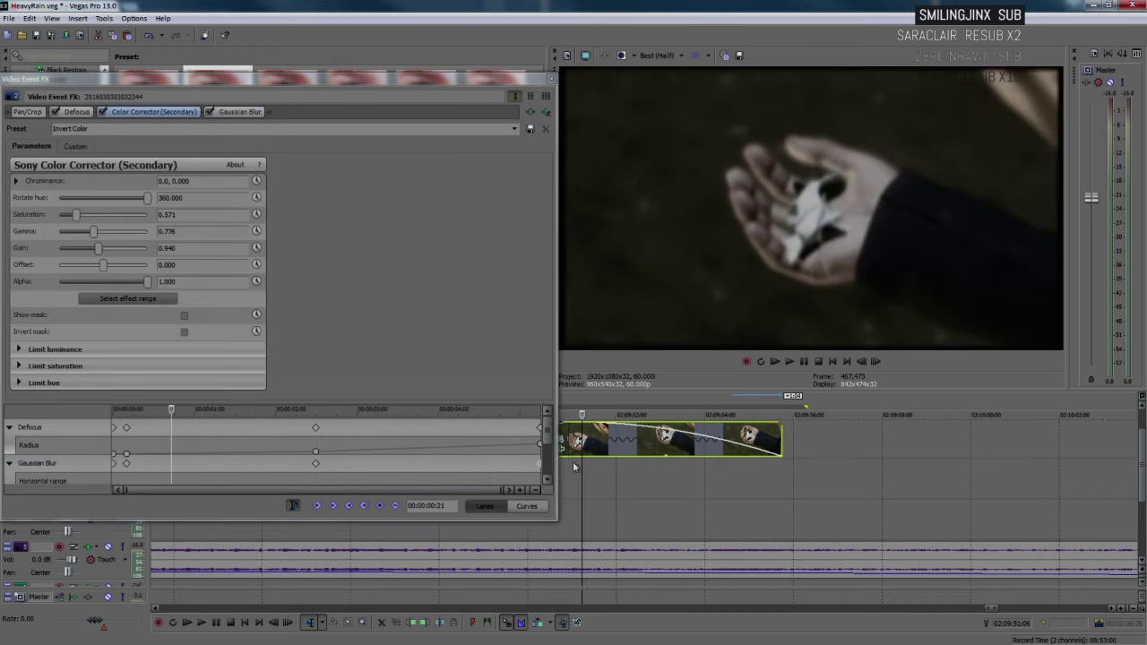
left_click(564, 440)
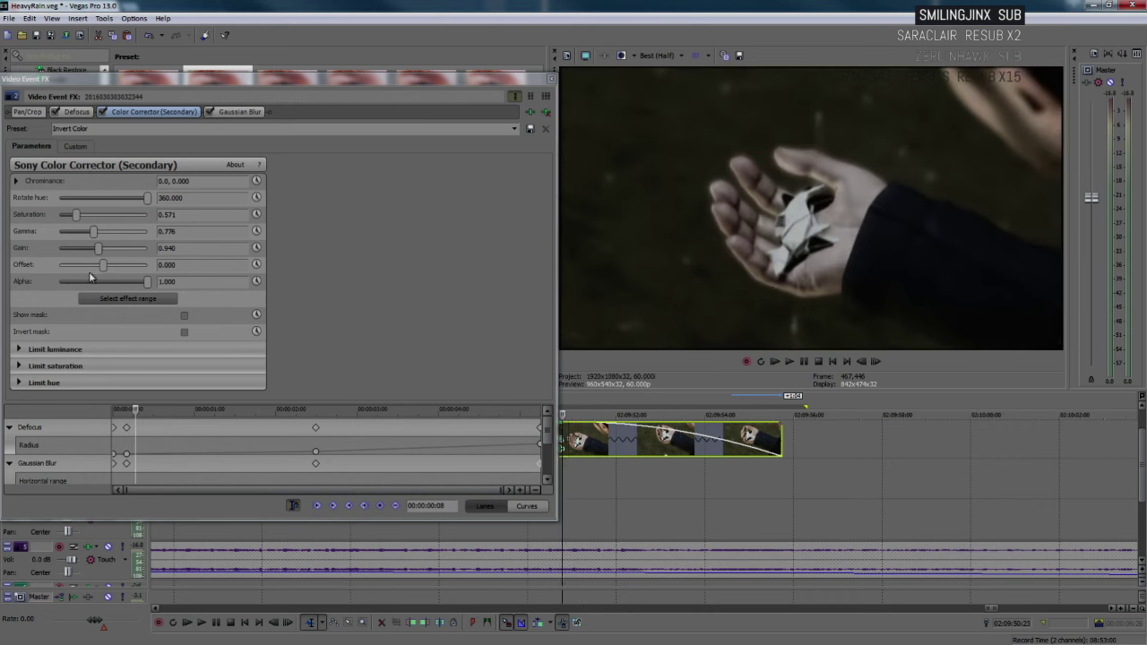
left_click_drag(77, 215, 82, 217)
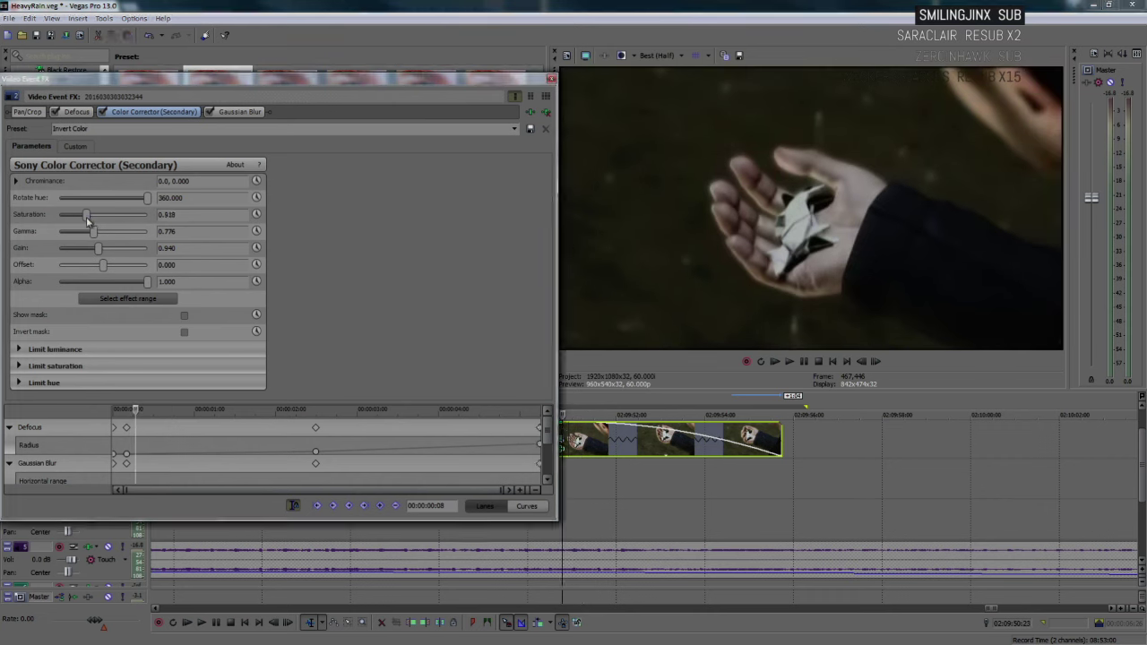
left_click_drag(91, 236, 87, 234)
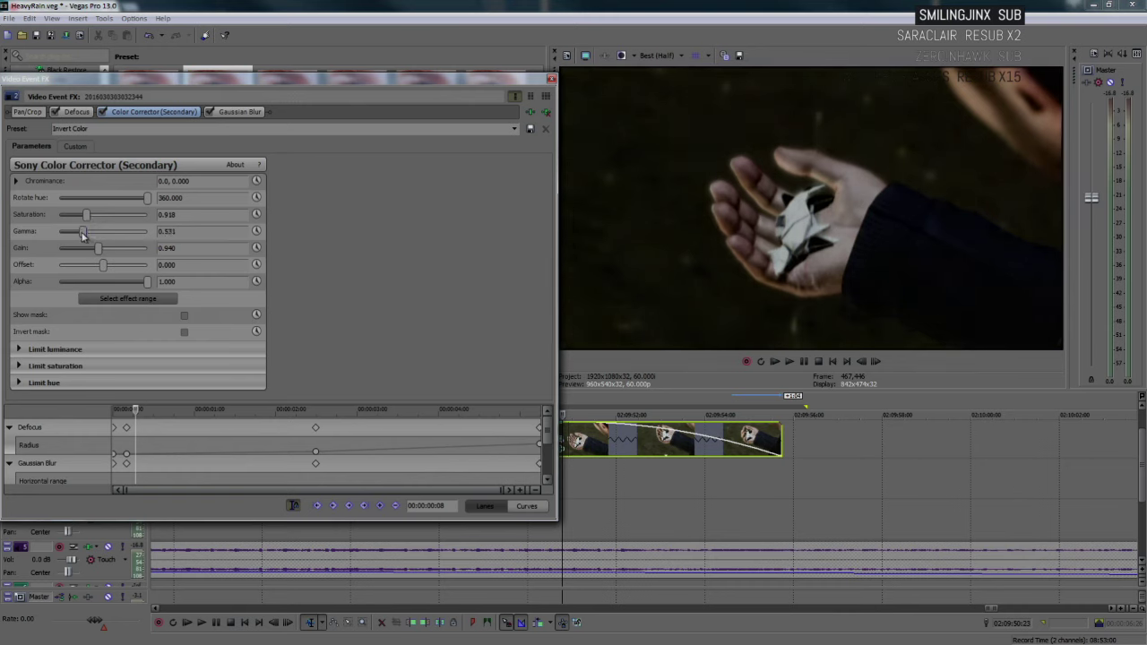
left_click(550, 79)
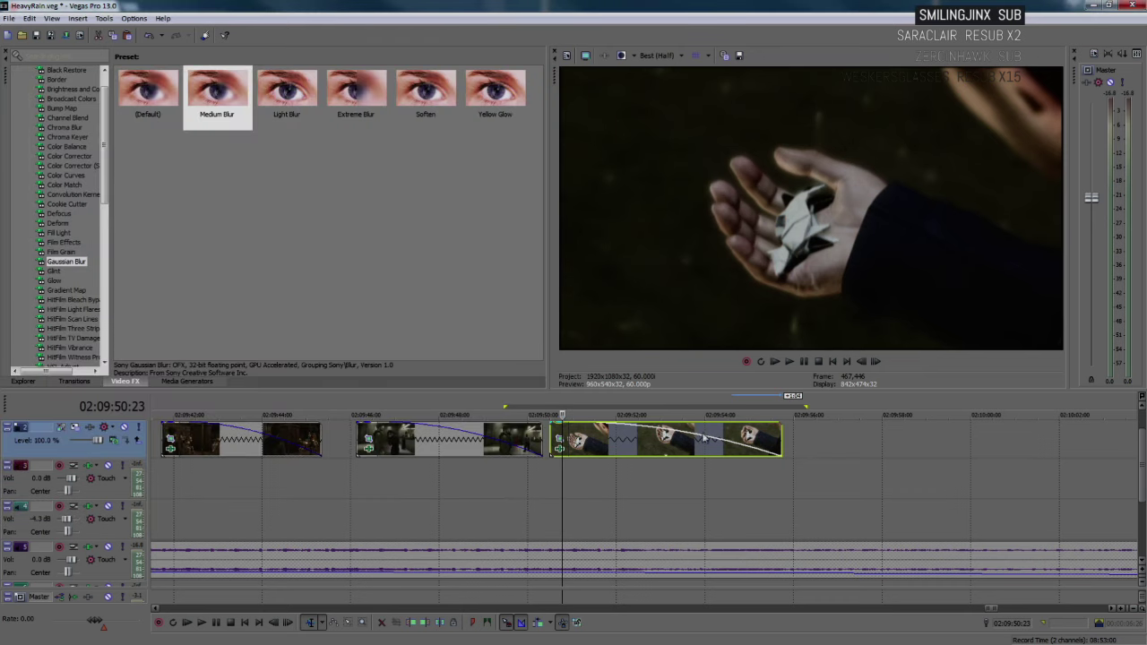
- Move the loop region's start to 02:09:49:00 and play through the transition and the hand clip's fade
left_click(491, 412)
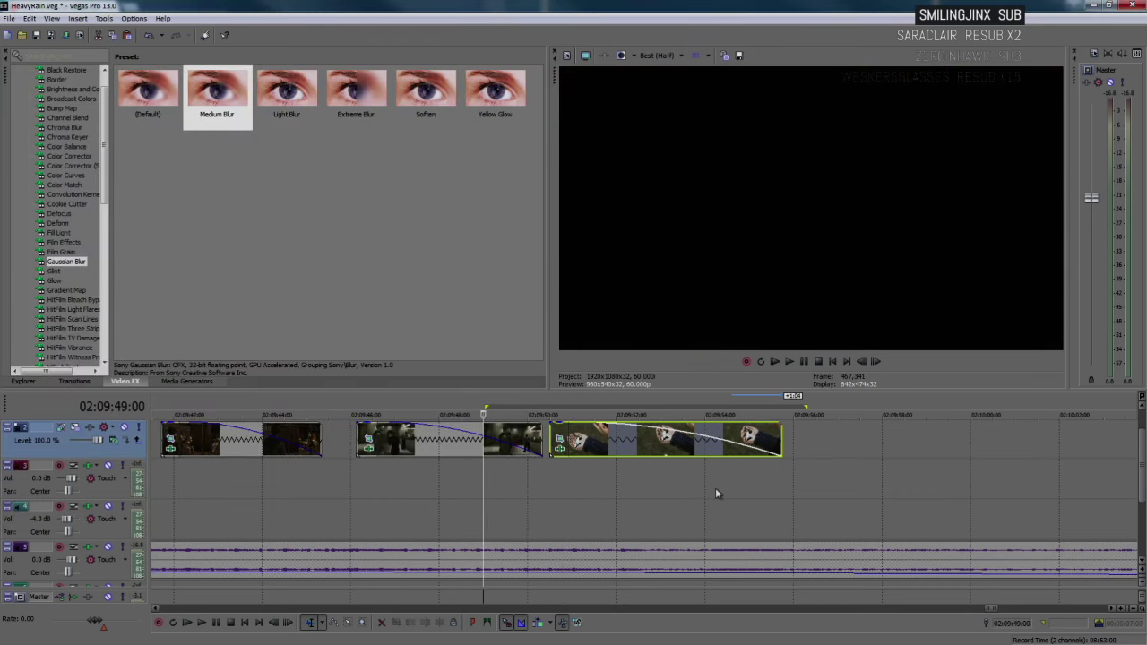
key("space")
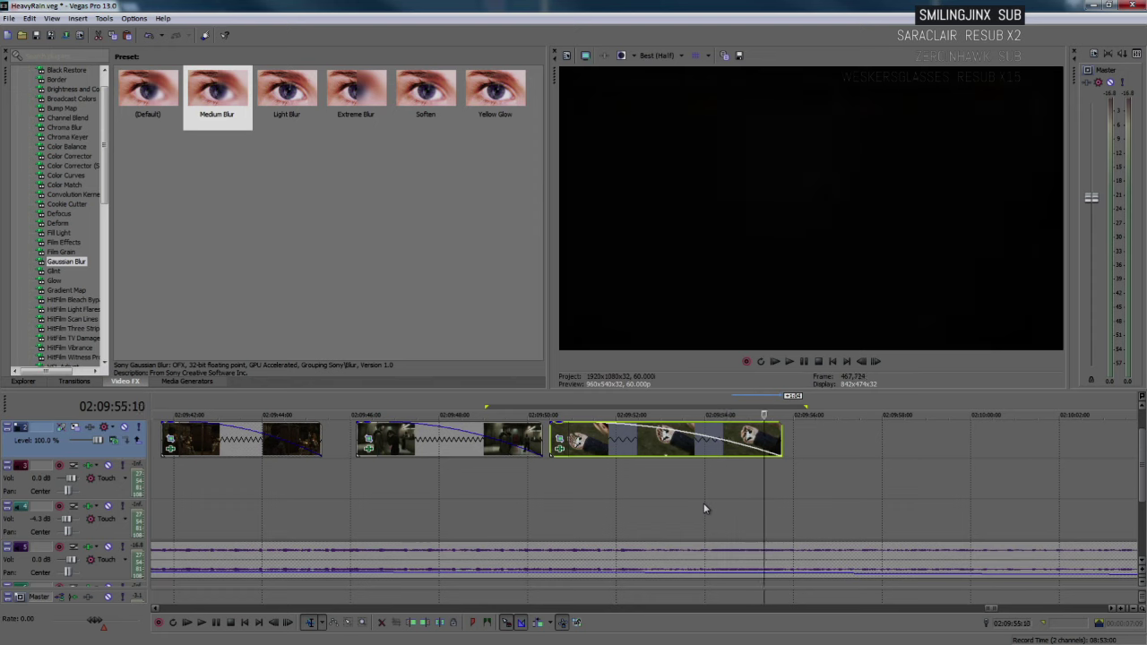
key("space")
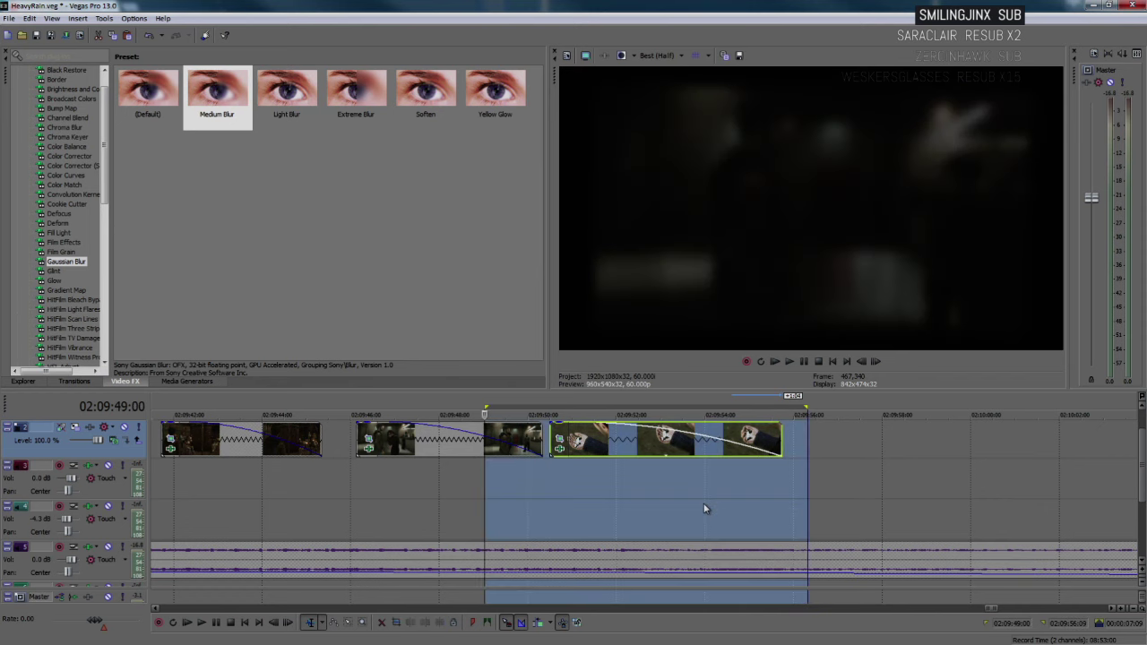
key("space")
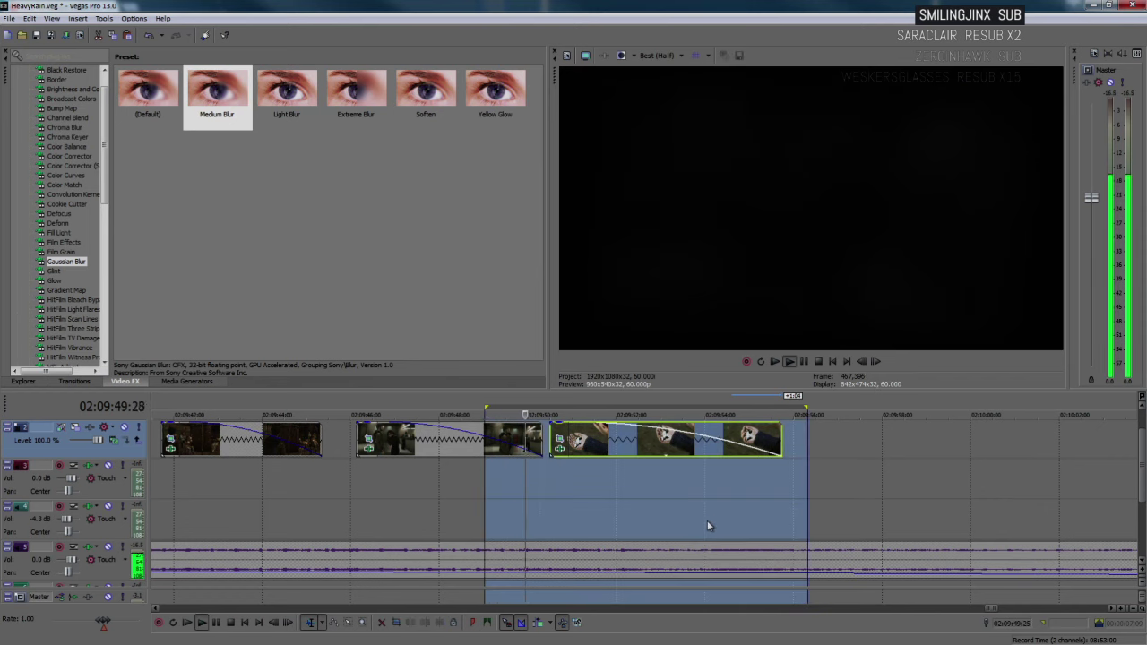
left_click(706, 519)
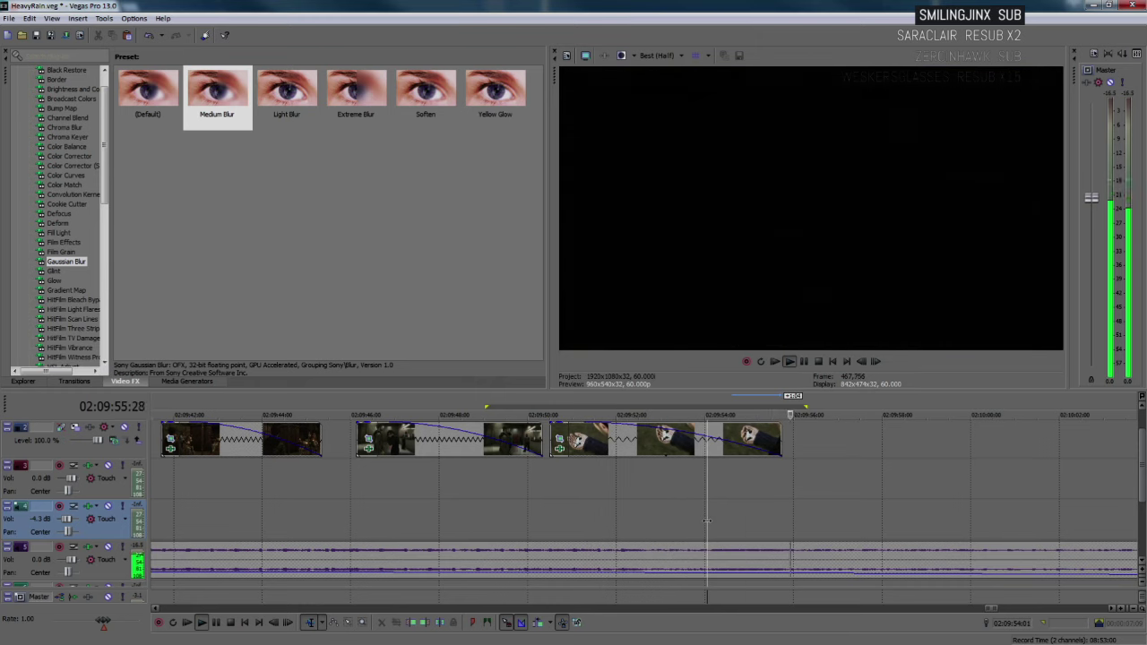
left_click(518, 494)
key("space")
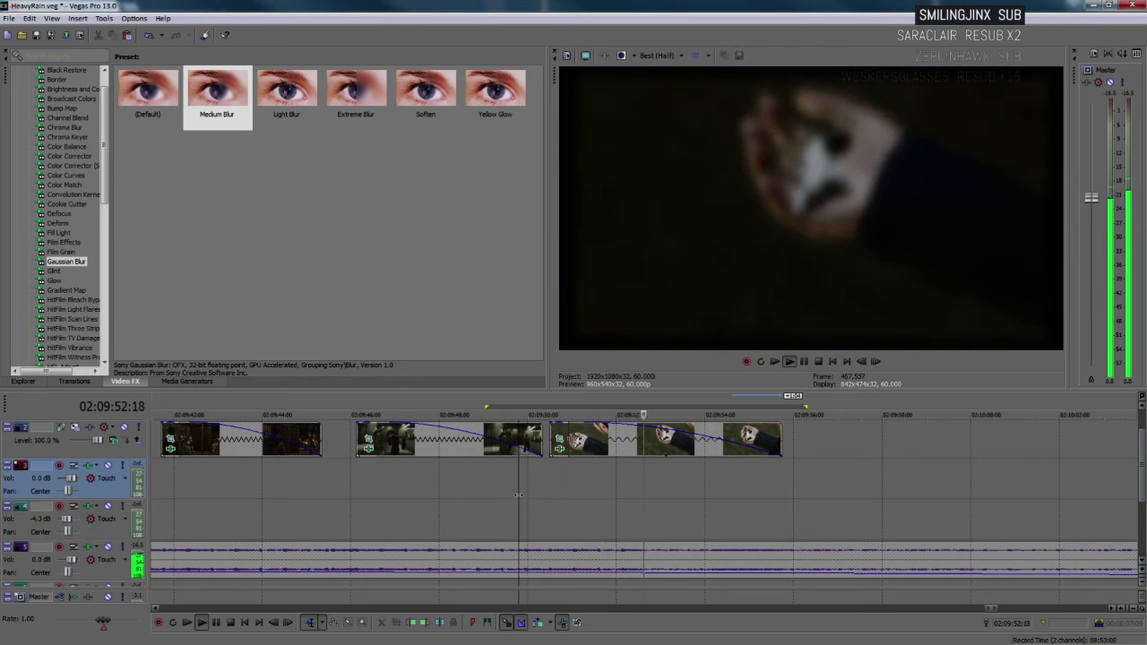
key("Return")
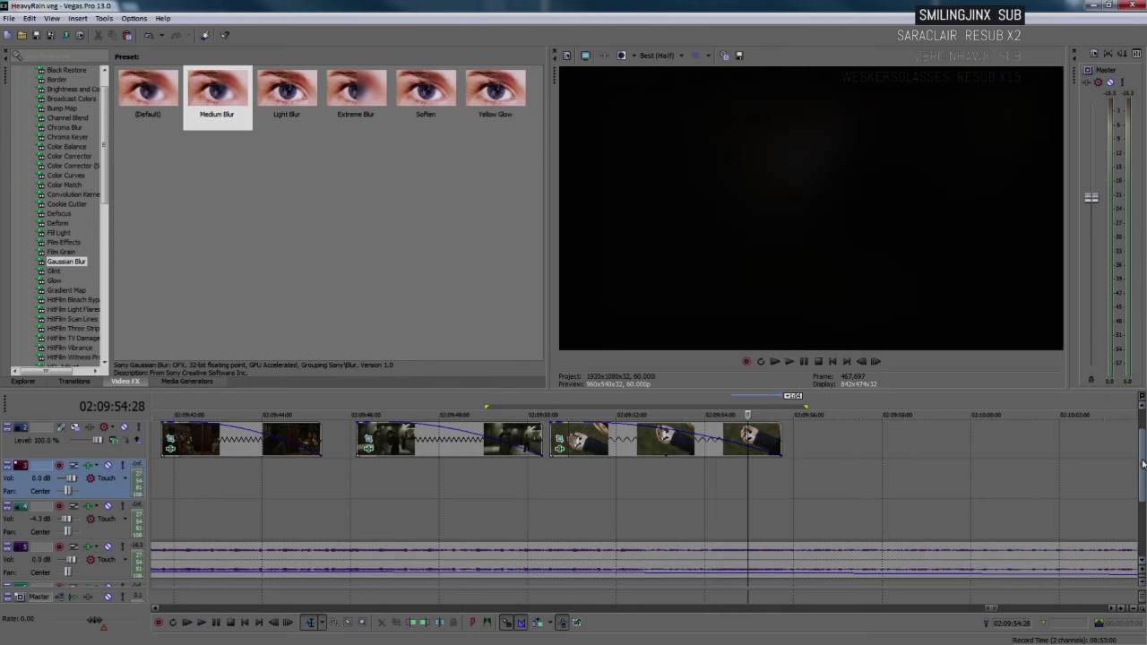
- Insert a text event on the top video track at 02:09:54:25 using the MoretoCome preset
scroll(1101, 458, "up", 1)
left_click(664, 431)
key("space")
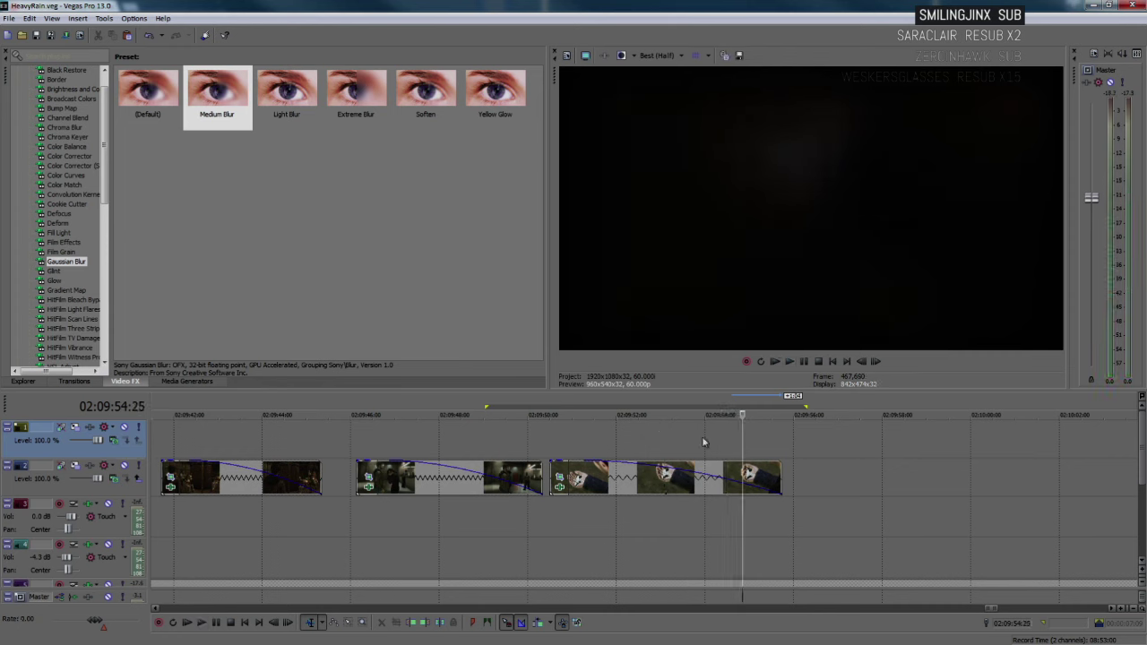
right_click(785, 441)
left_click(819, 417)
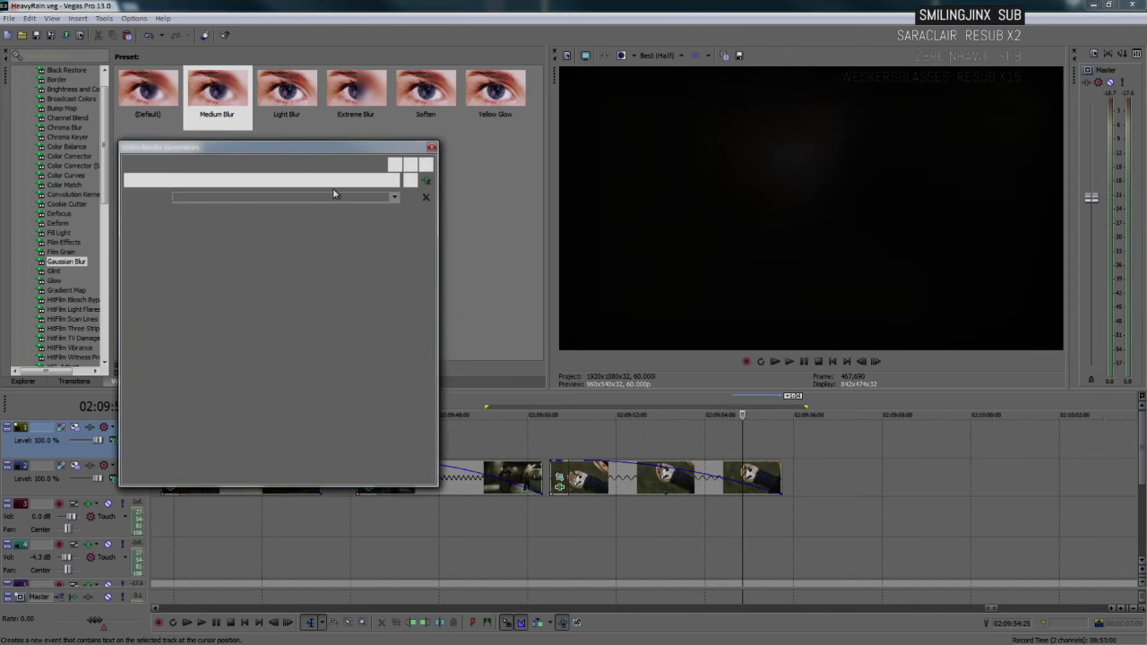
left_click(394, 196)
left_click(224, 403)
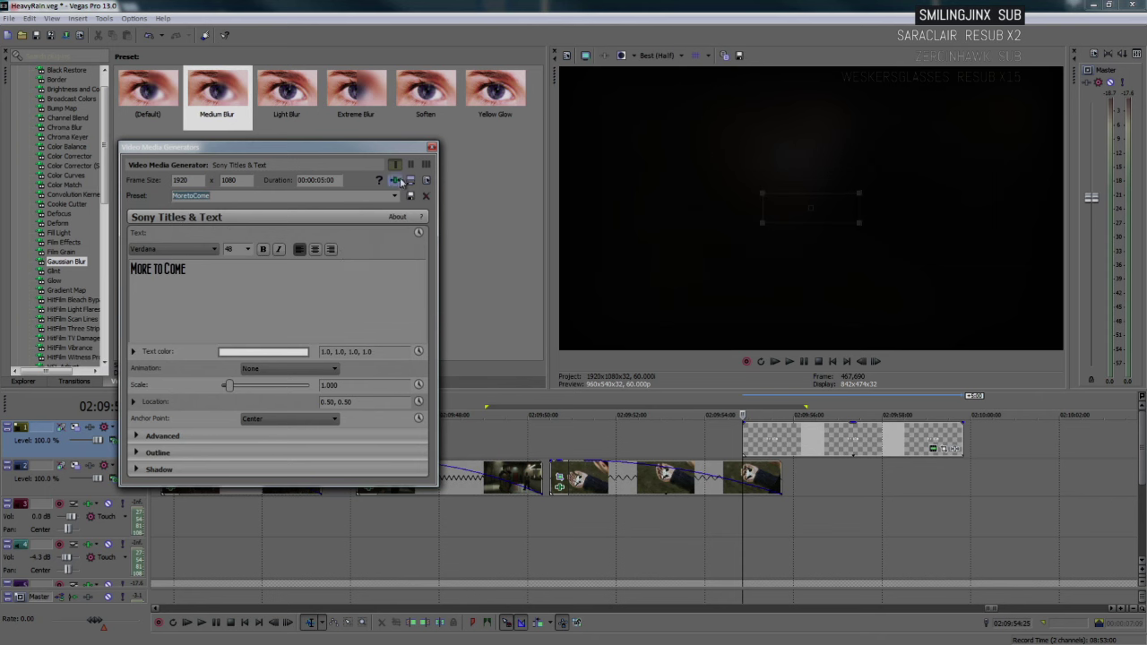
left_click(431, 149)
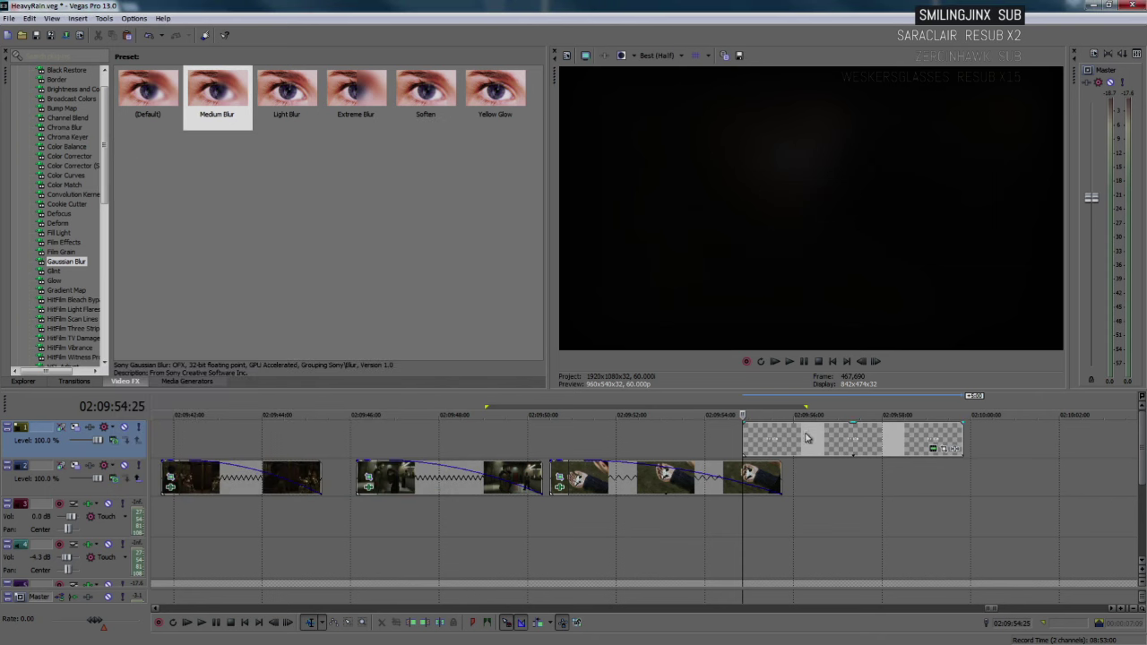
- Open the Pan/Crop settings of the "More to Come" title event
left_click(743, 438)
left_click(934, 447)
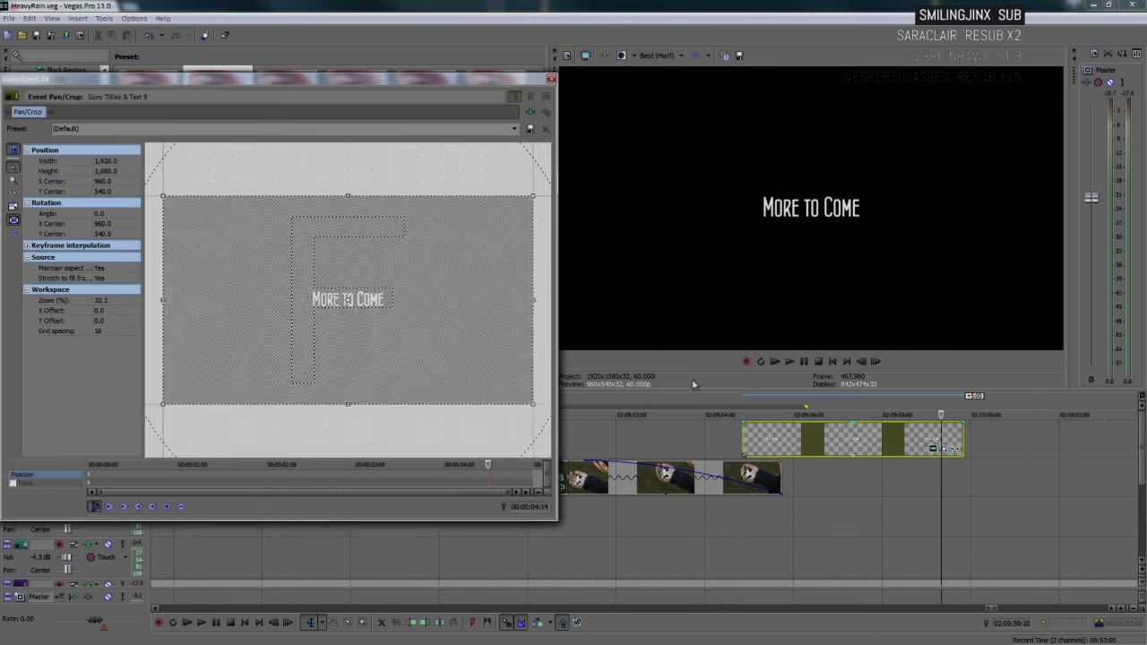
left_click(95, 480)
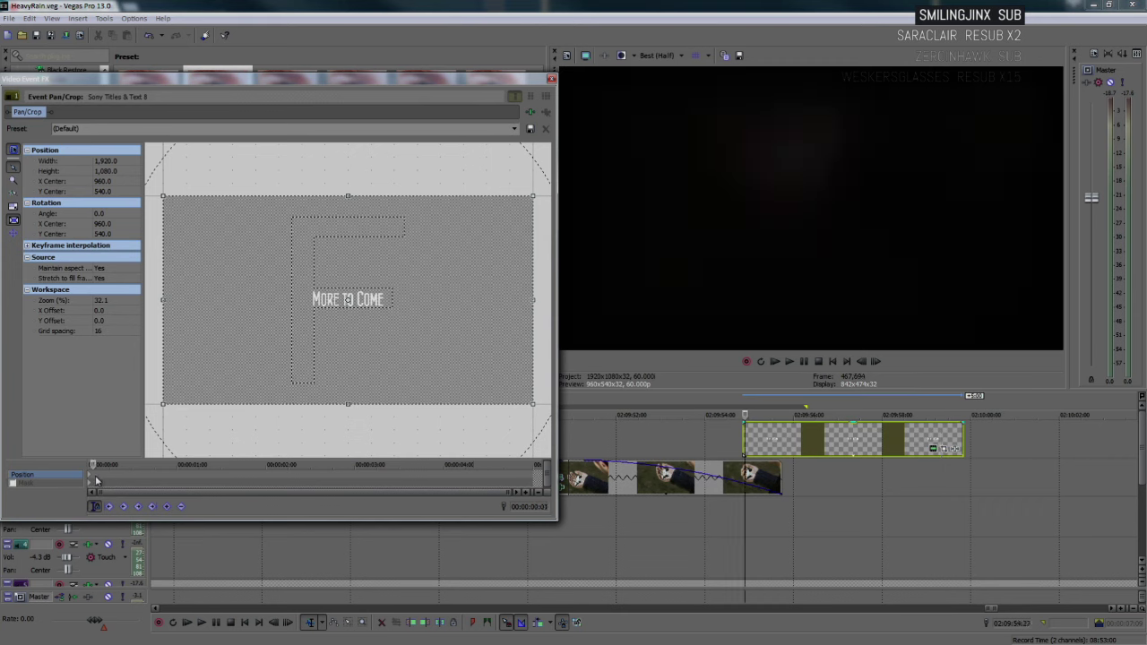
left_click_drag(534, 401, 519, 392)
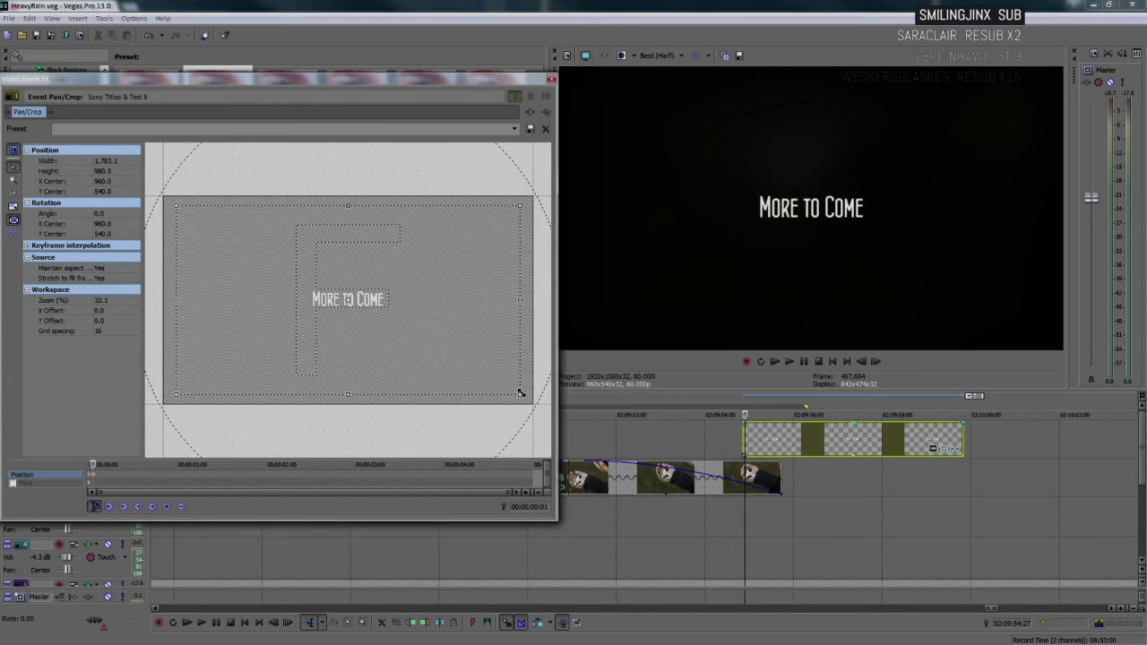
left_click(102, 478)
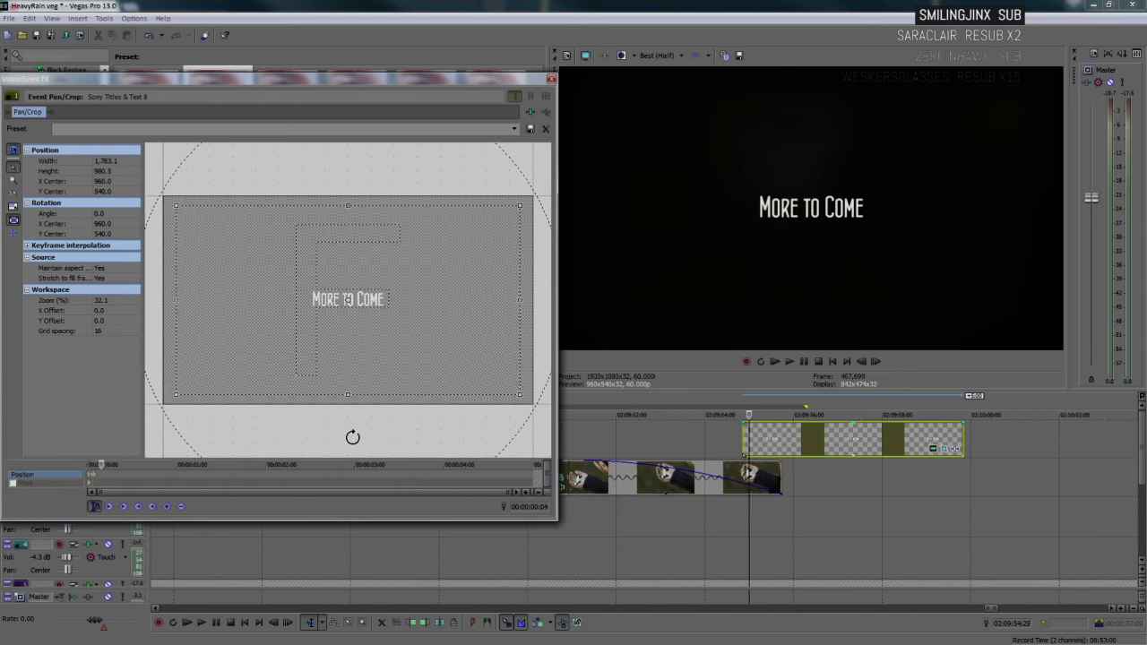
left_click(115, 481)
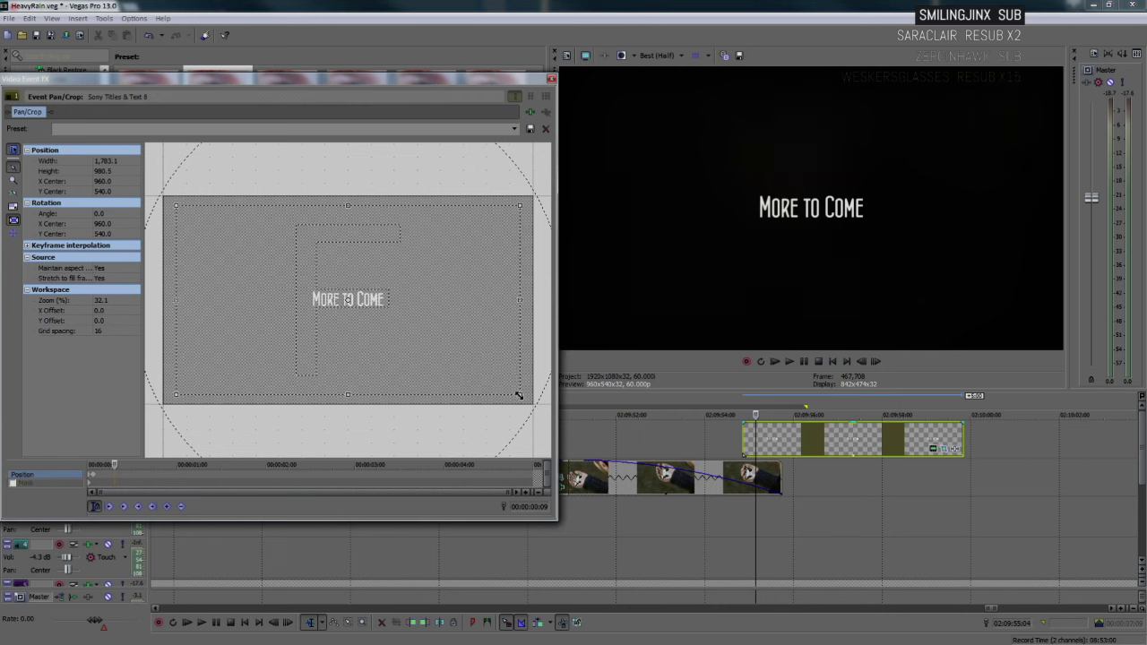
left_click_drag(518, 395, 531, 403)
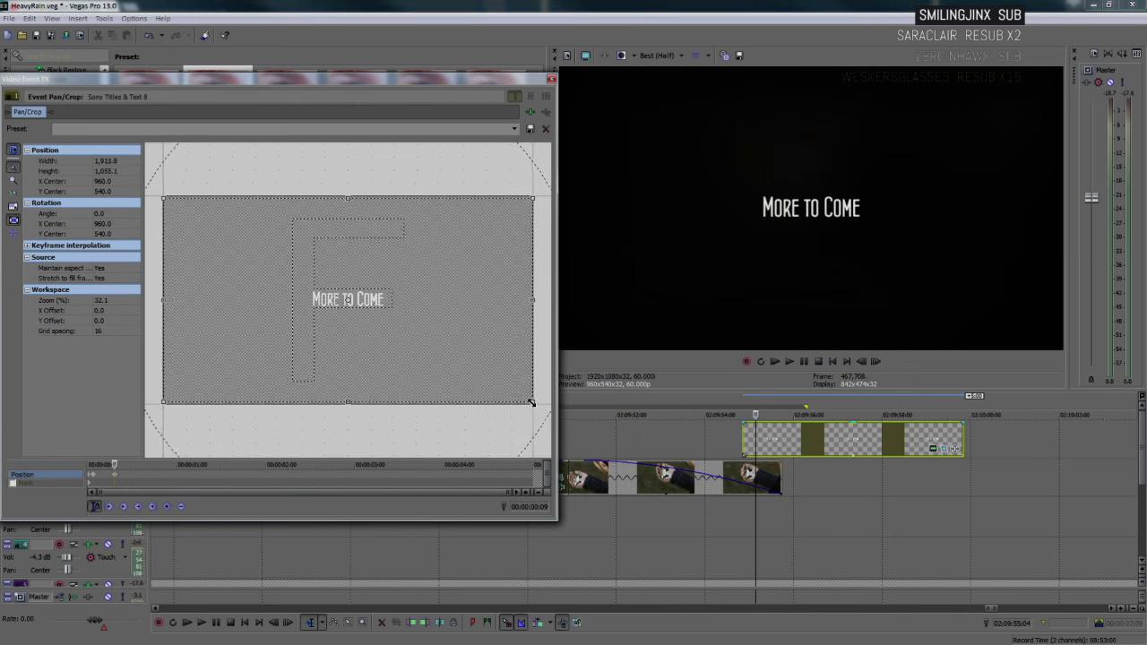
key("ctrl+z")
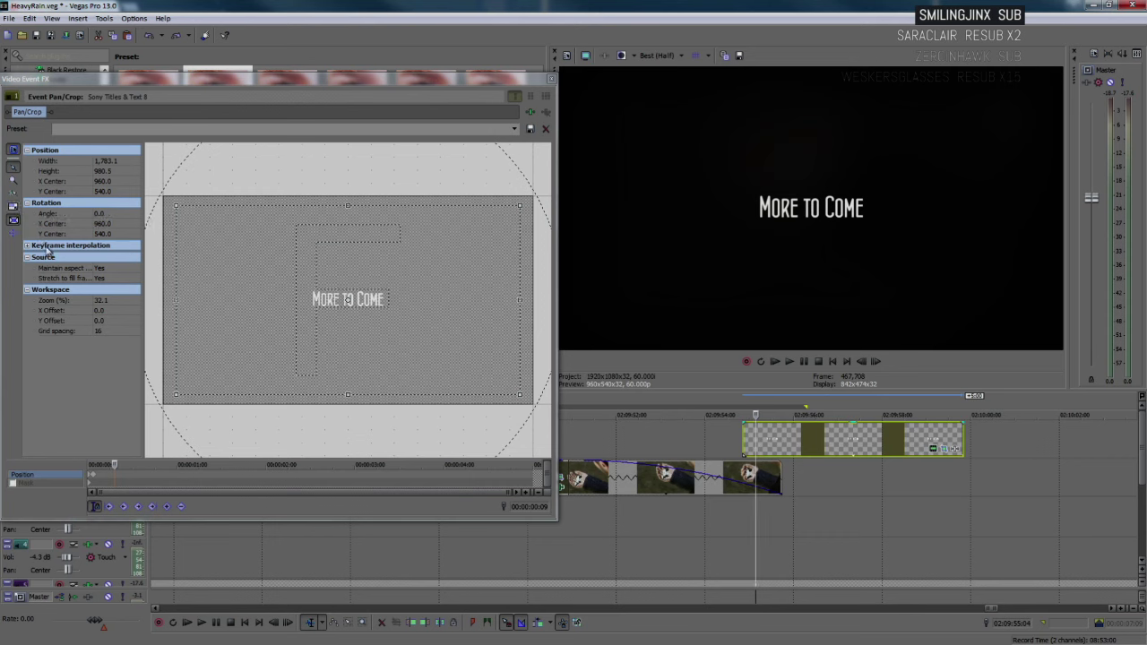
- Lock the Pan/Crop aspect ratio and clear the title's trial crop keyframes, returning to 00:00:00:01
left_click(15, 209)
left_click(95, 481)
left_click(122, 481)
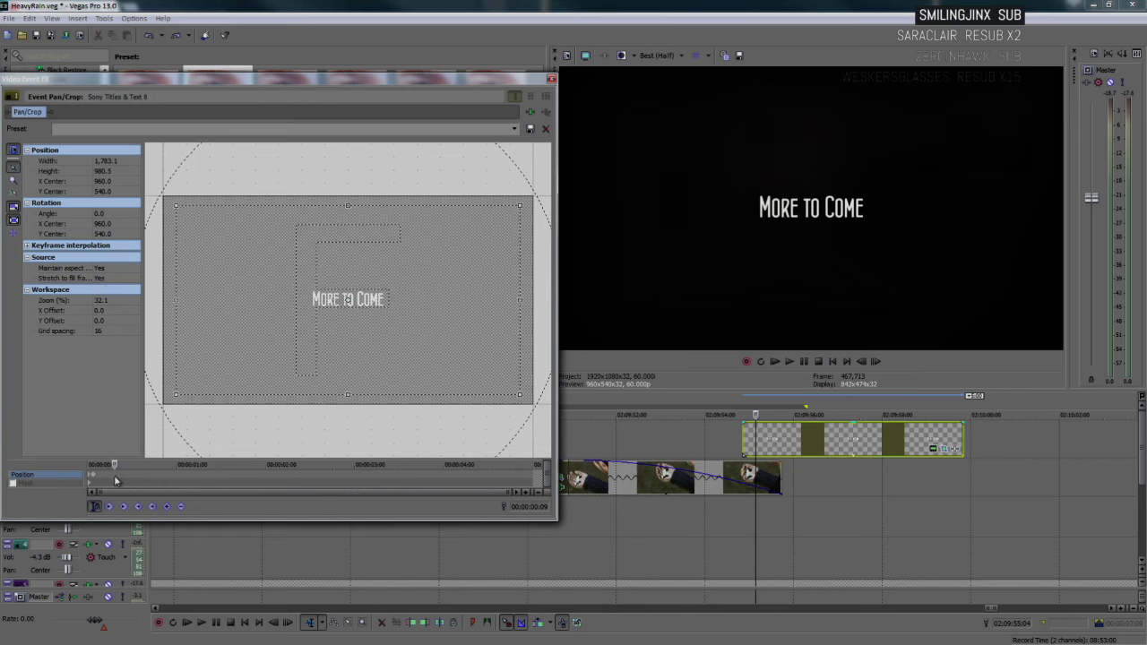
left_click(108, 481)
left_click(105, 480)
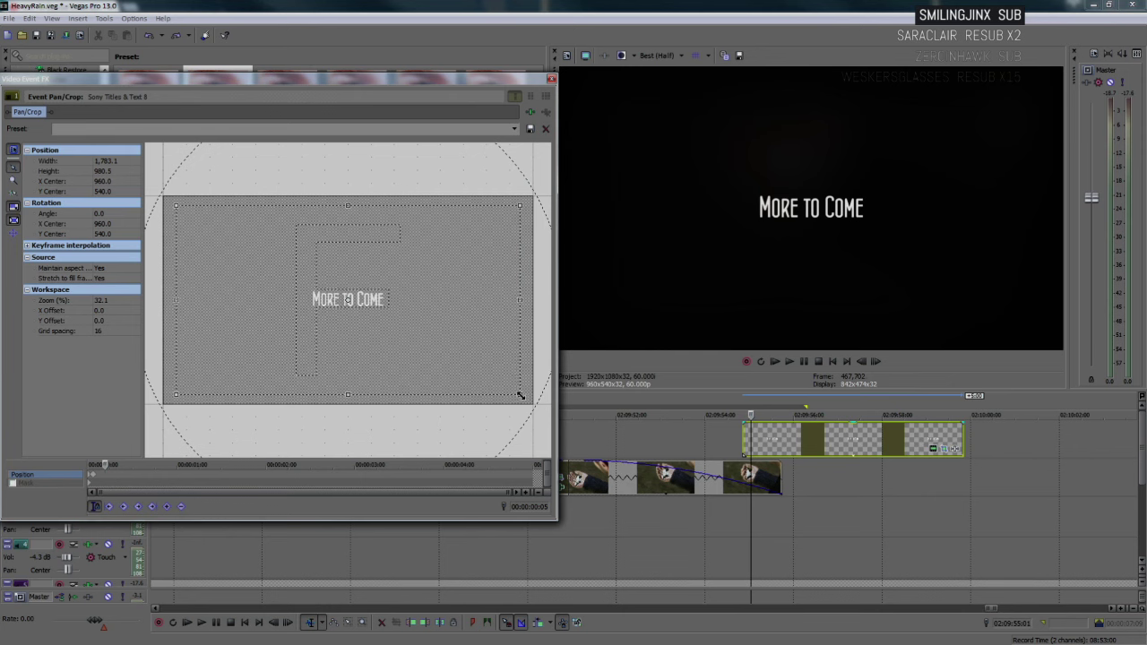
left_click_drag(520, 395, 534, 403)
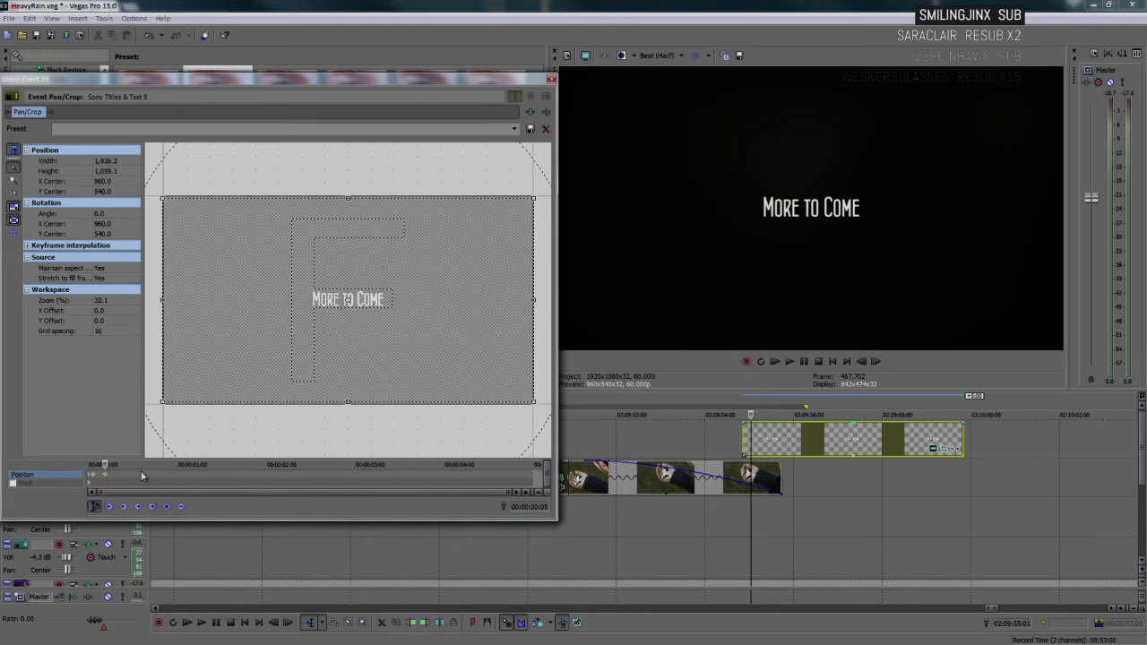
left_click_drag(106, 478, 95, 480)
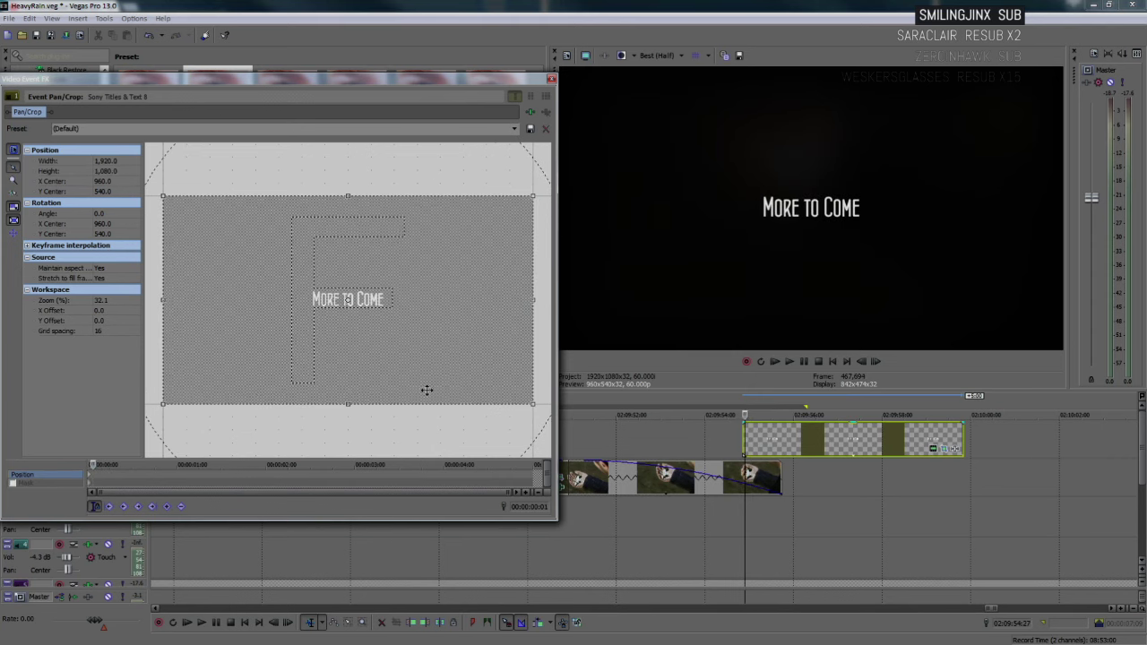
- Keyframe the title's crop at about 1,801.8 × 1,013.5 on 00:00:00:01 and at 1,920 × 1,080 on 00:00:00:05
left_click_drag(535, 401, 522, 398)
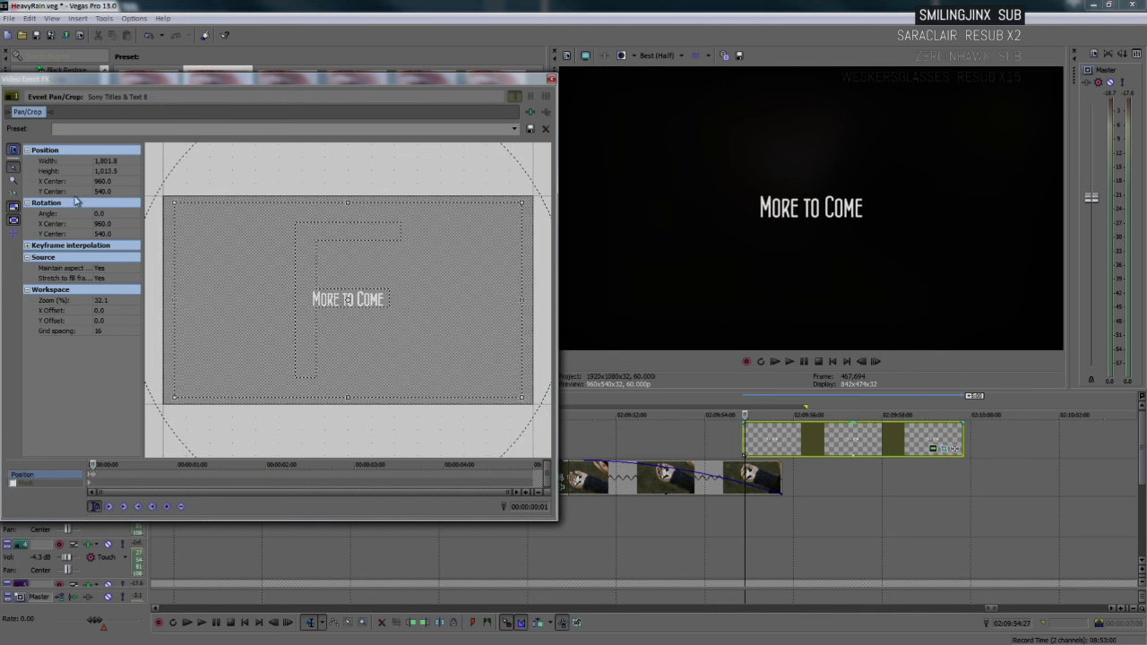
left_click(108, 480)
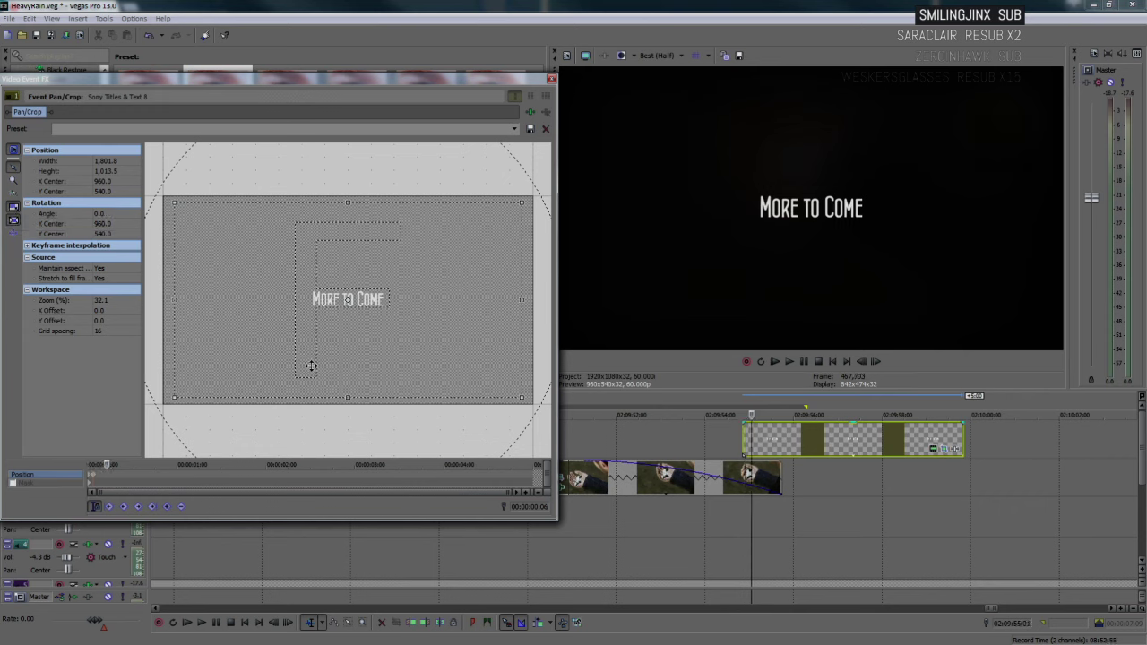
key("Left")
left_click_drag(523, 398, 532, 404)
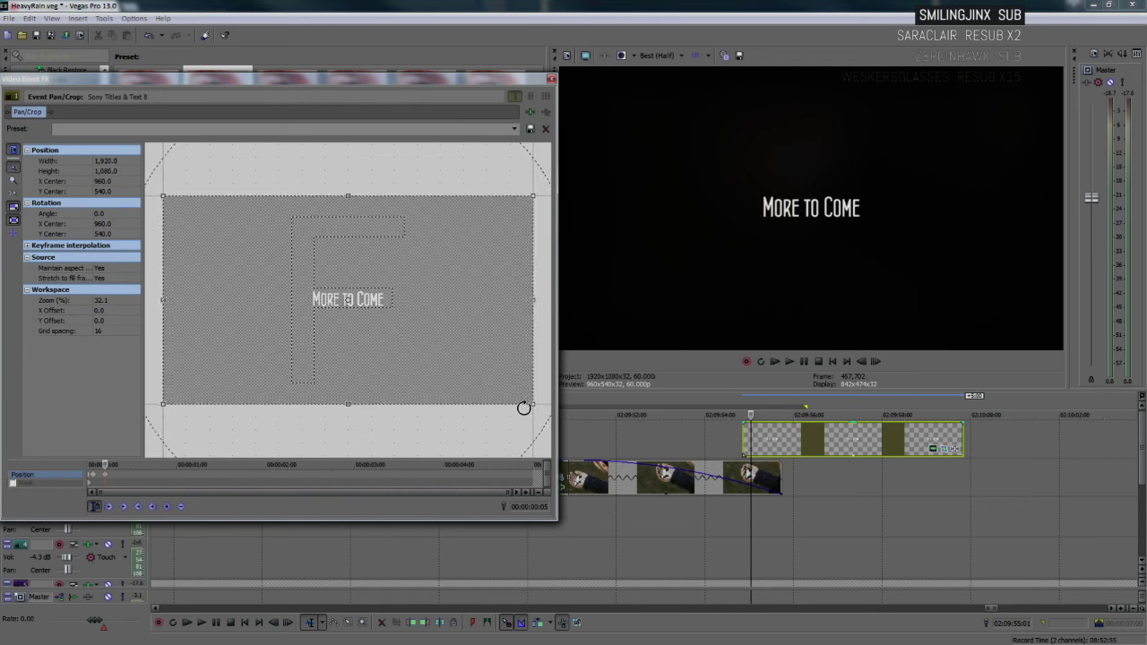
left_click(552, 80)
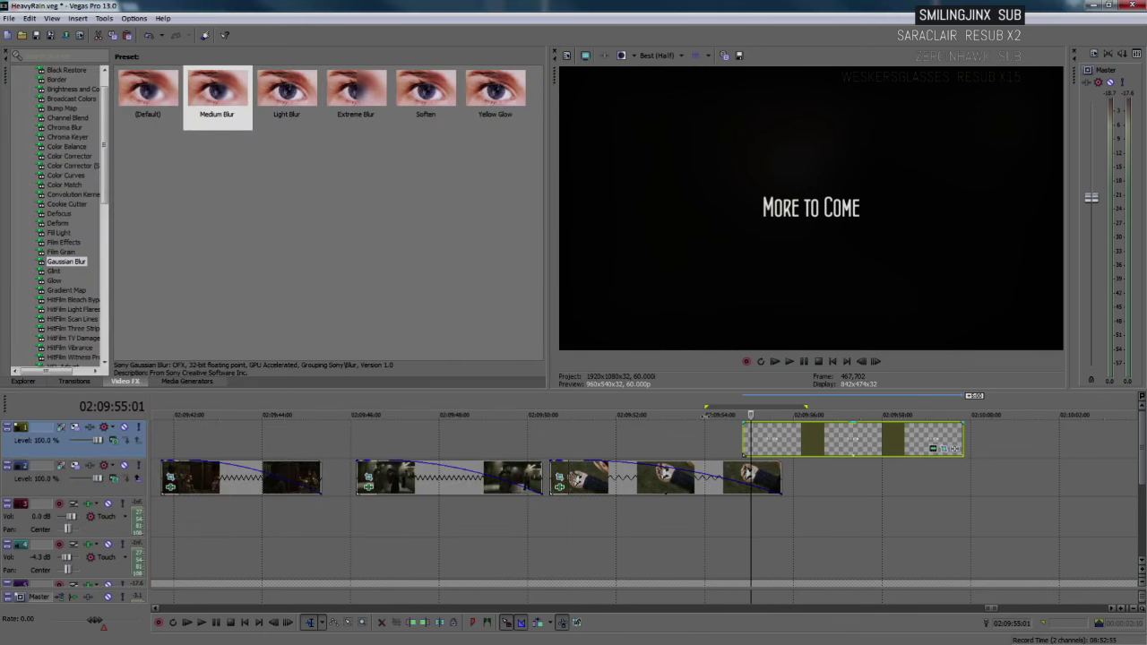
- Play through the title's zoom entrance over the end of the hand clip's fade
key("space")
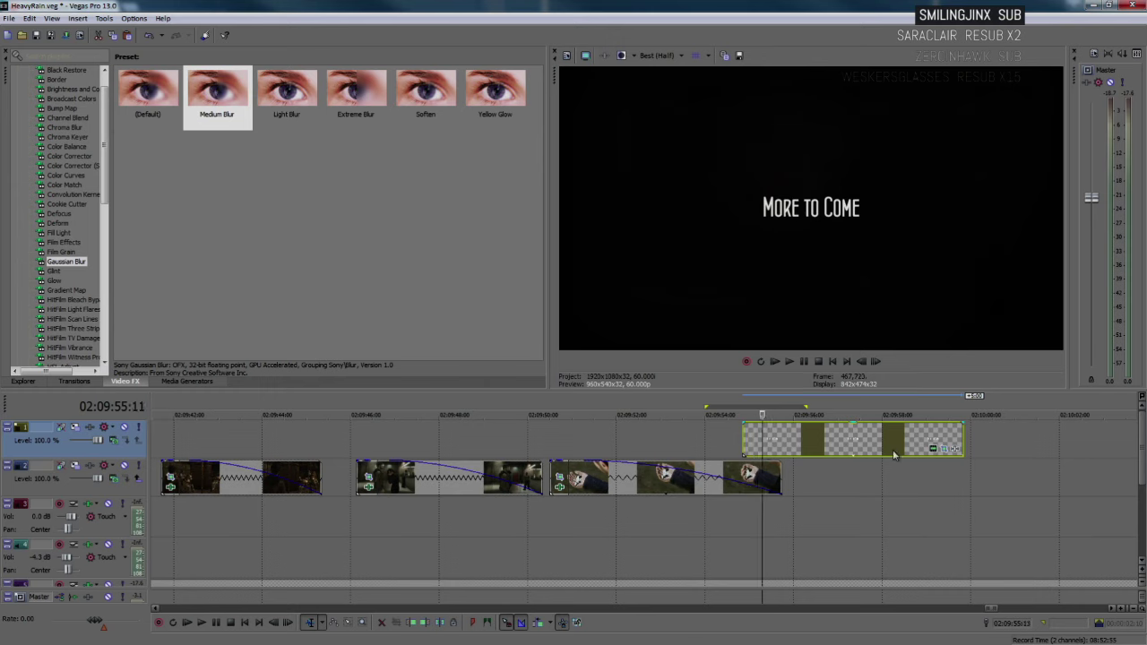
key("BackSpace")
key("space")
left_click(812, 489)
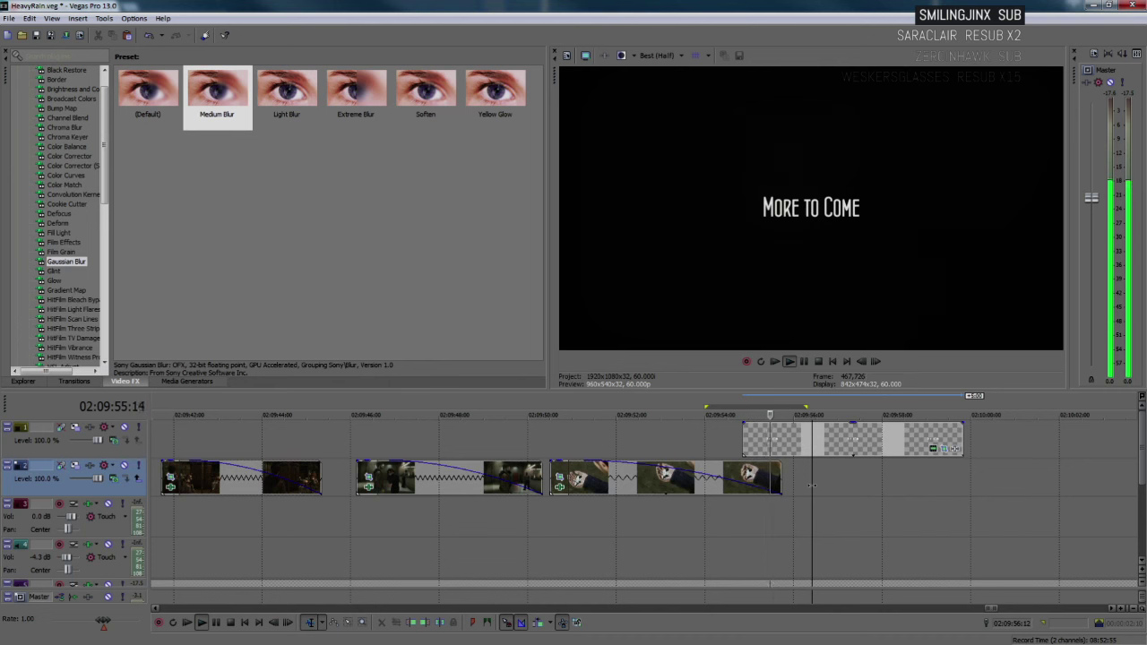
key("Return")
- Move the title's second and third Pan/Crop keyframes slightly earlier so the opening zoom runs faster
left_click(943, 449)
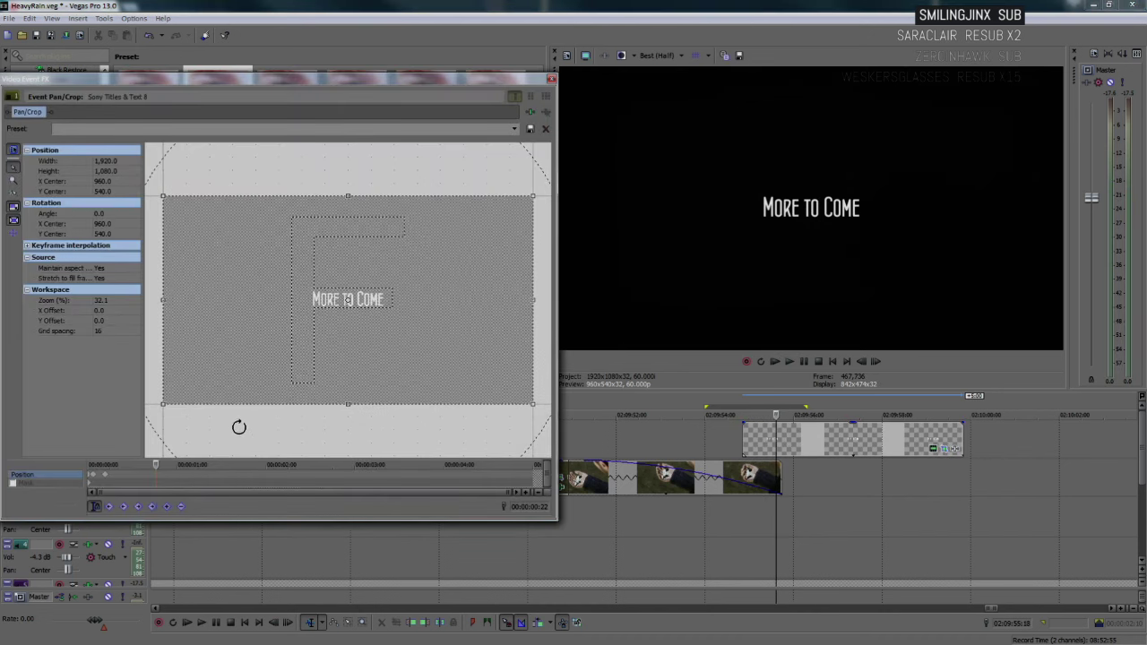
left_click(93, 476)
scroll(95, 476, "up", 3)
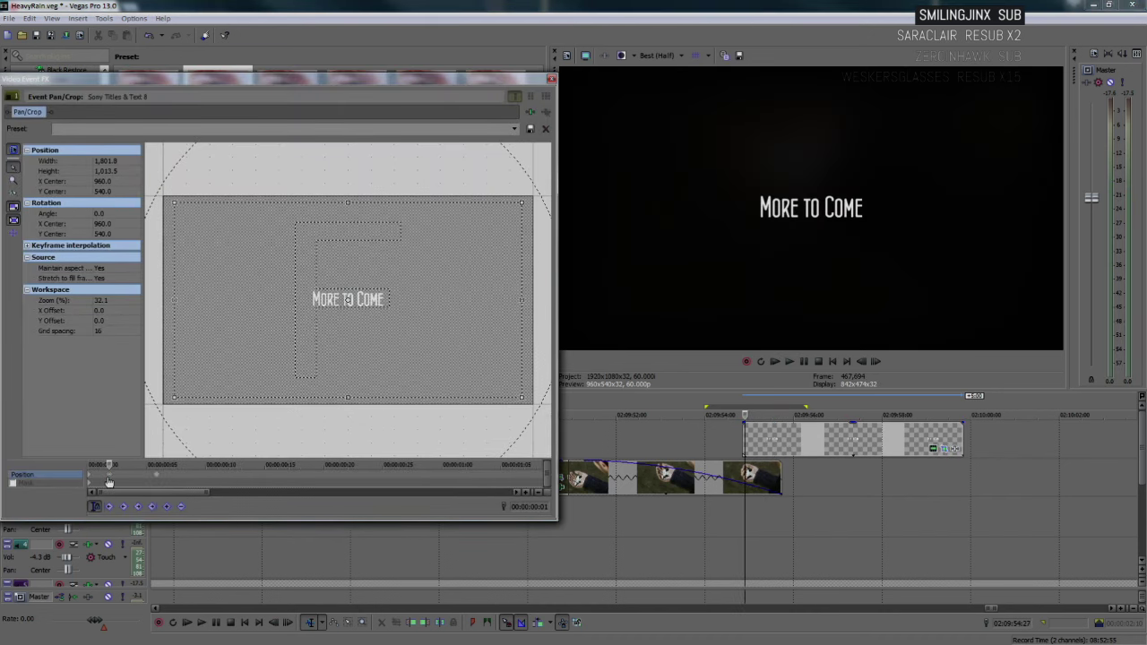
left_click_drag(108, 477, 98, 477)
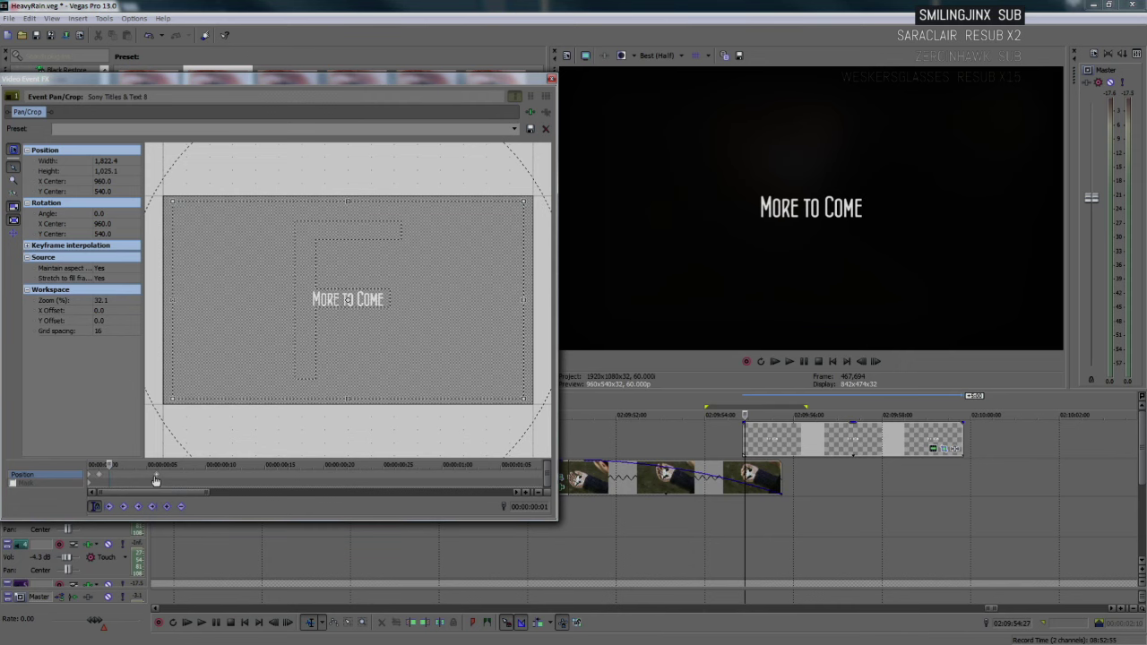
scroll(153, 480, "down", 2)
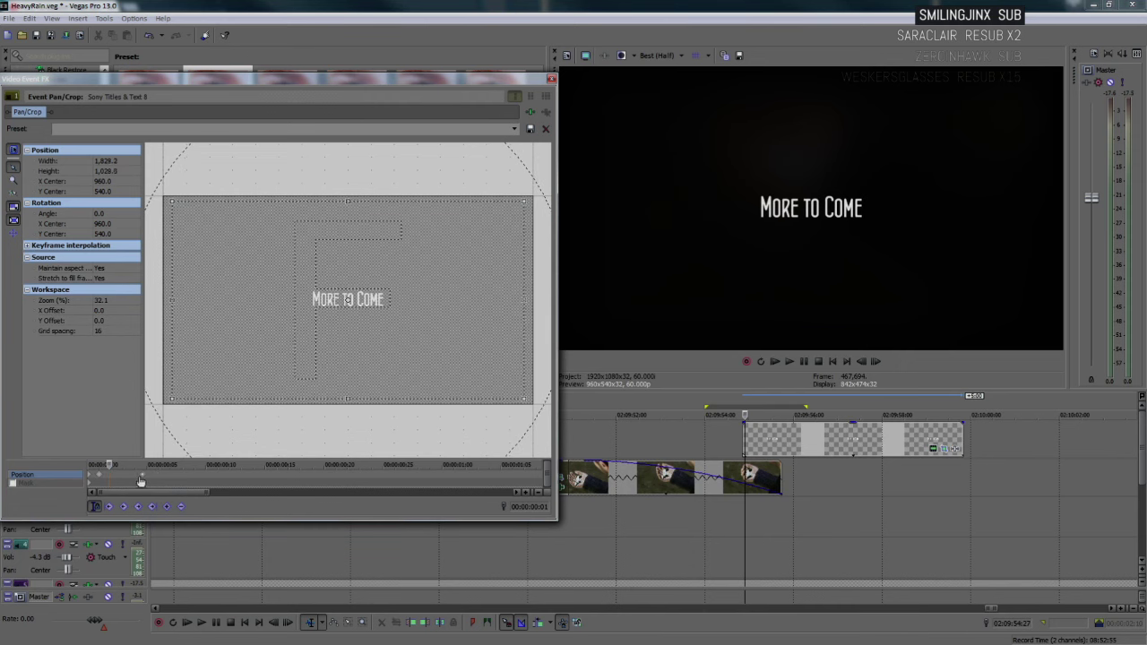
left_click(551, 79)
- Replay the retimed title entrance over the hand clip's fade and look over the whole project timeline
scroll(865, 458, "down", 4)
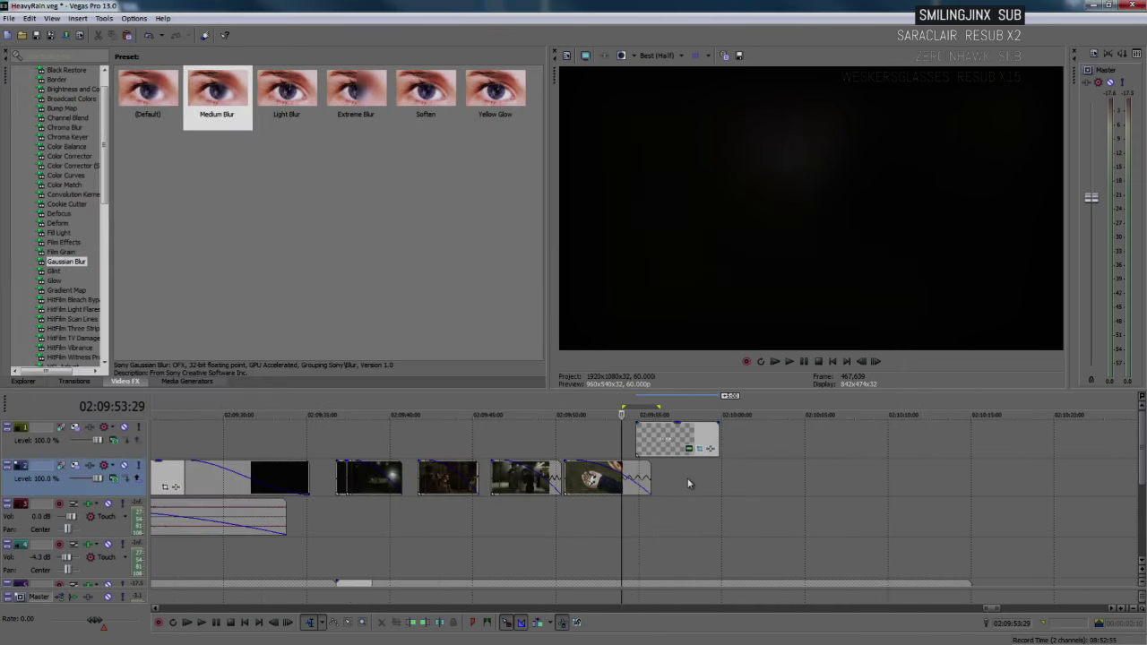
key("space")
key("space")
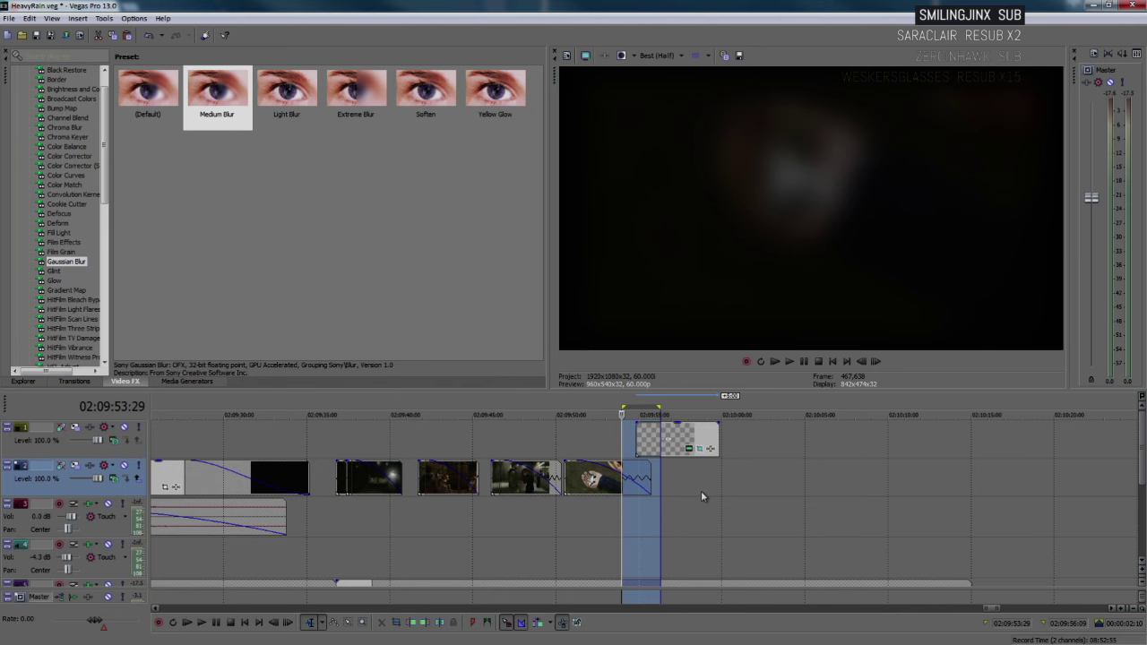
scroll(700, 490, "down", 10)
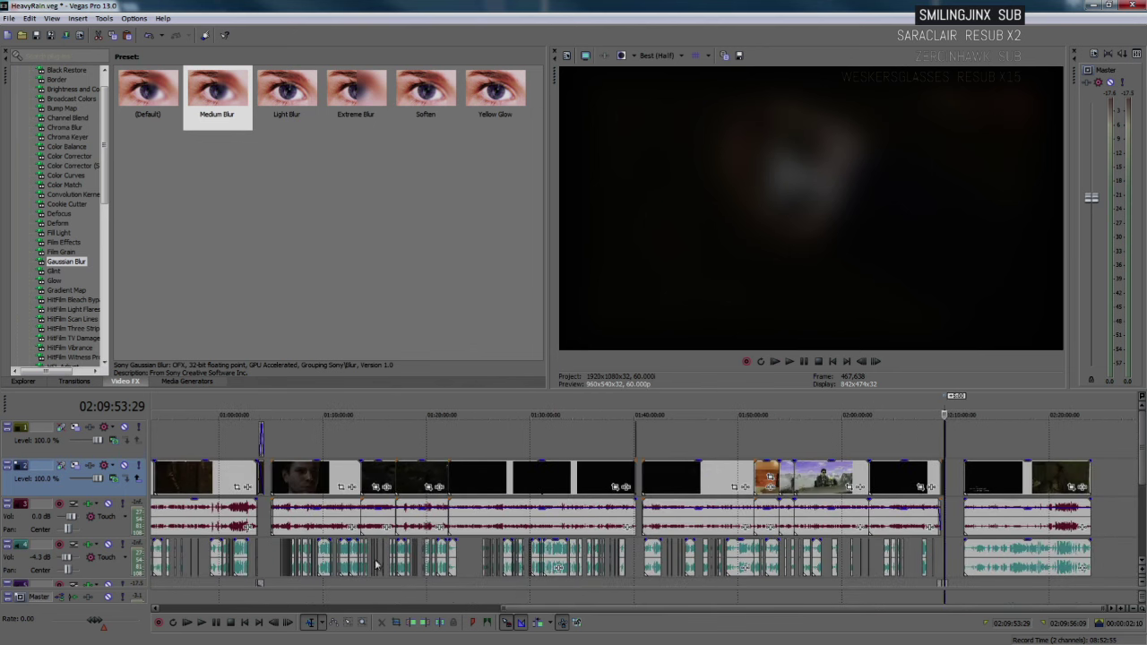
scroll(566, 513, "down", 3)
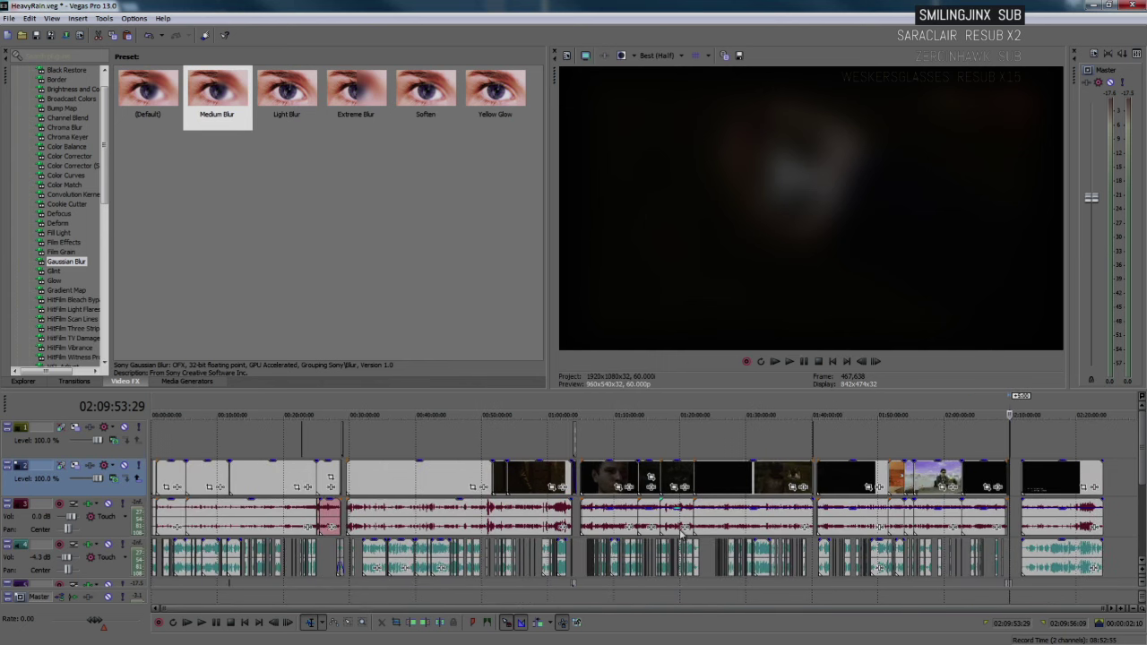
scroll(763, 573, "up", 10)
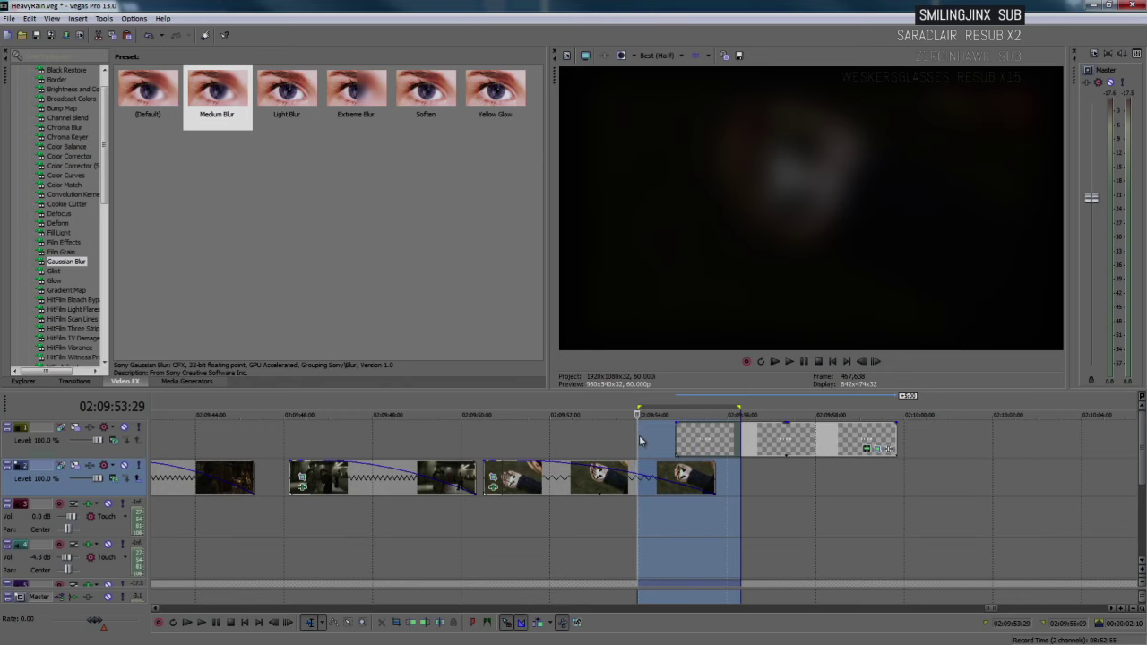
scroll(638, 509, "down", 10)
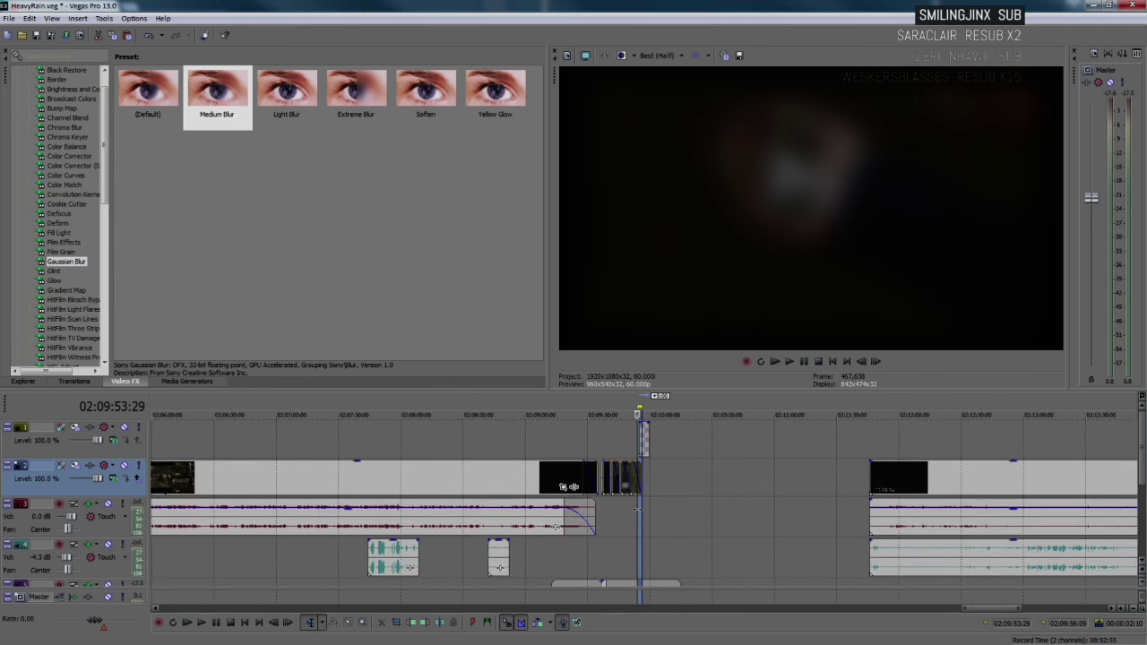
scroll(668, 507, "up", 10)
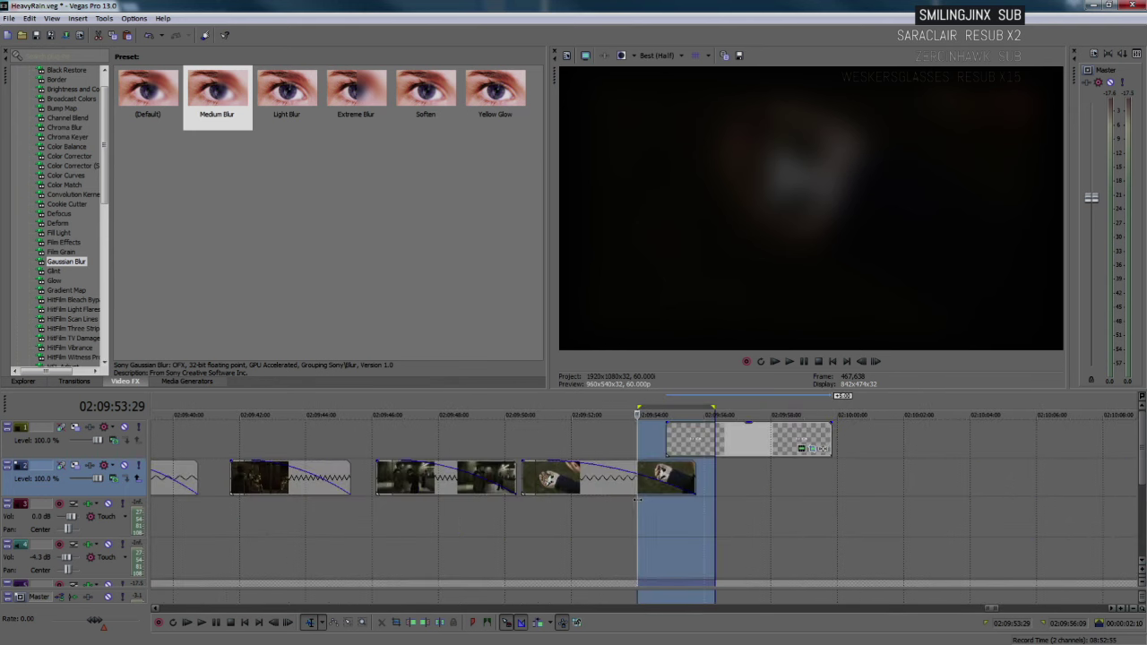
key("space")
left_click(668, 501)
key("Return")
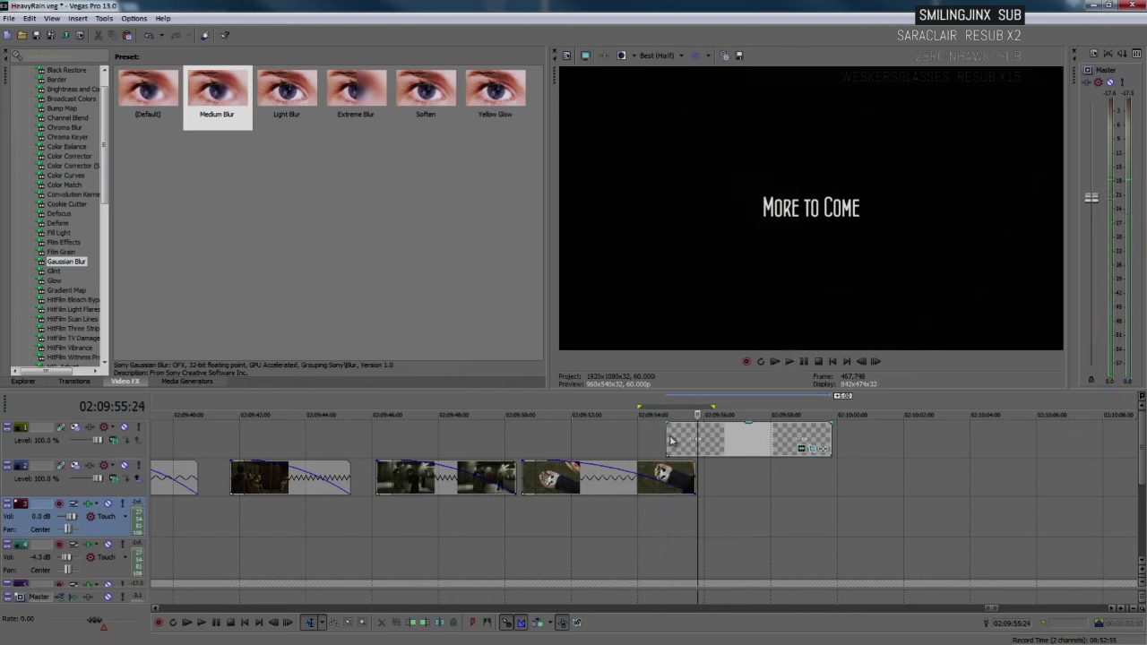
left_click(649, 429)
key("space")
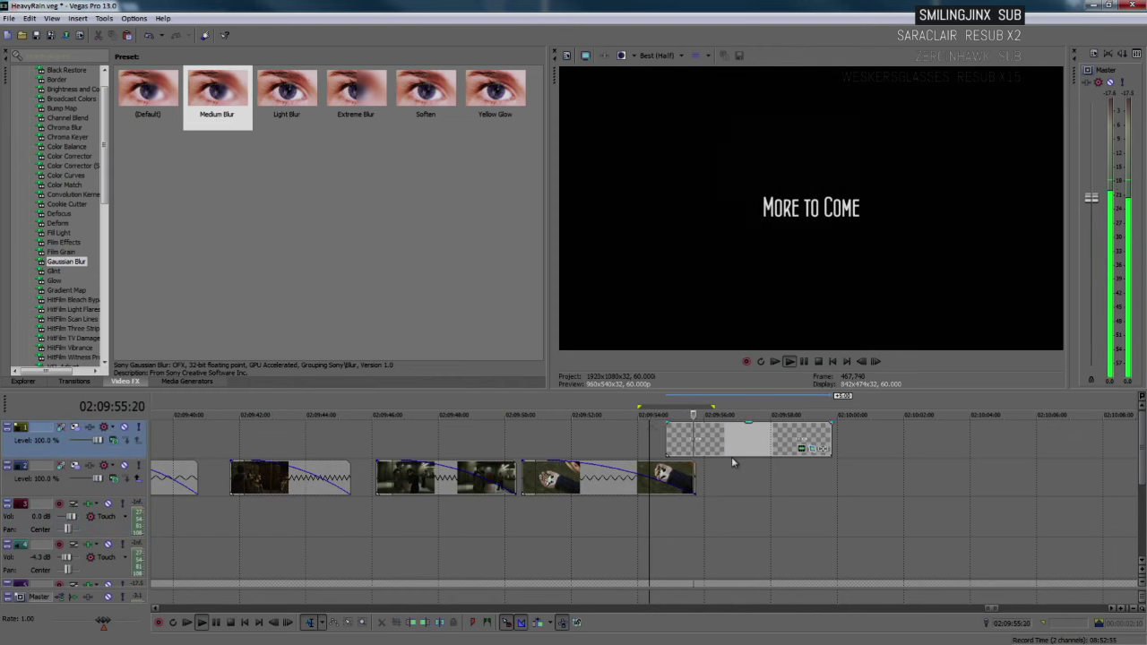
- Extend the title event to about 19 seconds and give it a long fade-out
scroll(731, 456, "down", 3)
scroll(728, 472, "down", 1)
mouse_move(668, 440)
left_mouse_down()
mouse_move(780, 443)
mouse_move(708, 430)
mouse_move(652, 446)
left_mouse_up()
- Keyframe the title's crop at about 1,654.6 × 930.7 on 00:00:18:29 for a slow zoom-in during its fade
left_click(634, 430)
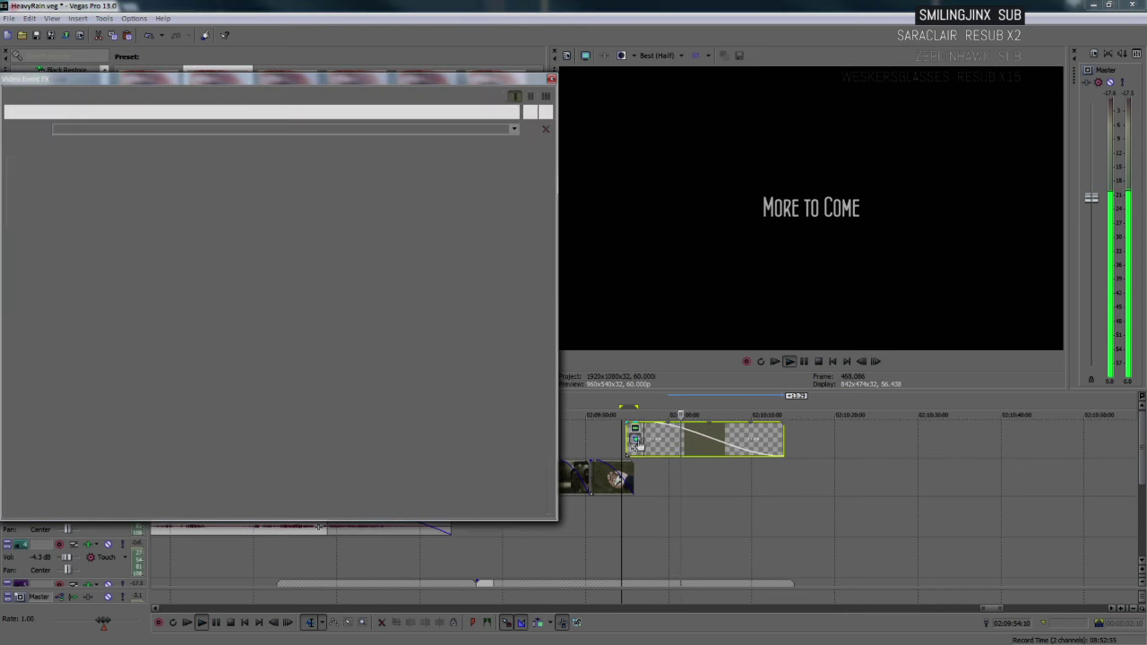
left_click(533, 469)
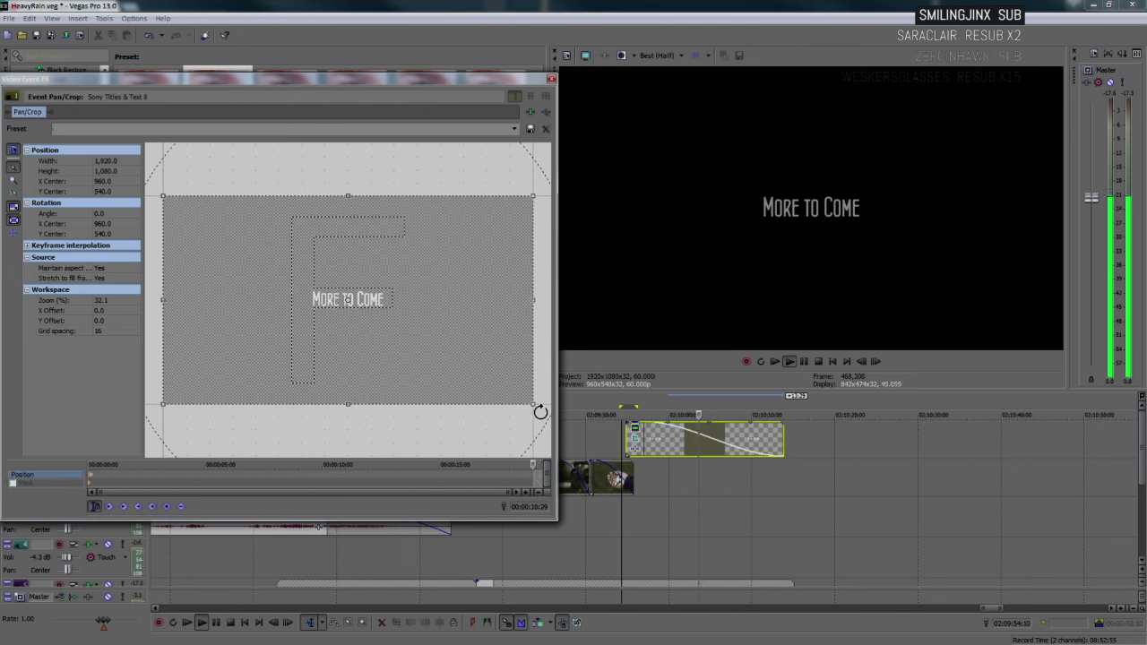
left_click_drag(533, 402, 508, 387)
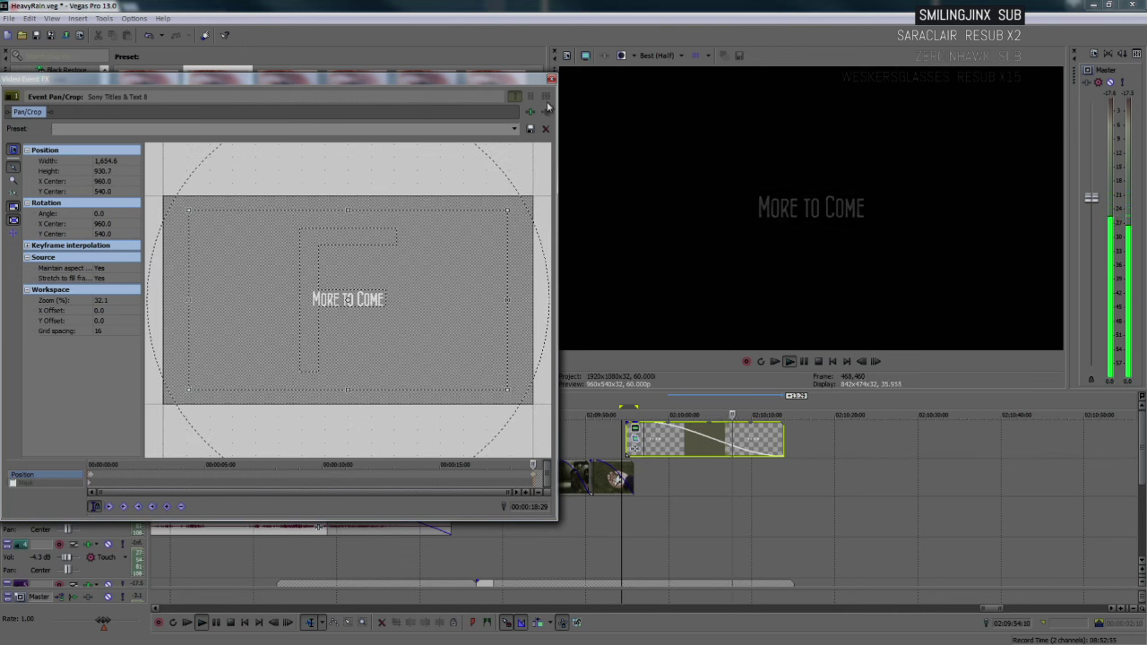
left_click(551, 80)
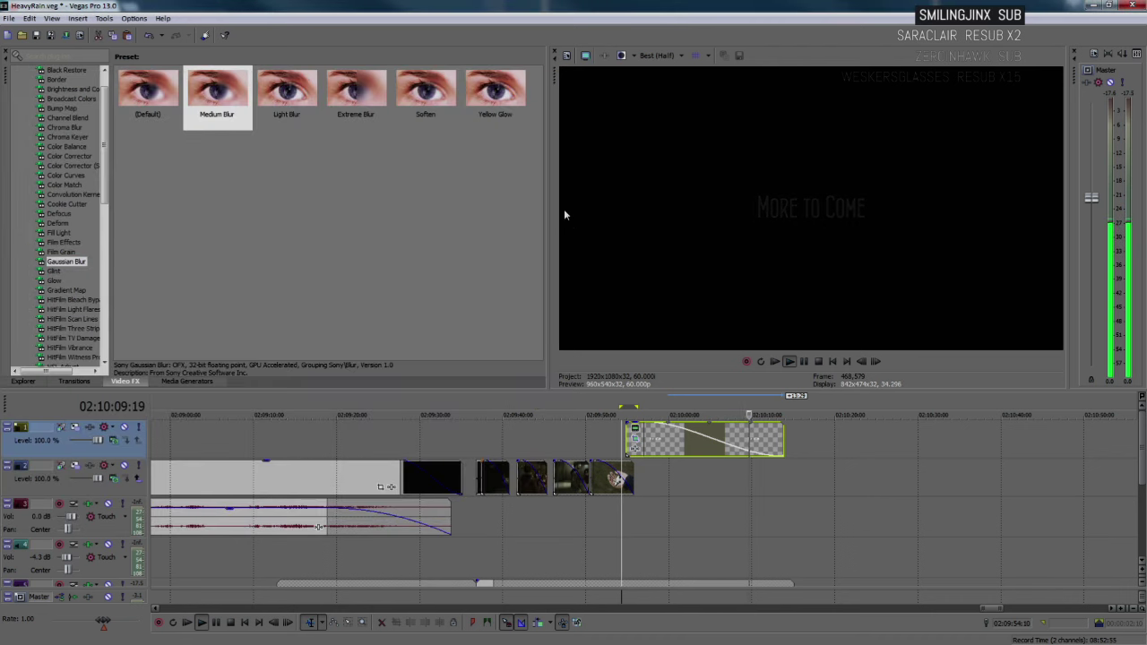
left_click(768, 484)
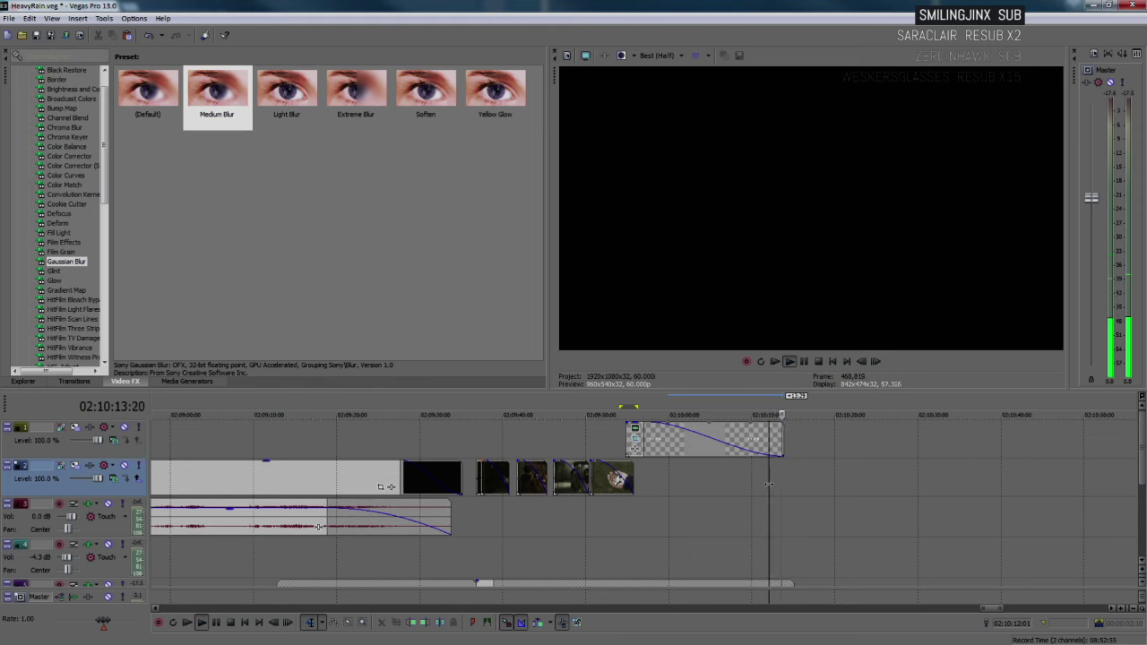
- Stop playback at the title's end, return to the loop start and review the "More to Come" entrance
key("Return")
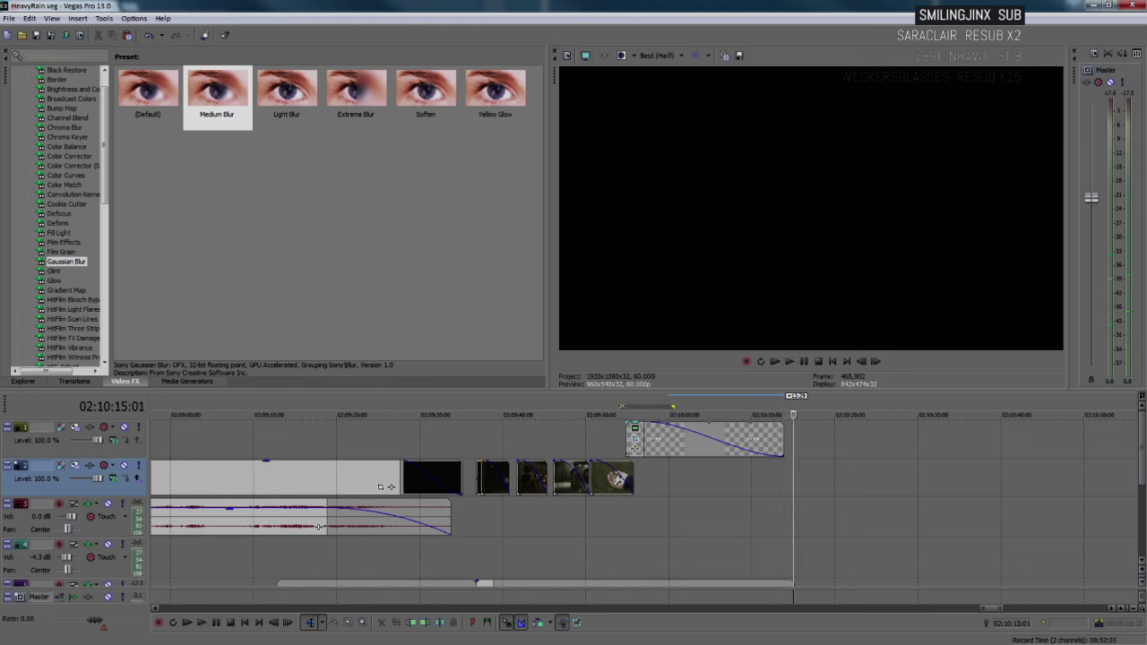
key("Home")
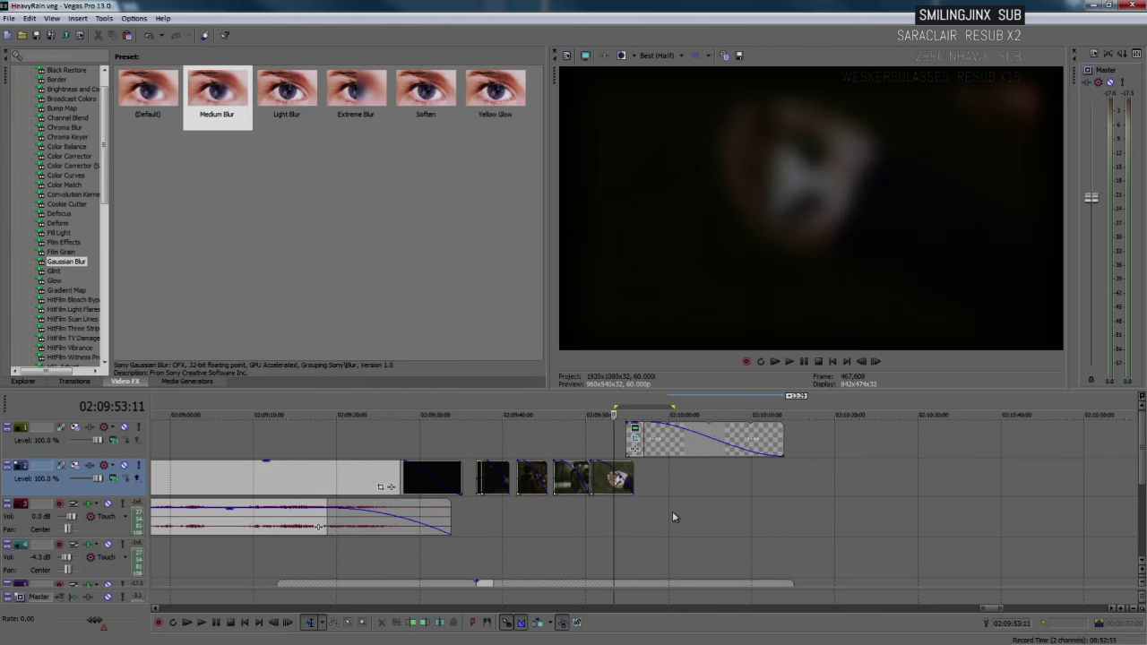
key("alt+Right")
key("alt+Right")
key("alt+Right")
key("alt+Right")
key("alt+Right")
key("alt+Left")
key("alt+Right")
key("alt+Right")
key("alt+Right")
key("alt+Right")
key("space")
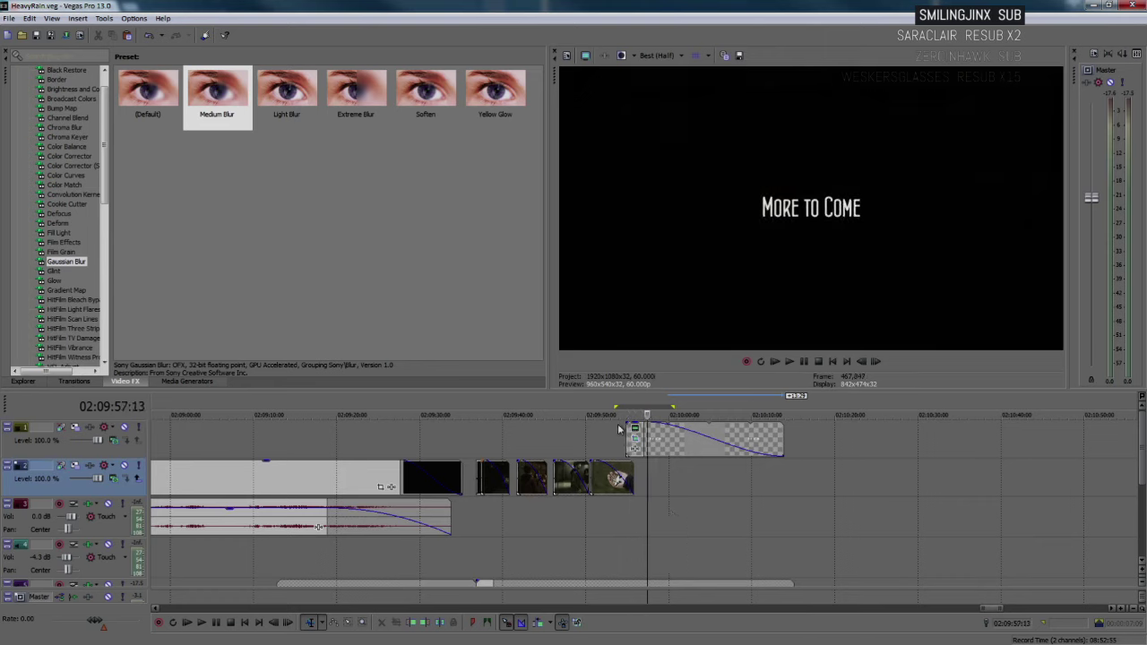
- Loop the stretch from the hand clip's fade into the title and replay the title through its fade-out
left_click_drag(615, 430, 656, 466)
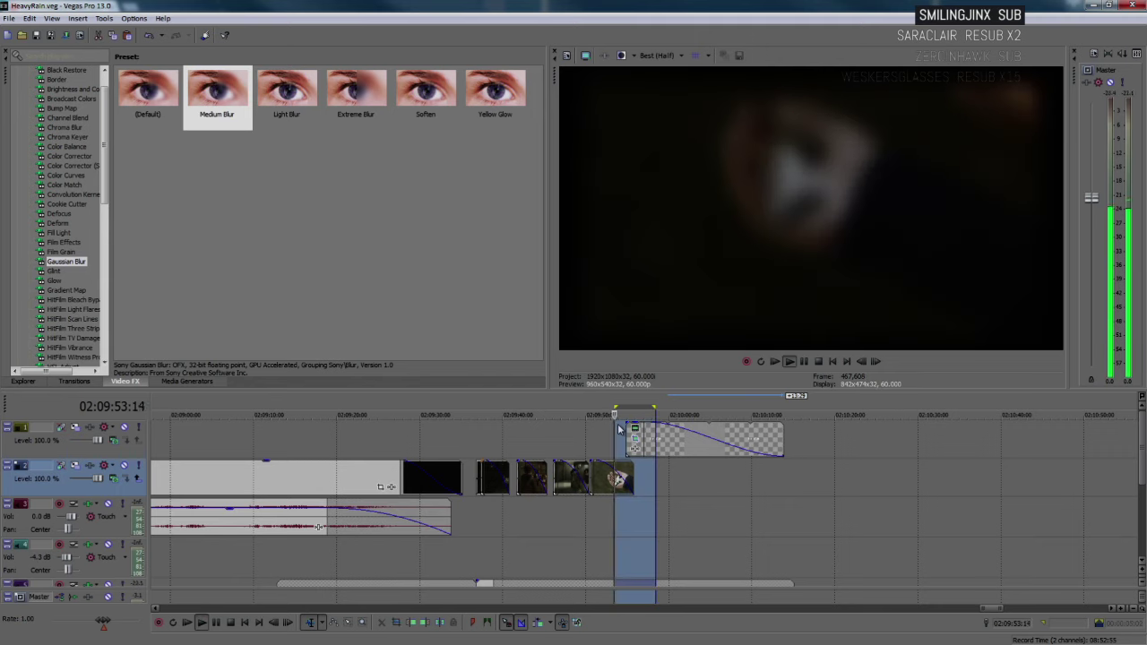
left_click(673, 477)
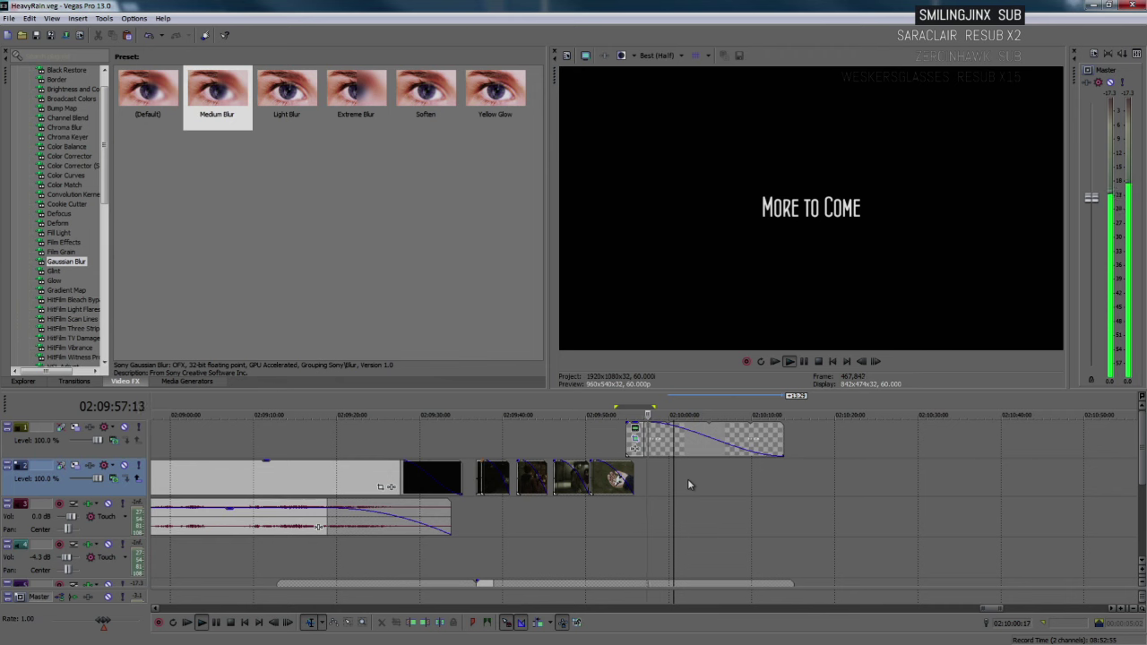
scroll(687, 485, "up", 5)
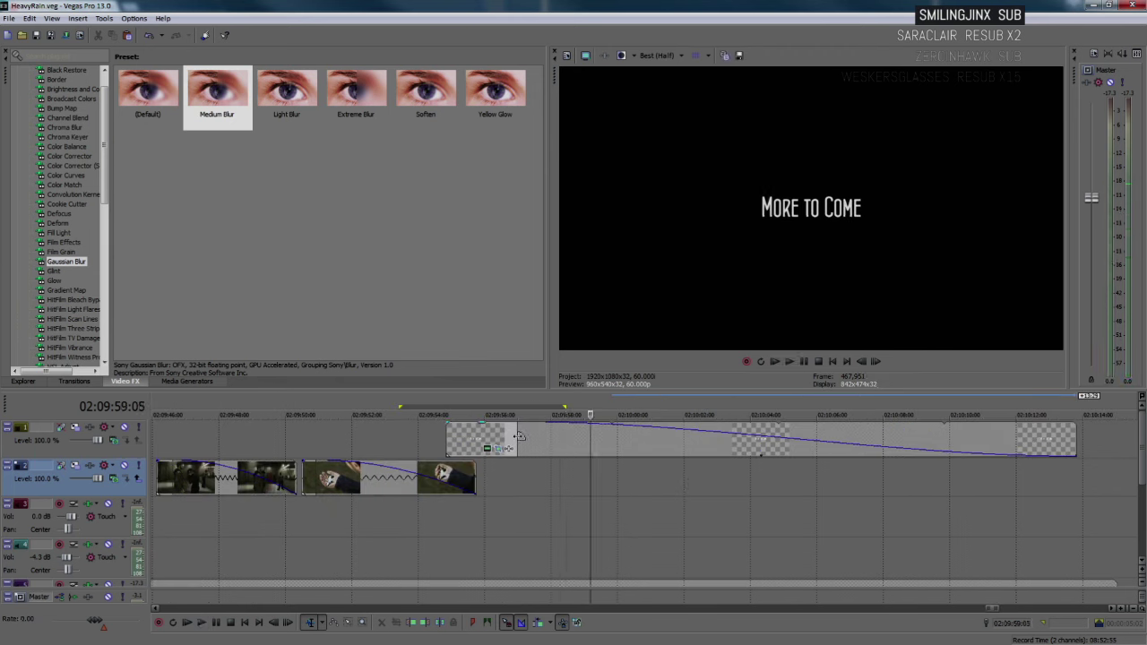
key("space")
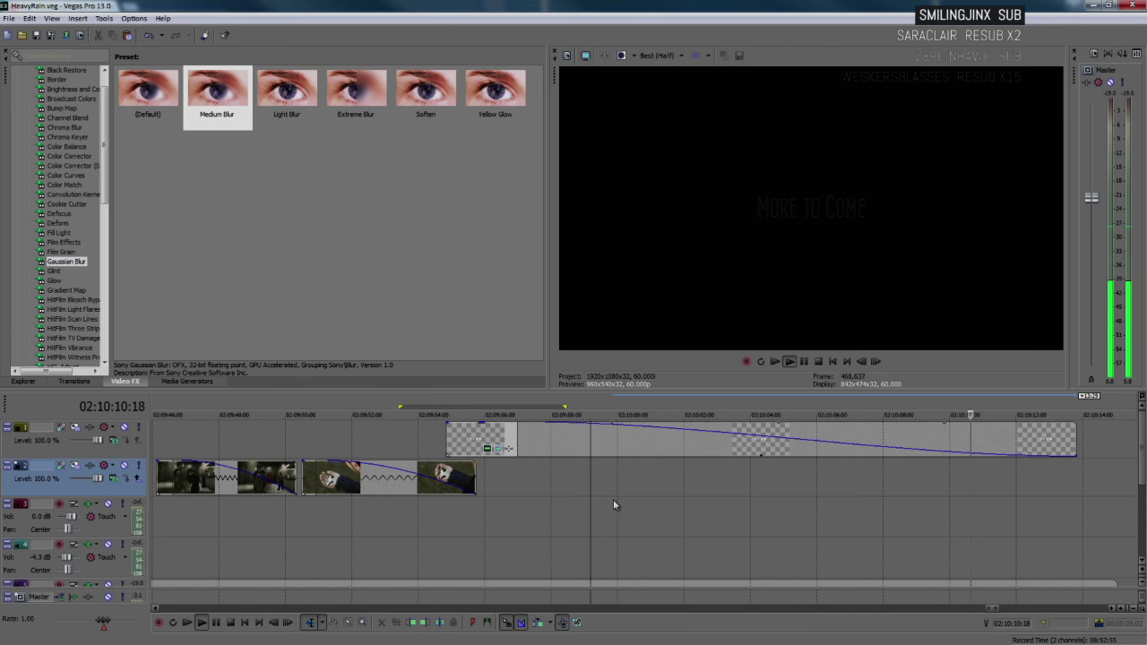
key("space")
- Find the music beat in the title's Pan/Crop and add a keyframe at 00:00:04:10, keeping the current crop
left_click(497, 448)
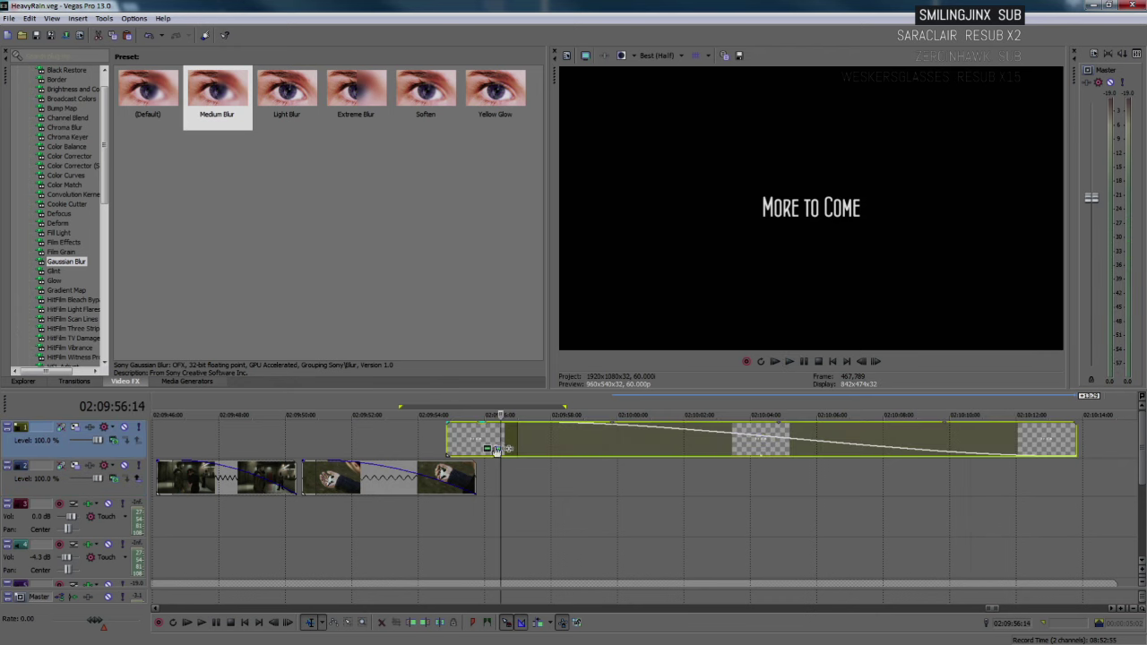
left_click(487, 448)
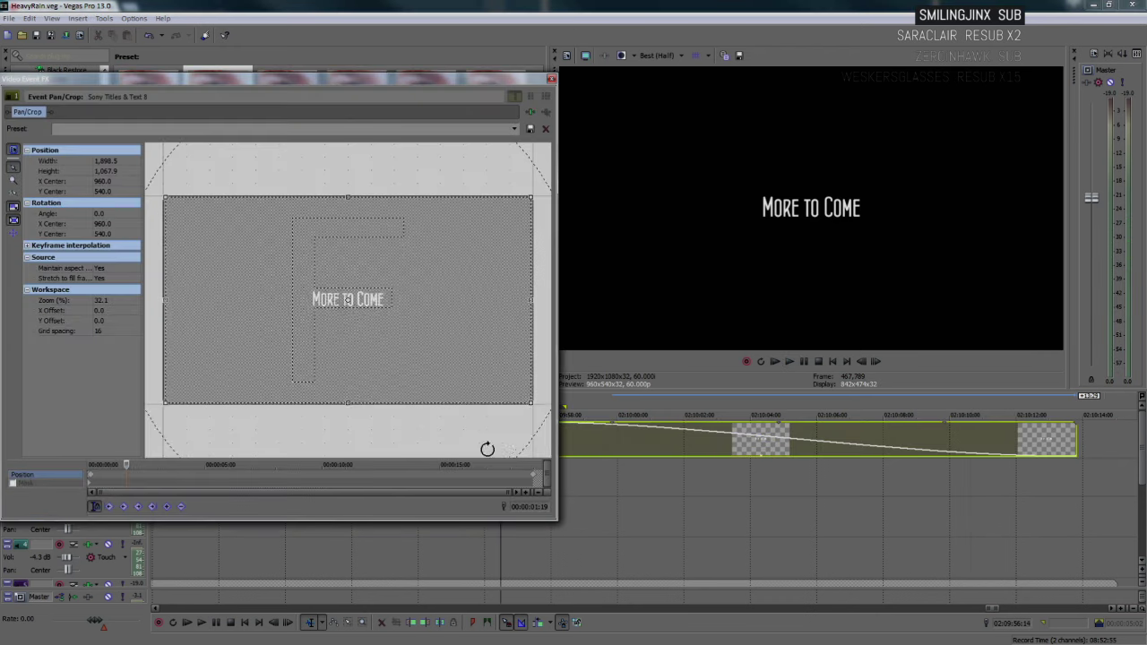
left_click(160, 474)
left_click(518, 547)
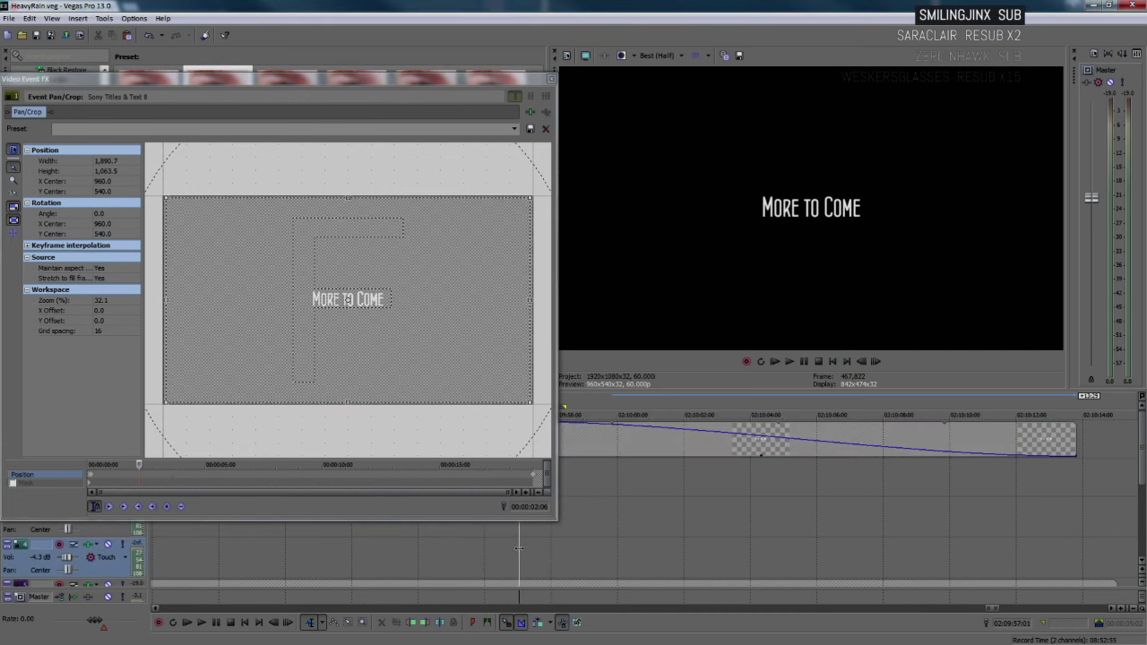
key("space")
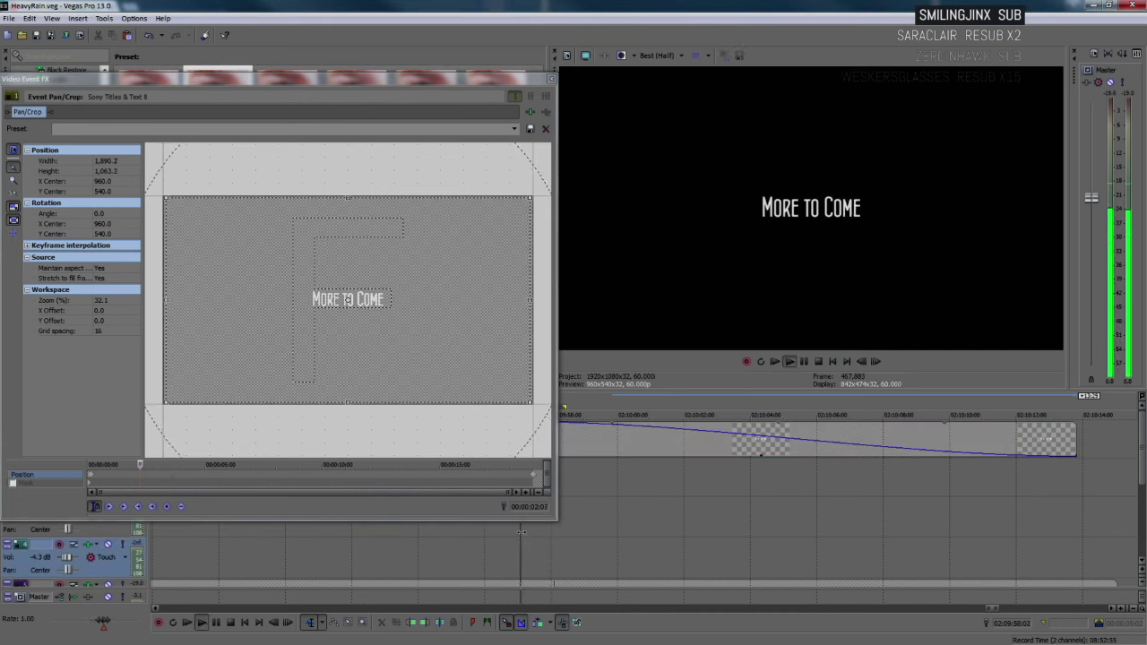
key("Return")
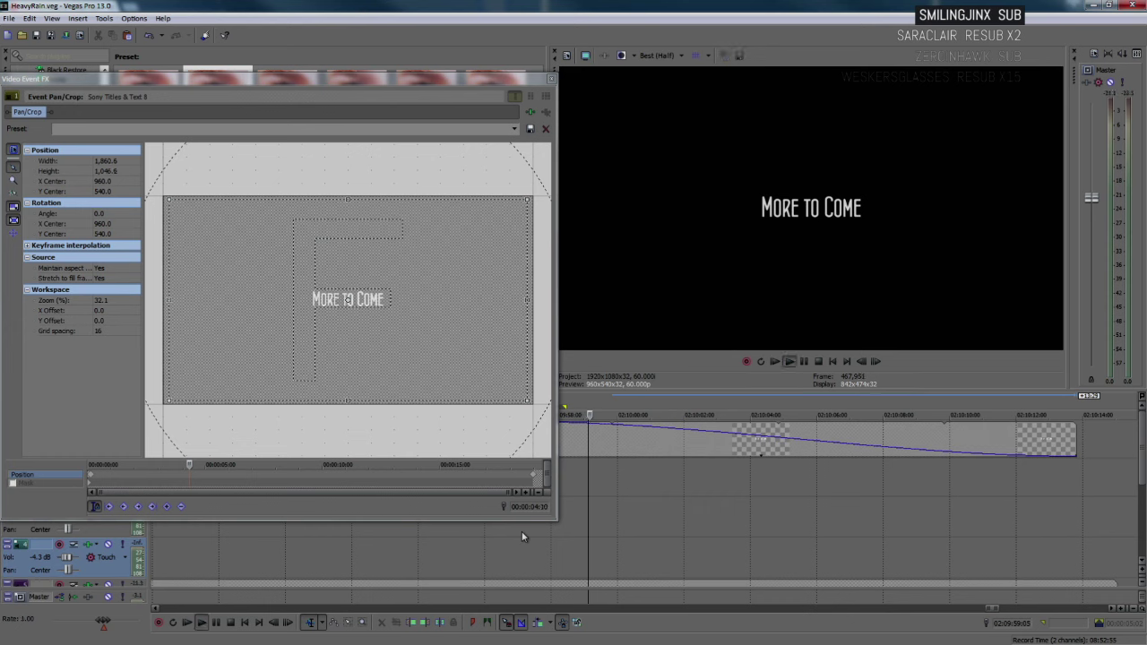
left_click(167, 506)
left_click(169, 507)
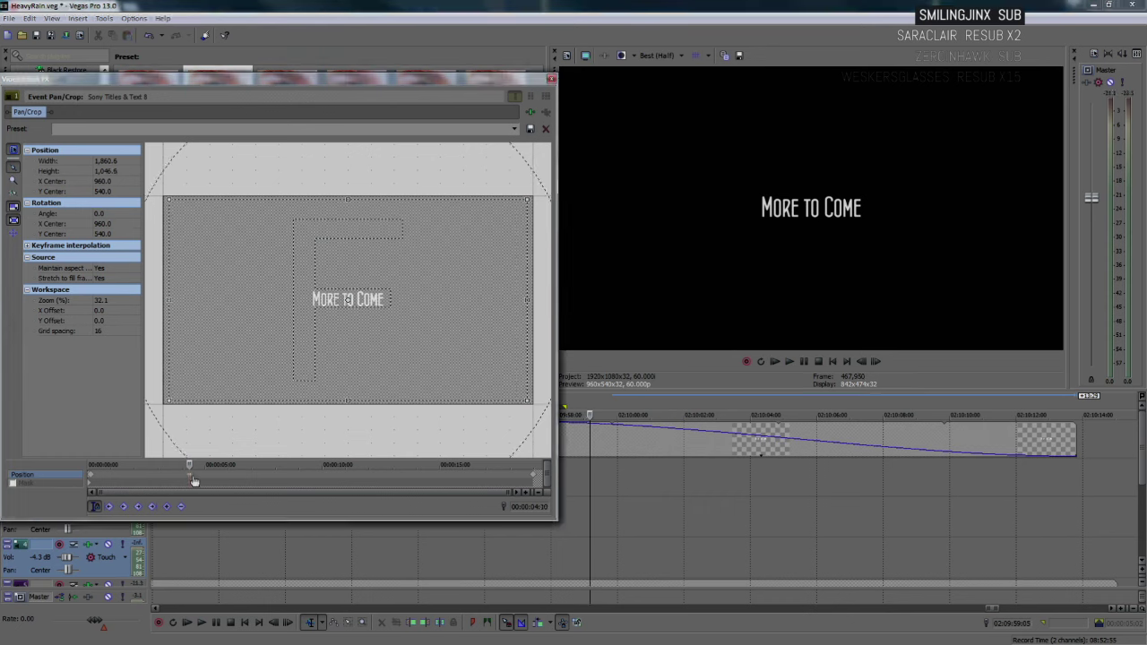
- Keyframe a zoom pulse on the title: crop about 1,784.5 × 1,003.8 at 00:00:04:13, then about 1,860.6 × 1,046.6 at 00:00:04:17
left_click(192, 477)
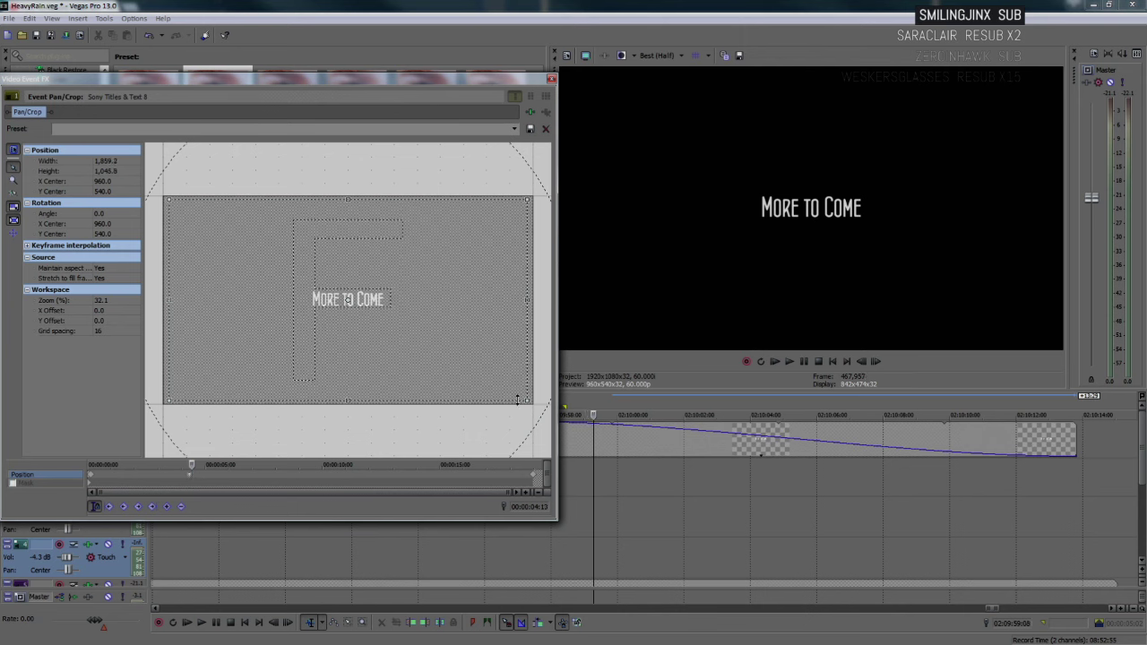
left_click_drag(524, 398, 517, 397)
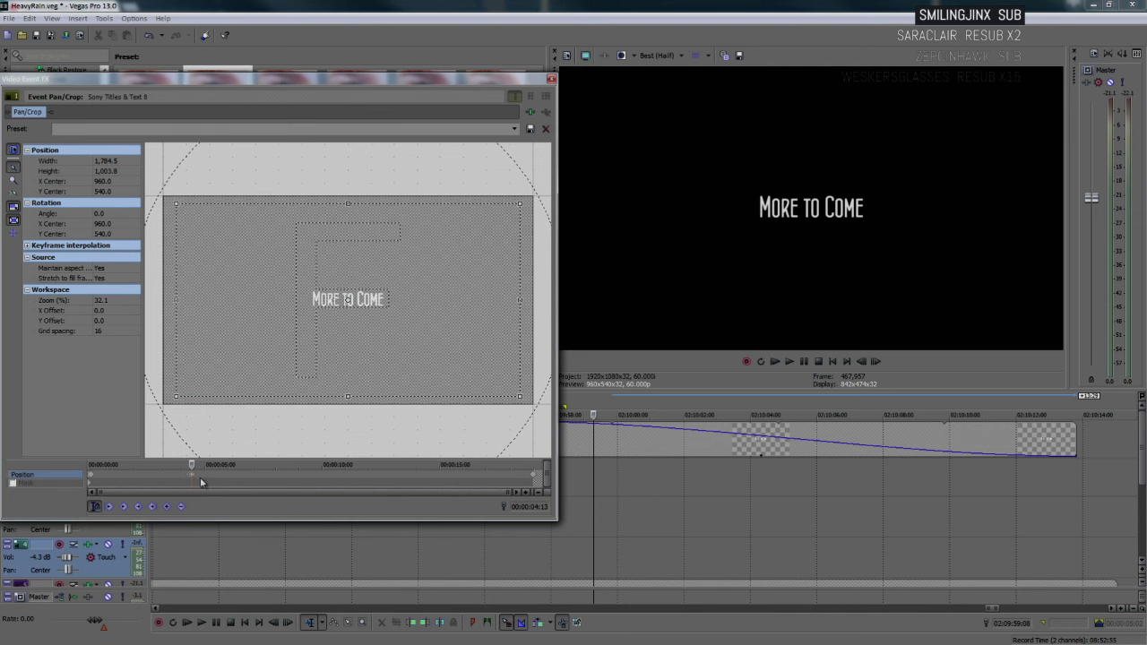
scroll(195, 479, "up", 3)
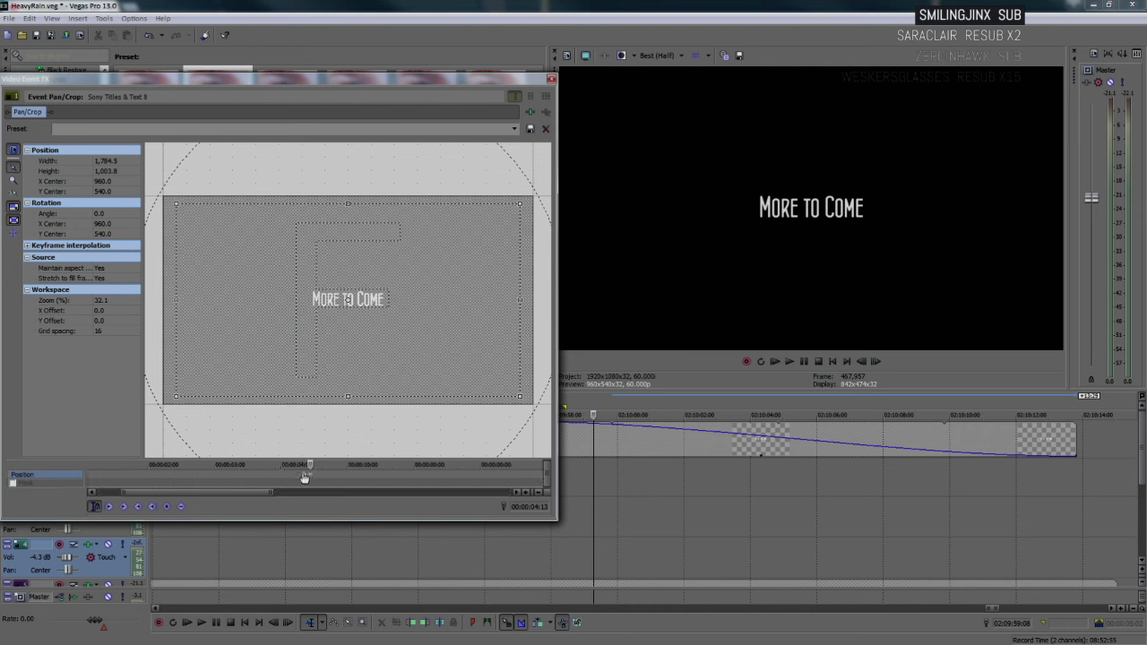
left_click(321, 479)
left_click(317, 476)
left_click_drag(519, 203, 527, 199)
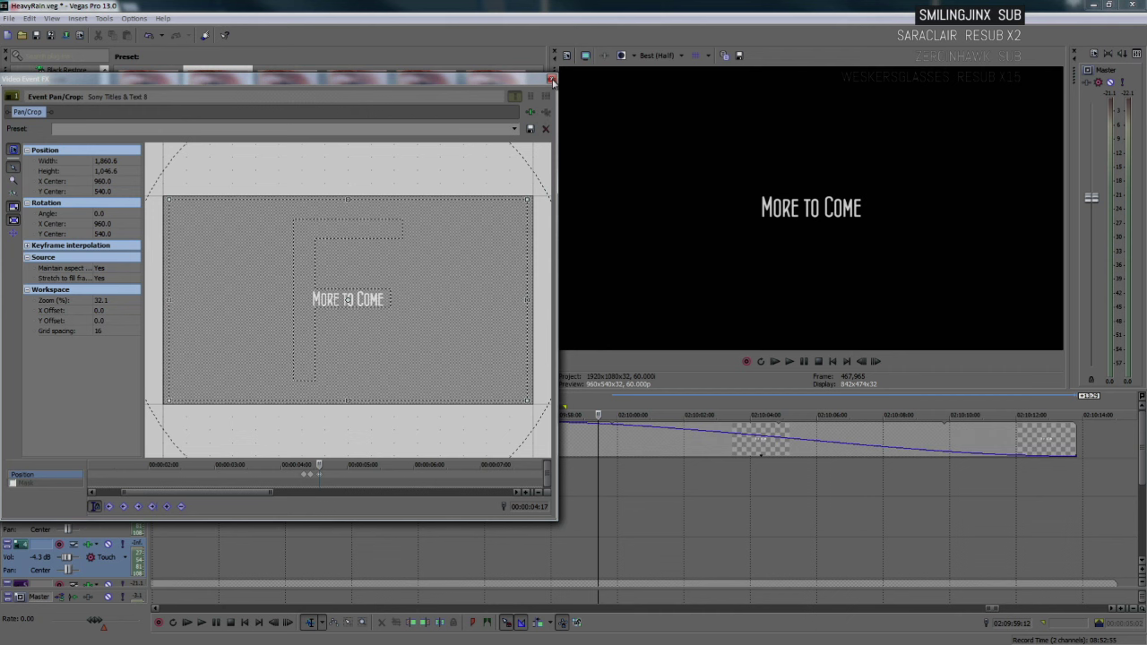
left_click(551, 81)
- Replay the title with its new zoom pulse to check the timing against the music
scroll(637, 458, "down", 5)
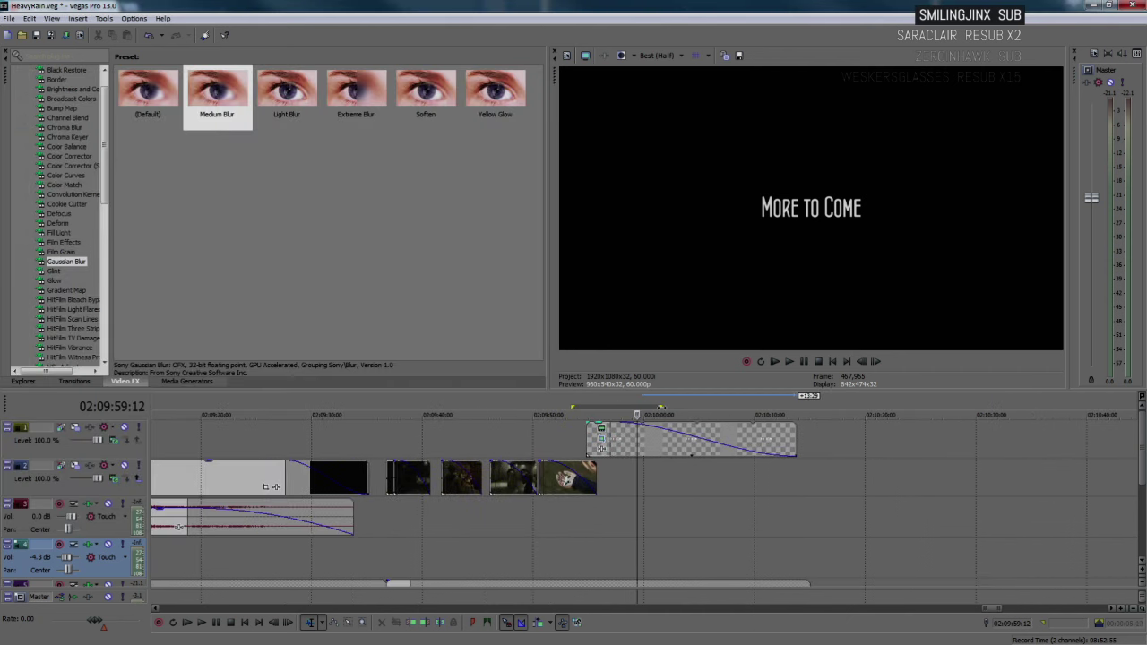
key("space")
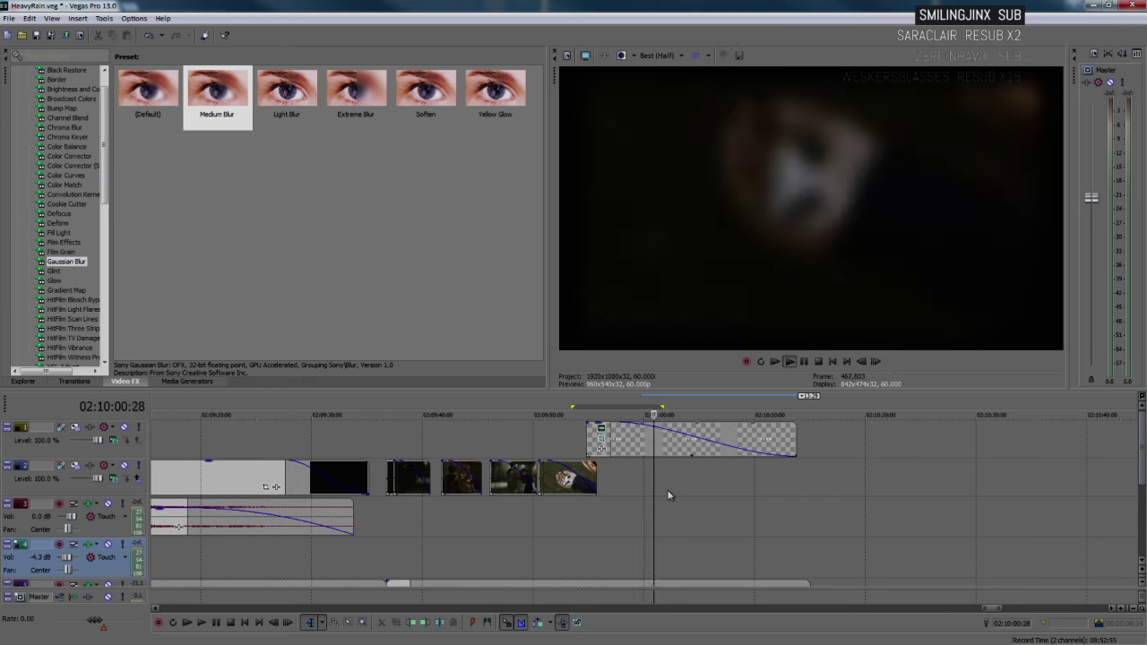
left_click(659, 487, "shift")
key("space")
left_click(659, 487)
scroll(659, 487, "up", 3)
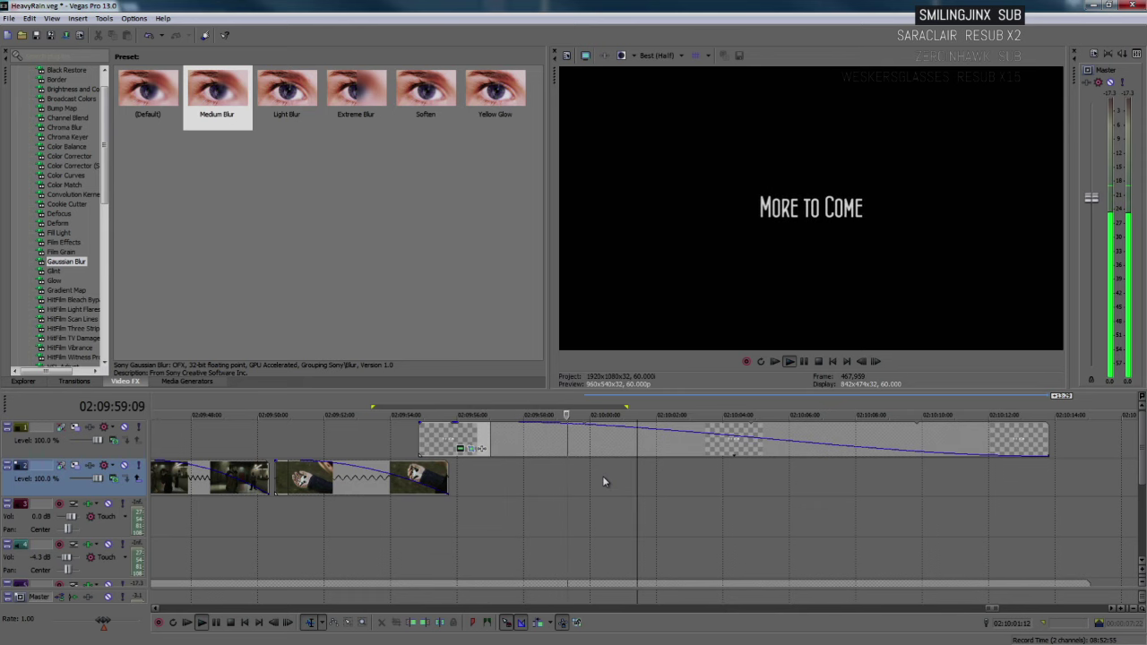
key("Return")
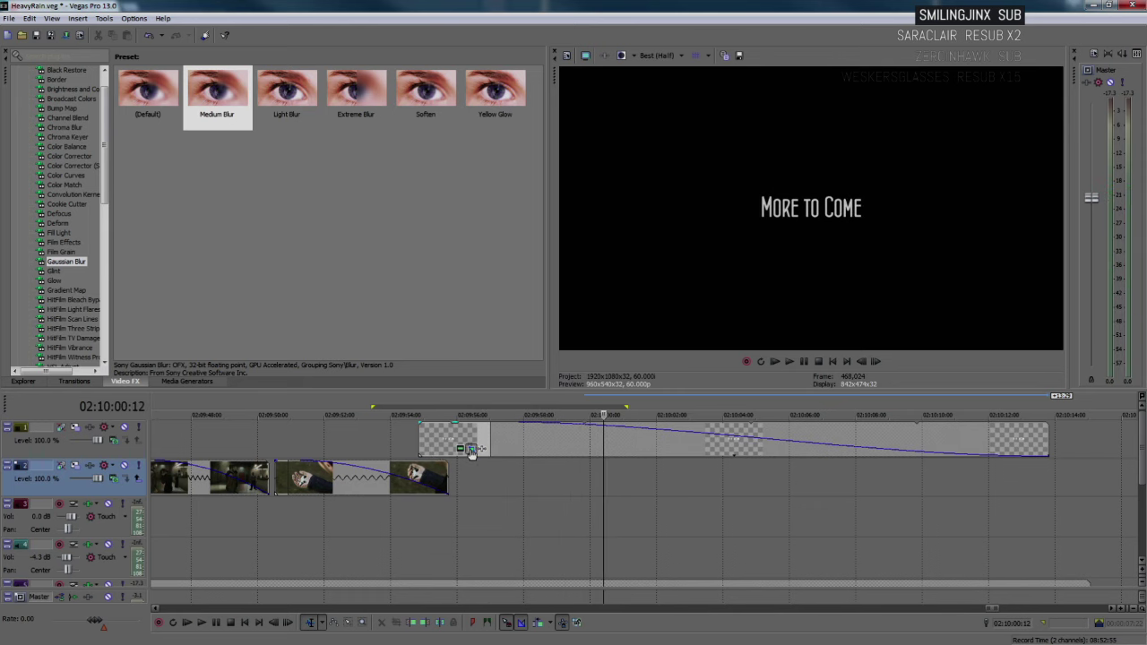
- Move the pulse's last Pan/Crop keyframe slightly earlier so the title snaps back faster
left_click(471, 449)
left_click(195, 475)
scroll(205, 477, "up", 4)
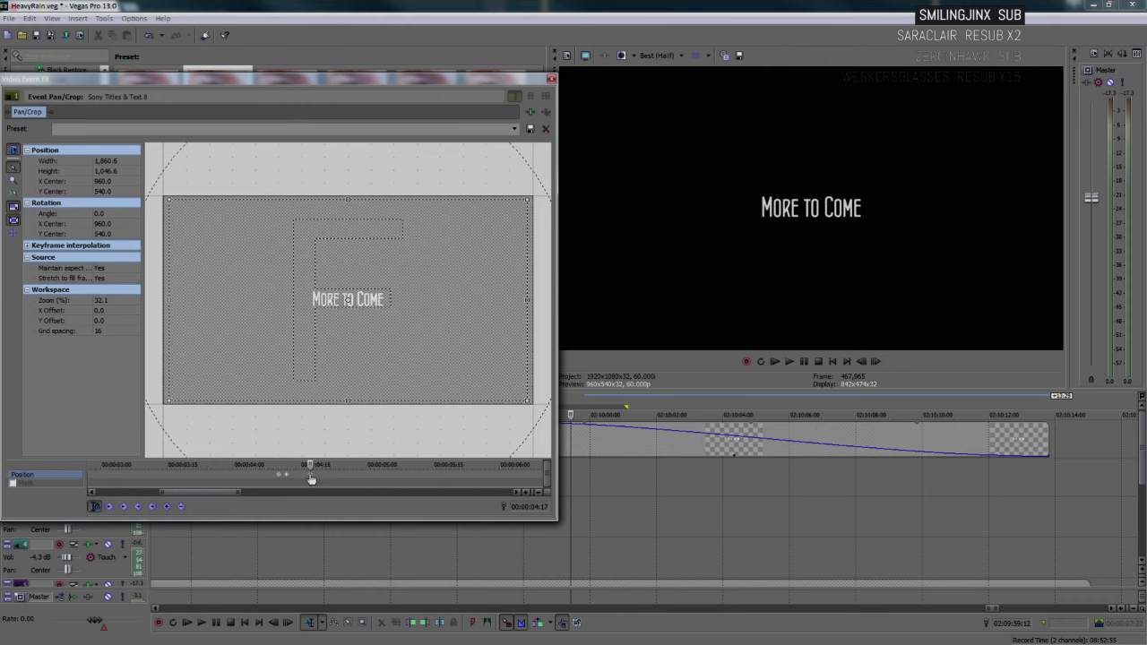
left_click_drag(301, 481, 298, 481)
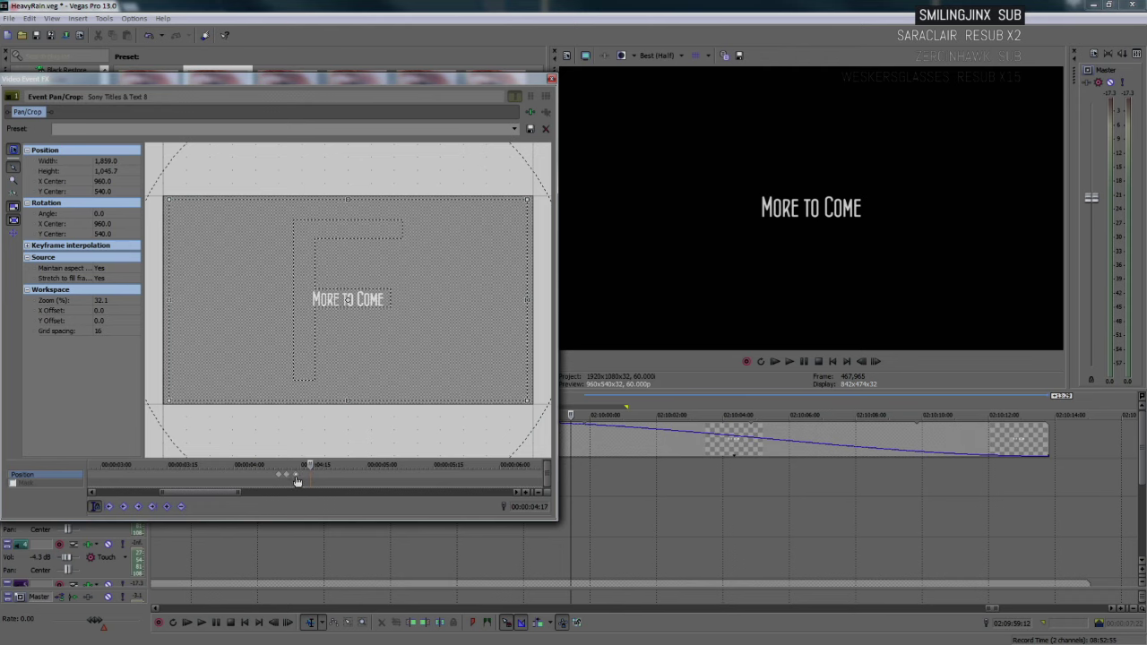
left_click(552, 80)
- Extend the loop region further over the title's fade-out and replay the retimed pulse
scroll(676, 494, "down", 3)
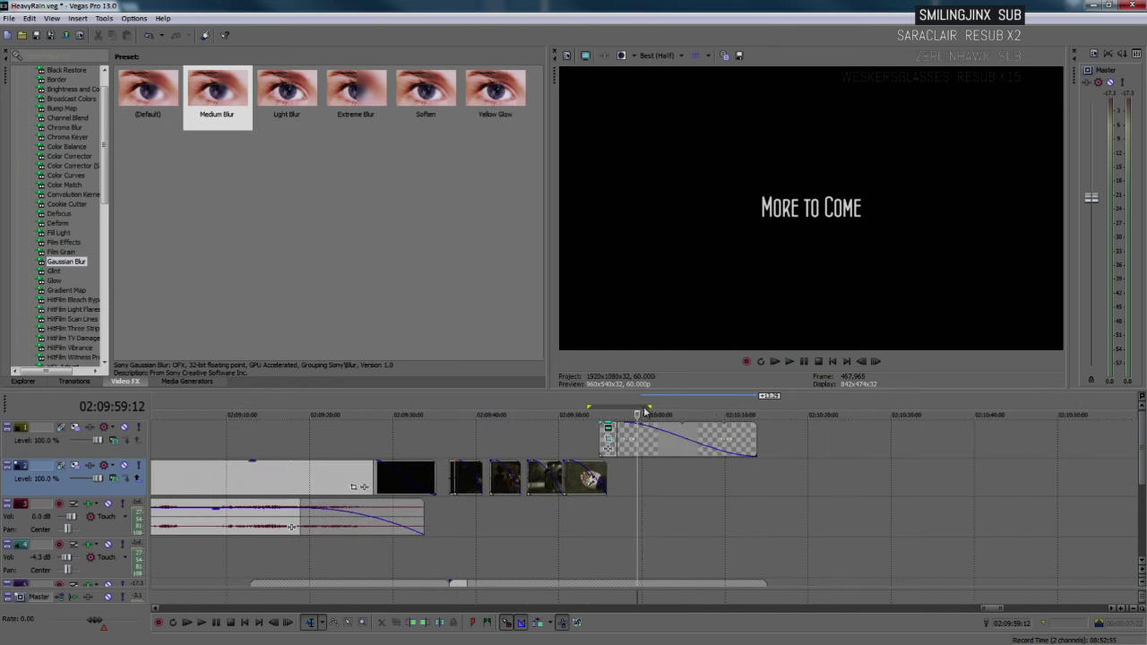
left_click_drag(692, 407, 695, 407)
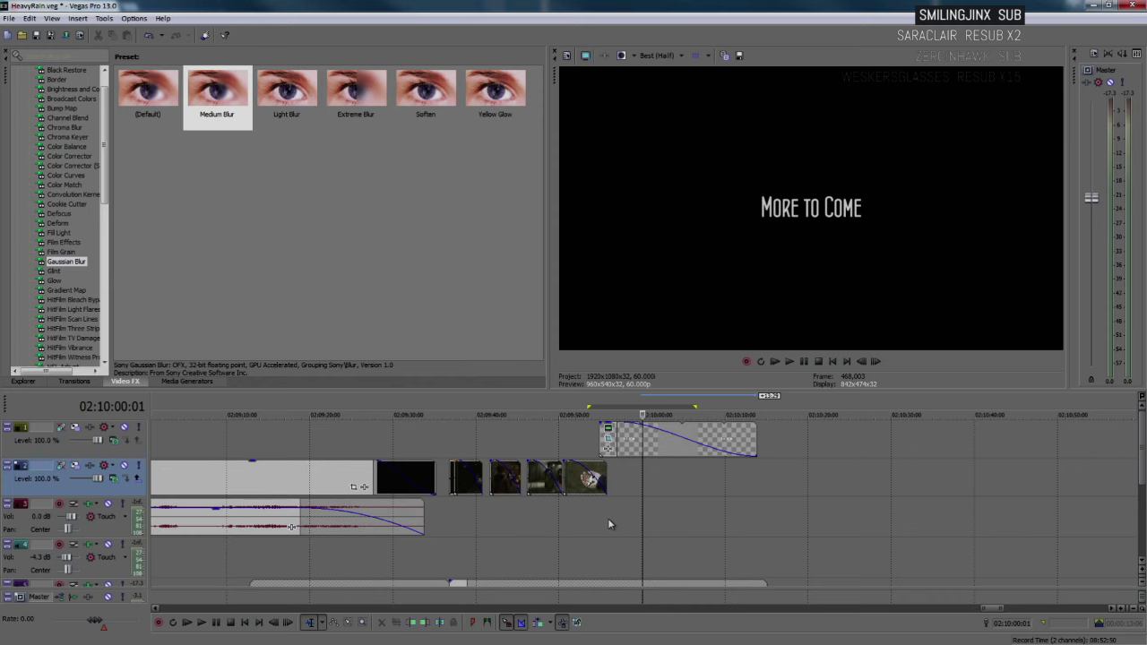
key("space")
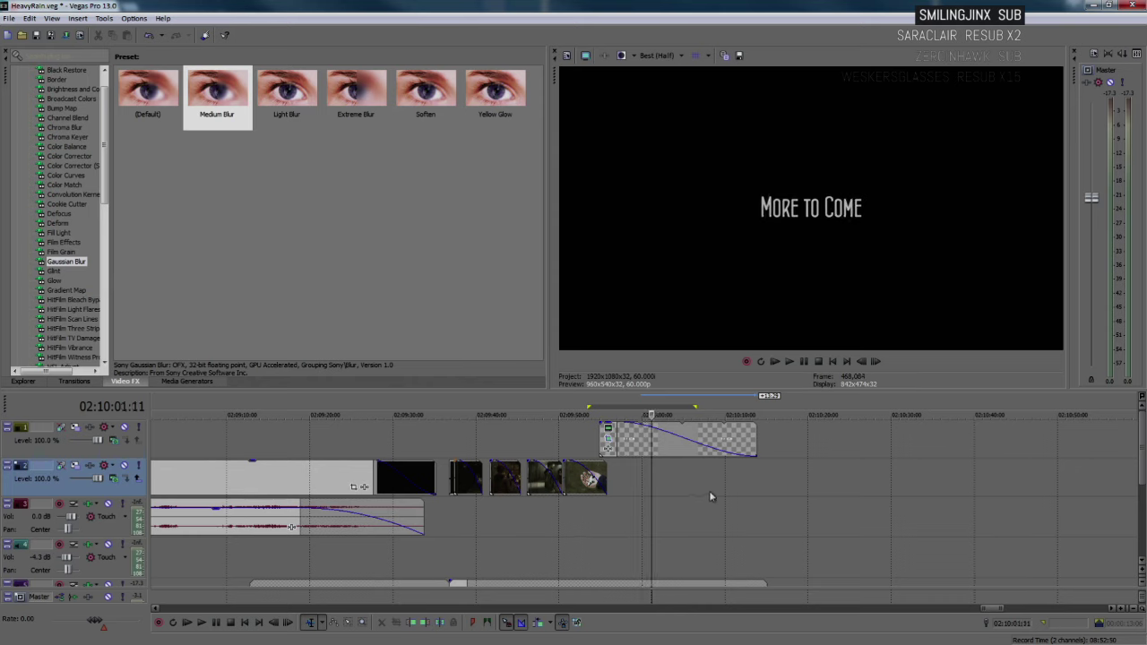
key("o")
left_click(672, 492)
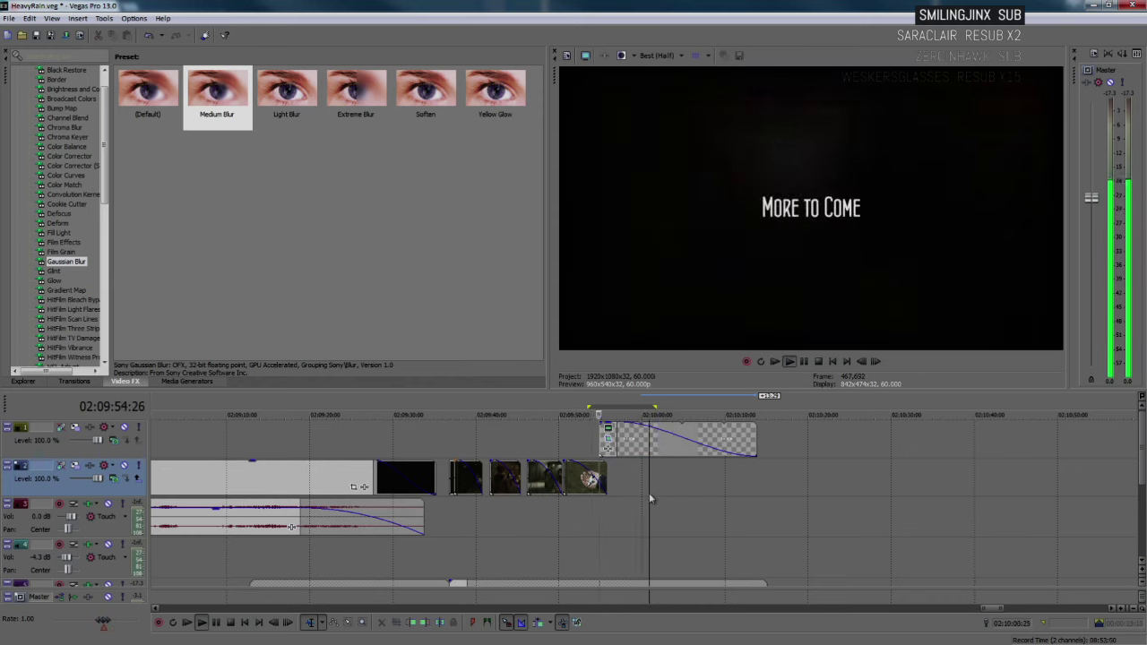
scroll(648, 491, "up", 3)
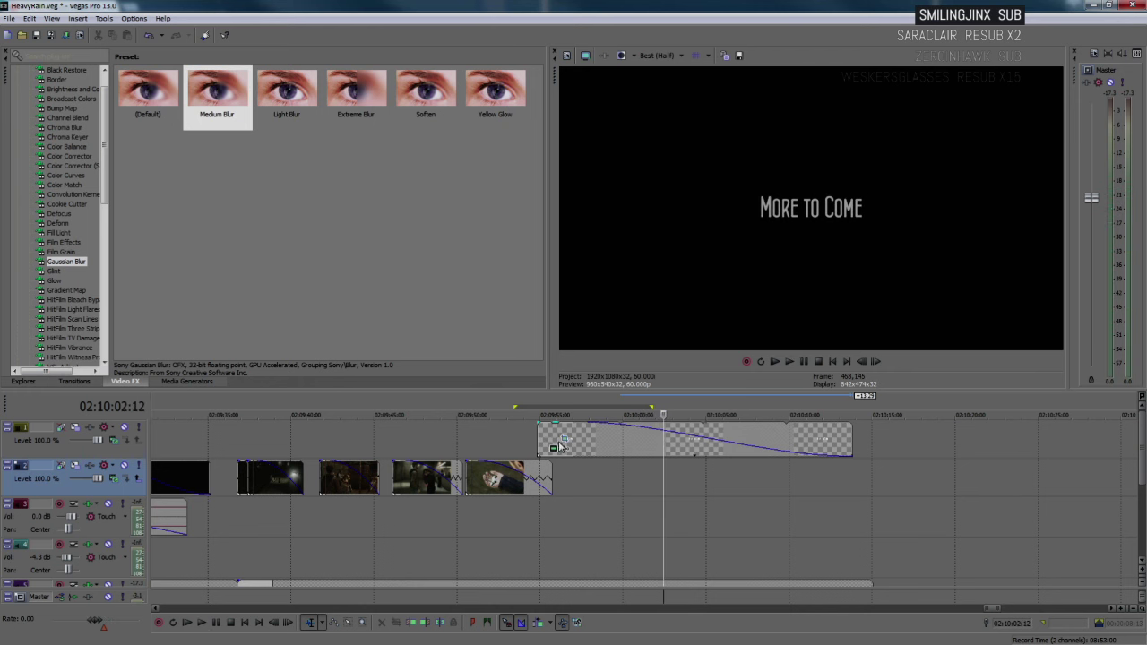
- Find the next music beat in the title's Pan/Crop and add a keyframe at 00:00:08:22, keeping the current crop
left_click(564, 439)
left_click(655, 478)
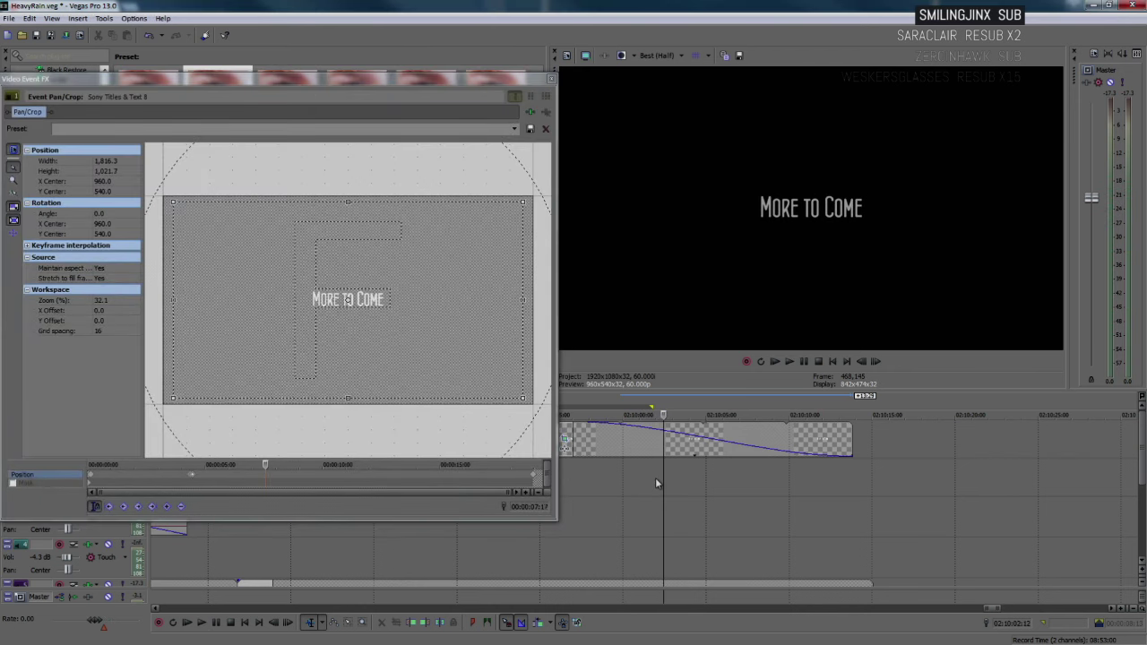
left_click(626, 473)
key("space")
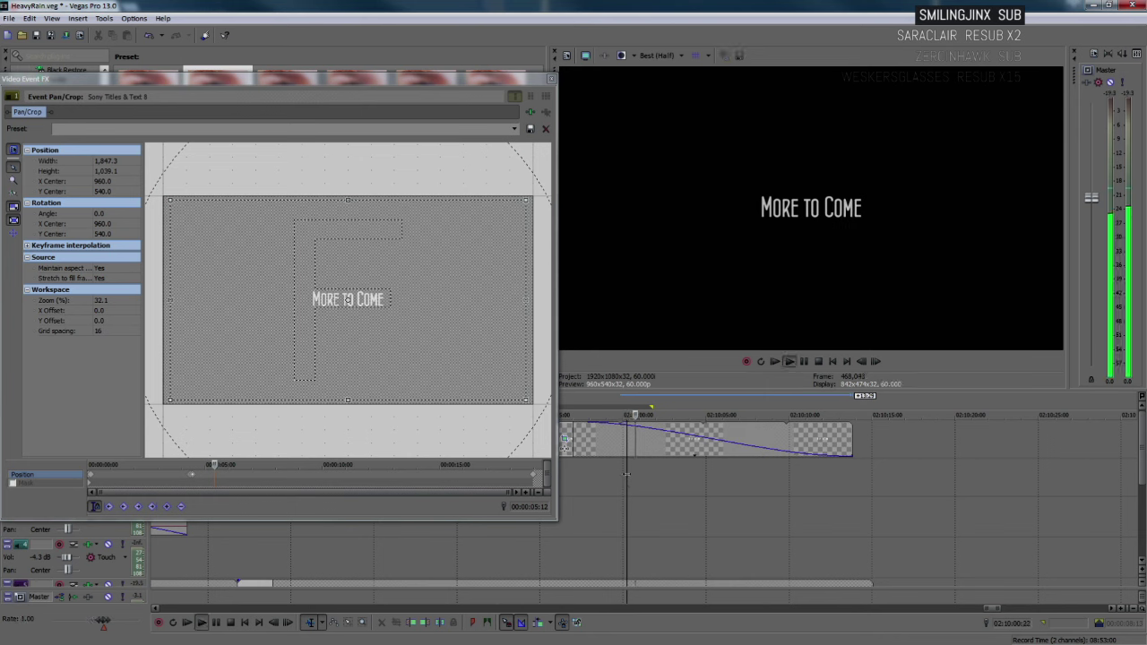
left_click(591, 473)
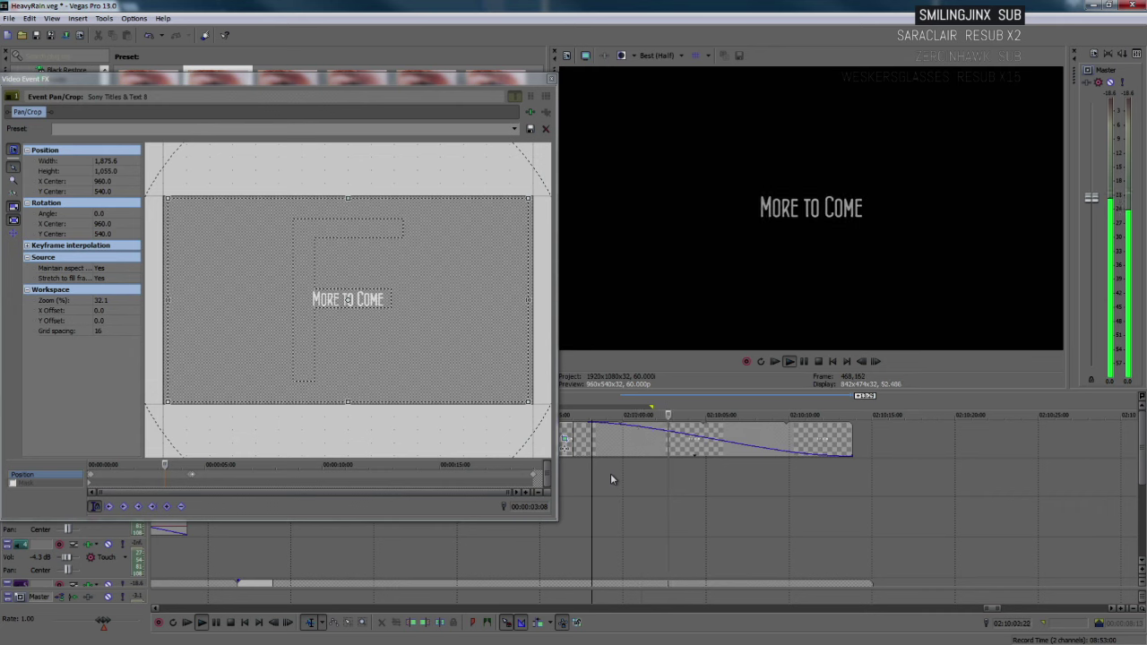
key("Return")
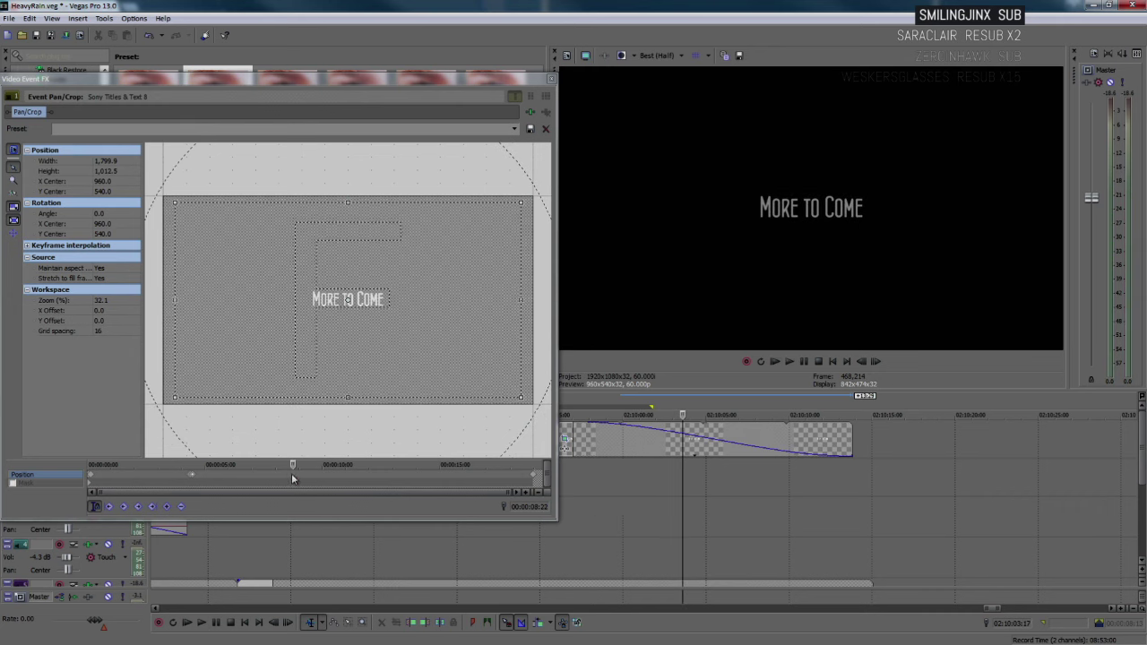
left_click(171, 507)
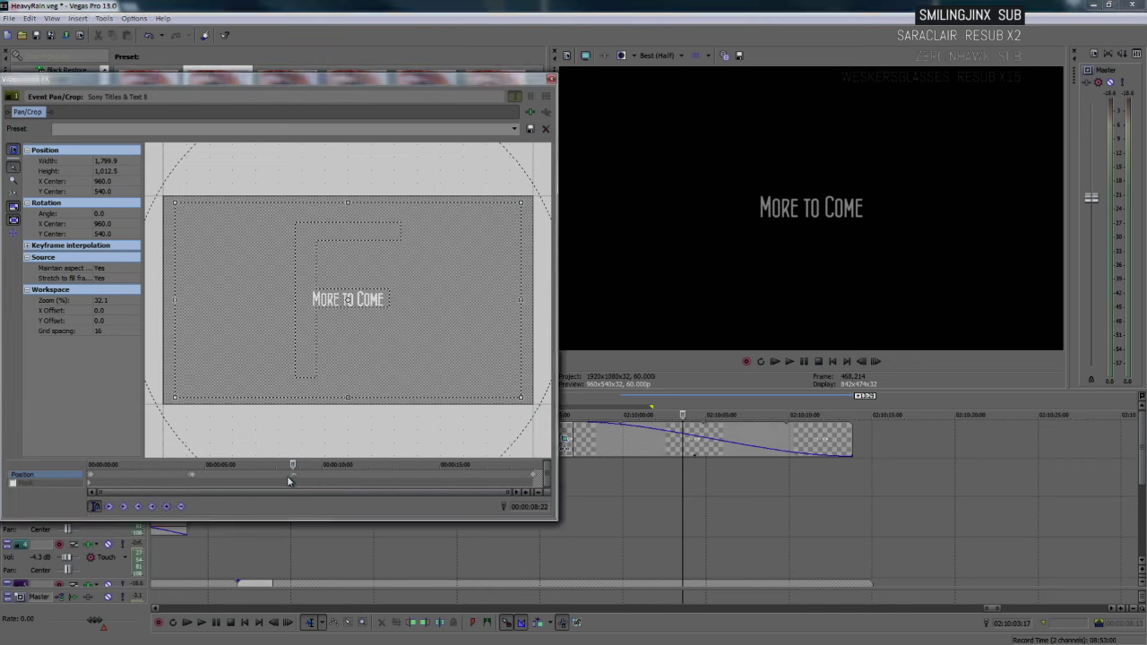
- Add a Pan/Crop keyframe at about 00:00:08:23 and tighten the title's crop there to about 1,725.6 by 970.6
scroll(295, 480, "up", 2)
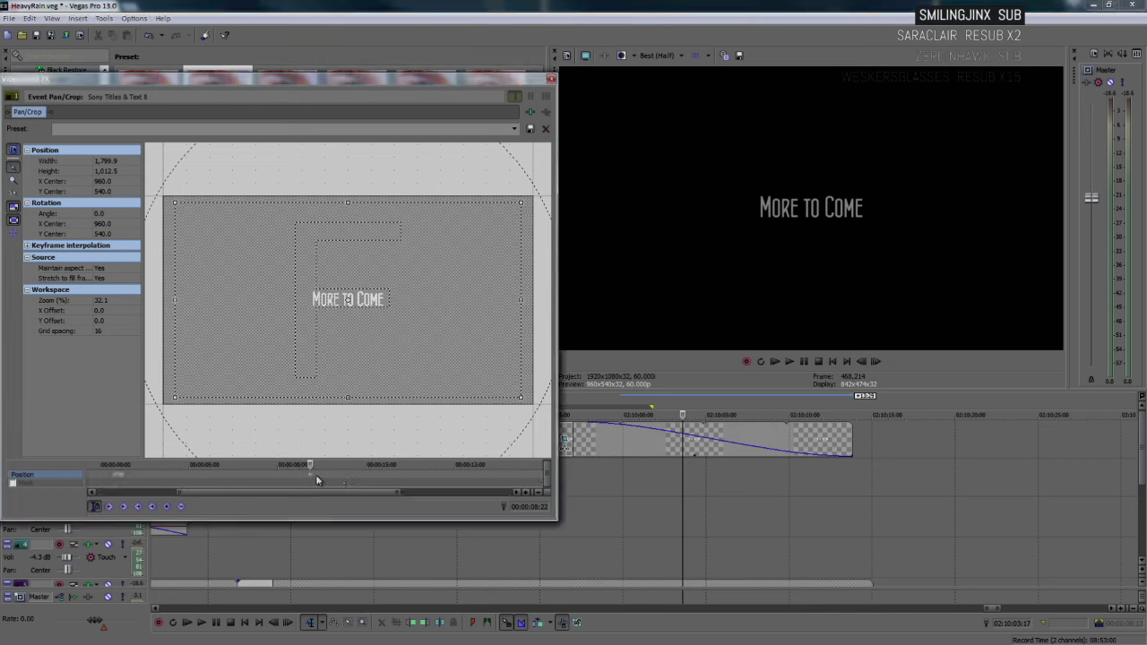
left_click(316, 475)
scroll(318, 476, "up", 3)
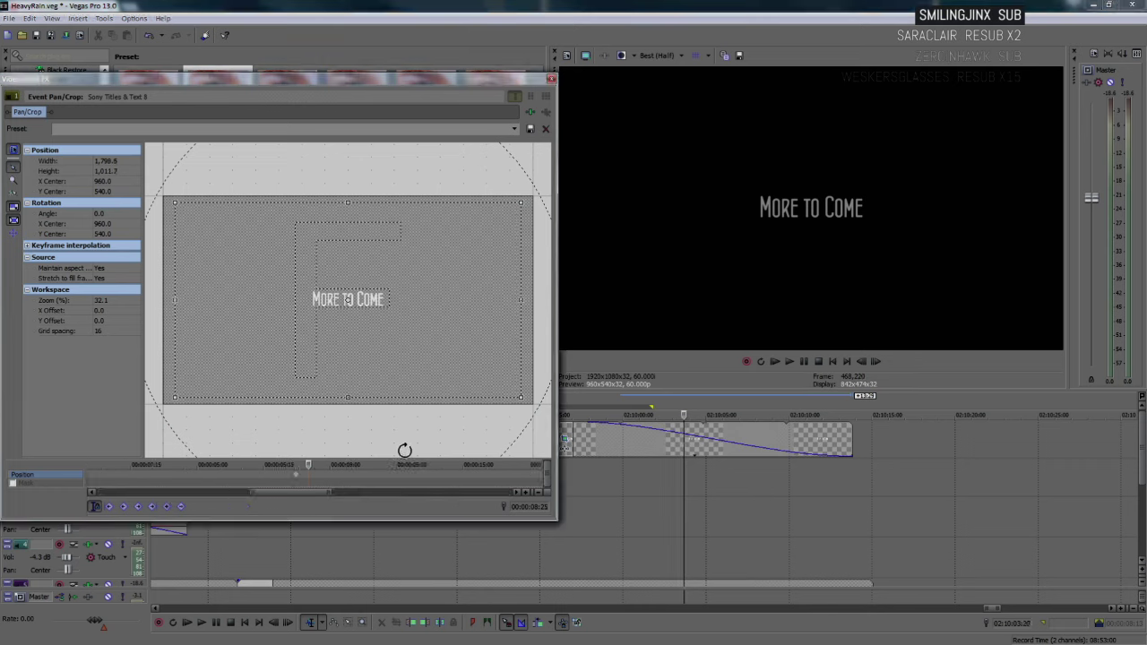
left_click_drag(527, 397, 506, 391)
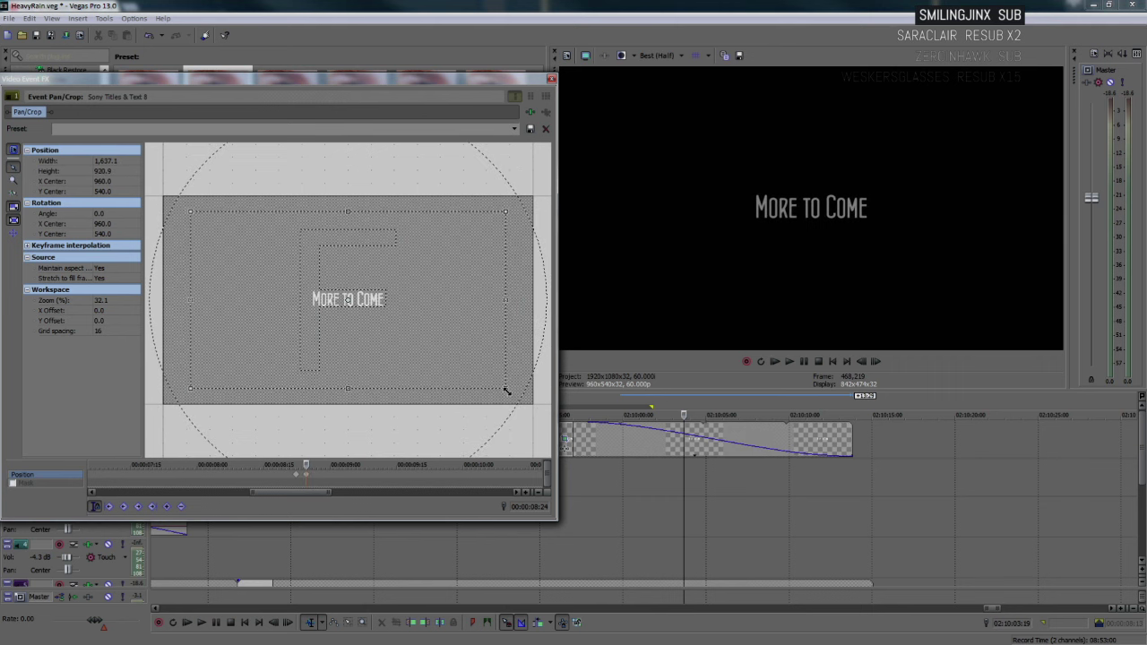
left_click(316, 476)
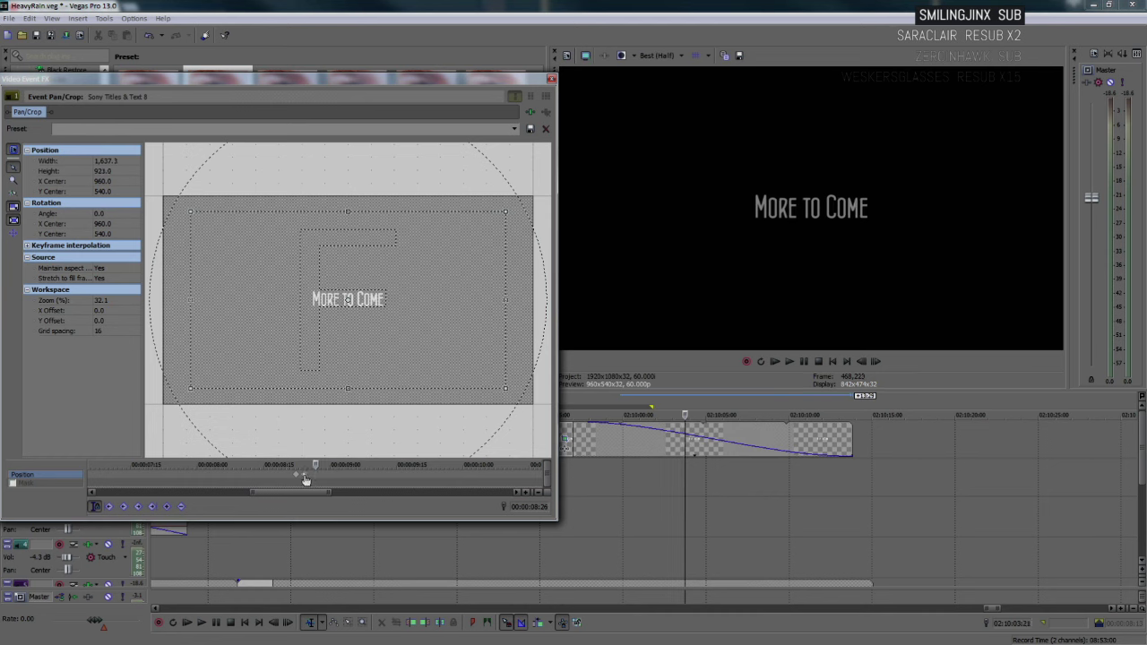
left_click(305, 480)
left_click_drag(505, 390, 511, 394)
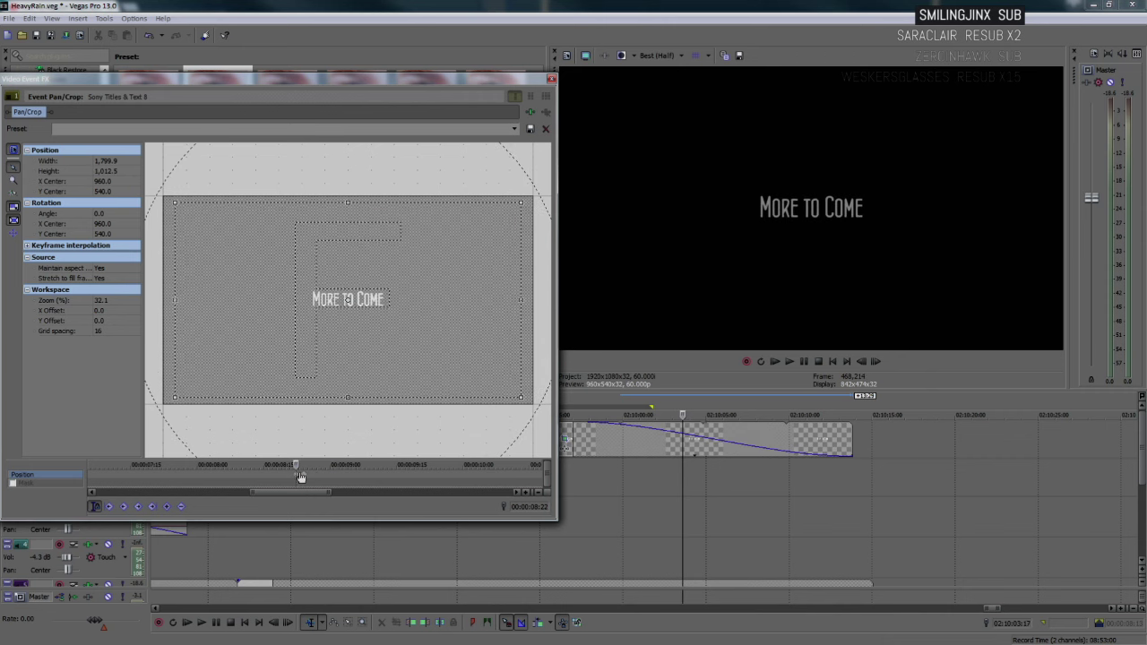
left_click_drag(509, 394, 515, 396)
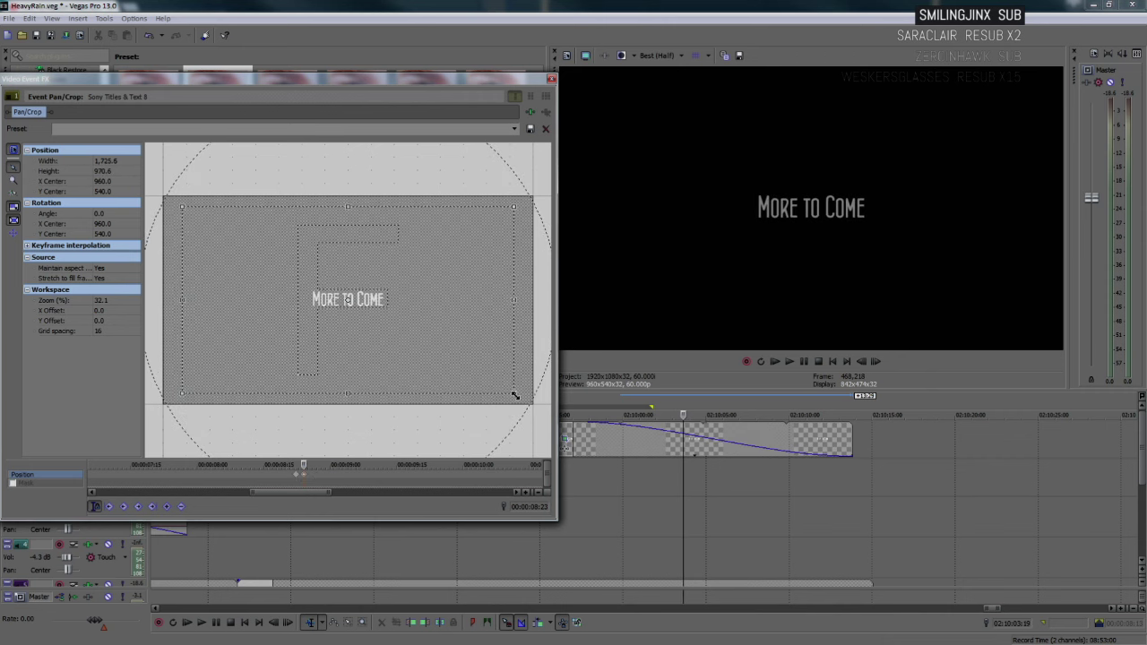
- Paste a copy of the 00:00:08:22 keyframe at 00:00:08:25 to restore the crop after the pulse, and close the Pan/Crop window
left_click(299, 473)
left_click(309, 473)
key("ctrl+v")
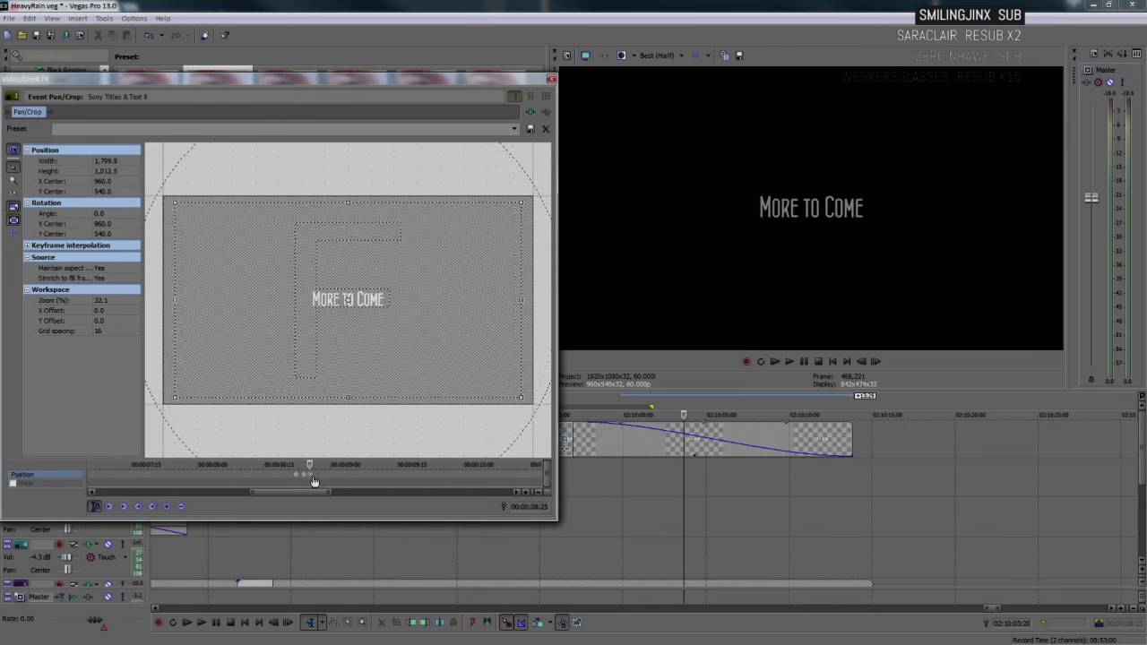
key("space")
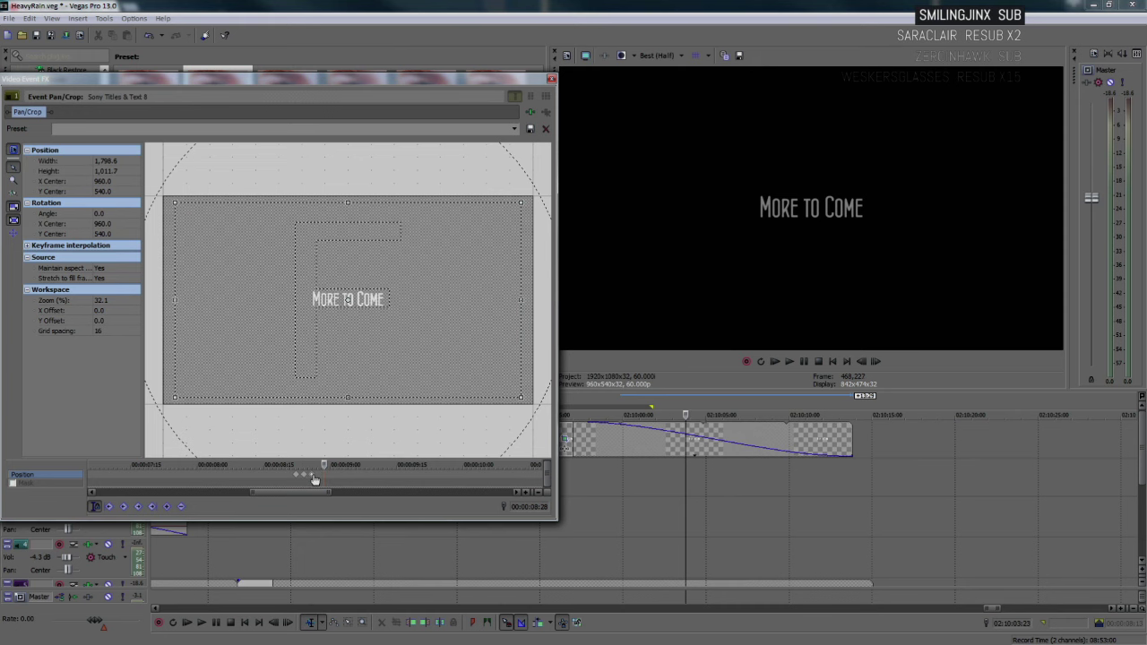
left_click(551, 79)
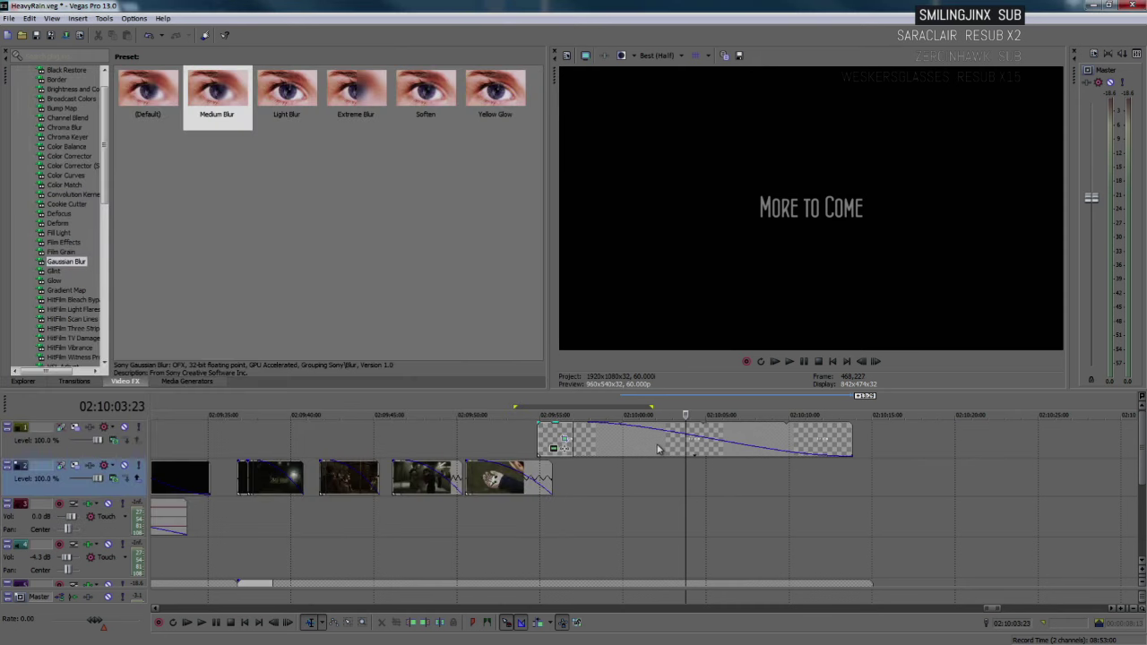
- Adjust the end of the loop region so it extends further over the title's fade-out
scroll(661, 448, "down", 3)
left_click_drag(621, 406, 660, 408)
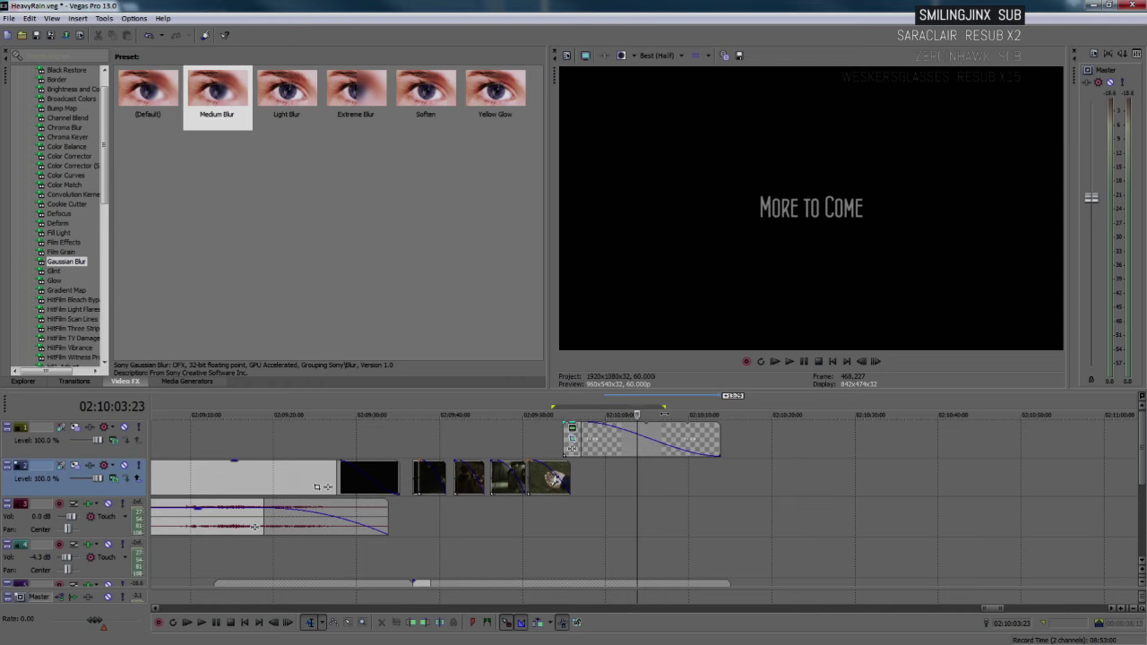
key("space")
key("space")
key("space")
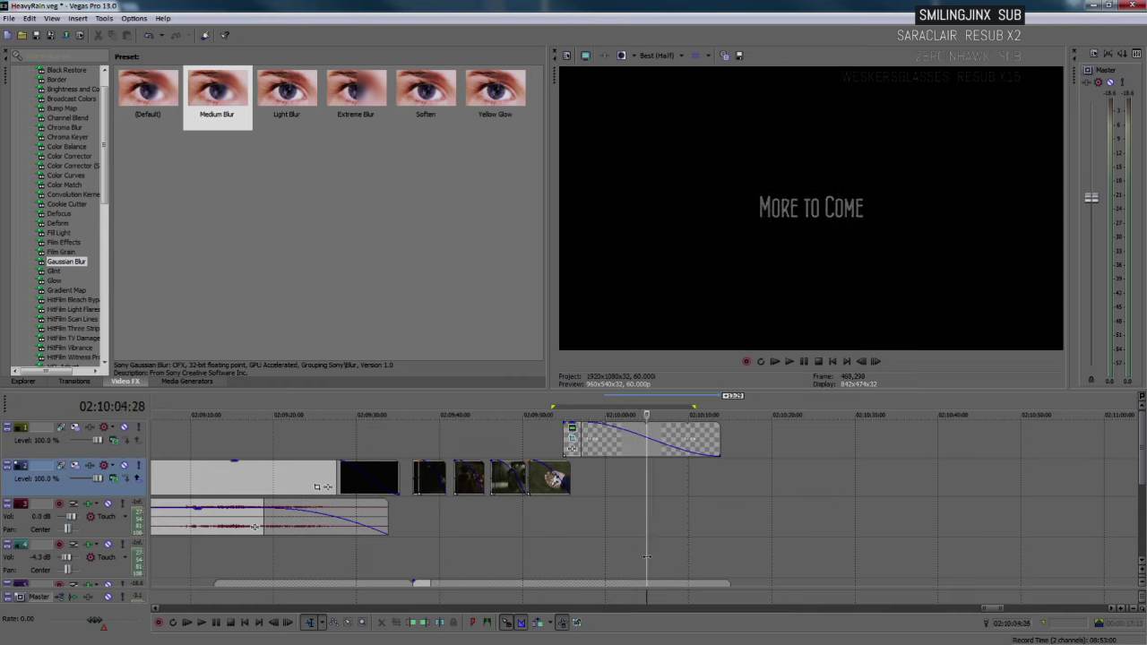
key("o")
- Replay the title from its start through the fade-out to check both zoom pulses against the music
left_click(634, 500)
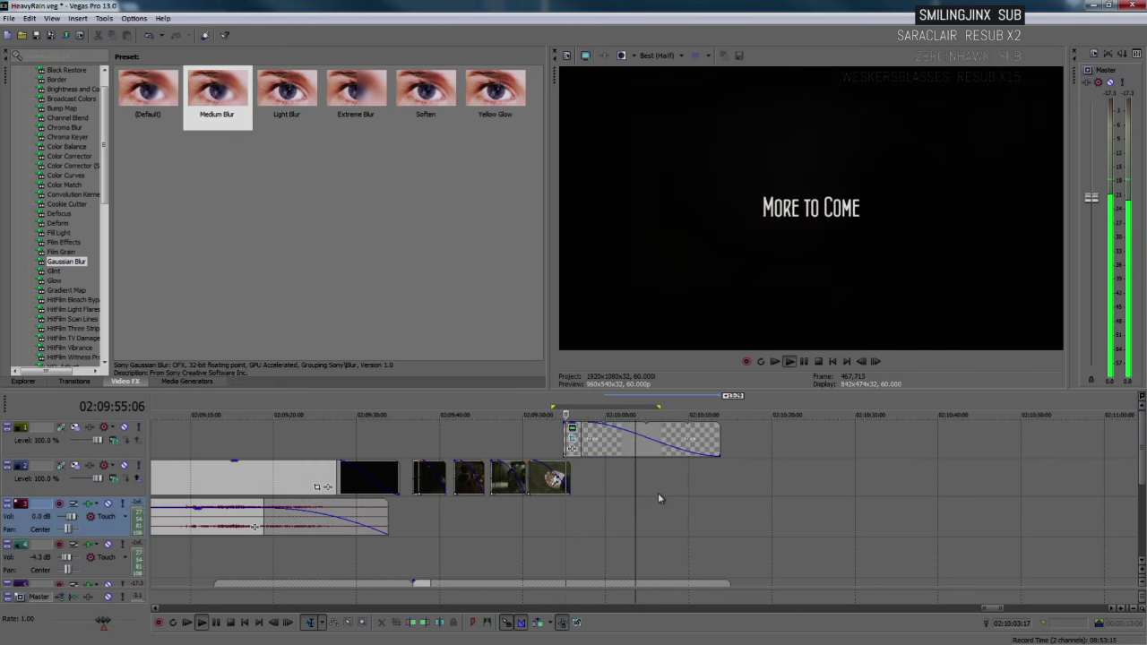
left_click(660, 493)
scroll(659, 492, "up", 2)
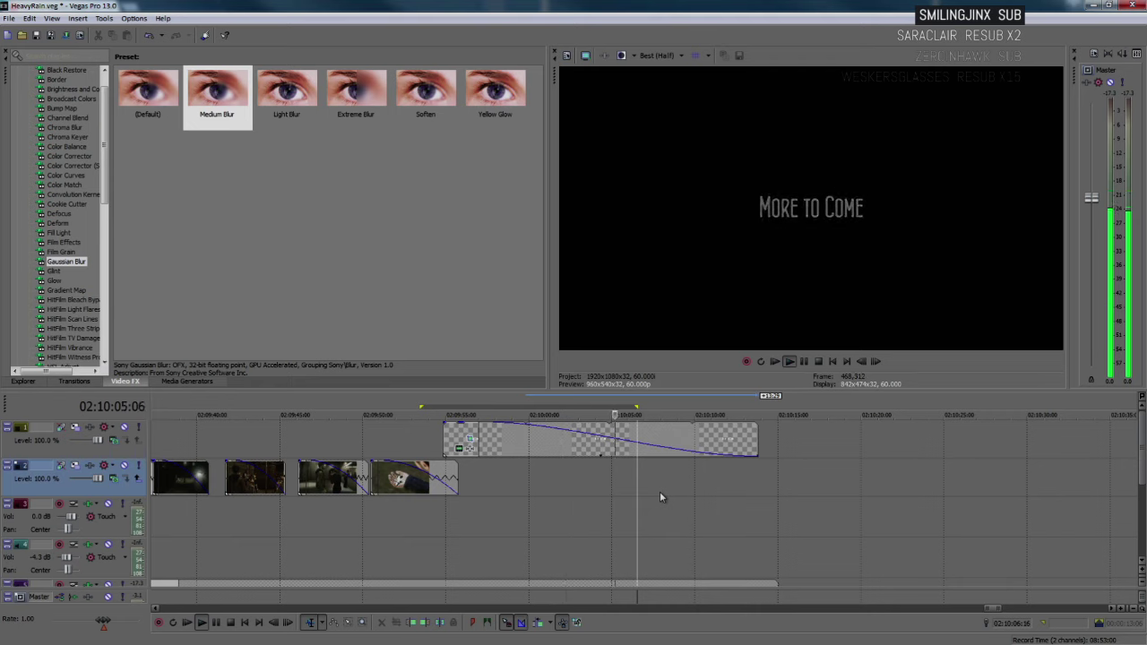
key("space")
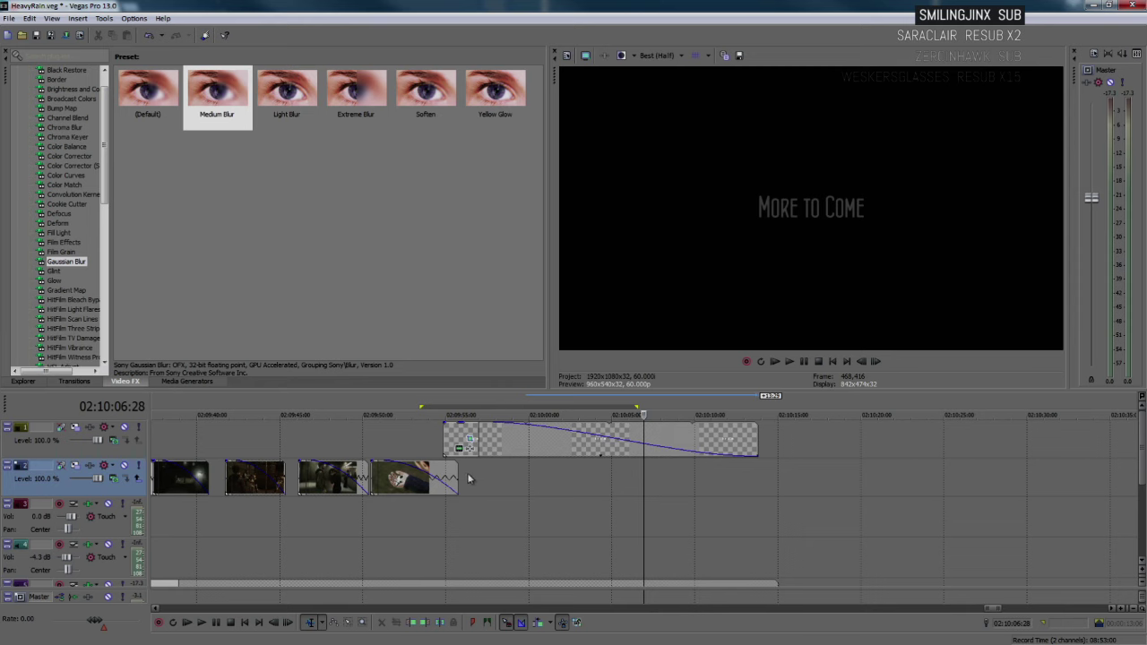
left_click(437, 436)
key("space")
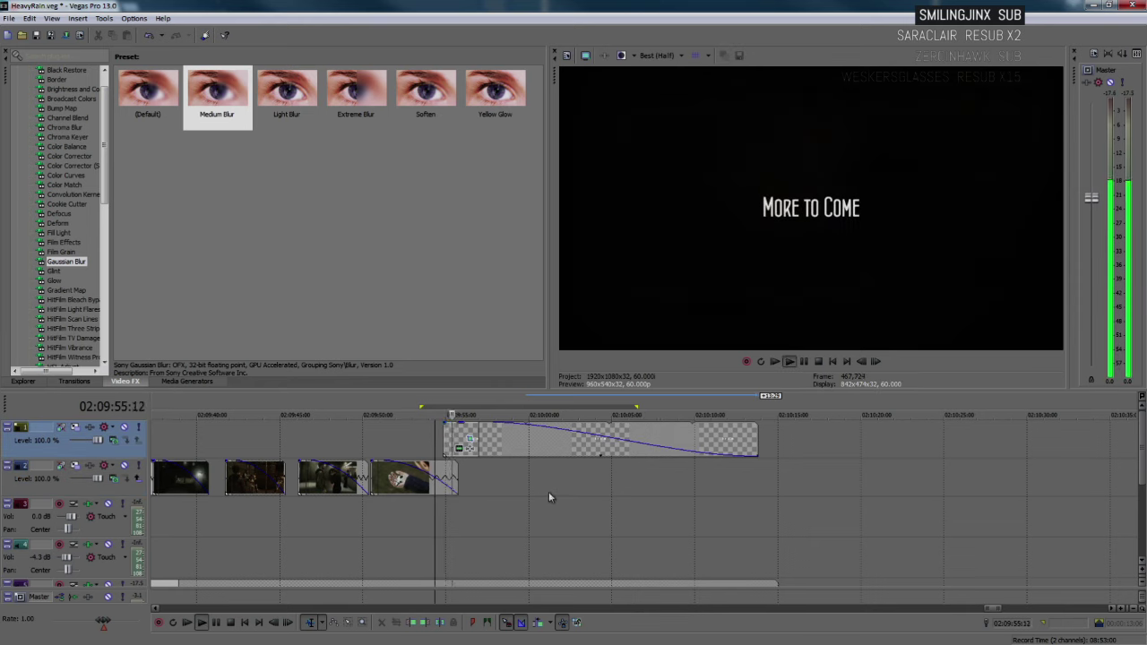
scroll(584, 495, "up", 3)
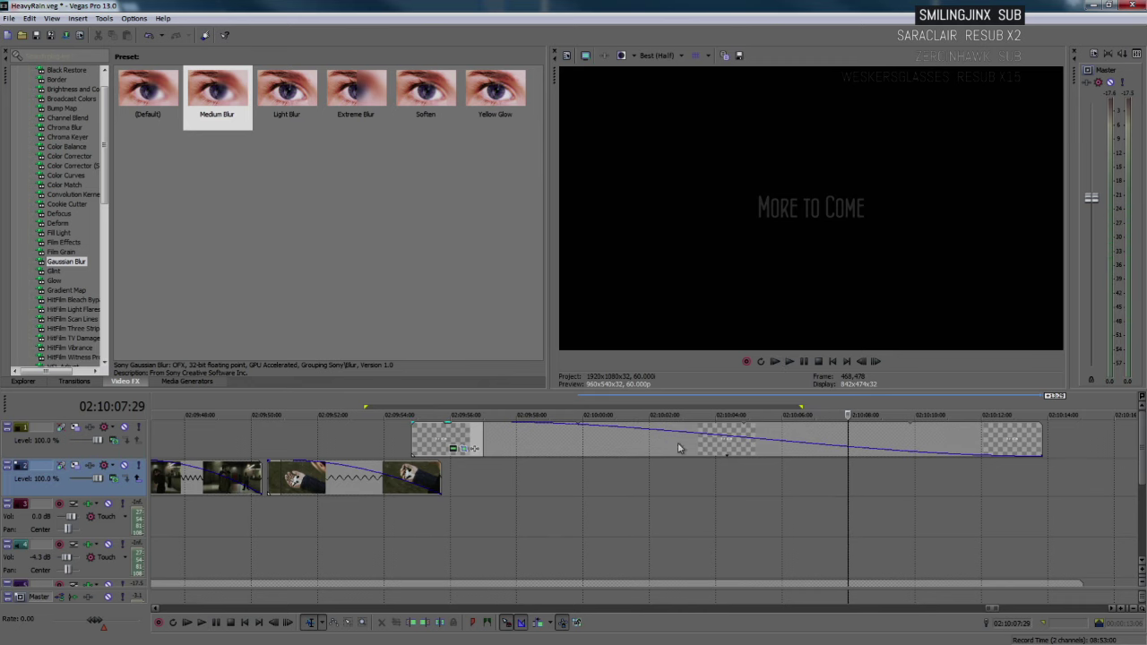
- Soften the second pulse by enlarging the crop of its middle Pan/Crop keyframe to about 1,769 wide
left_click(657, 441)
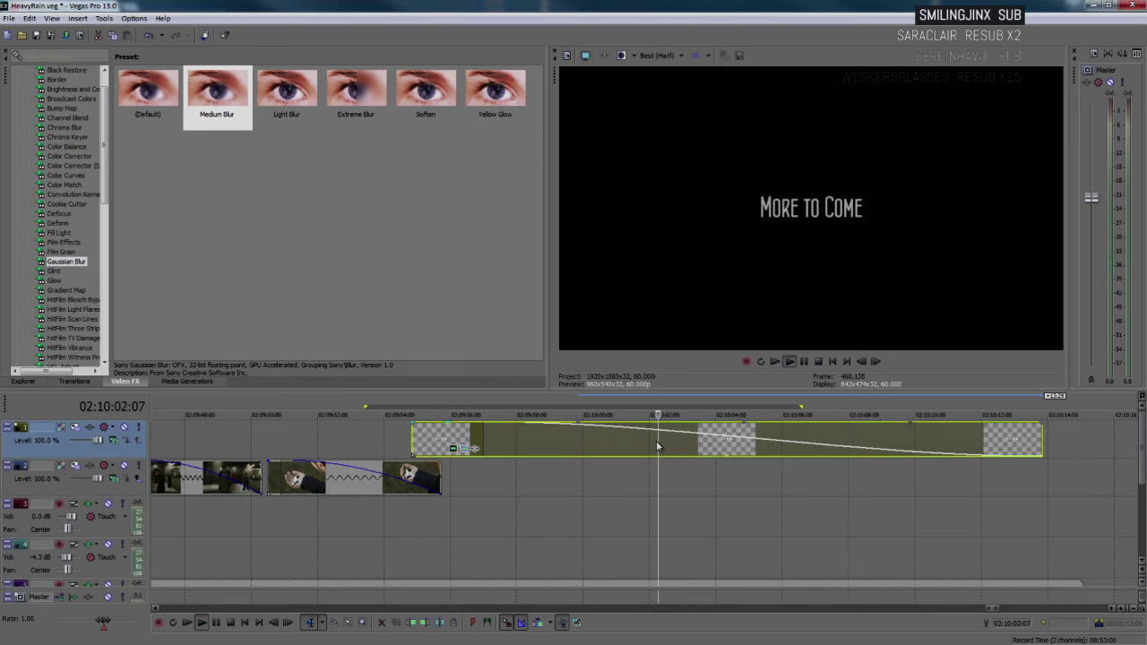
key("Return")
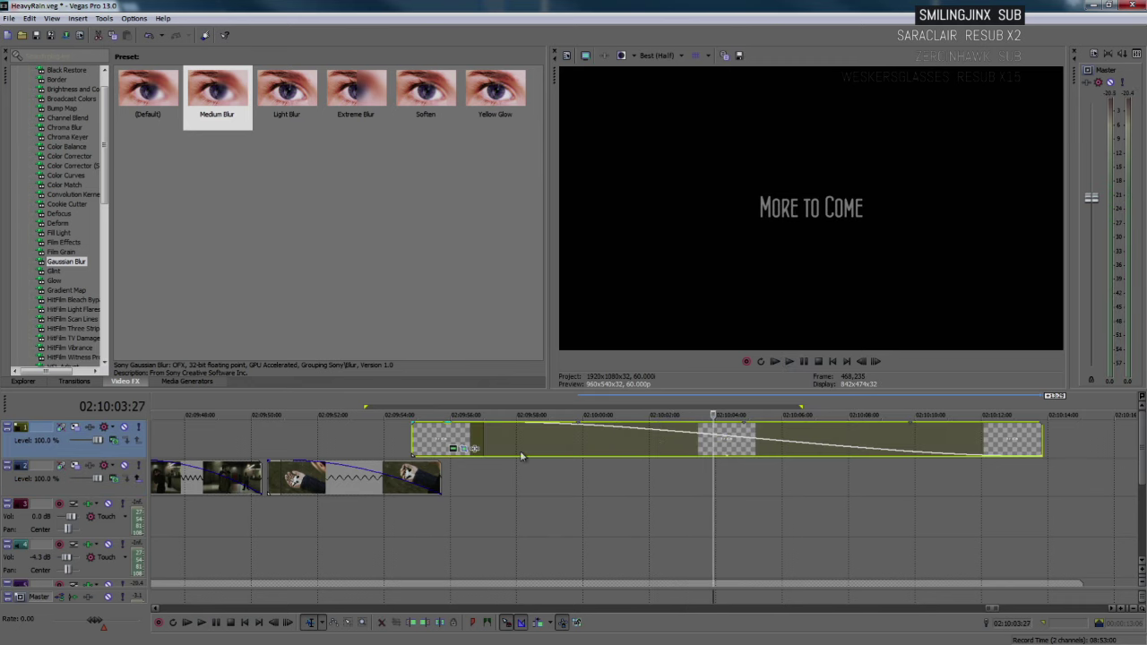
left_click(464, 448)
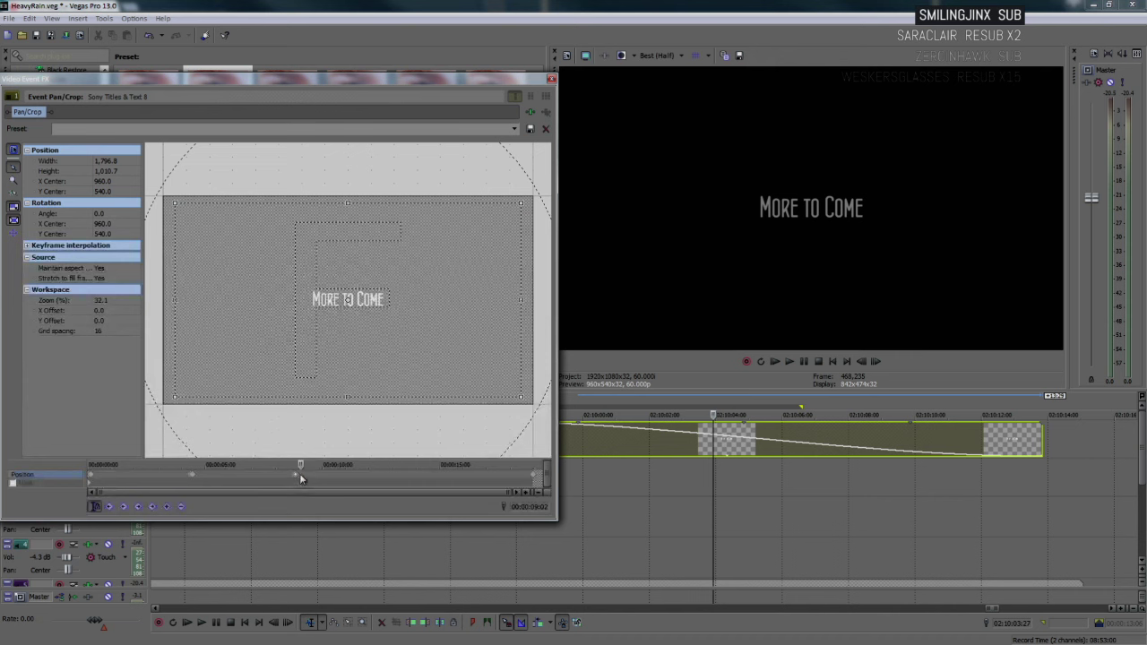
scroll(299, 478, "up", 2)
left_click(327, 475)
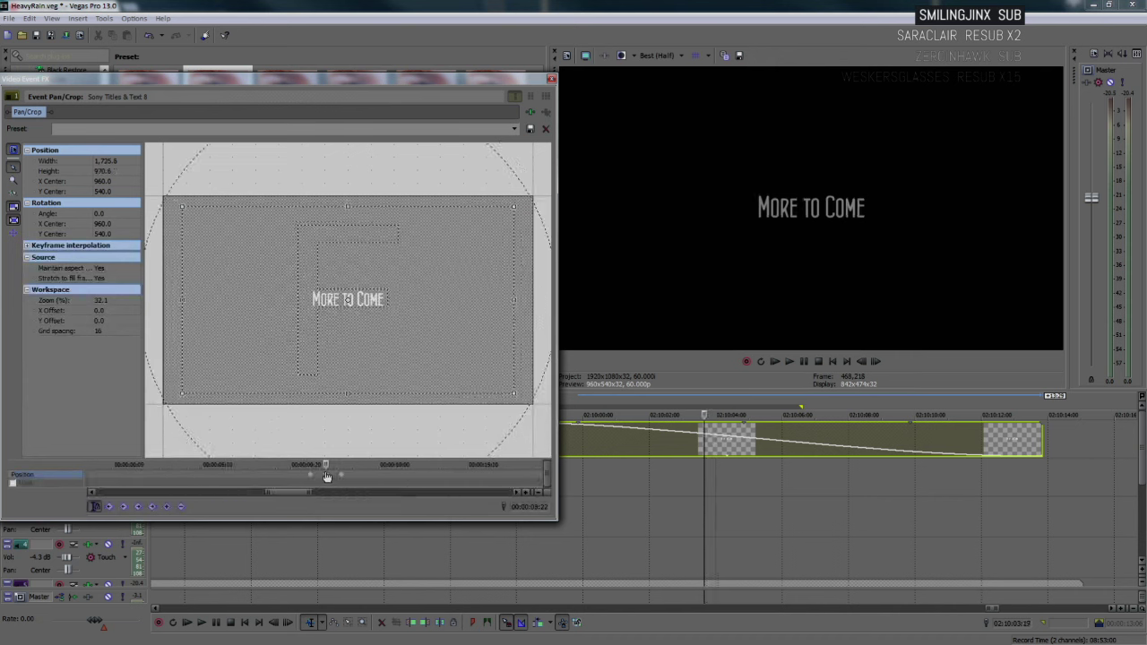
left_click_drag(514, 394, 518, 395)
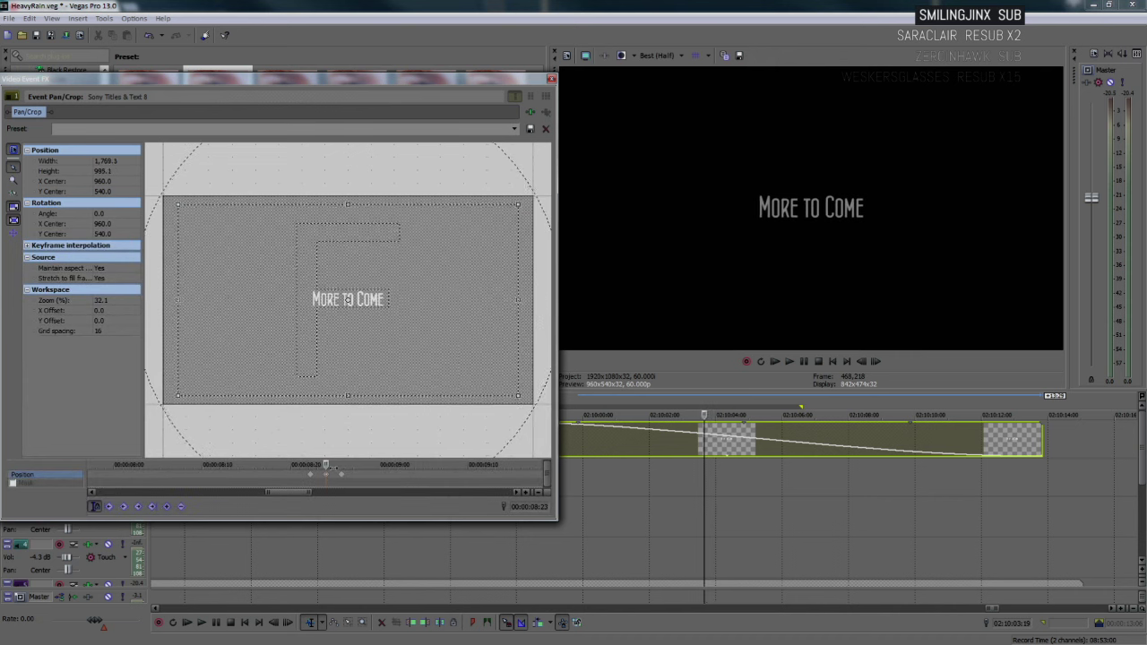
left_click(312, 477)
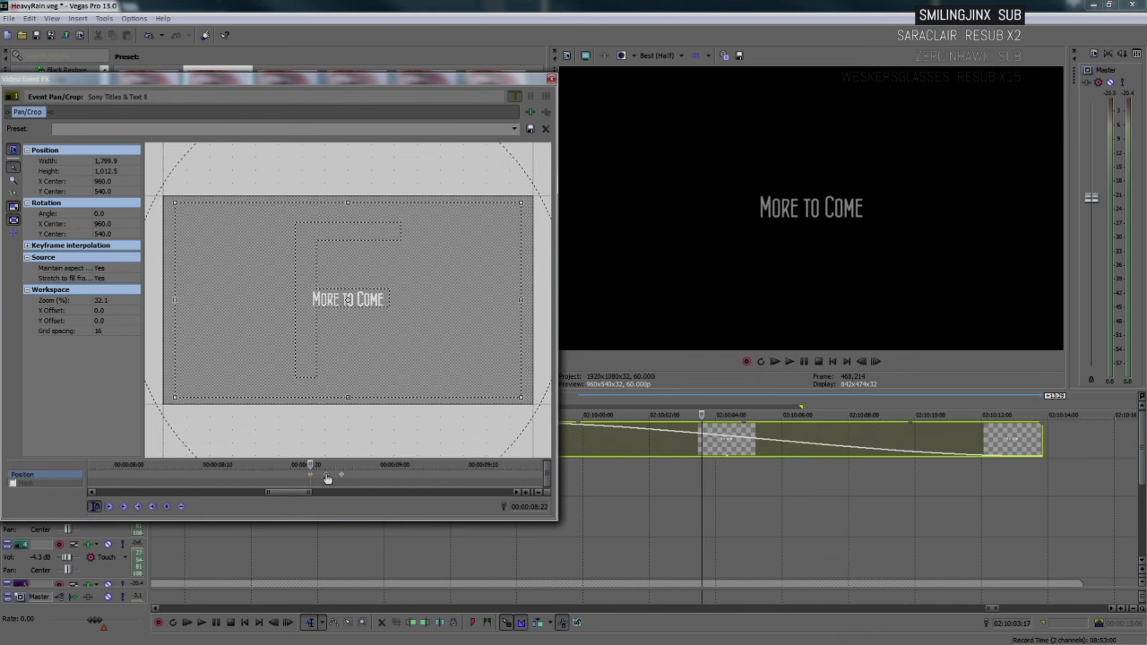
left_click(326, 476)
left_click(552, 81)
- Move the loop region's start to about 02:09:58:09 and replay the title from there
scroll(355, 422, "down", 3)
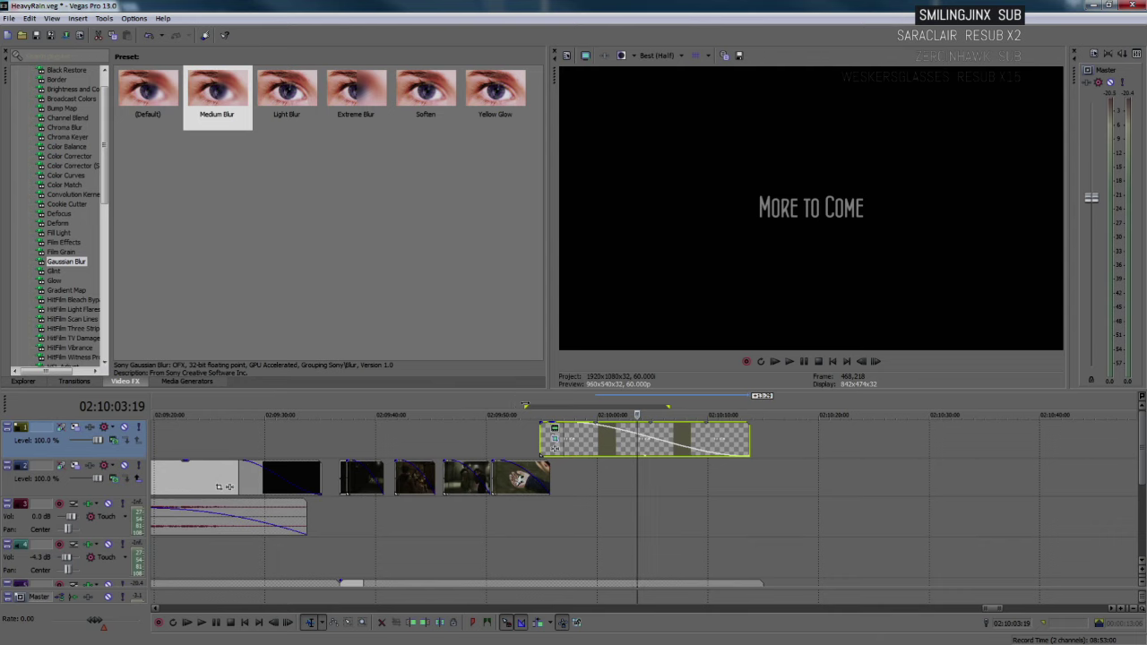
left_click_drag(525, 407, 578, 408)
key("BackSpace")
key("BackSpace")
key("BackSpace")
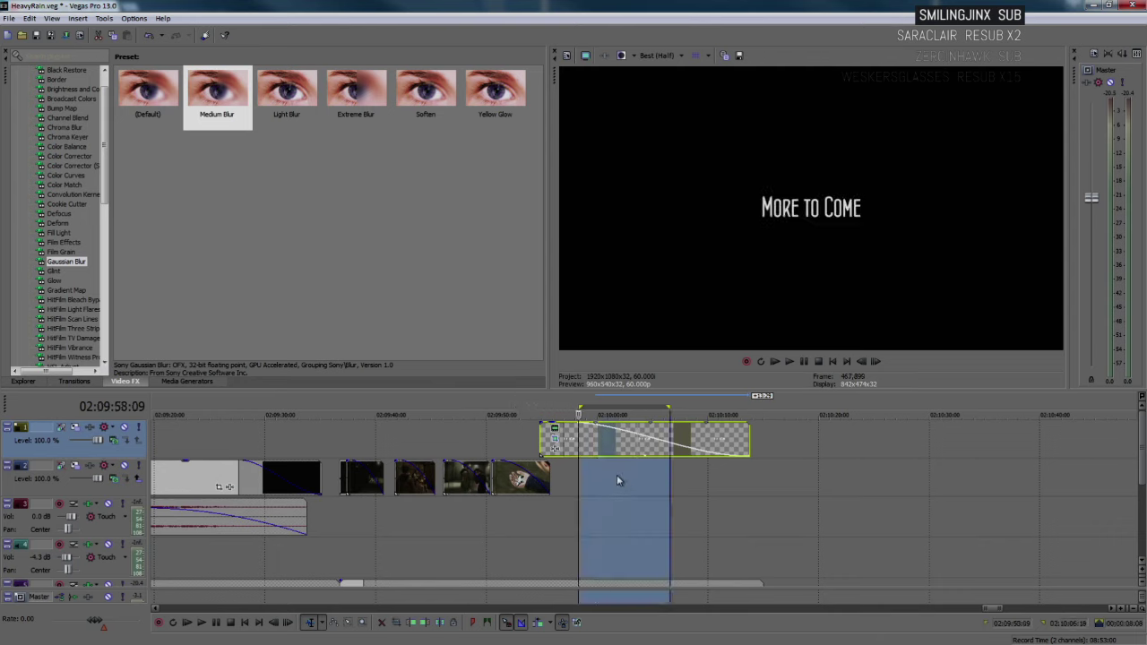
key("space")
left_click(615, 477)
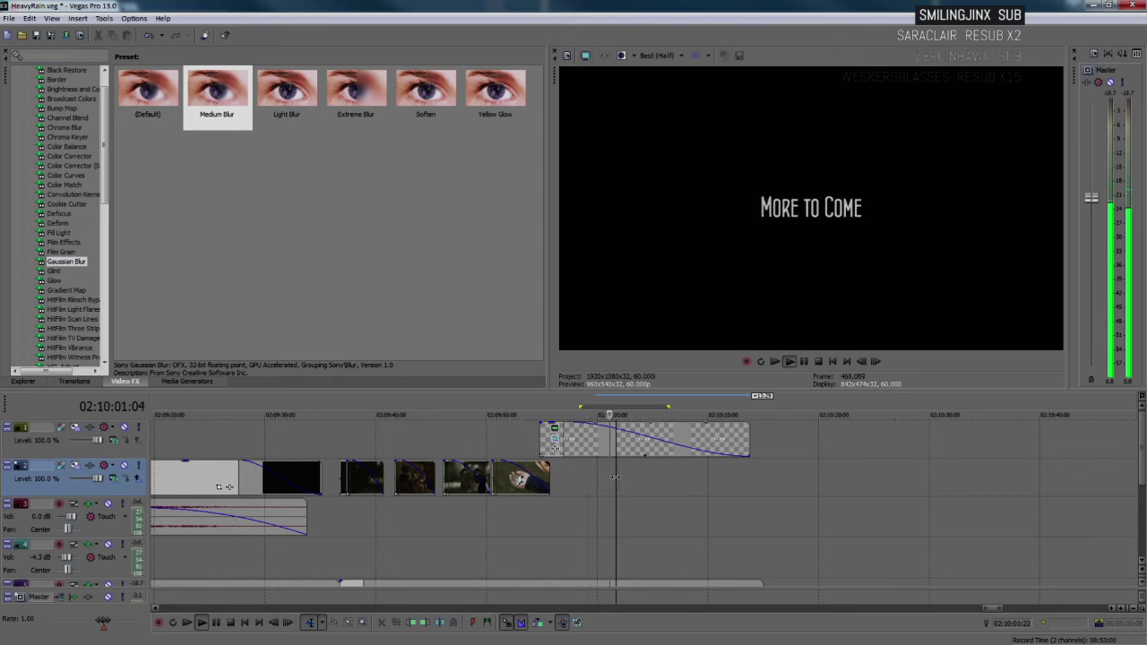
key("space")
left_click(578, 481)
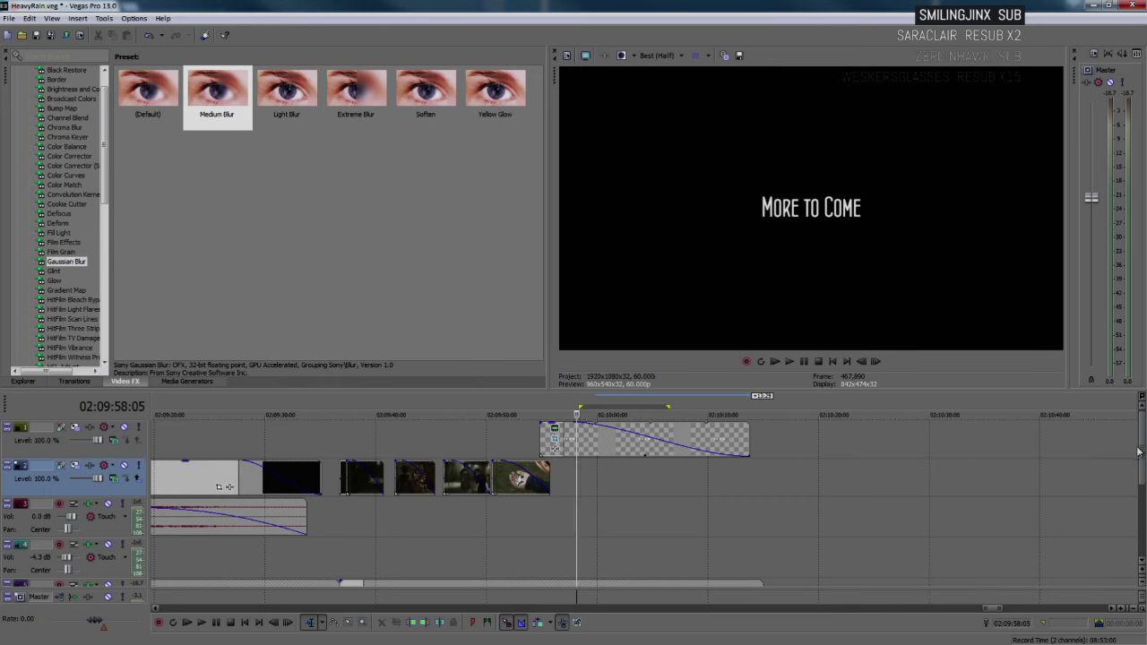
- Check the music track beneath the title and play the title's opening seconds to locate another beat
left_click_drag(1138, 452, 1143, 468)
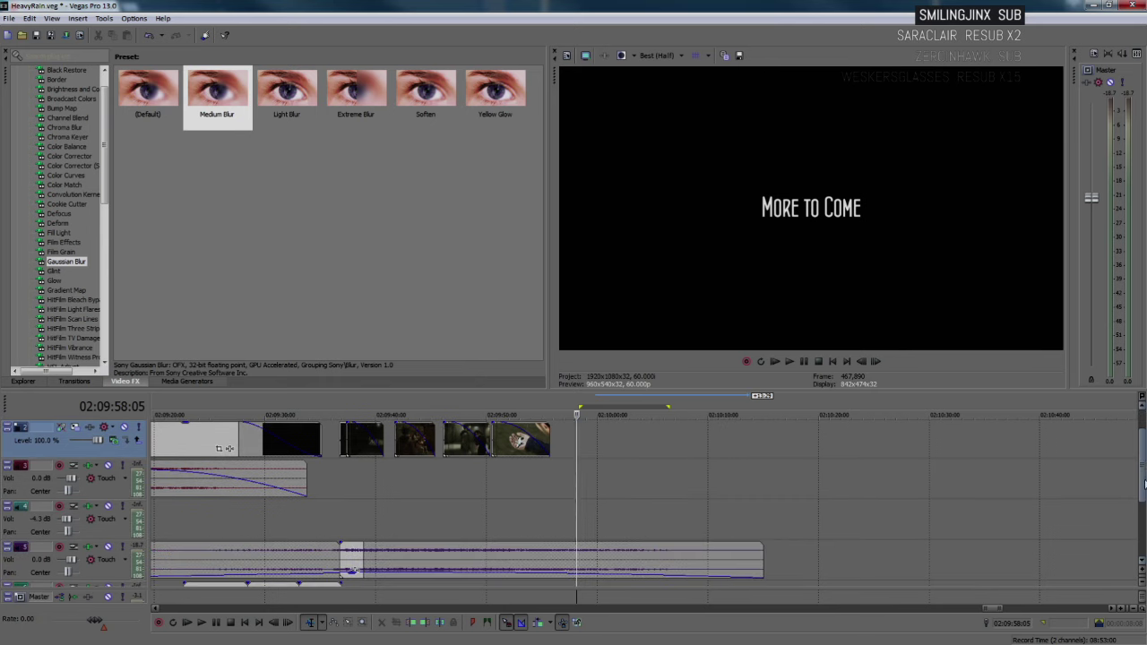
scroll(941, 475, "up", 1)
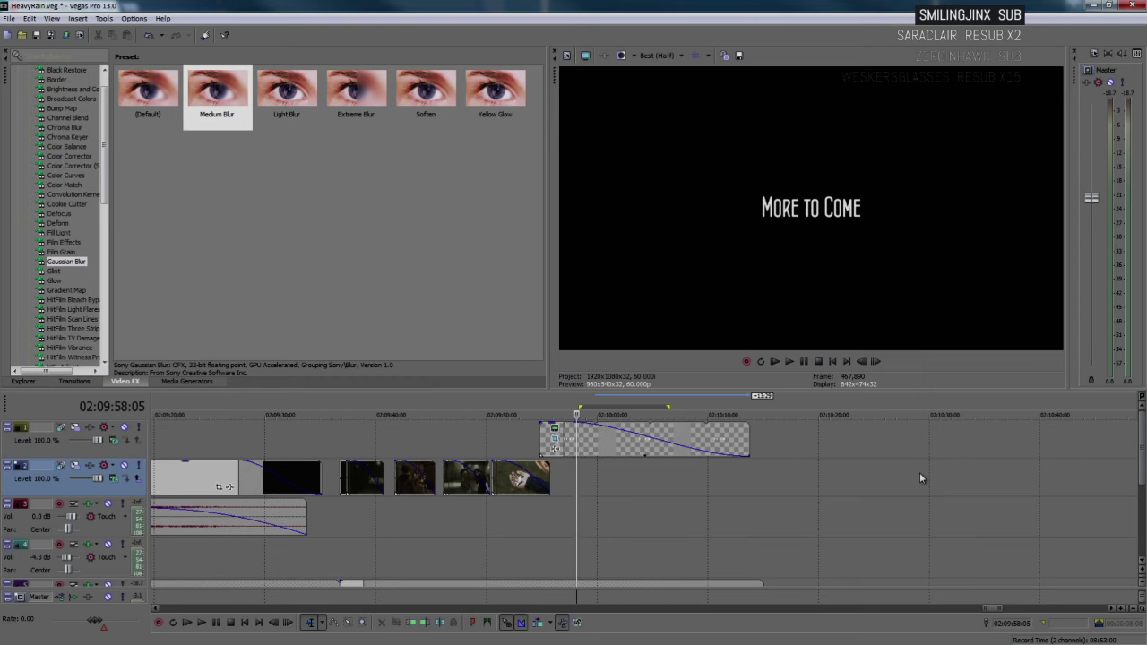
left_click(565, 484)
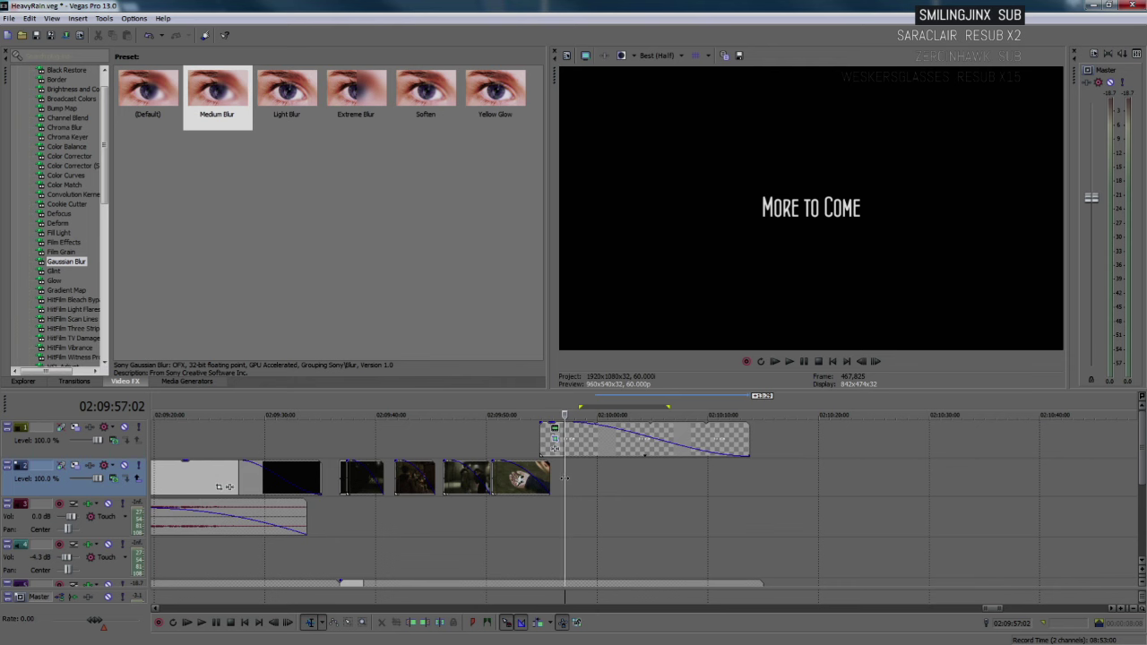
scroll(591, 477, "up", 3)
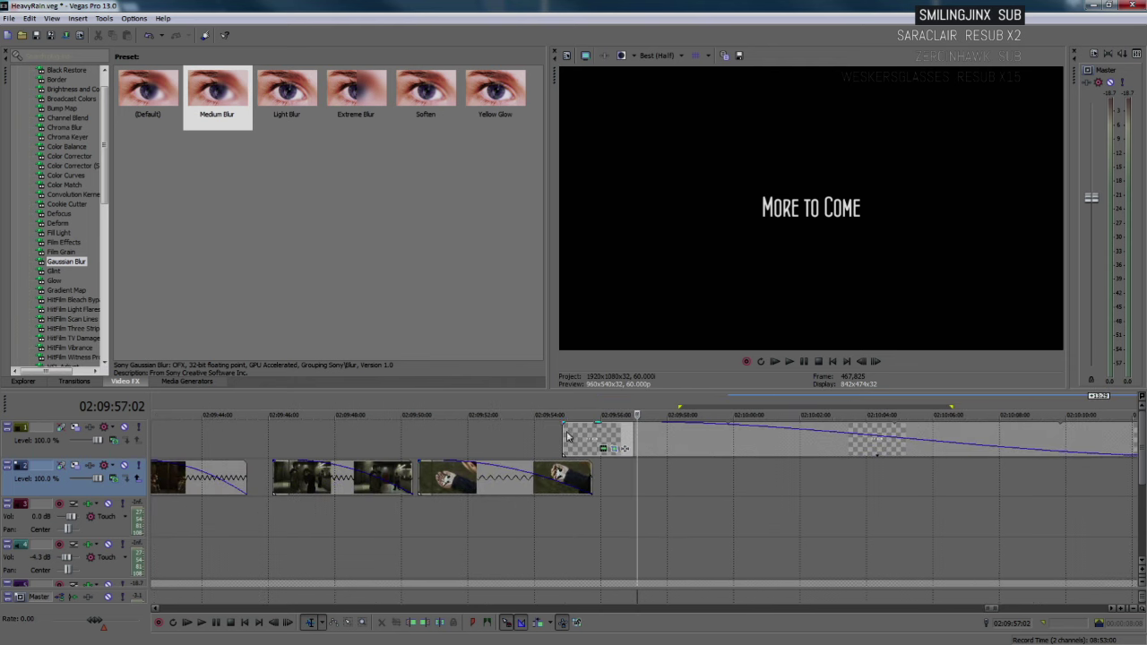
left_click(609, 439)
key("space")
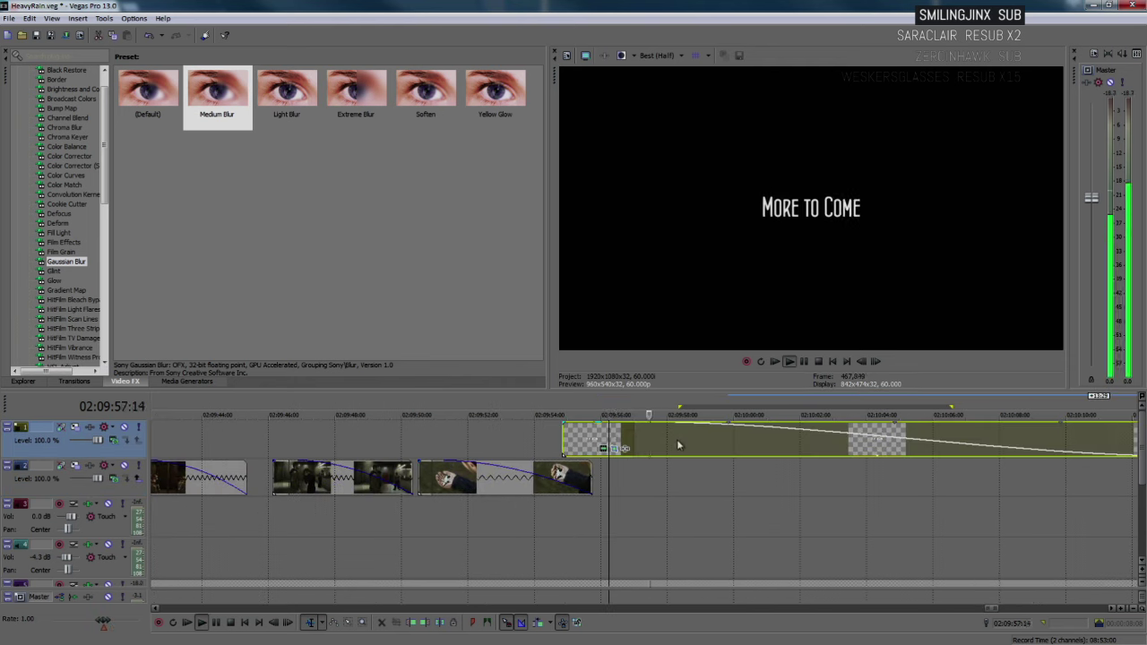
key("Return")
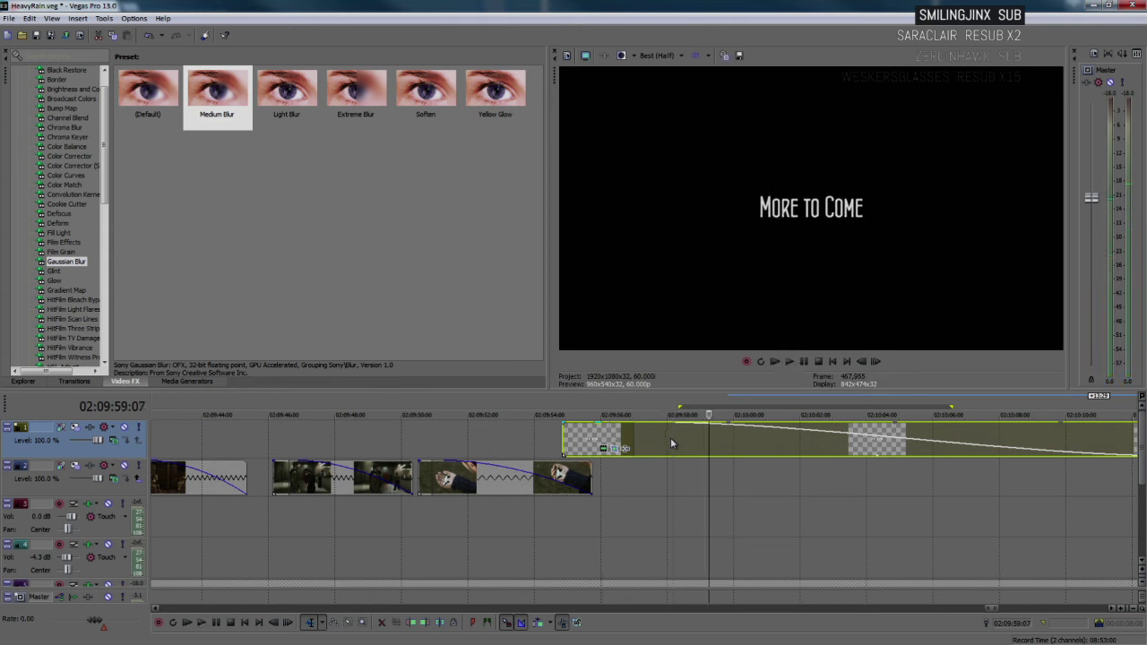
- Repeatedly replay the passage around 02:09:59 and park the playhead on the music beat
scroll(671, 443, "up", 3)
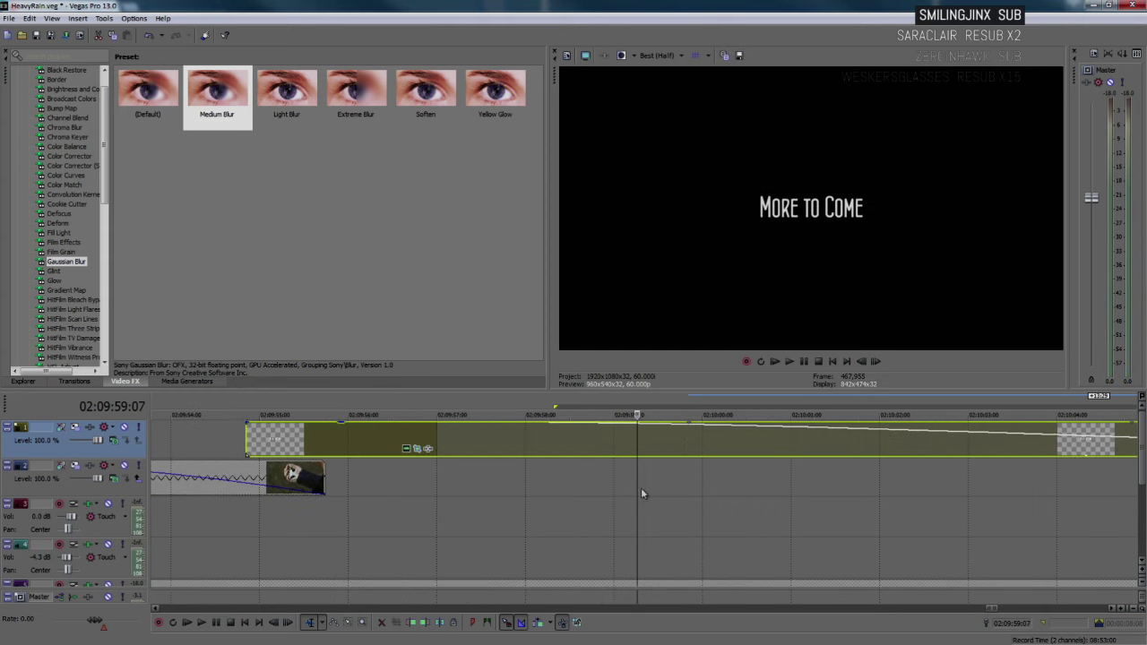
left_click(612, 439)
key("space")
key("Return")
left_click(613, 439)
key("space")
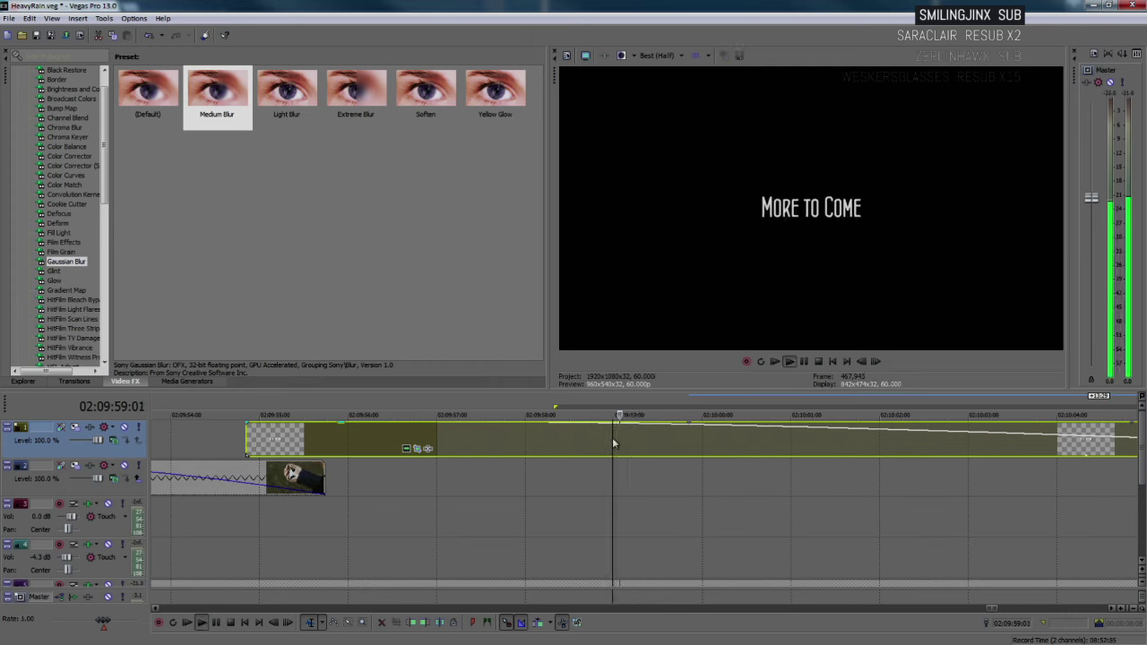
key("Return")
left_click(612, 438)
key("space")
key("Return")
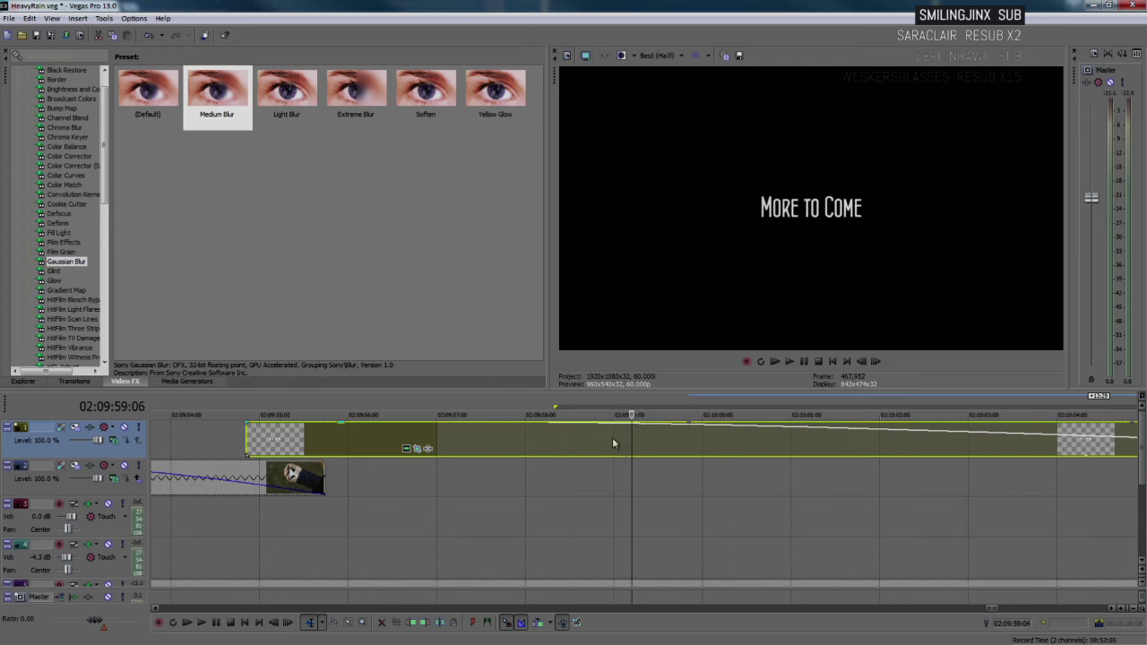
- Play the title from about 02:09:59:06 and return the playhead to about 02:09:58:27
key("space")
key("Return")
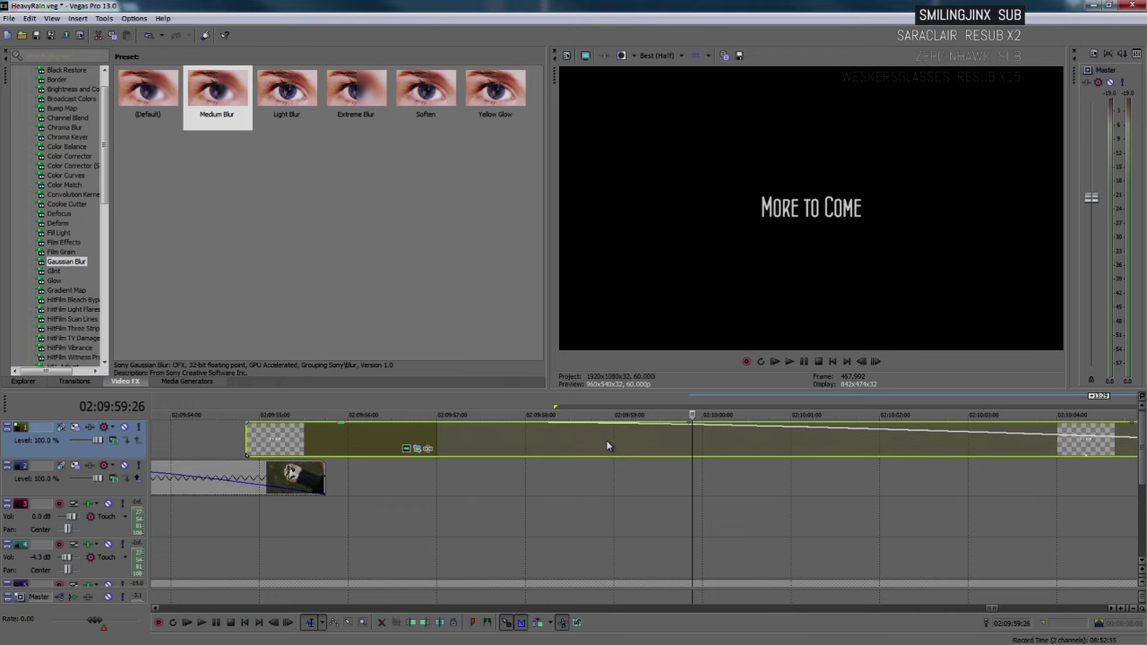
left_click(607, 445)
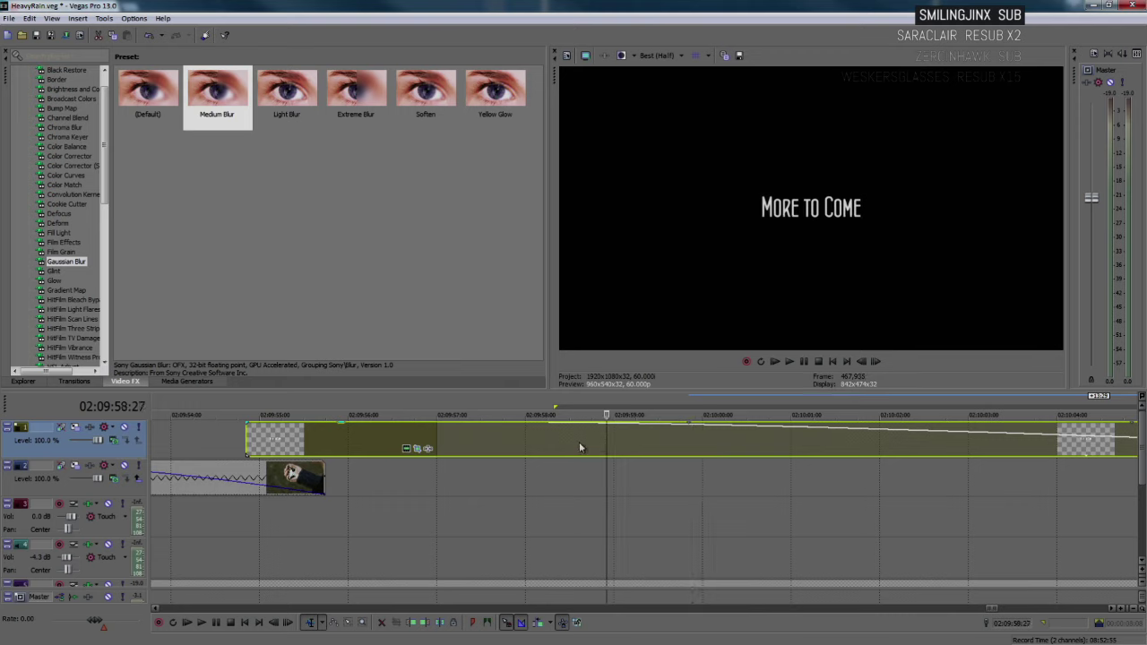
- Replay the title's opening from just before its start around 02:09:54 and advance the playhead in small increments to check the timing
left_click(235, 445)
key("space")
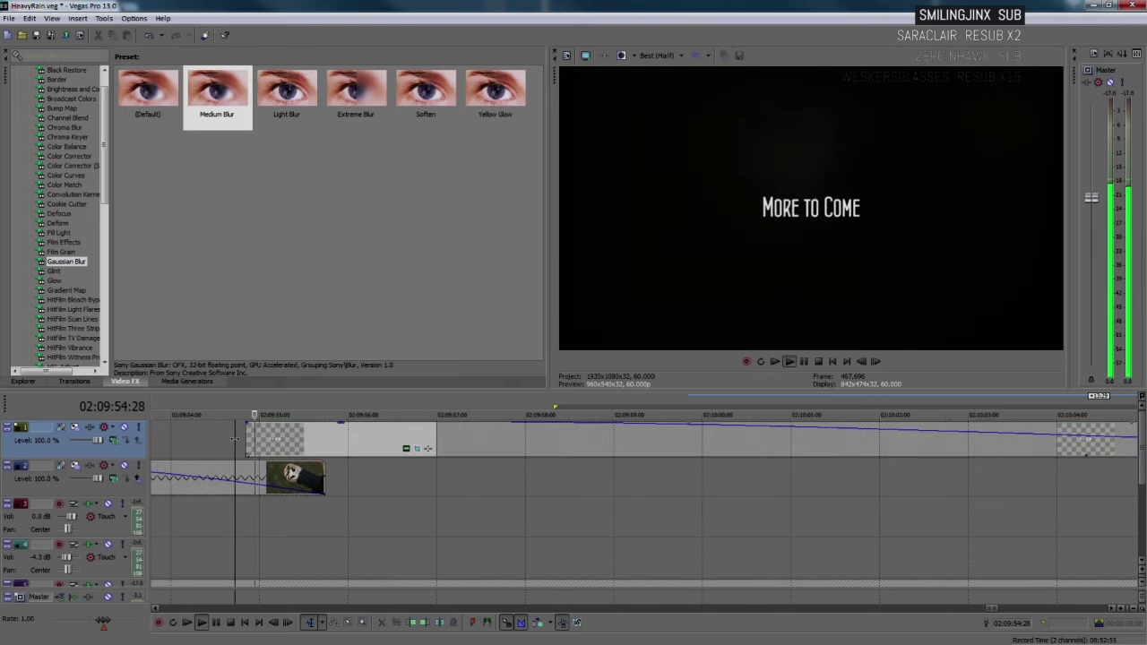
key("space")
key("Right")
key("Right")
key("Right")
key("Right")
key("Right")
key("Right")
key("Right")
key("space")
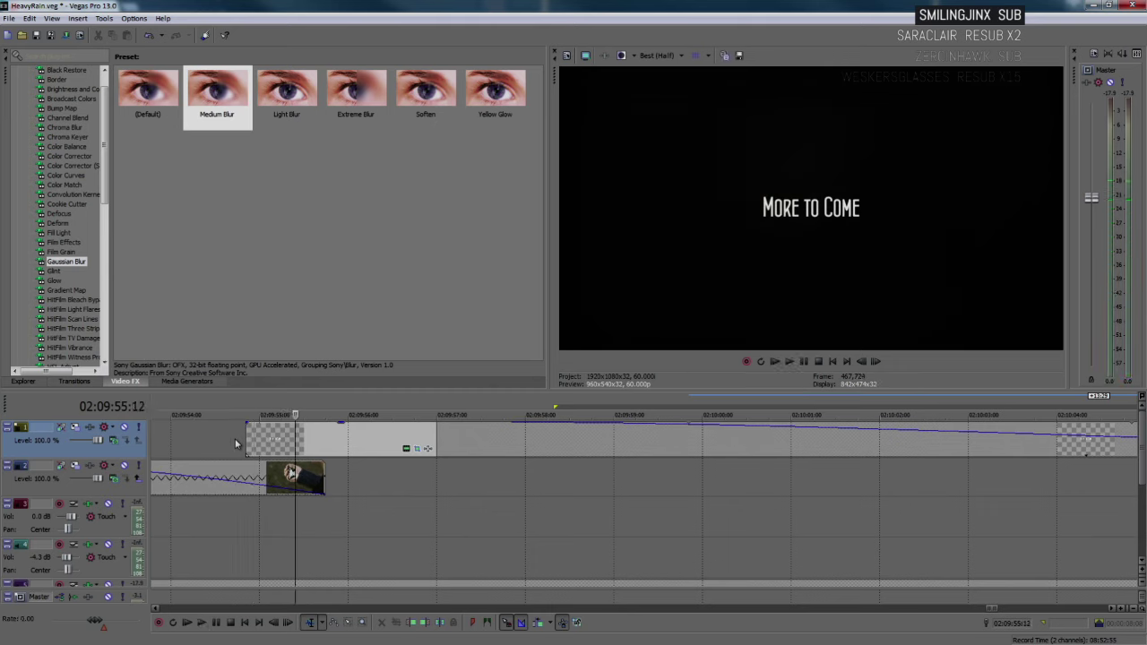
key("Return")
left_click(235, 438)
key("space")
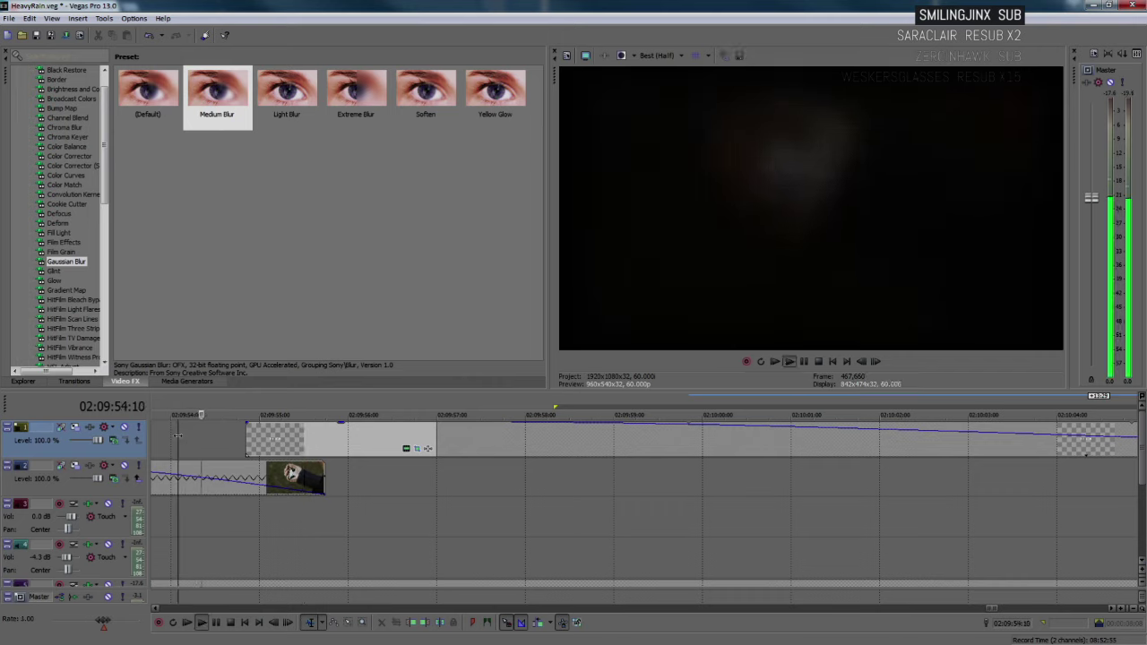
- Repeatedly play from the title event's start at 02:09:54:25 to compare its appearance with the opening music beat
left_click(248, 438)
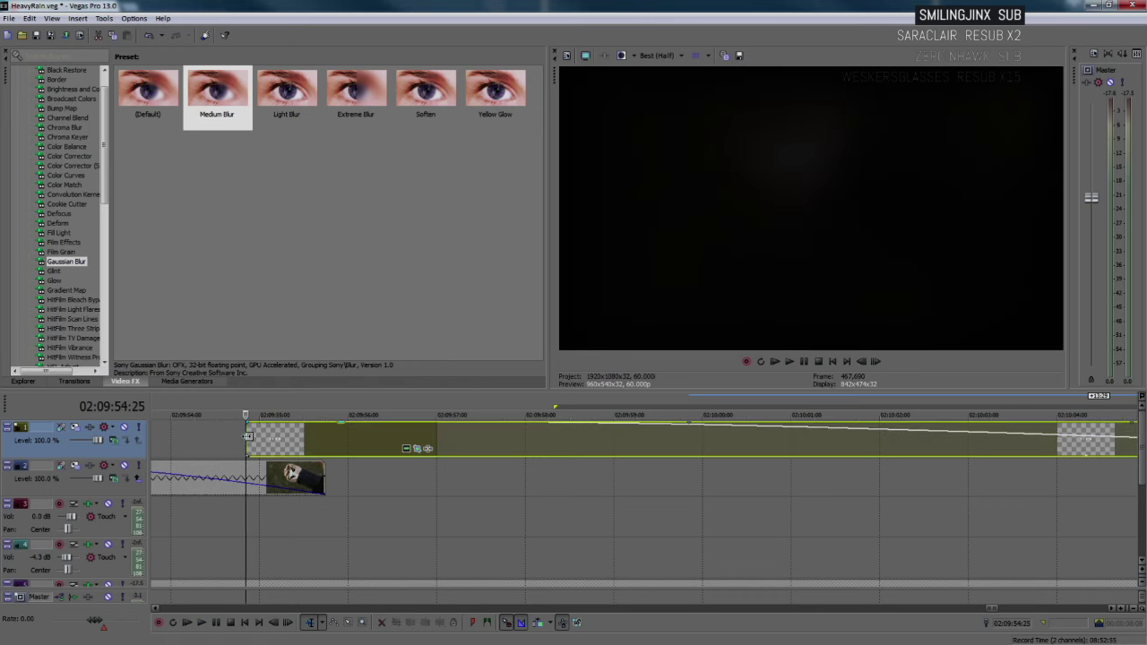
key("space")
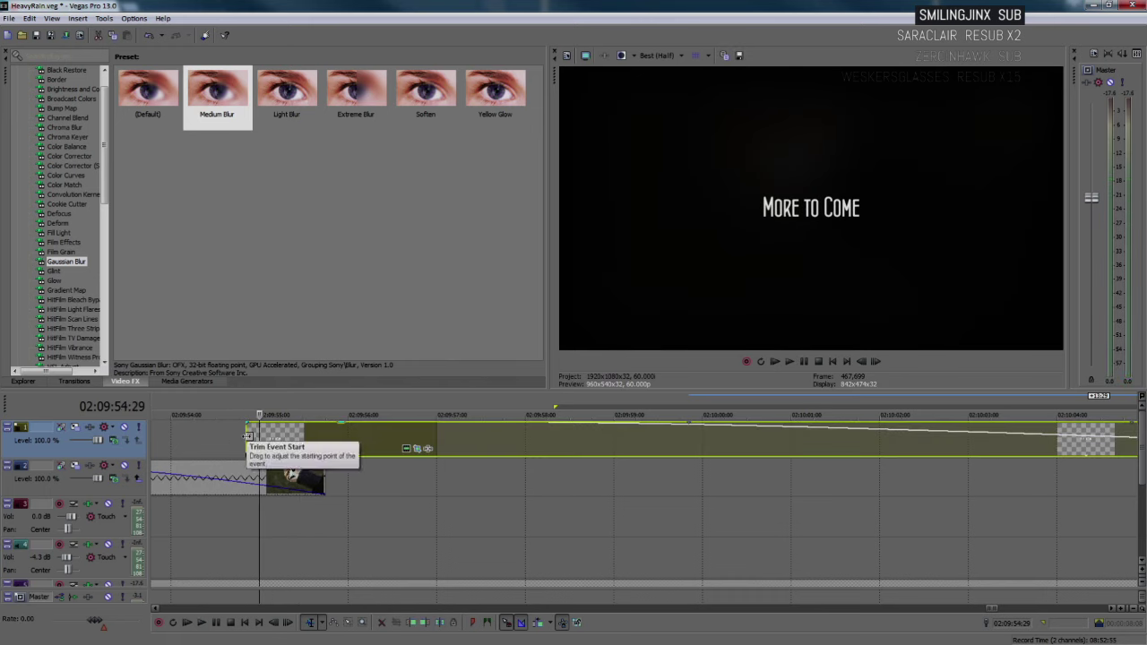
key("space")
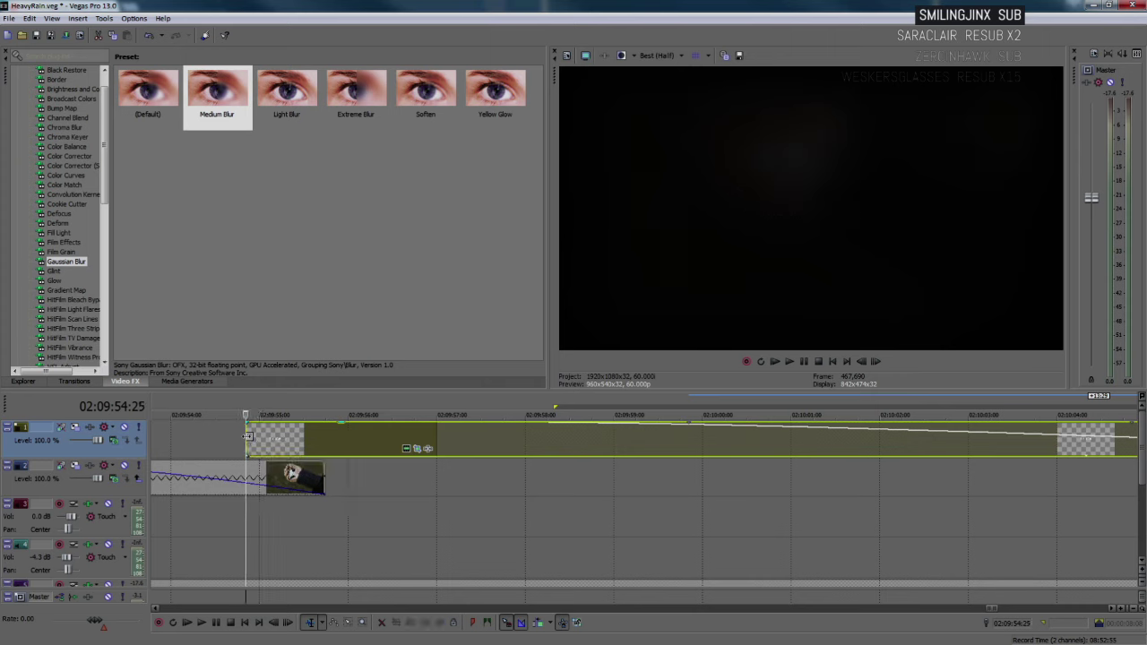
key("Return")
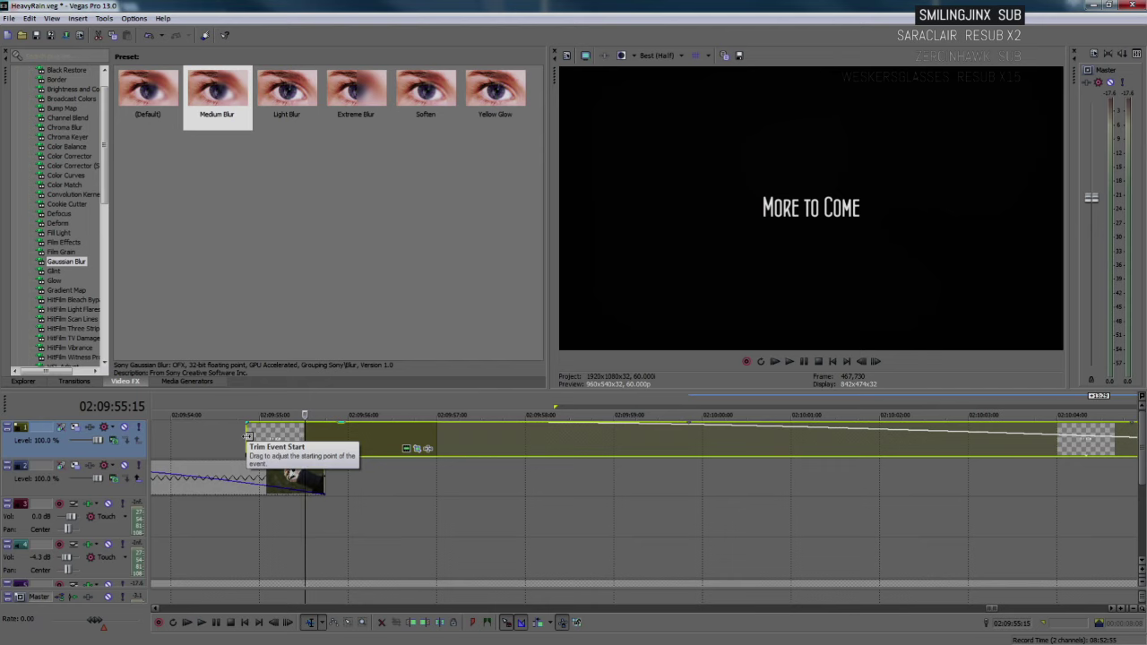
key("space")
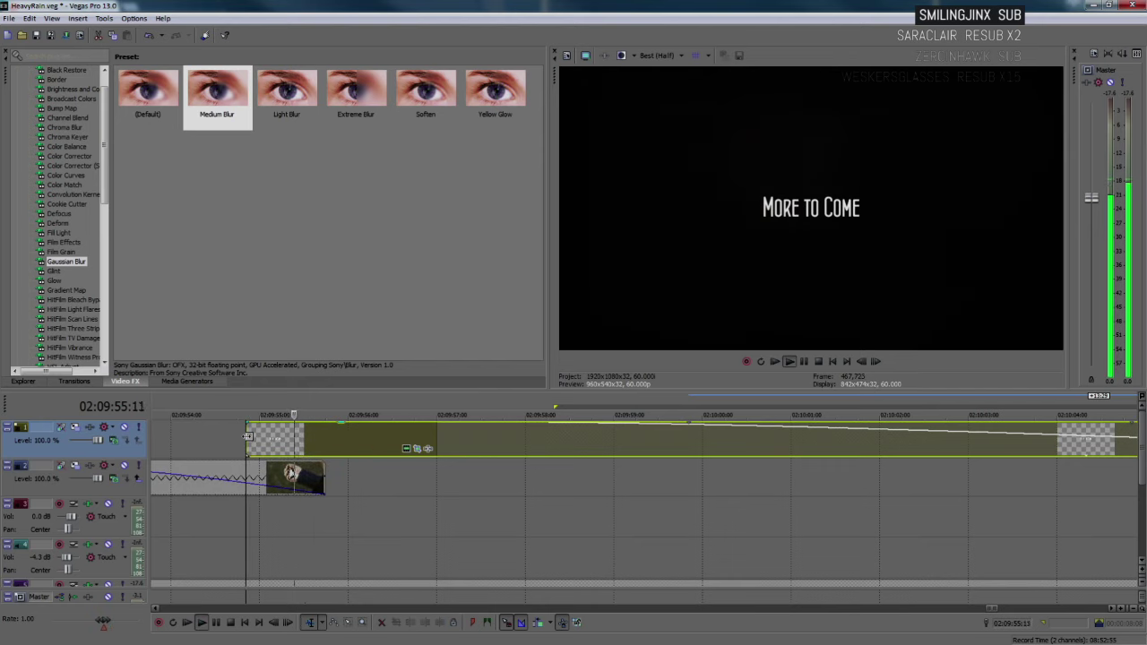
key("Return")
left_click(247, 435)
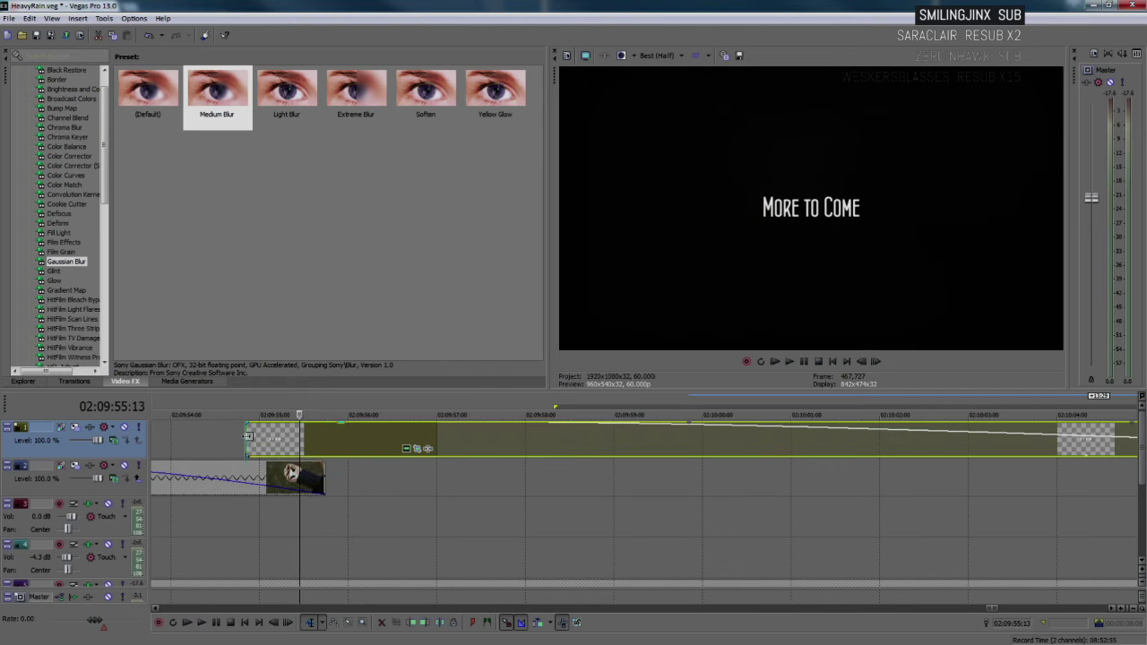
key("space")
key("Return")
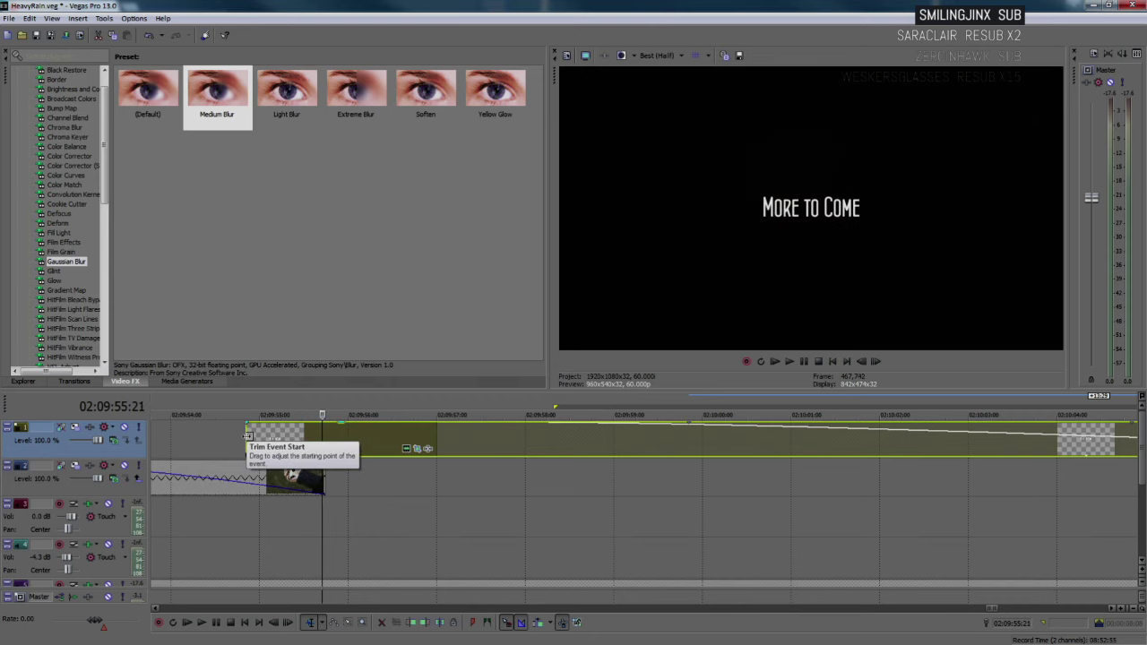
left_click(227, 438)
key("space")
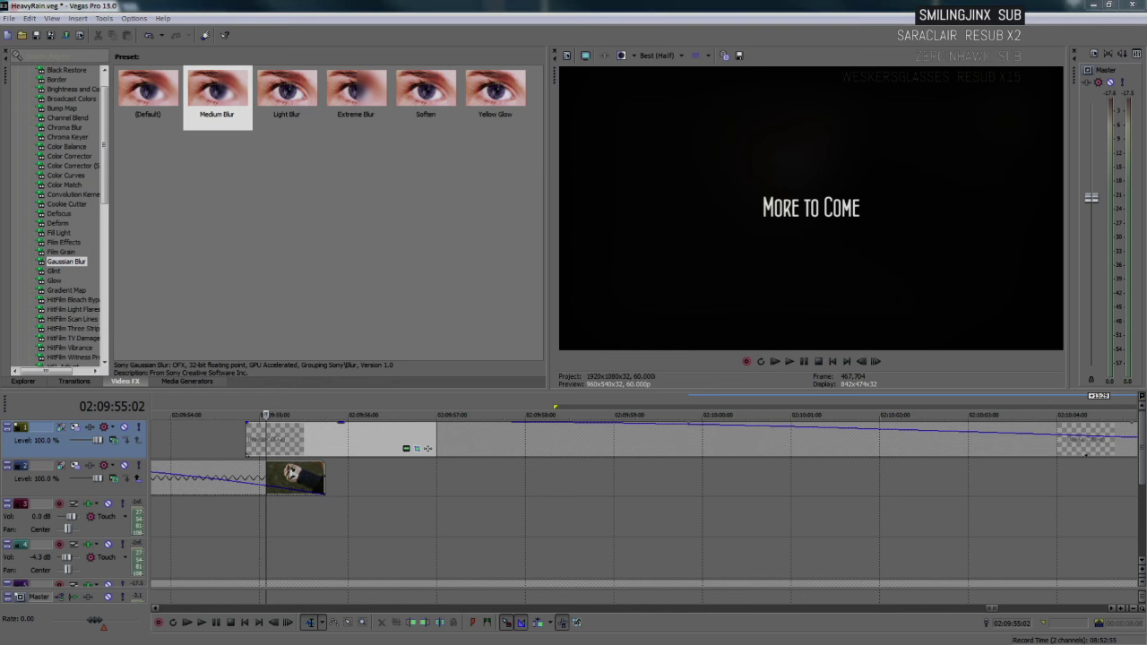
- Bring over the VoiceMeeter Banana window, set its WDM buffering to 1024 samples and move the mixer off the screen
left_click_drag(0, 77, 612, 142)
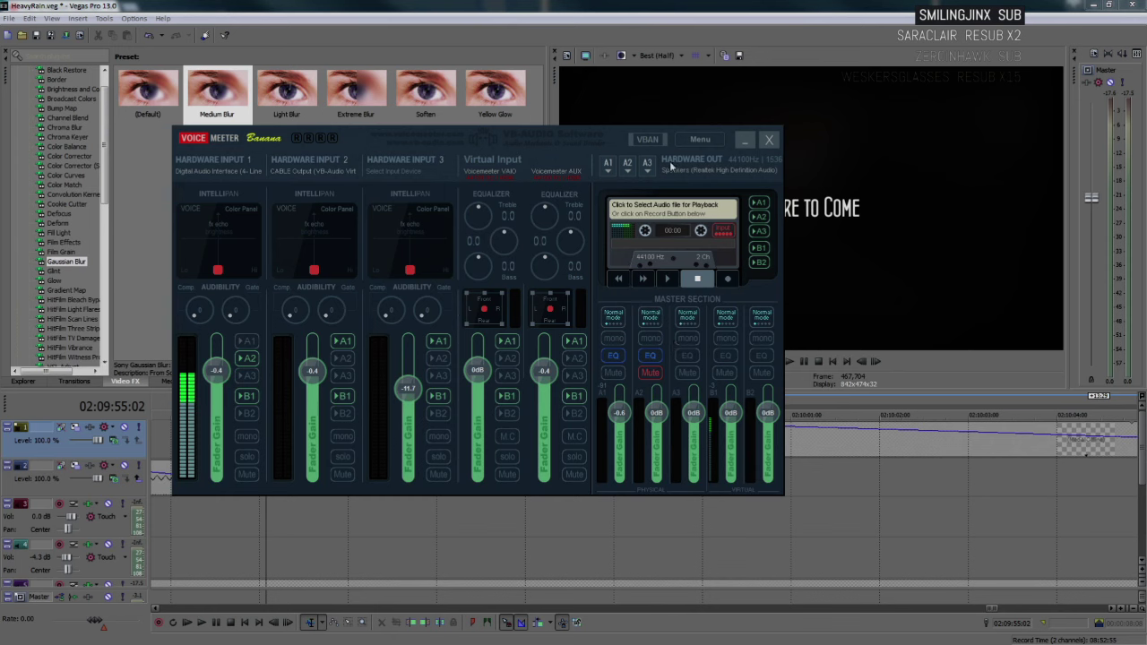
left_click(700, 141)
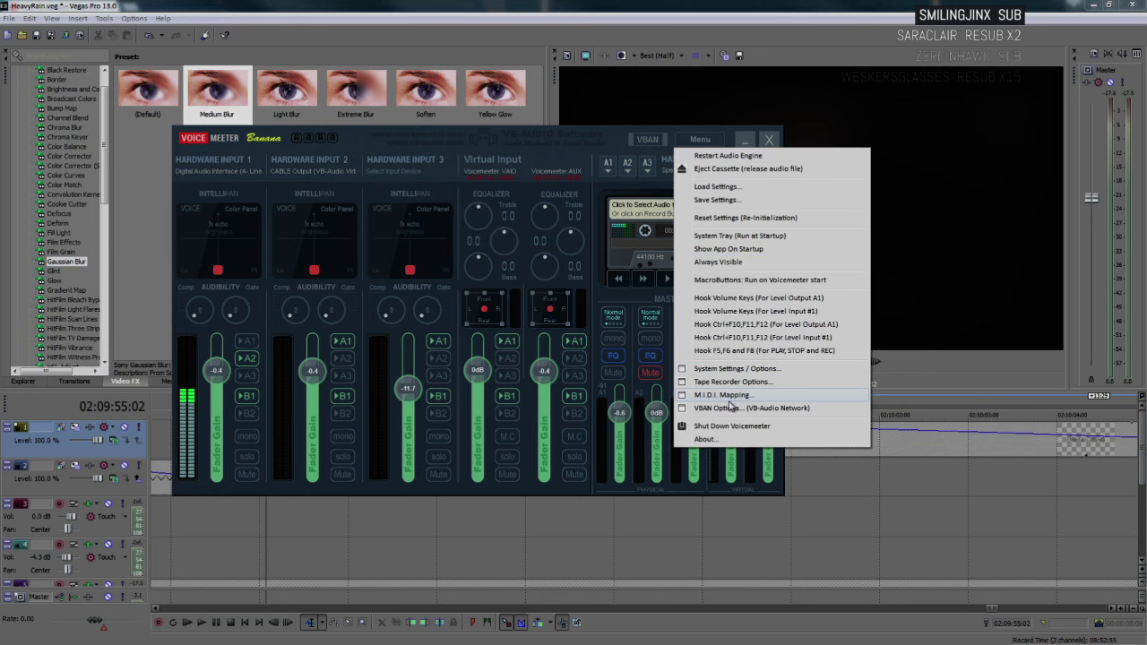
left_click(748, 370)
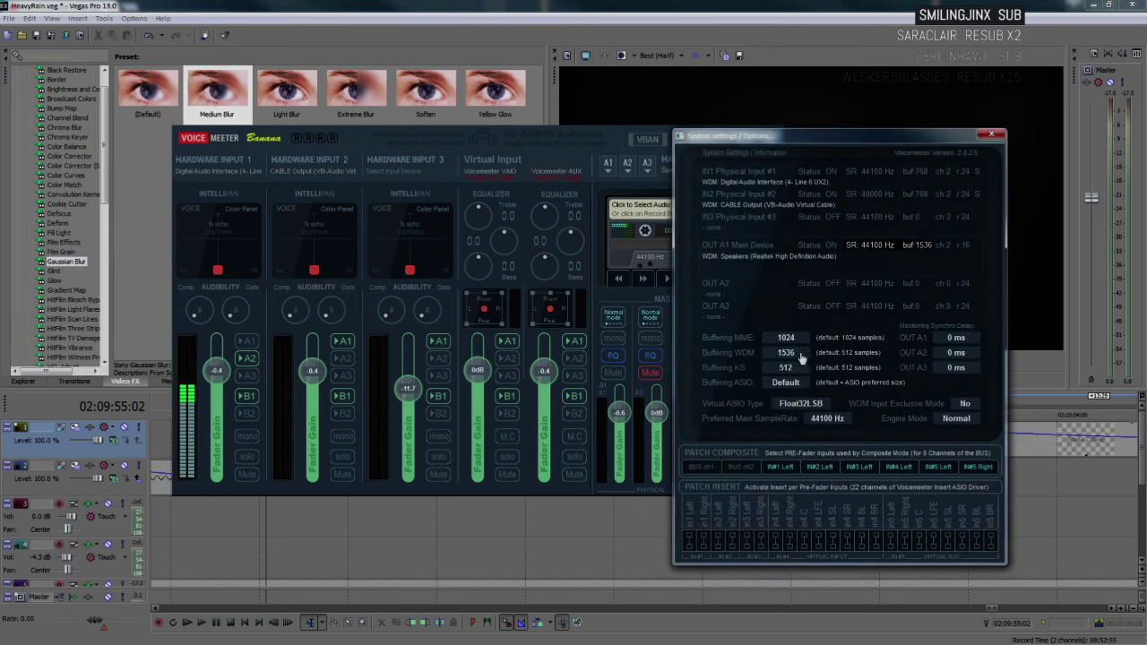
left_click(794, 353)
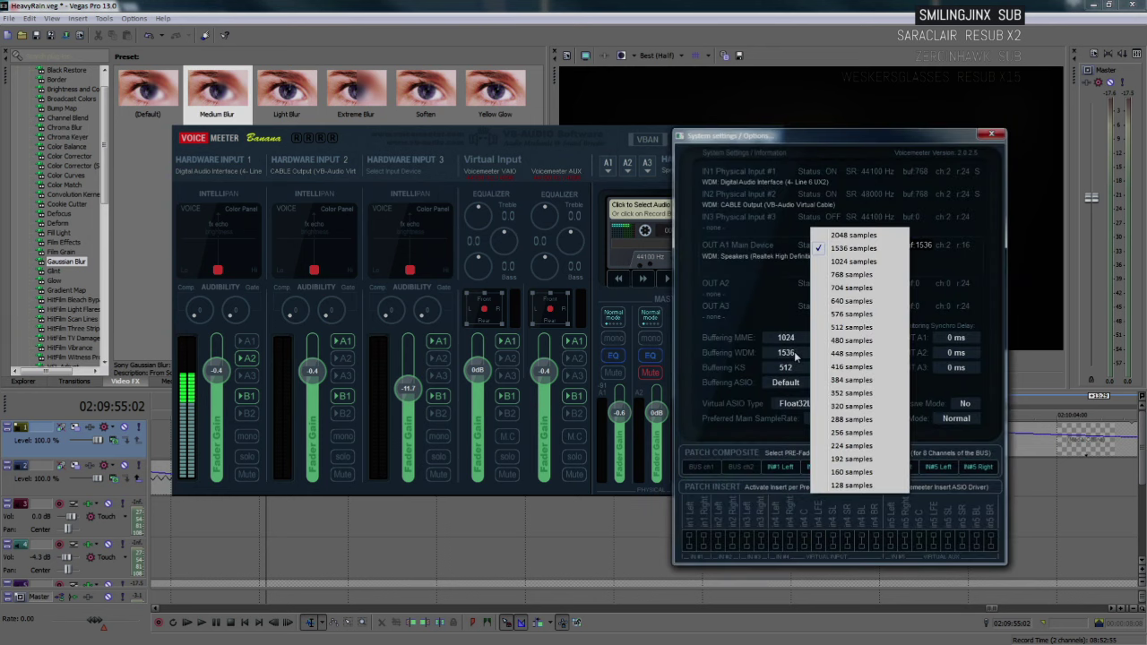
left_click(866, 261)
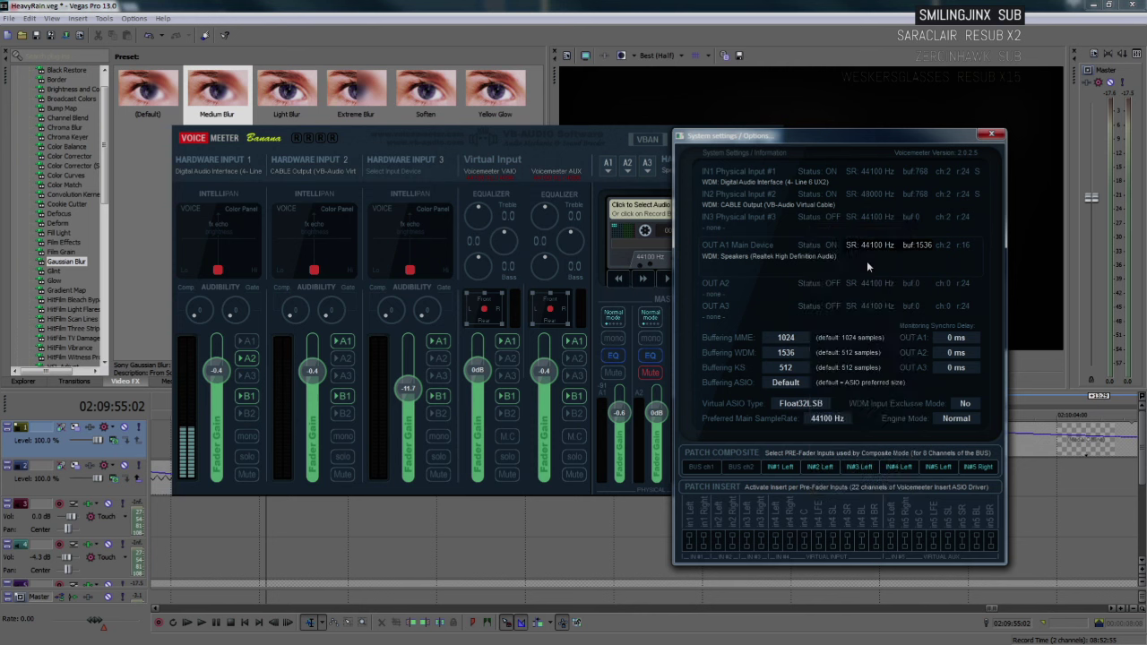
left_click(992, 135)
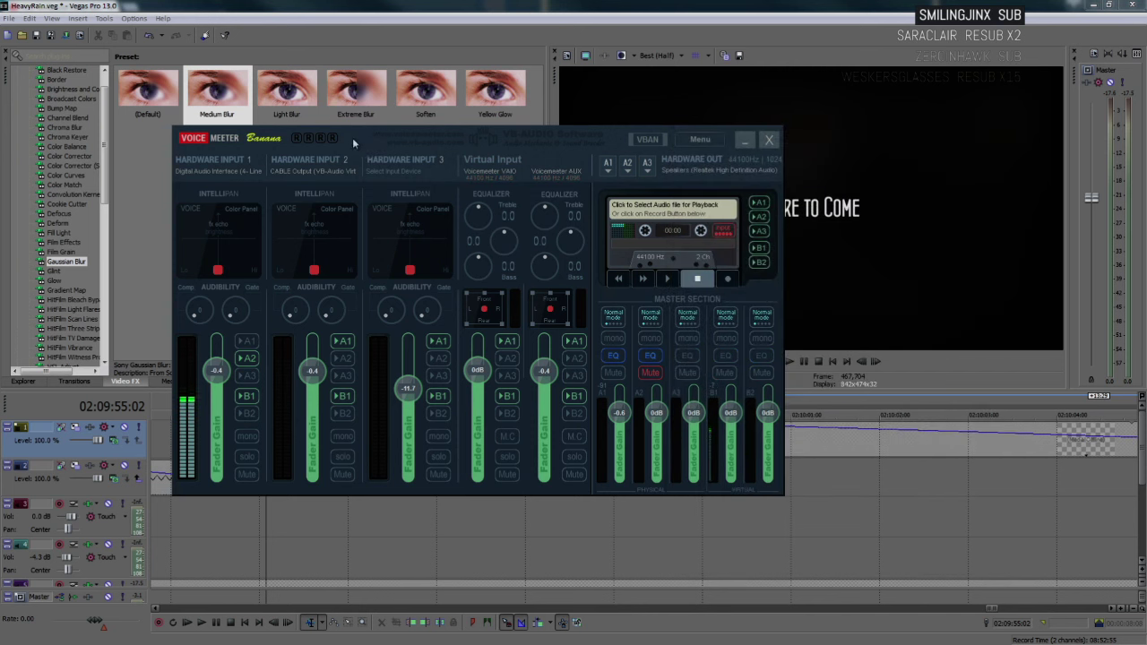
left_click_drag(353, 143, 0, 130)
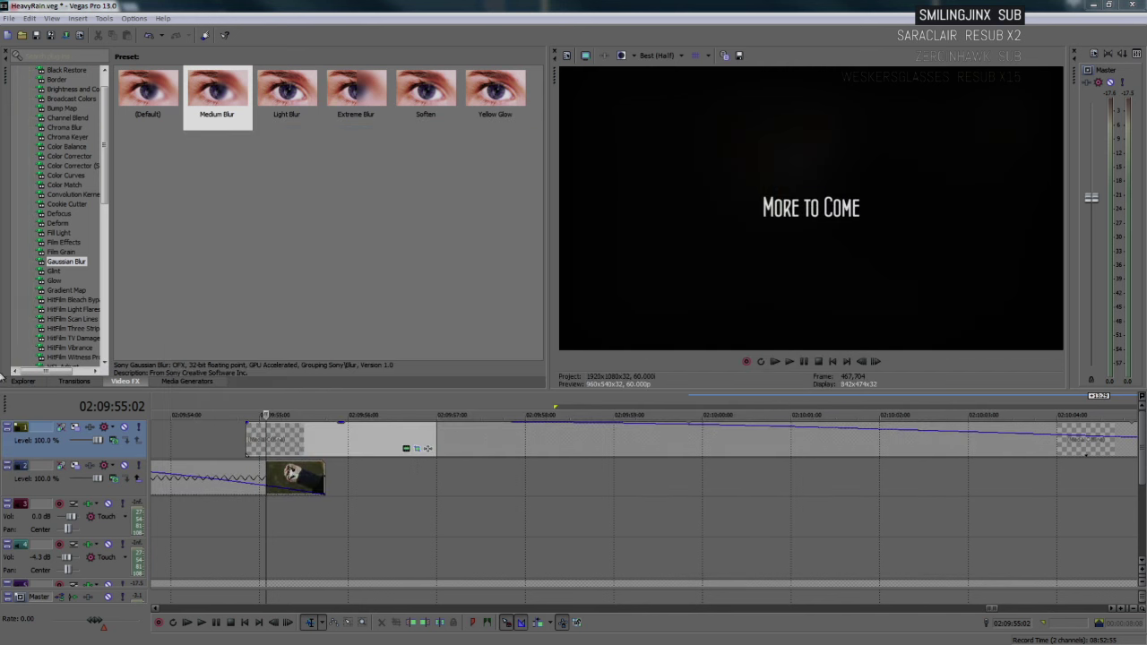
- Set the loop region from 02:09:52:25 to 02:10:09:03 around the title and start playing it
left_click(210, 442)
scroll(608, 420, "down", 2)
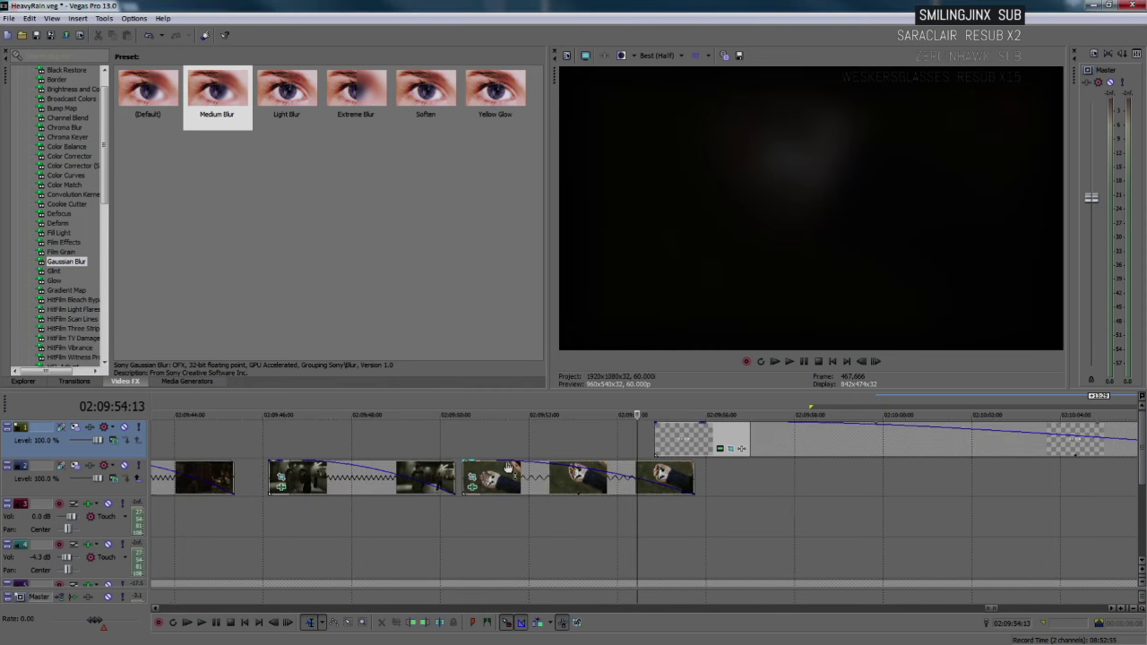
left_click_drag(570, 407, 776, 414)
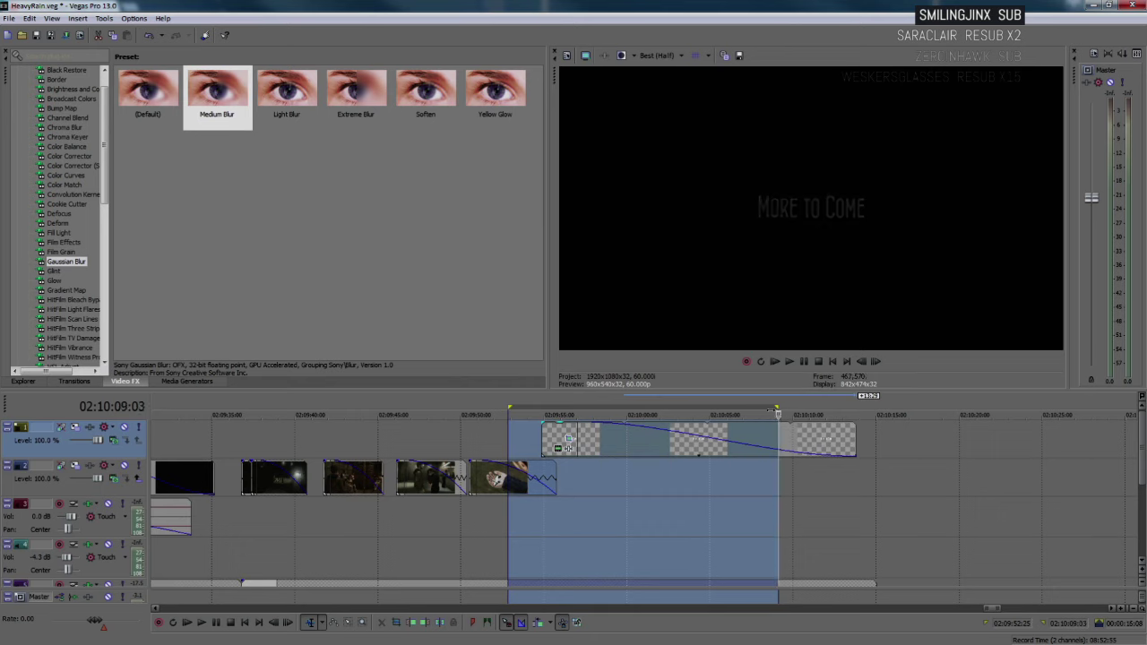
key("space")
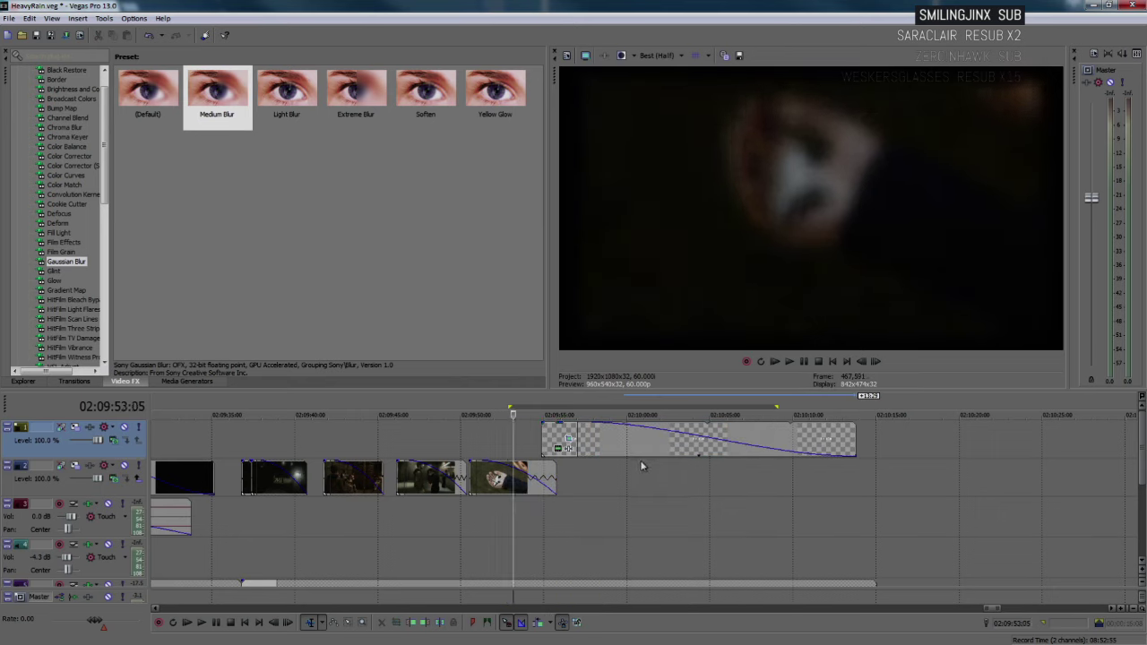
- Play the ending from 02:09:52:26 through the whole title fade-out to review the pulses
scroll(639, 462, "up", 2)
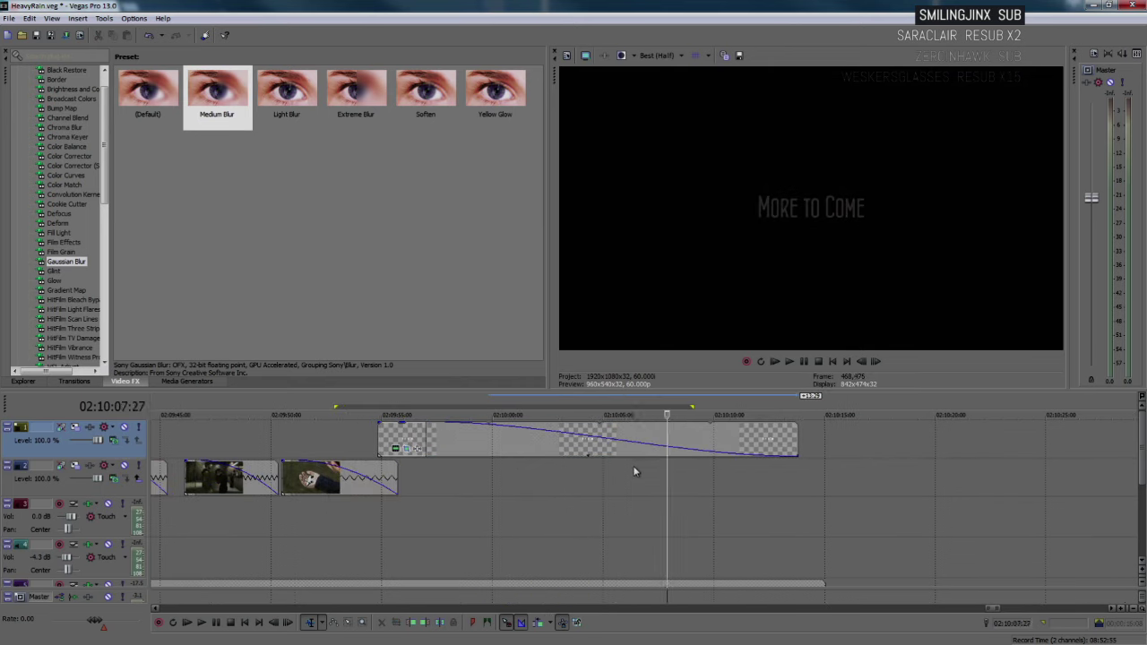
left_click(336, 434)
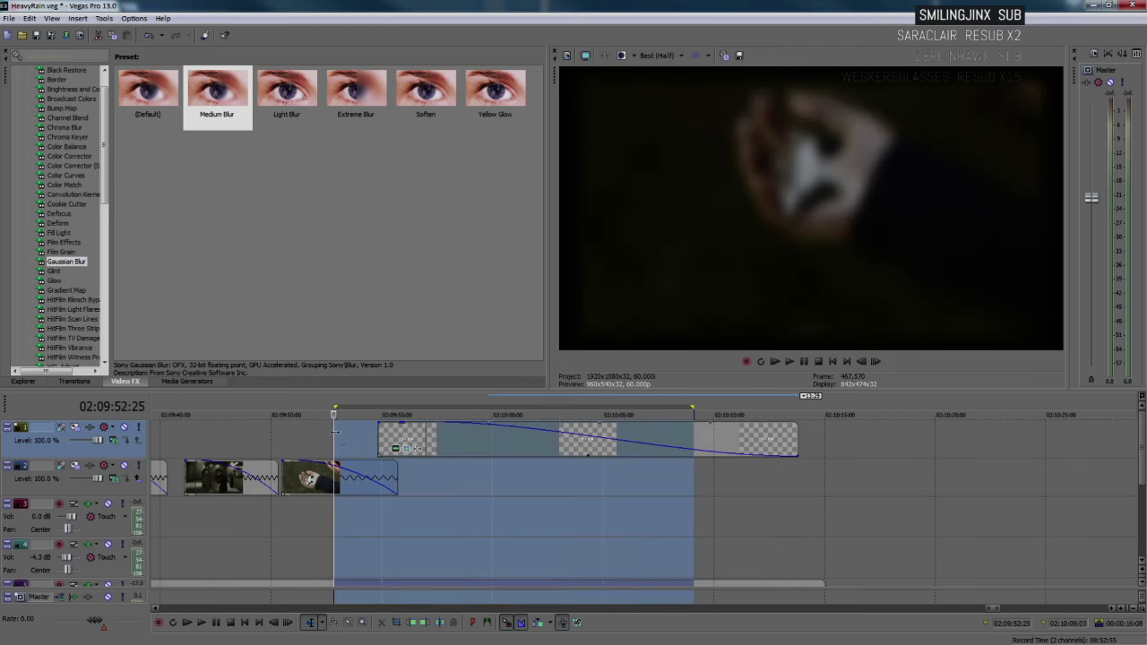
left_click(335, 434)
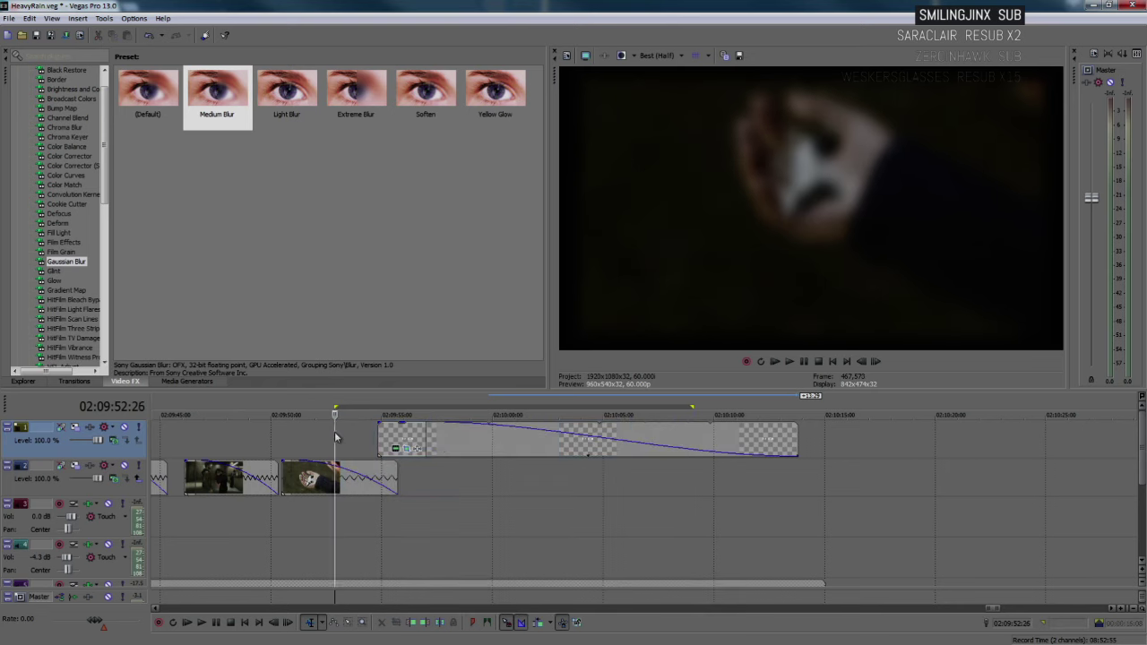
key("space")
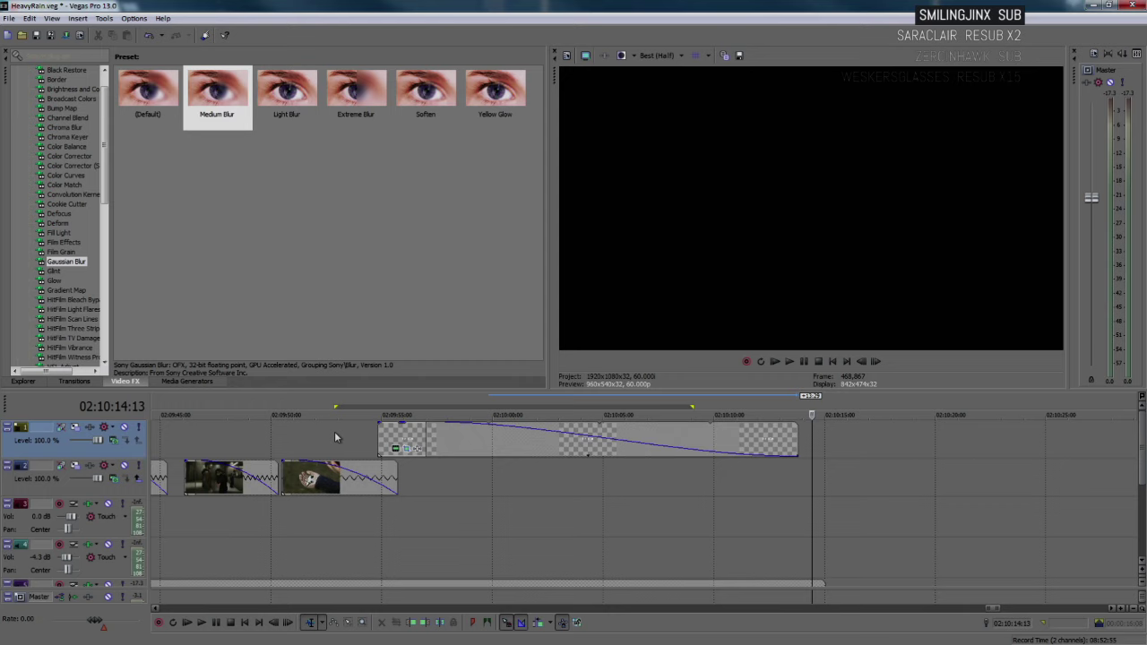
- Open the title's Pan/Crop, play from about 02:10:05 to the next beat and add a position keyframe at 00:00:13:01
left_click(379, 439)
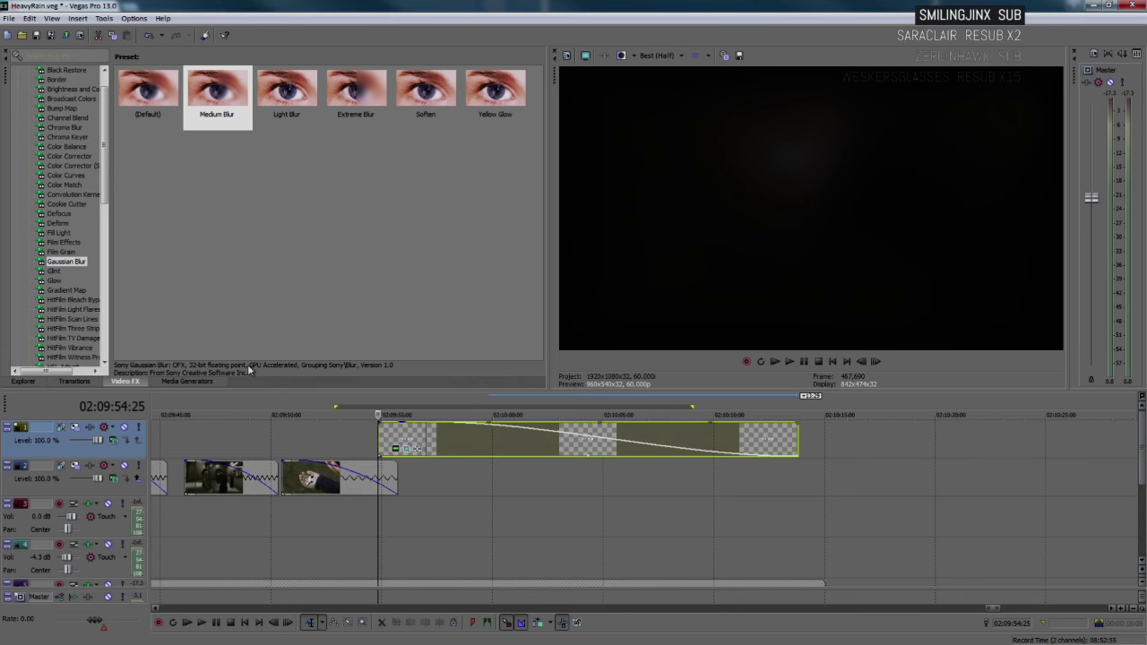
left_click(551, 452)
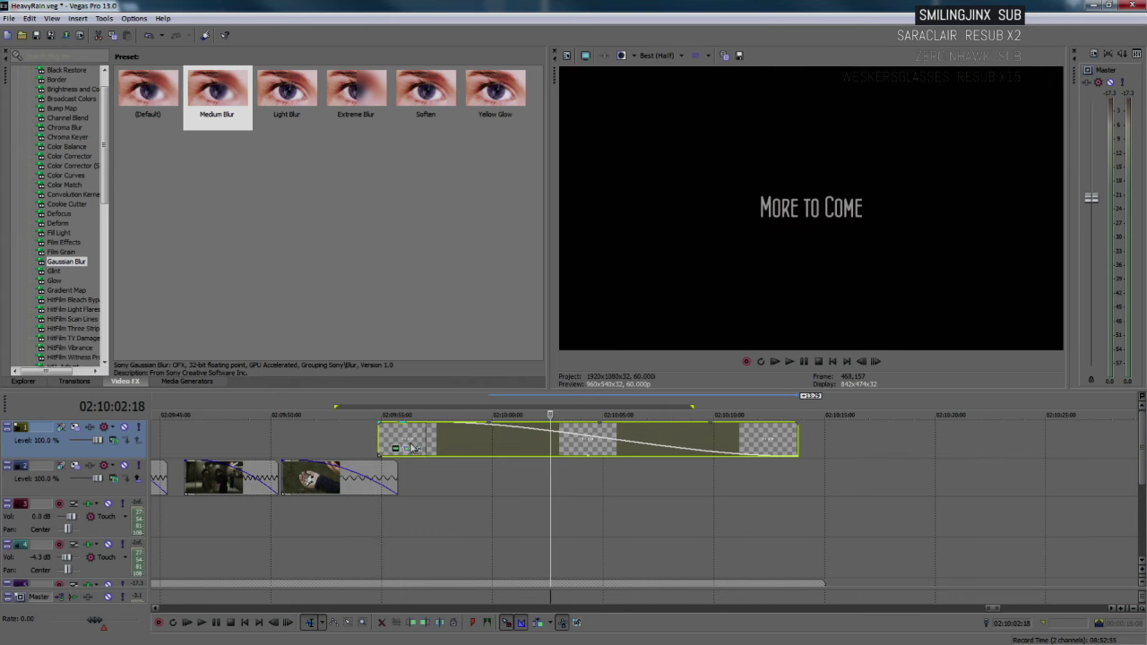
left_click(405, 448)
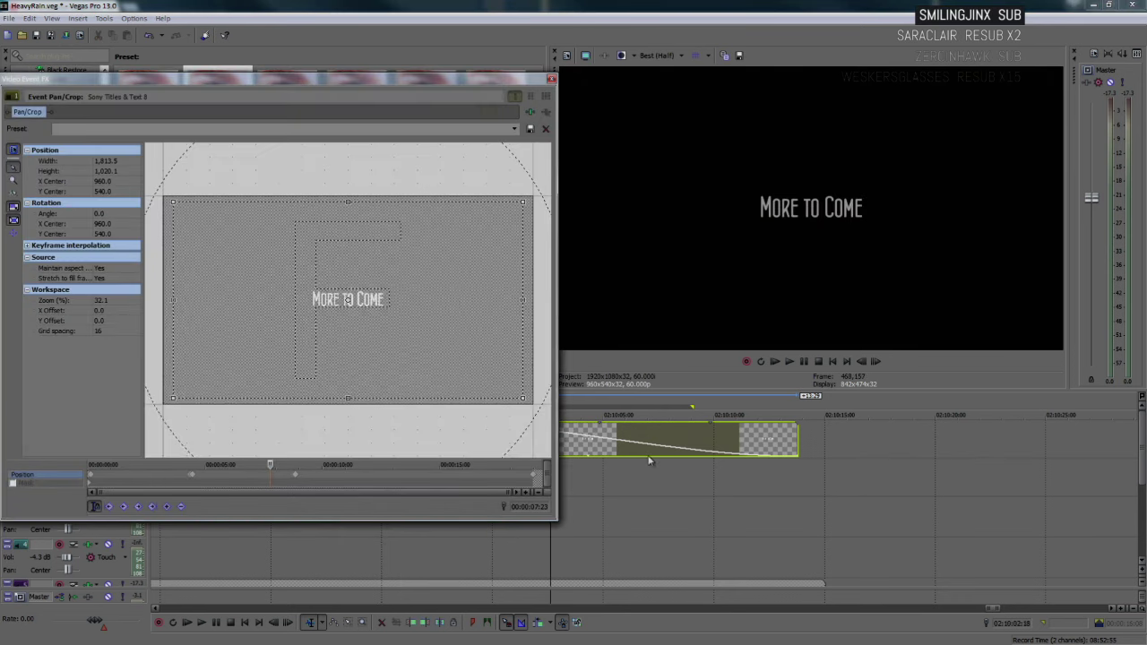
left_click(602, 443)
key("space")
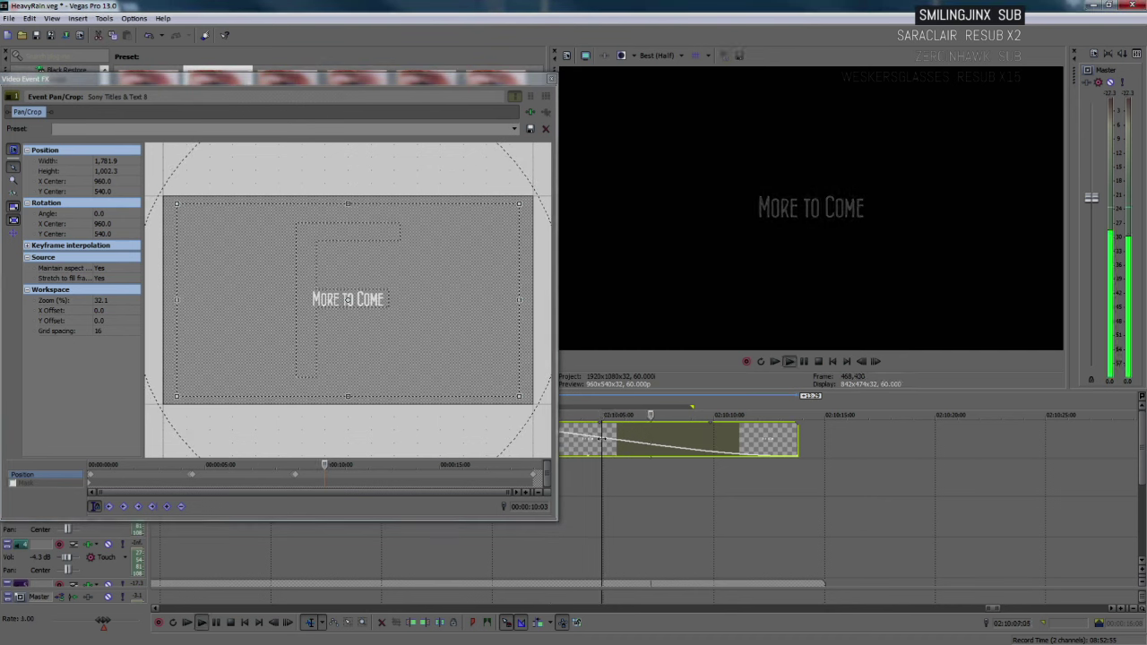
key("Return")
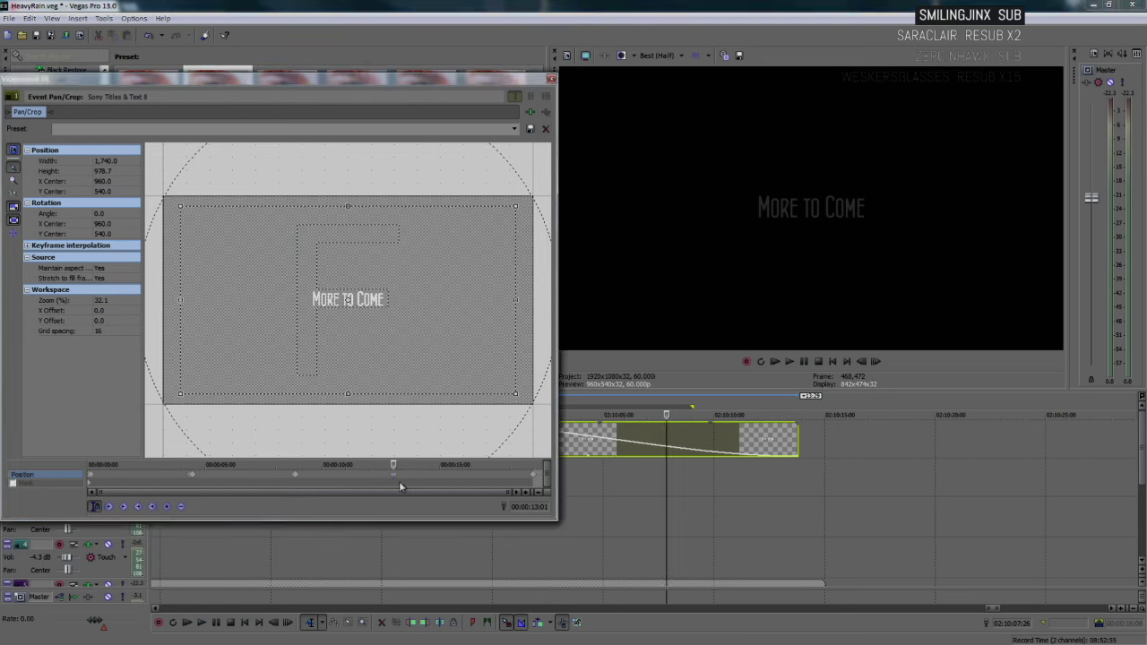
- Add a pulse keyframe at 00:00:13:02 in the title's Pan/Crop by shrinking the frame to about 1,714.5 wide
scroll(392, 481, "up", 5)
left_click(315, 480)
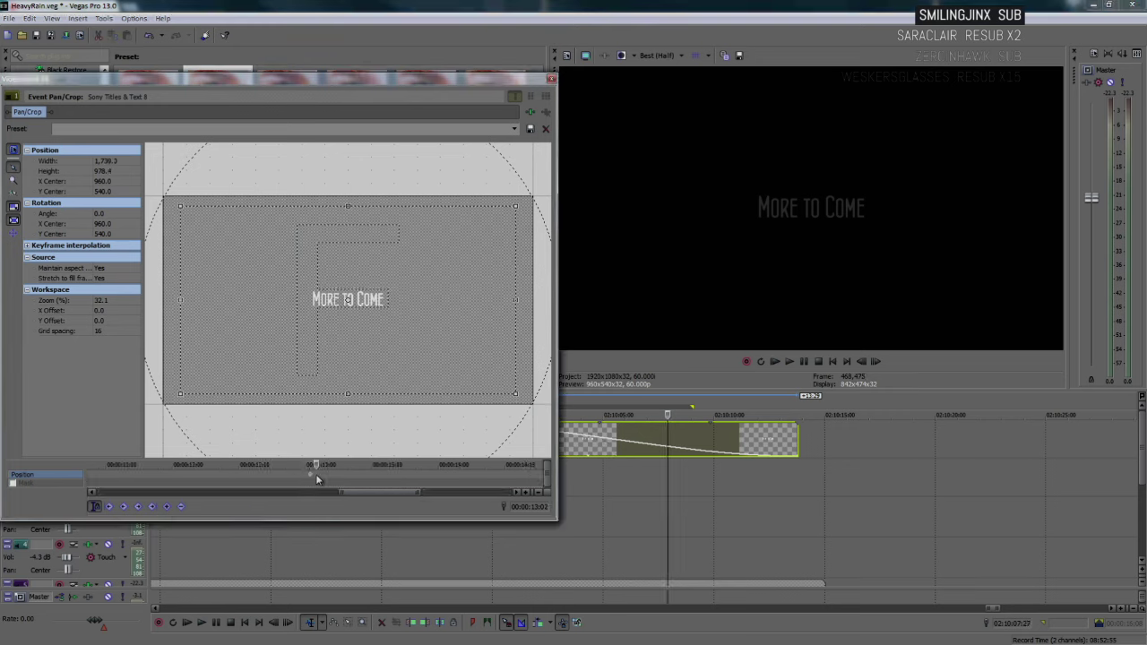
left_click_drag(513, 392, 510, 393)
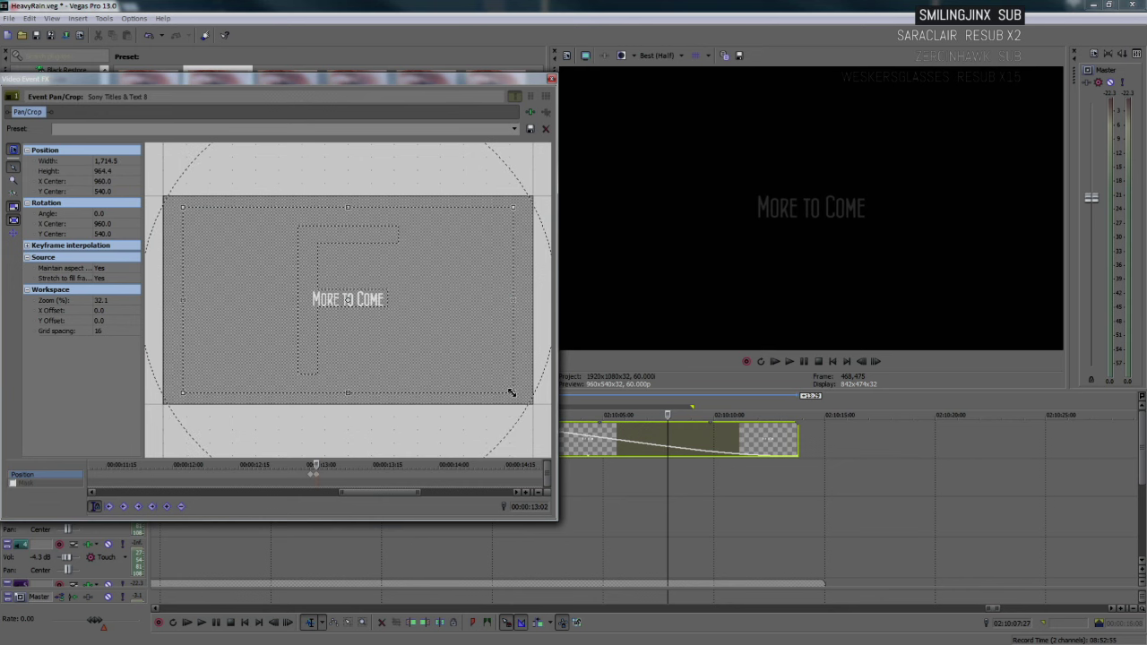
- Copy the 00:00:13:01 position keyframe to 00:00:13:04, shift it slightly closer to the pulse keyframe, and close Pan/Crop
left_click(324, 474)
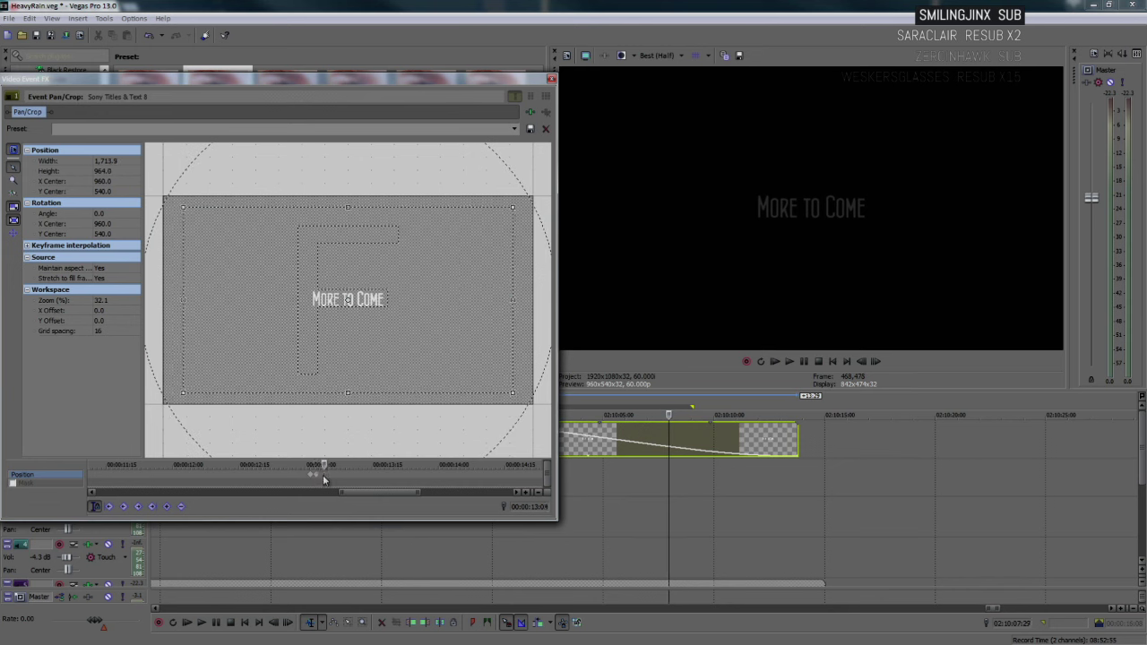
left_click(311, 475)
left_click(322, 474)
left_click(323, 474)
left_click(325, 465)
scroll(342, 484, "up", 4)
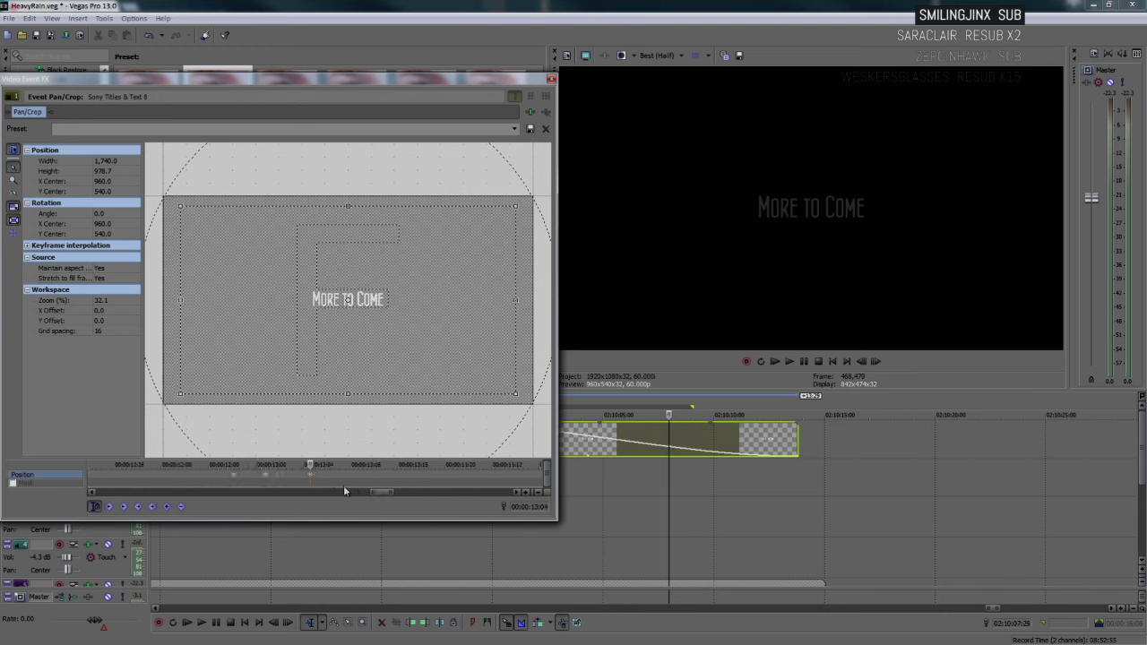
left_click_drag(308, 475, 296, 474)
scroll(298, 478, "down", 4)
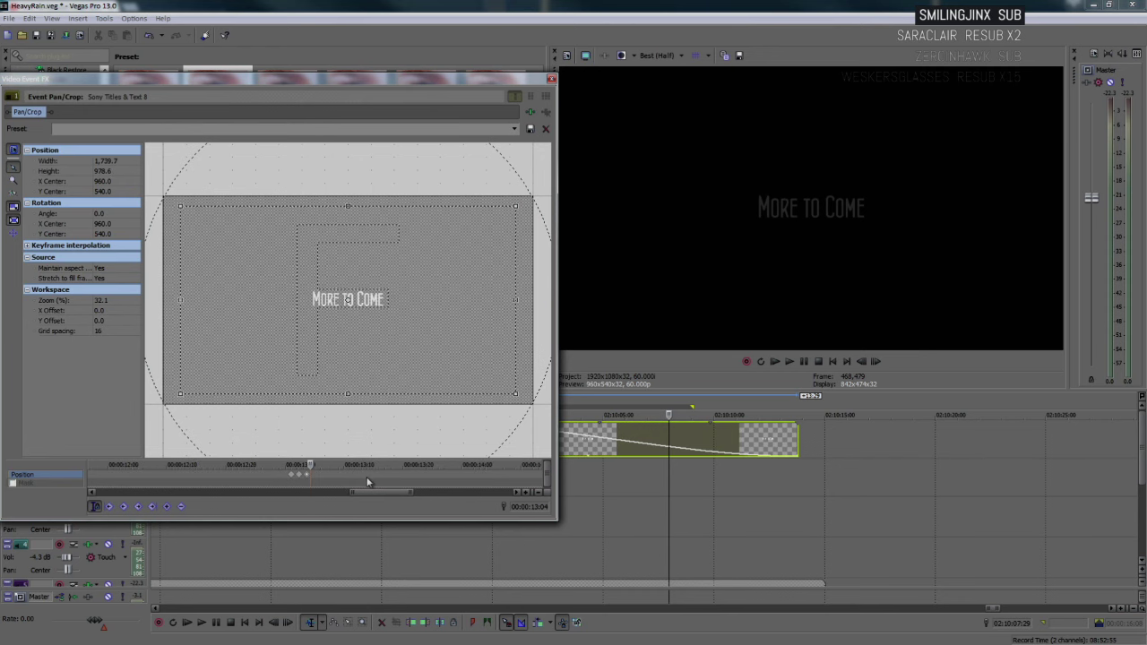
left_click(551, 79)
- Play the title's ending from 02:10:07:29 and again from about 02:10:10 to review the last pulse and the fade-out
scroll(654, 415, "down", 5)
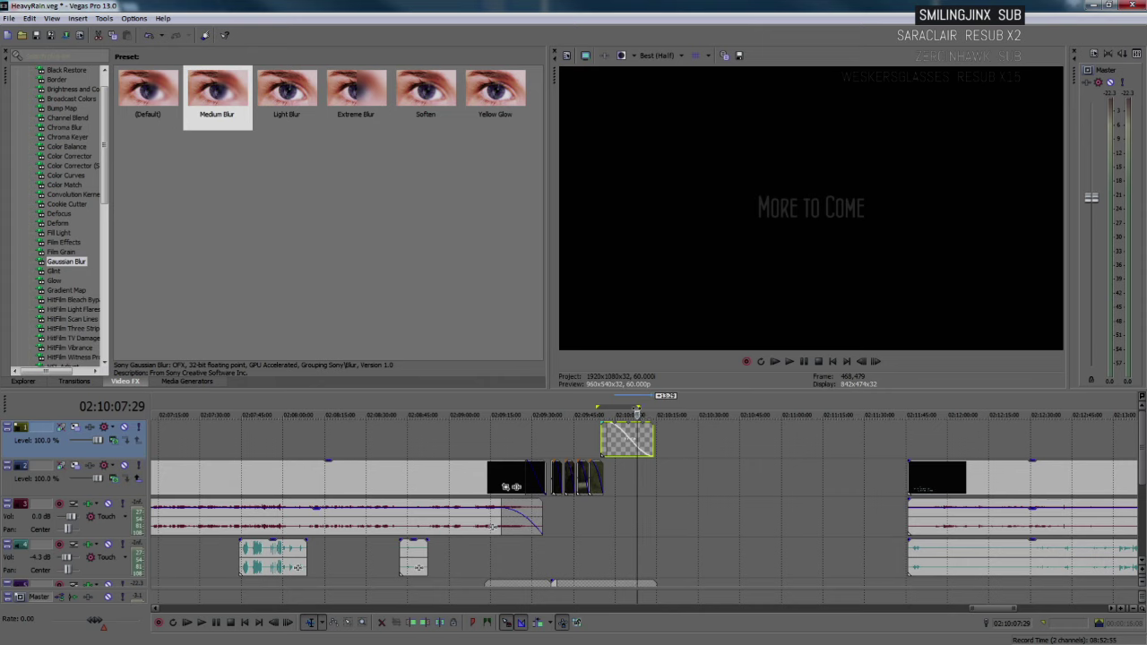
key("space")
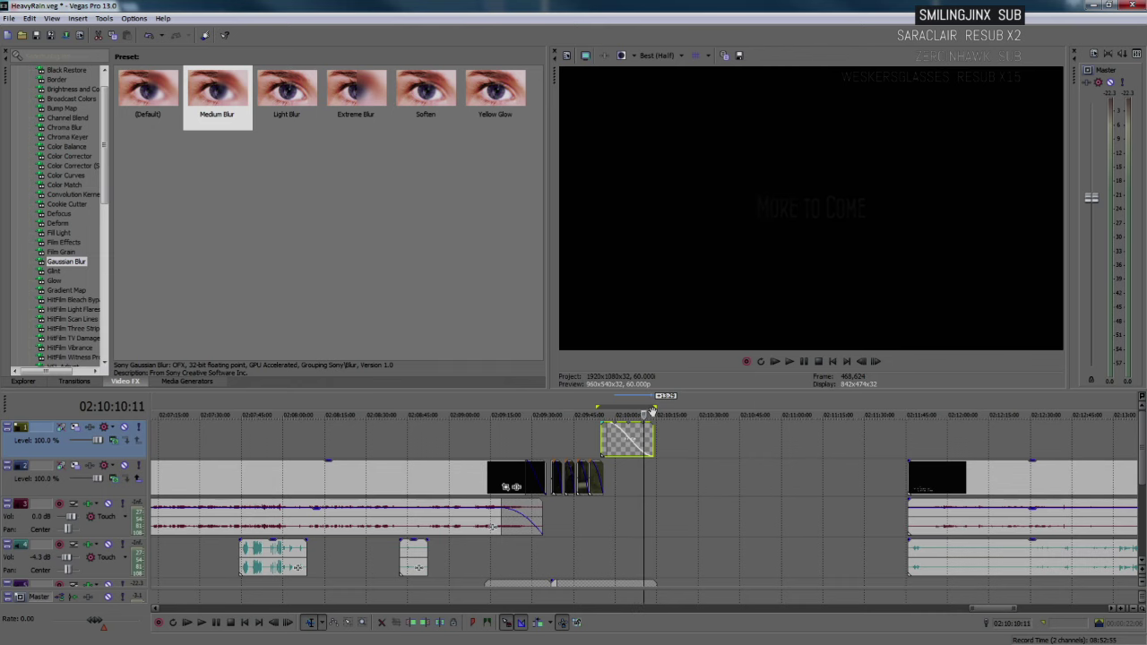
scroll(649, 481, "up", 3)
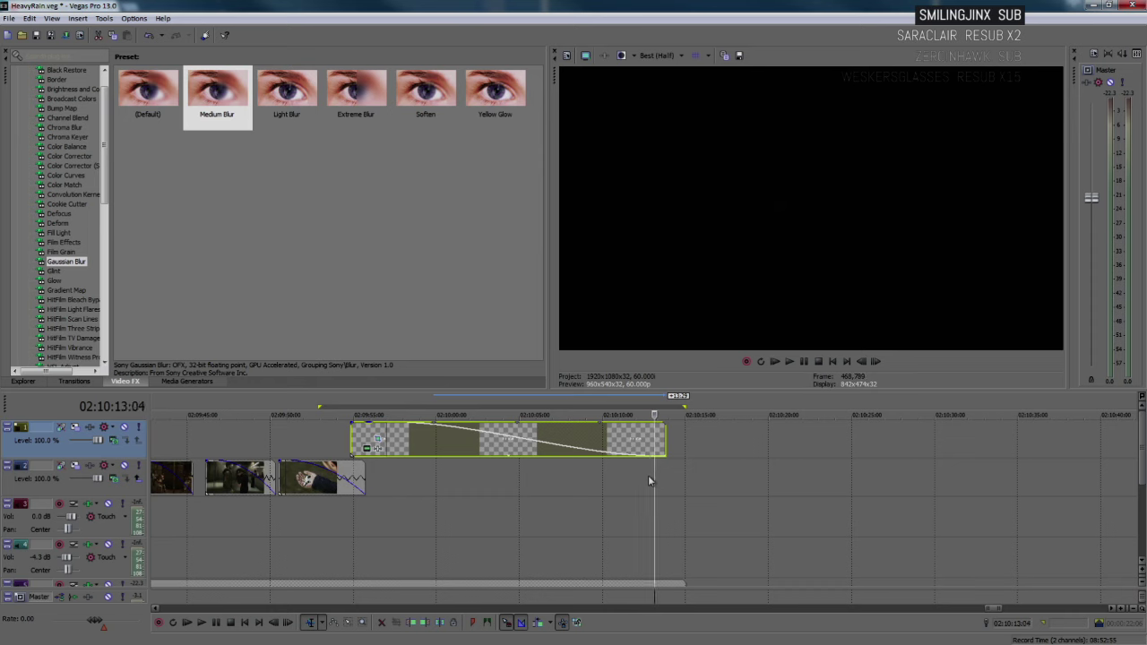
key("space")
left_click(615, 483)
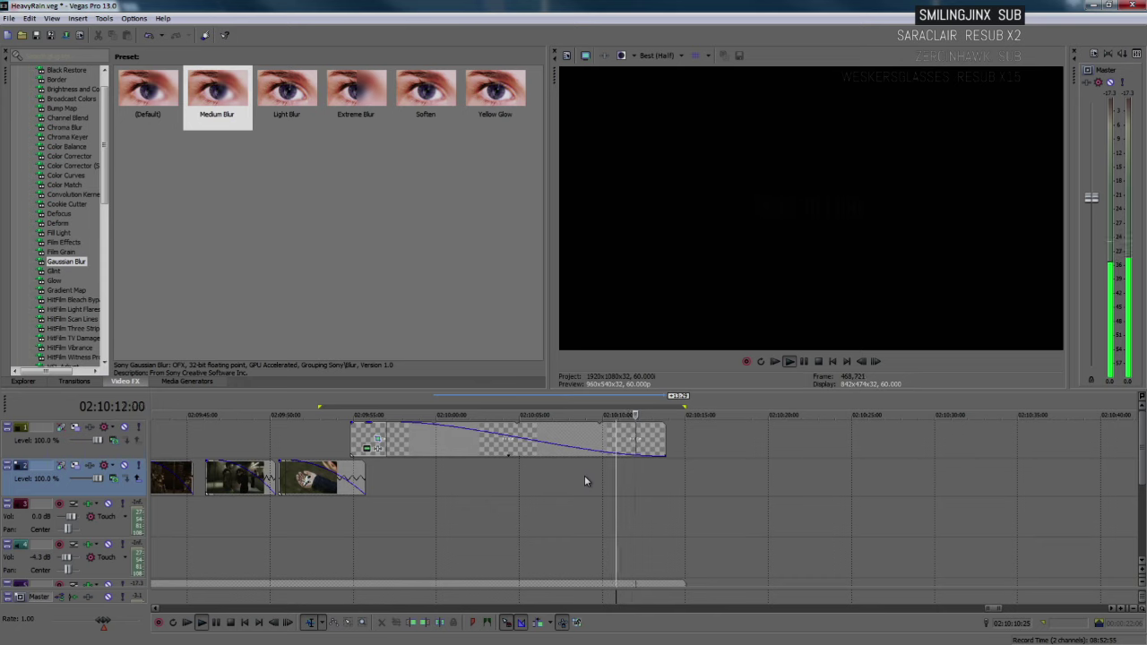
key("Return")
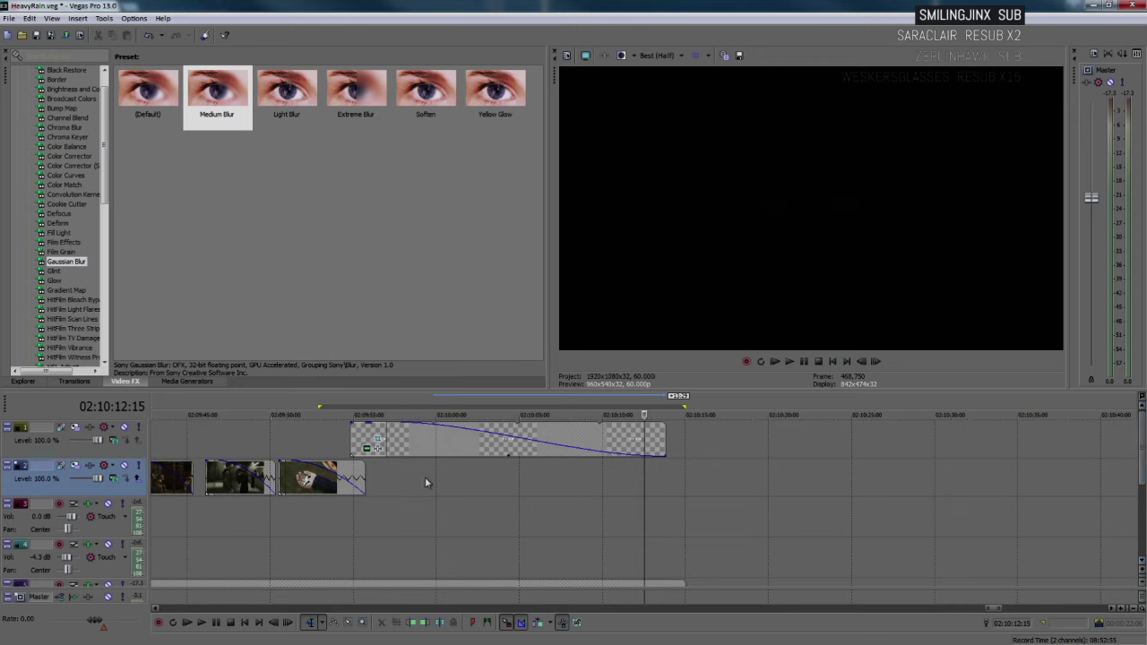
- Insert a new video track above the title's track and play the title from about 02:10:01
right_click(40, 447)
left_click(83, 476)
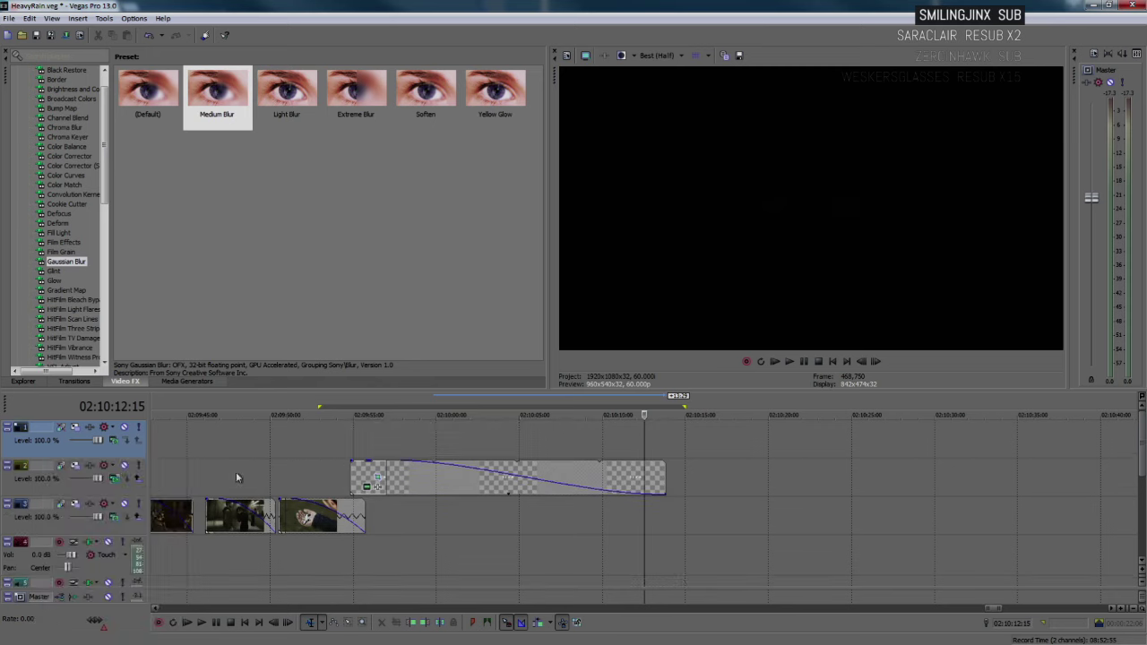
left_click(547, 439)
key("space")
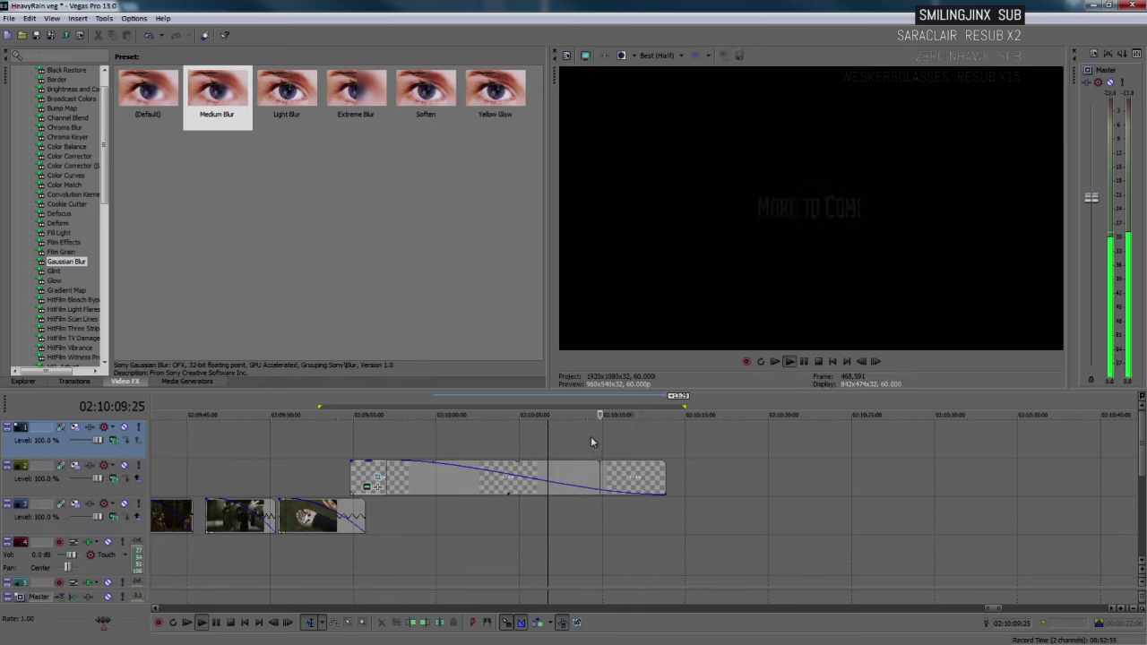
left_click(455, 435)
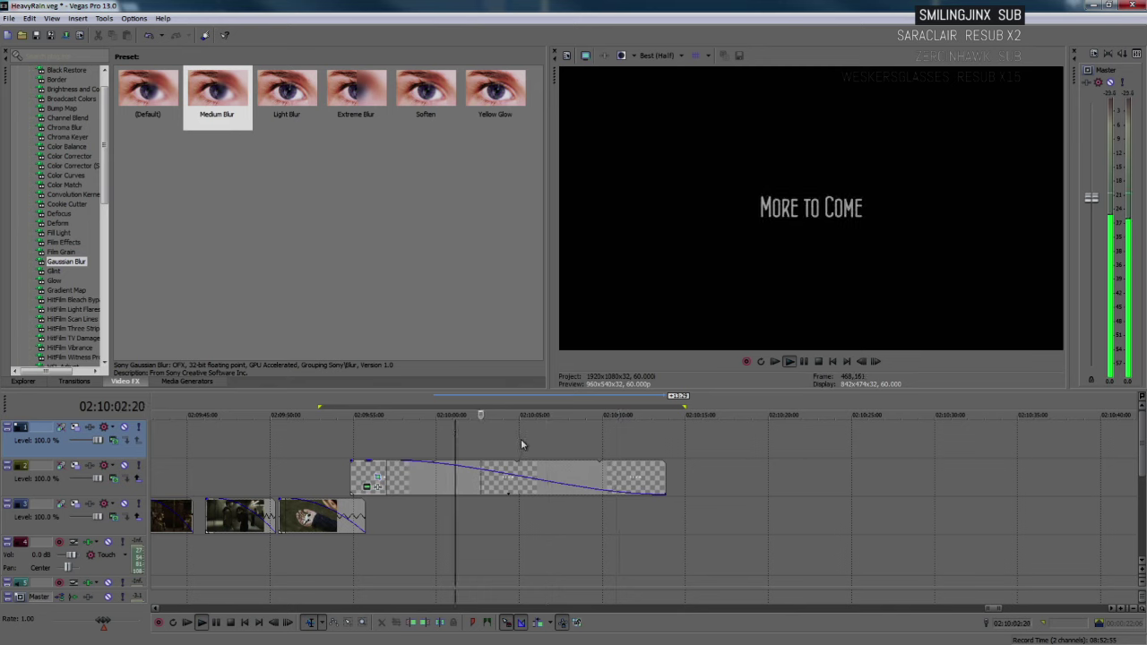